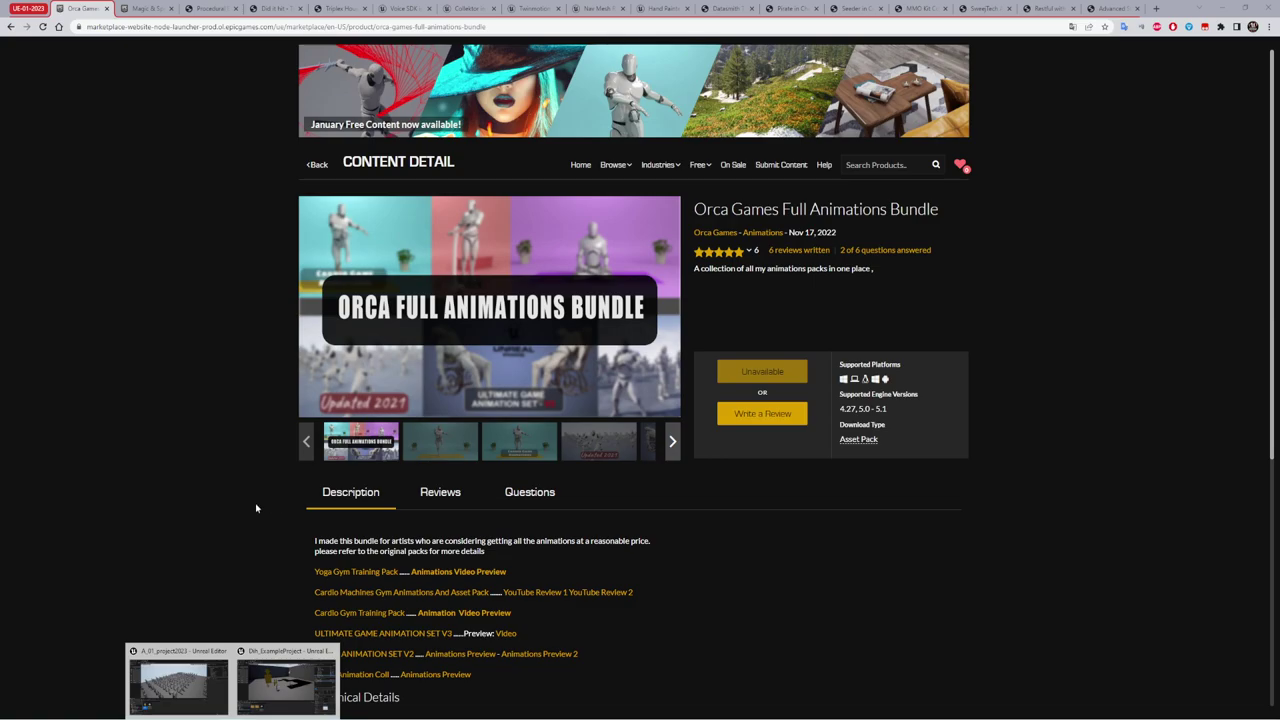
Step: Bring the A_01_project2023 Unreal Editor window to the front from the taskbar
left_click(176, 676)
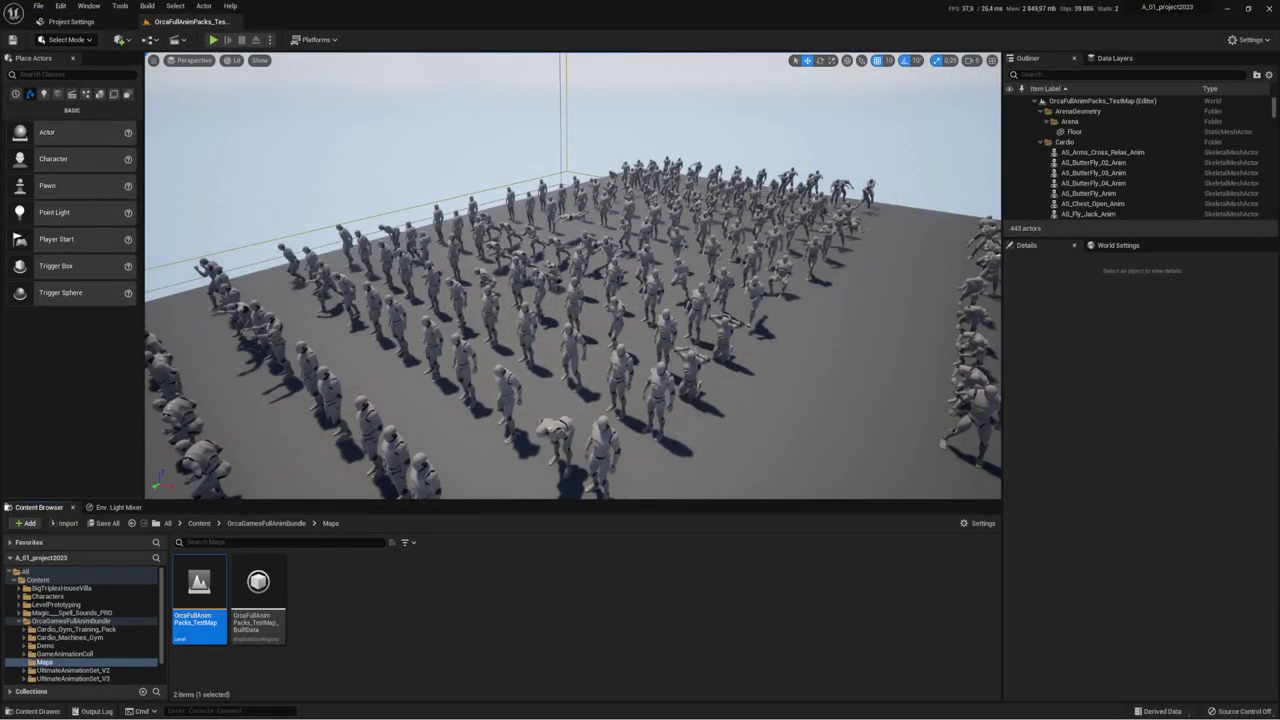
Step: Angle the view toward the animated crowd and run OrcaFullAnimPacks_TestMap in Play-In-Editor
right_click_drag(575, 204, 575, 204)
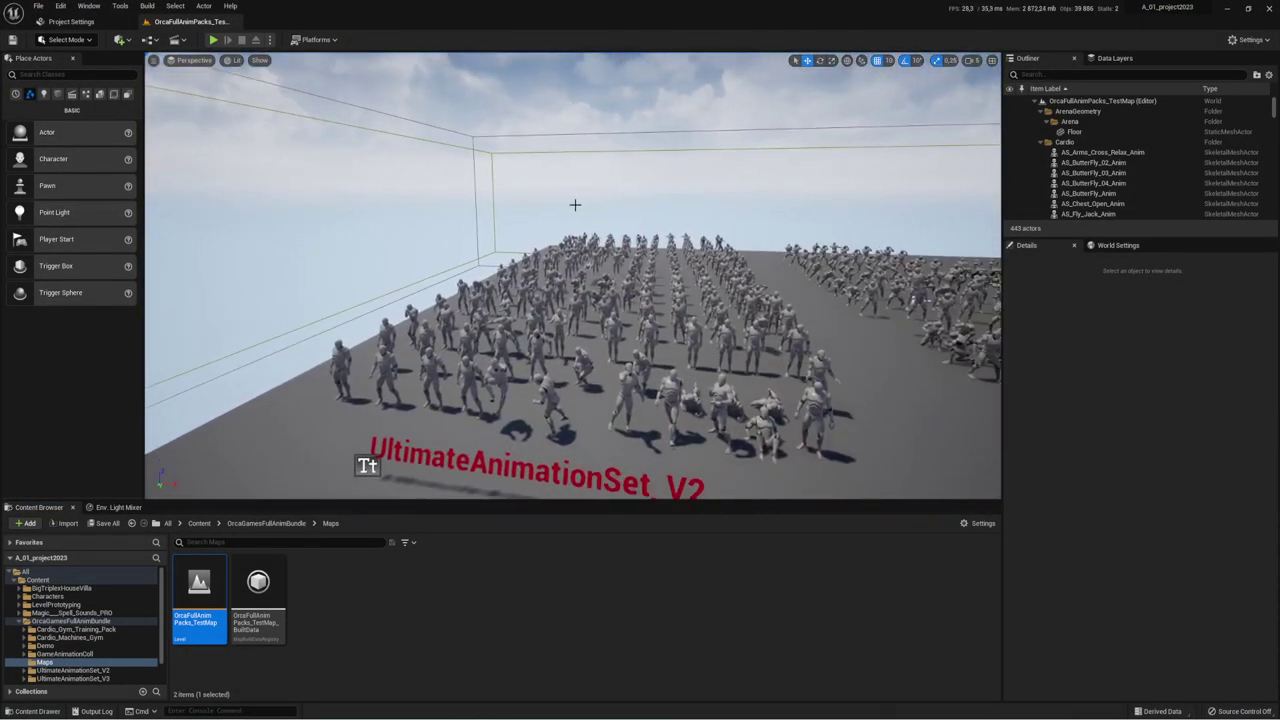
left_click(213, 40)
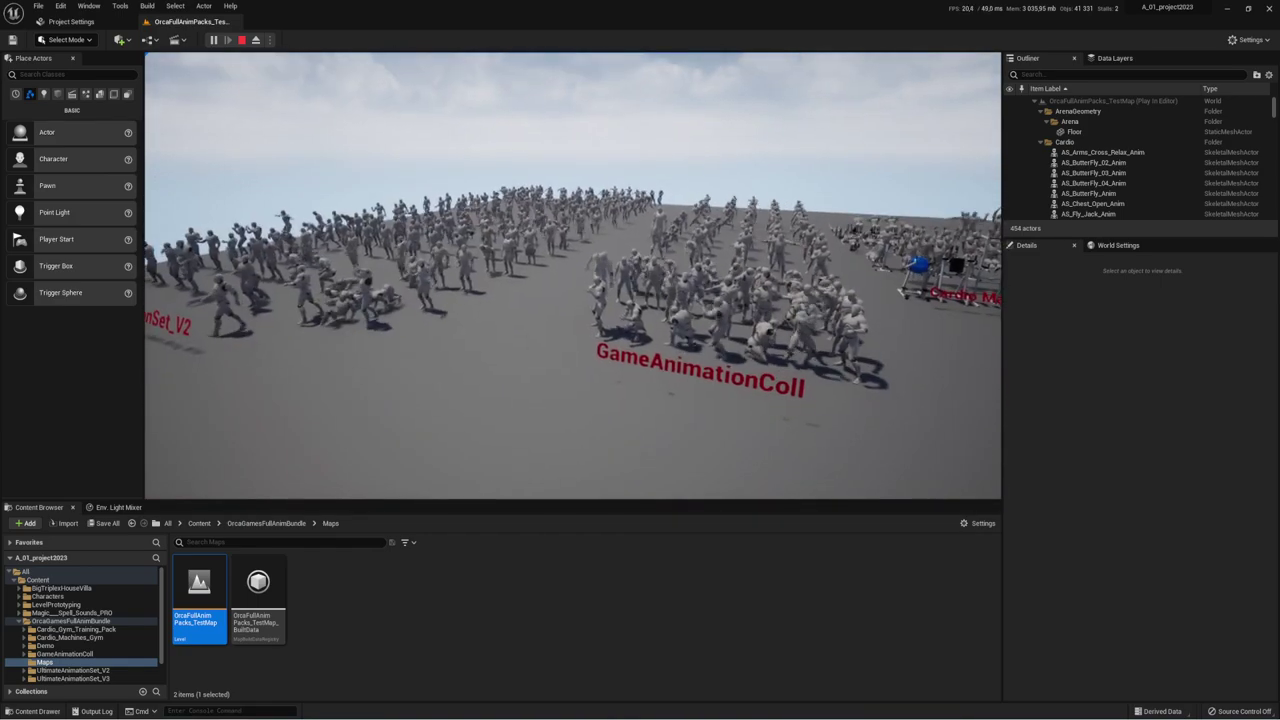
key("super")
key("super")
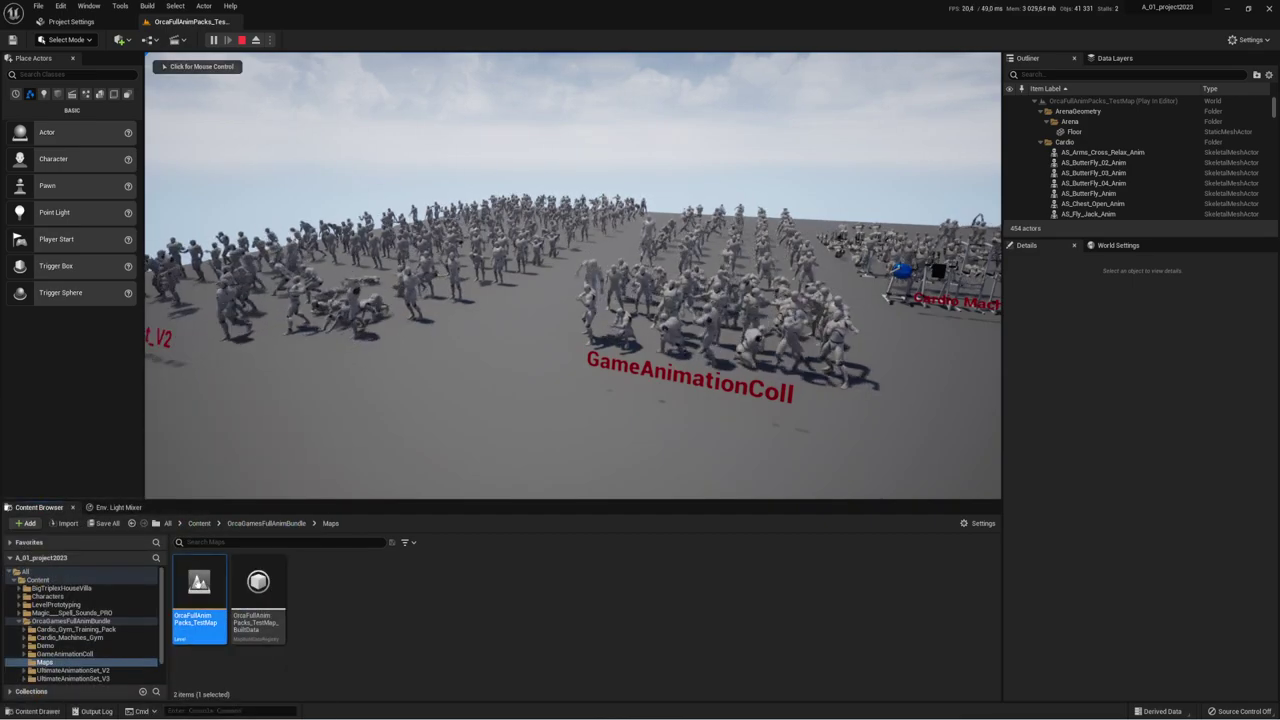
Step: Stop the play session, view the Magic & Spell Sounds PRO page, then return to Unreal Editor
left_click(241, 40)
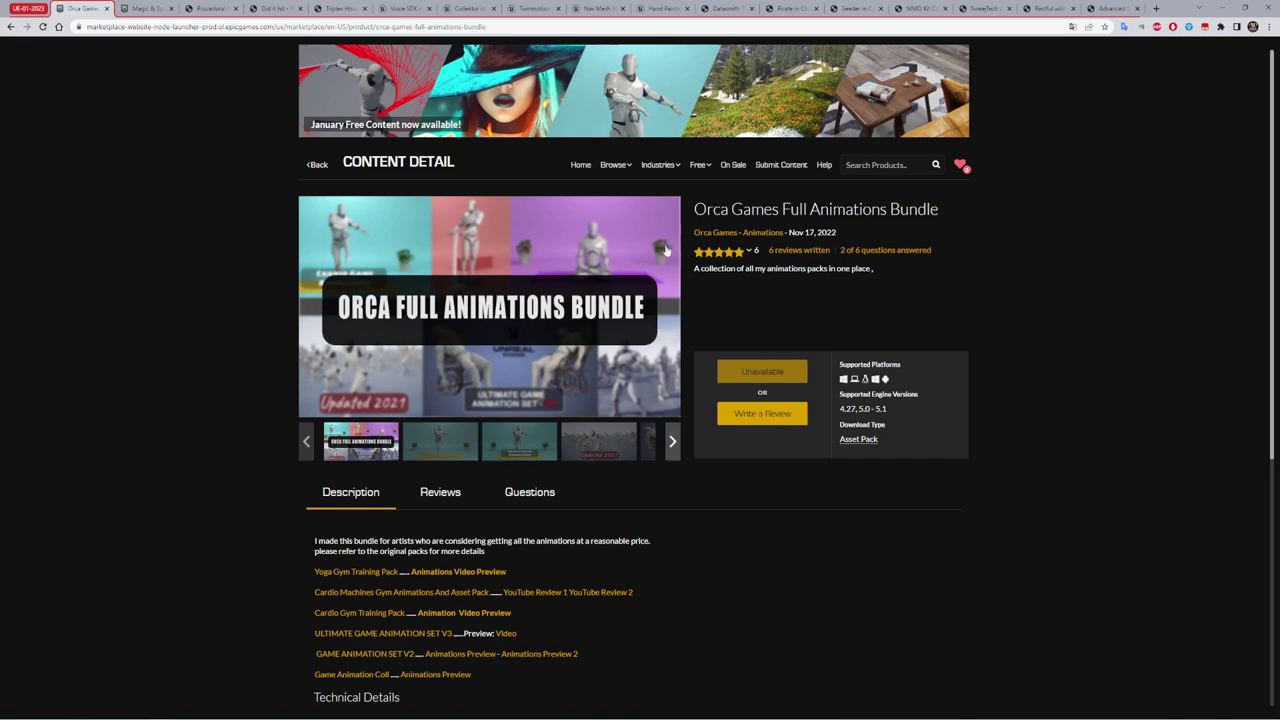
left_click(147, 9)
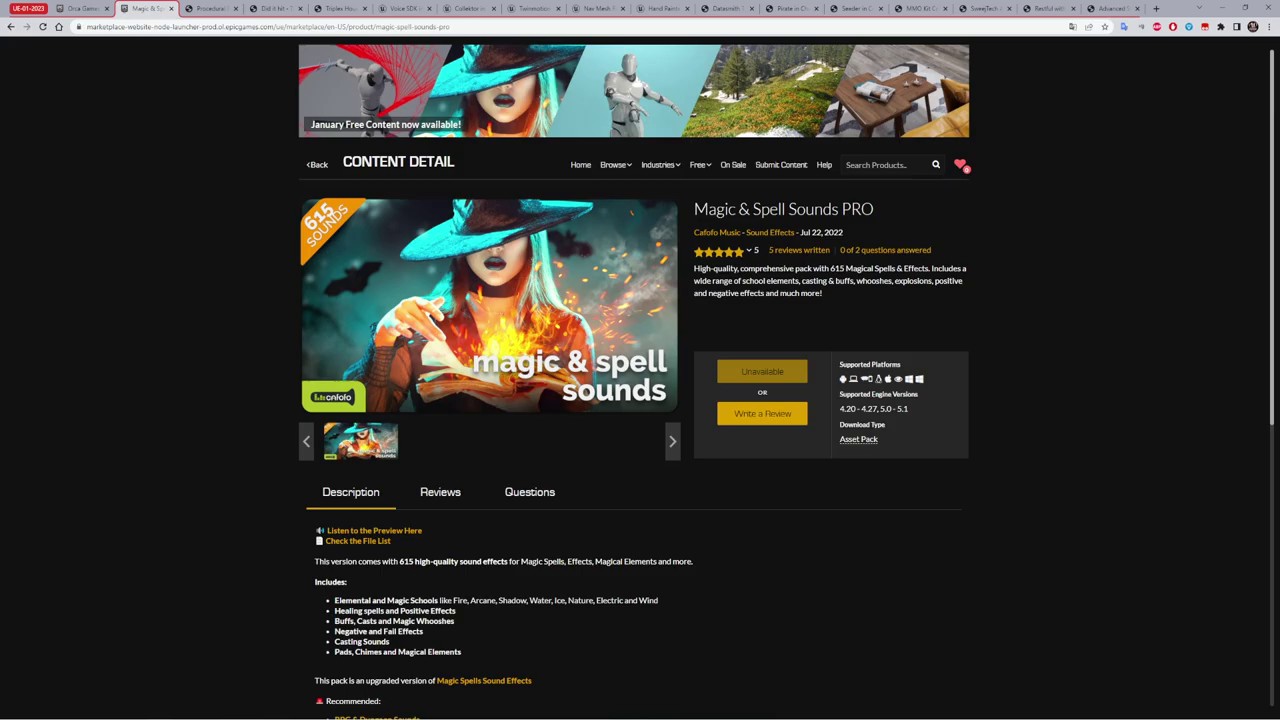
left_click(205, 678)
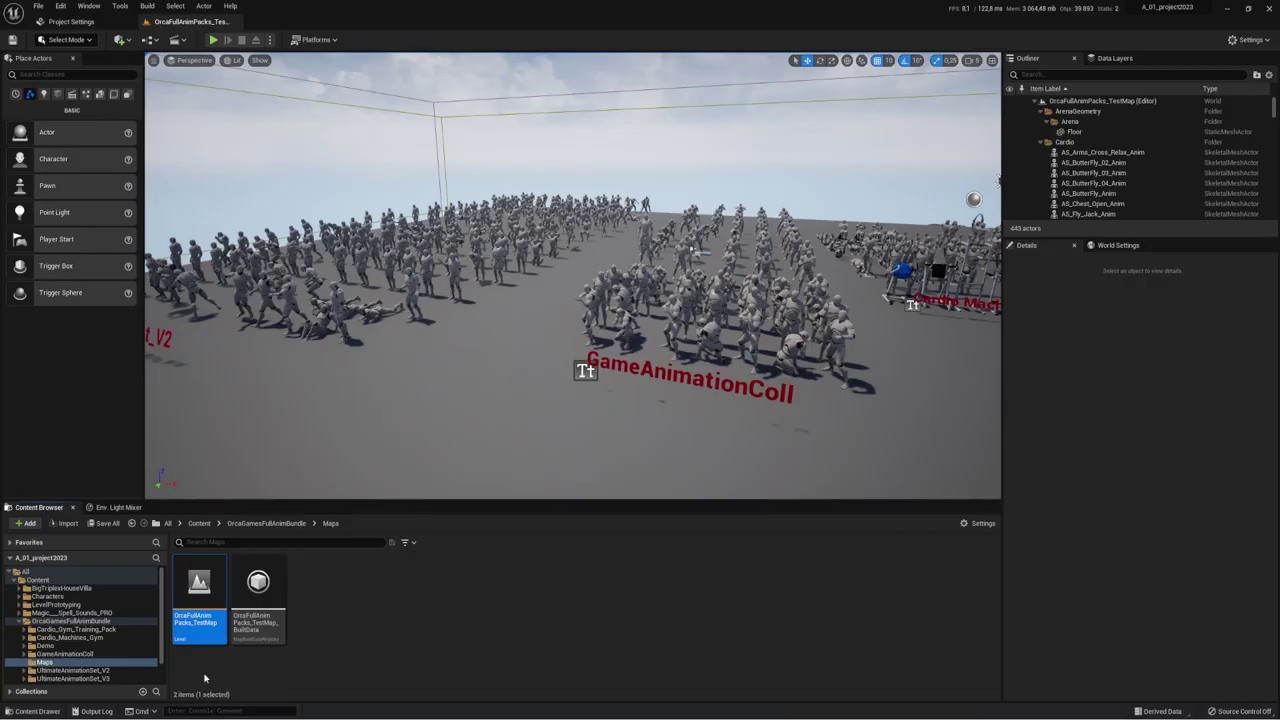
Step: Navigate from Content into Magic___Spell_Sounds_PRO > Casting___Loops > wav
left_click(262, 524)
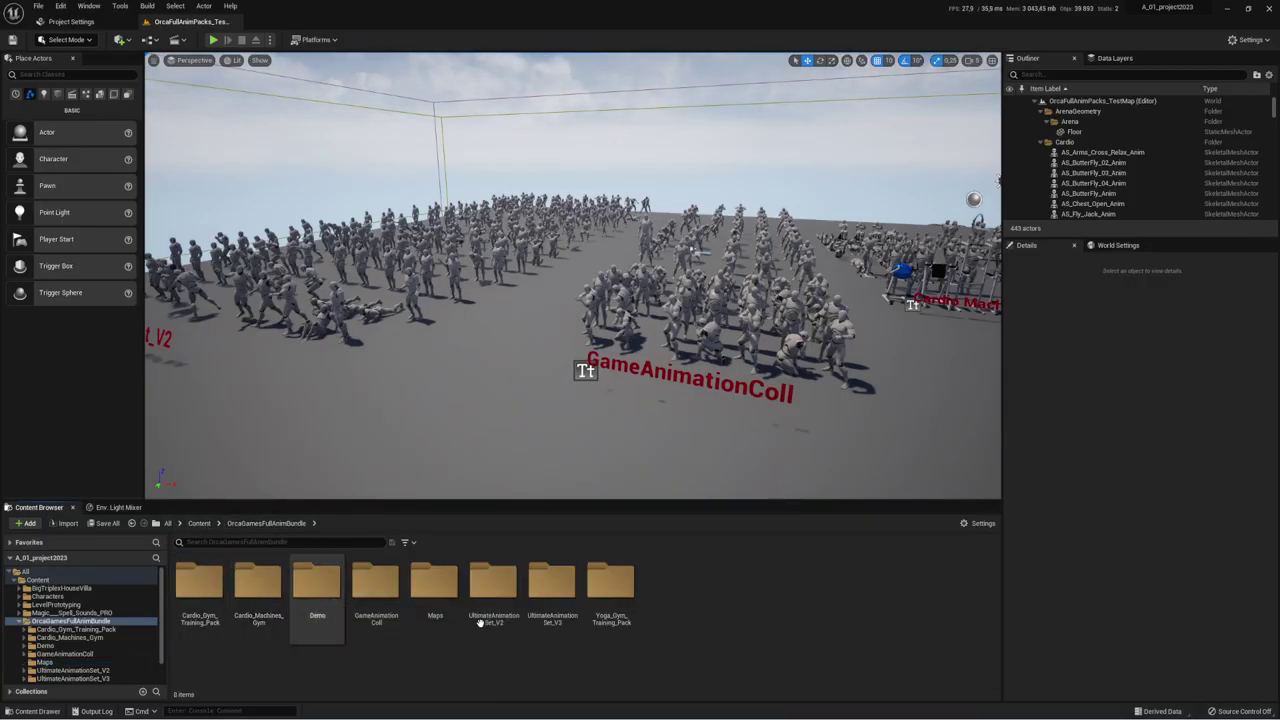
left_click(200, 524)
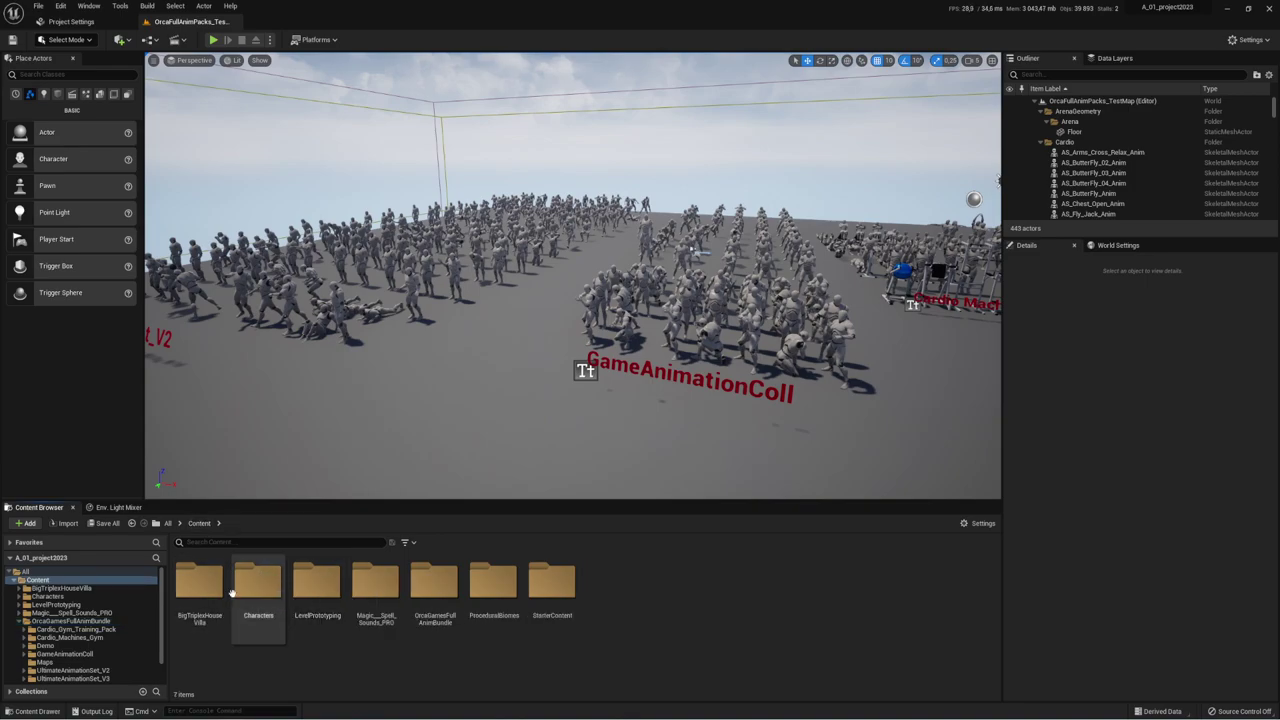
double_click(371, 590)
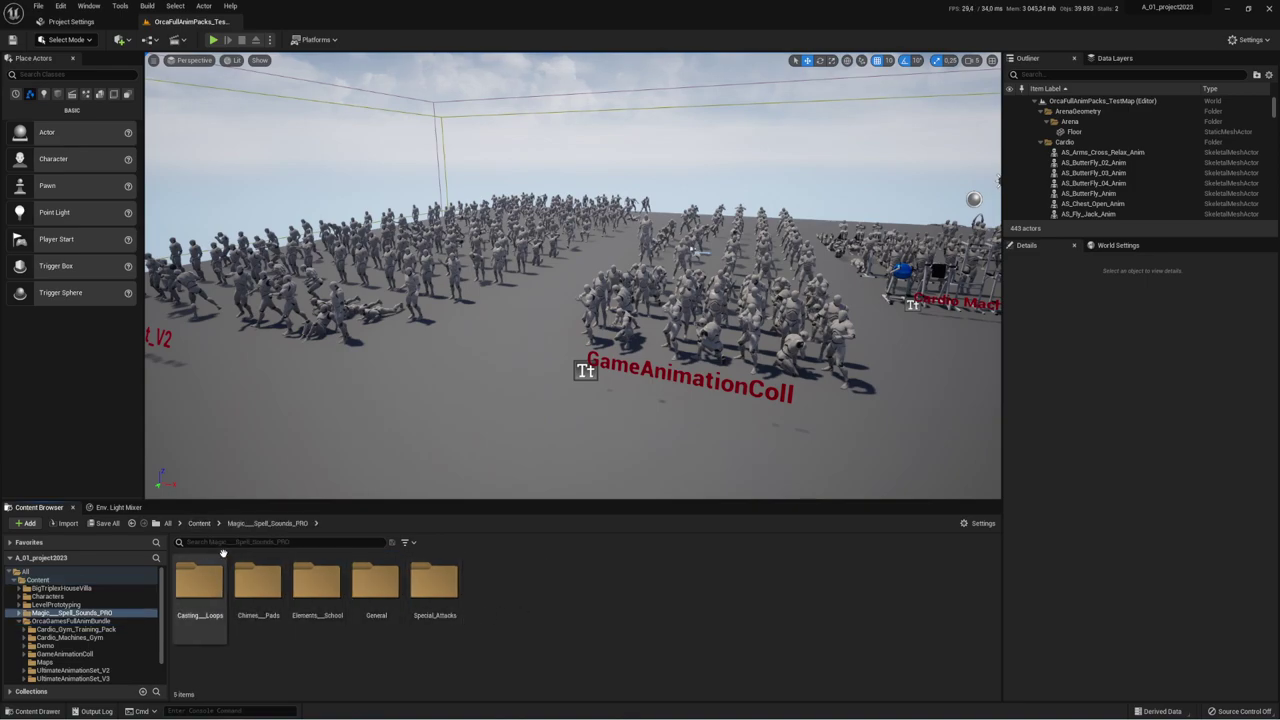
double_click(200, 583)
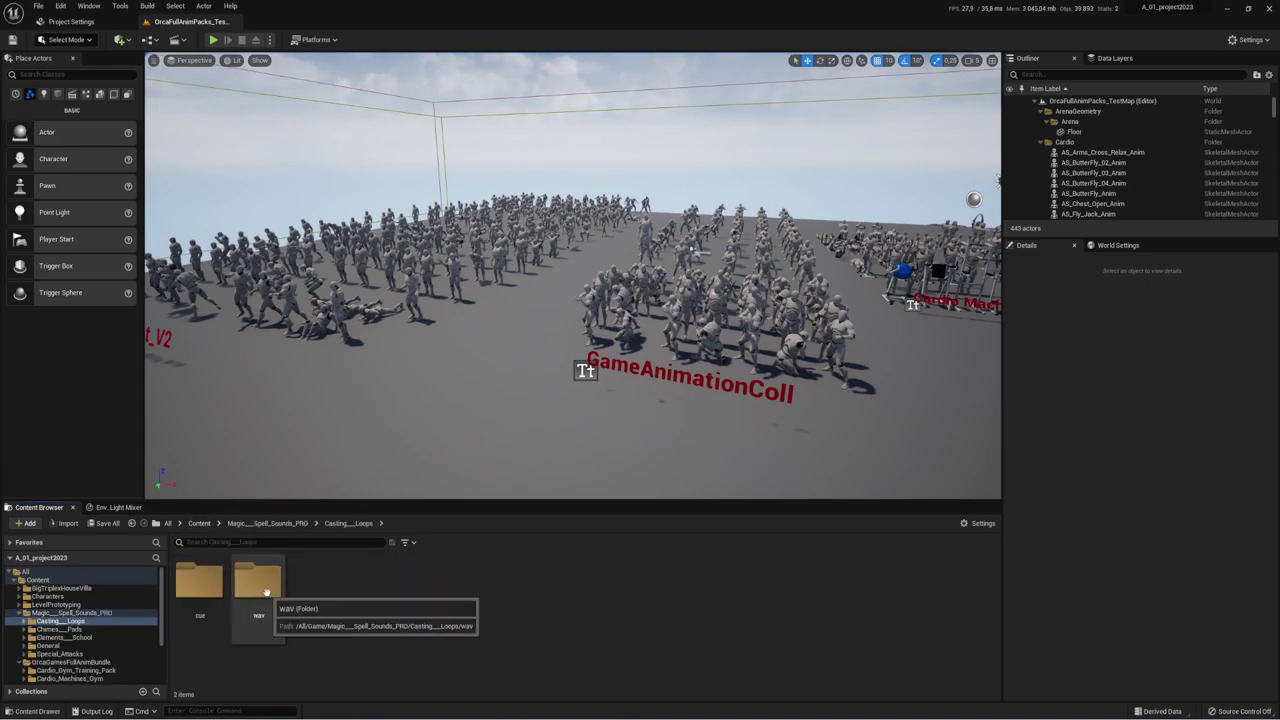
double_click(279, 587)
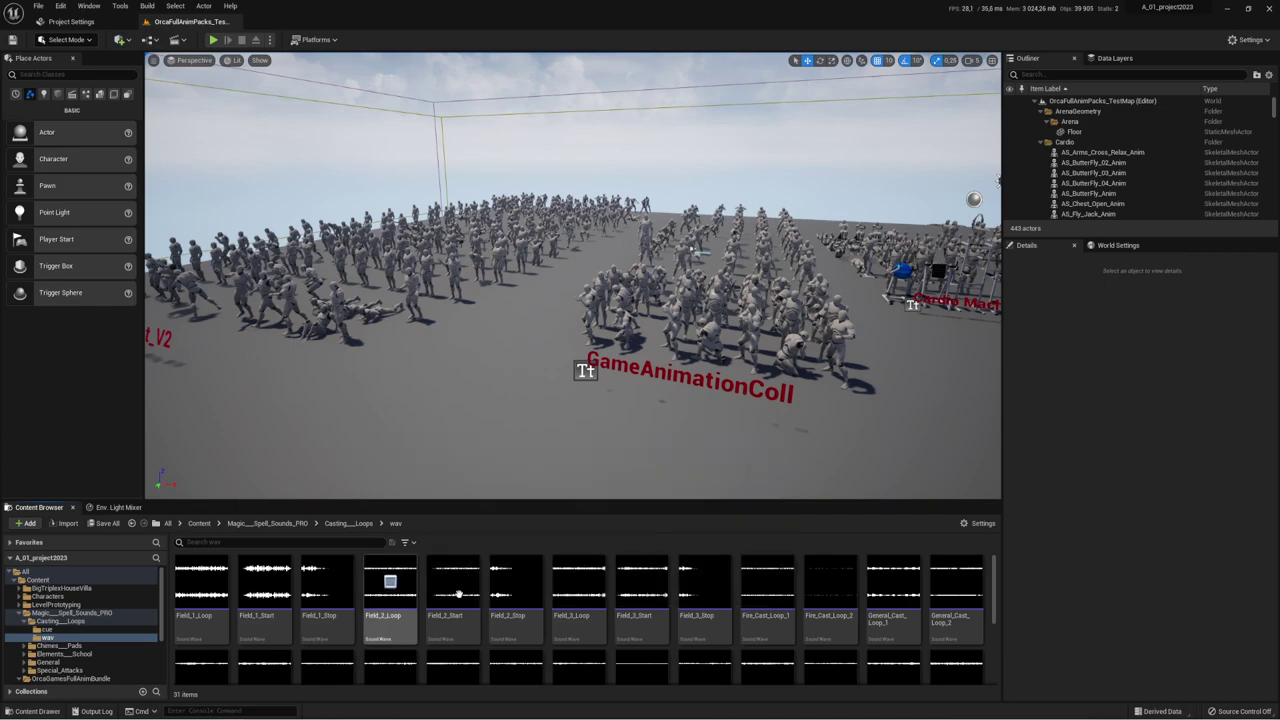
Step: Preview Field_2_Stop, Field_3_Stop, Holy_Cast_Loop_1 and Wind_Cast_Loop_2, then return to the pack folder
left_click(515, 582)
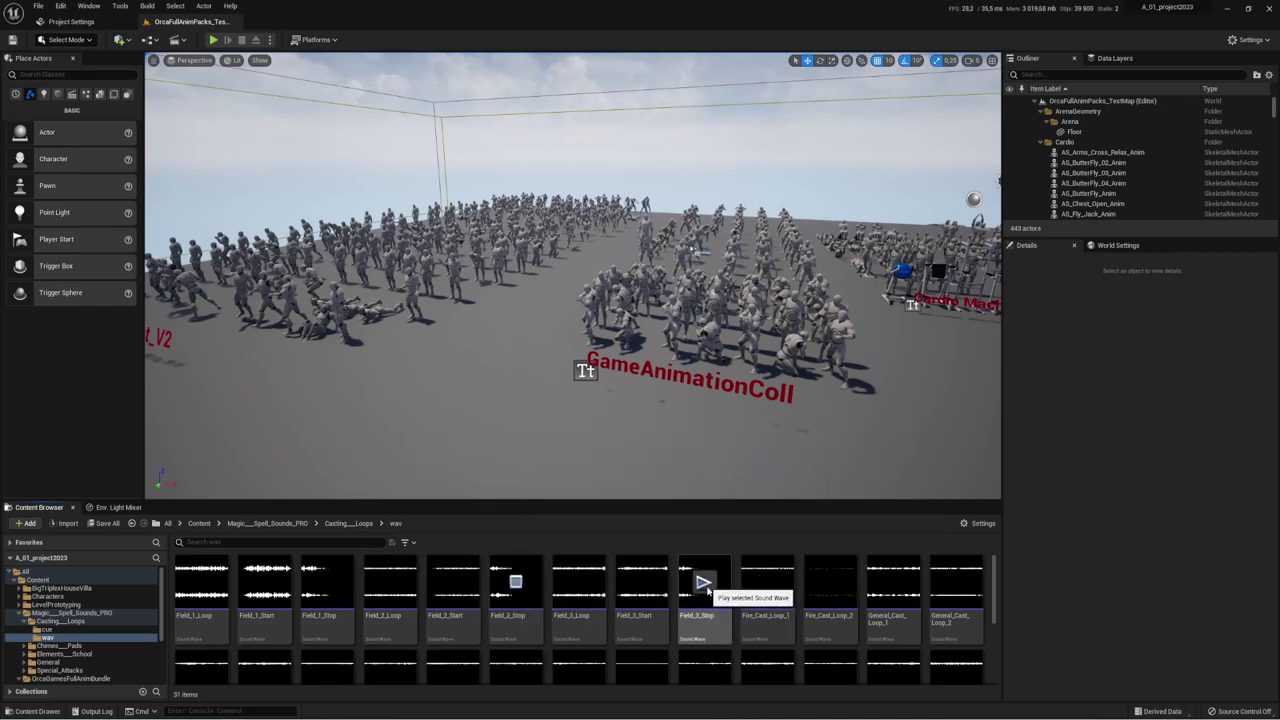
left_click(706, 584)
scroll(895, 592, "down", 1)
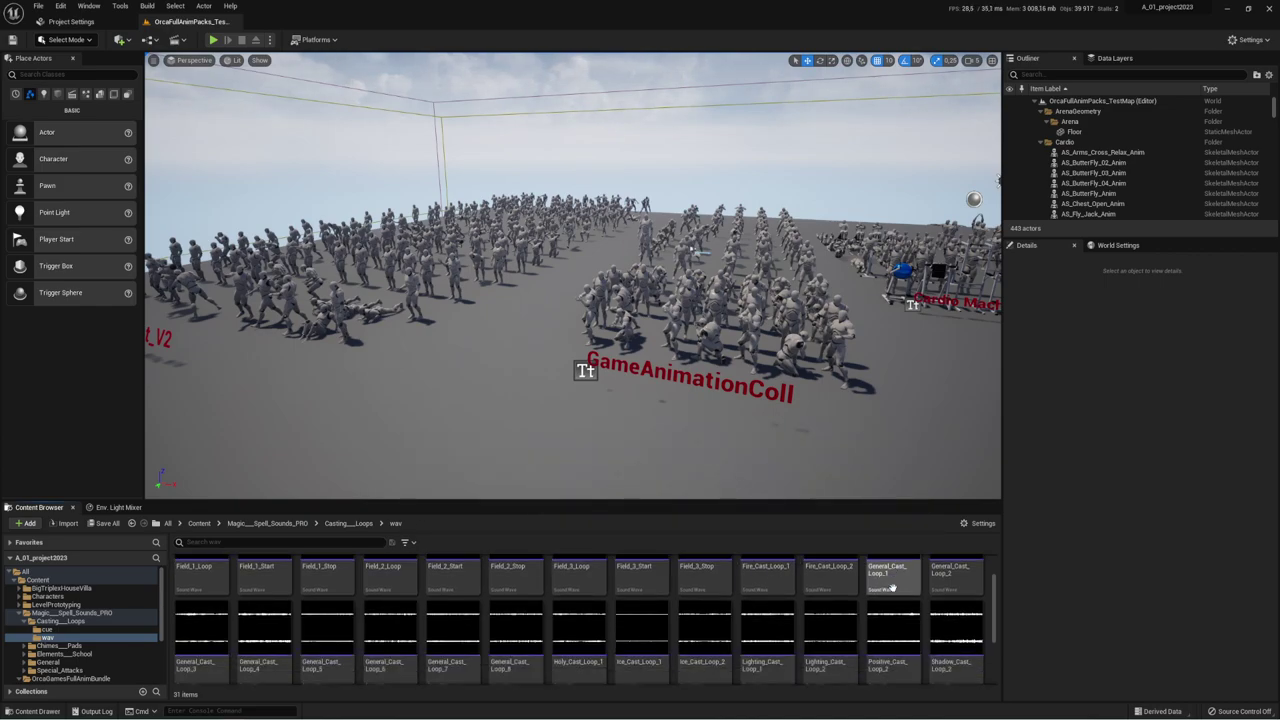
left_click(577, 628)
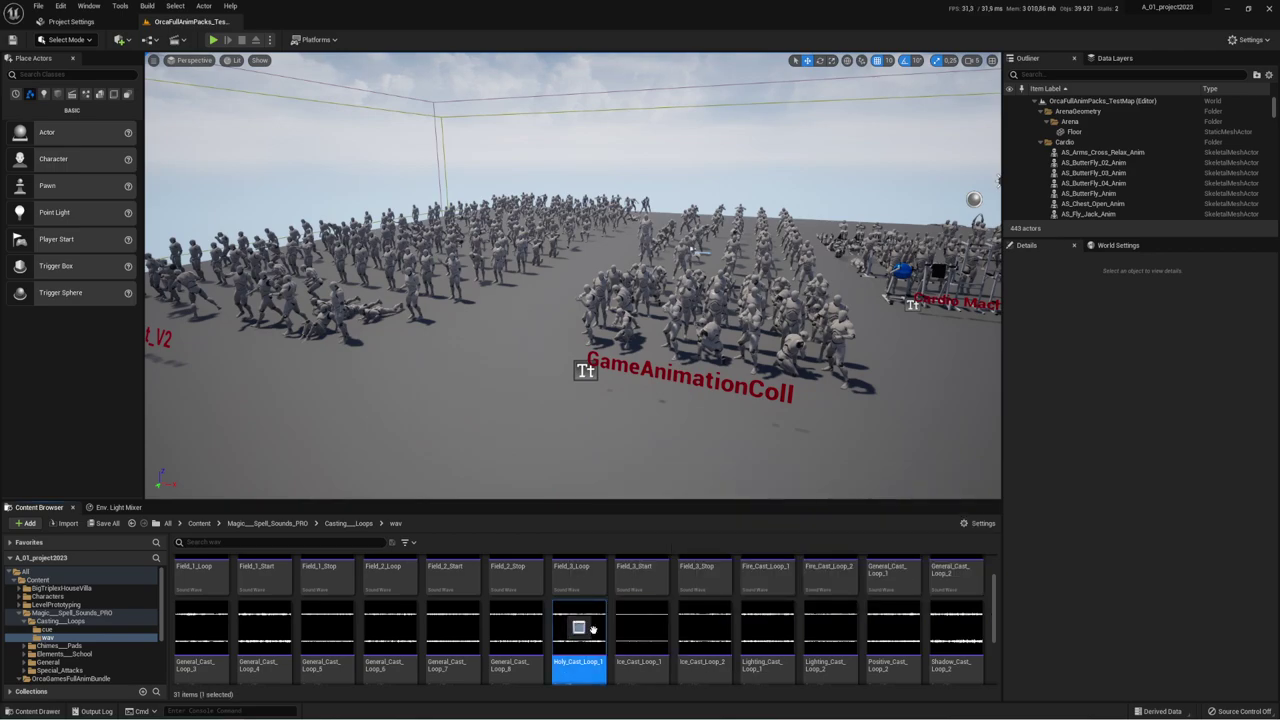
scroll(592, 628, "down", 1)
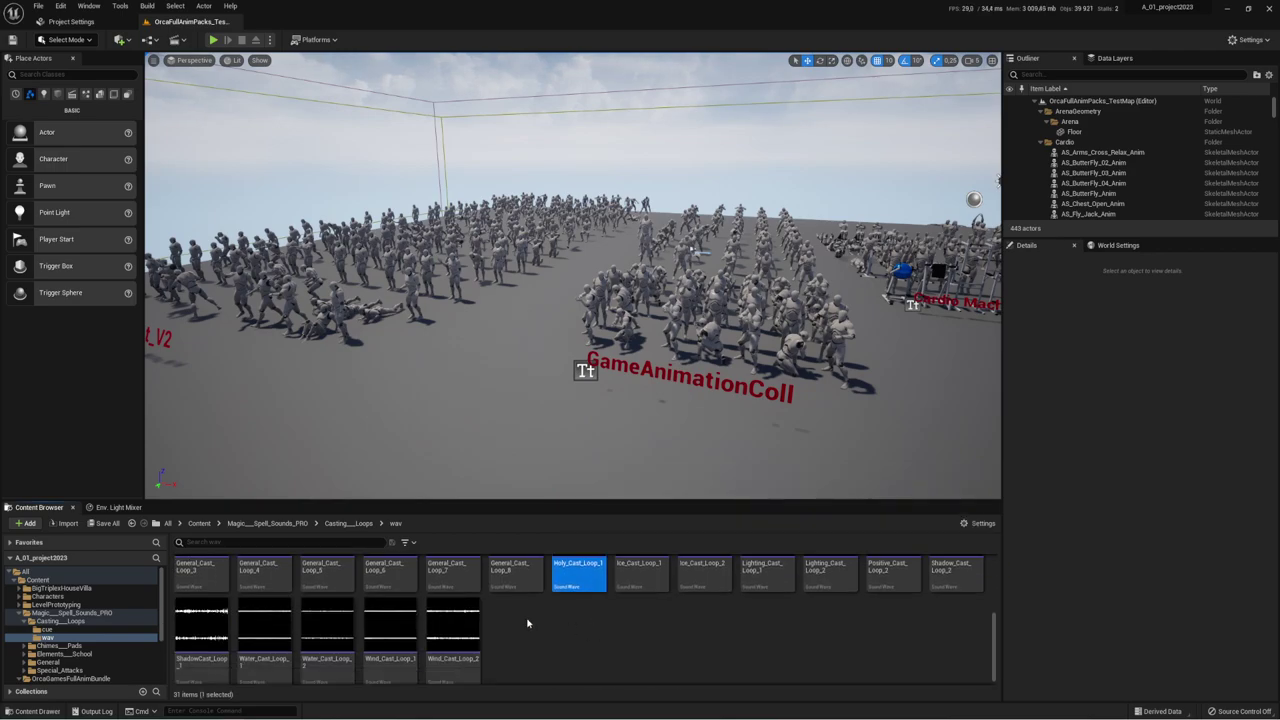
left_click(452, 625)
left_click(263, 525)
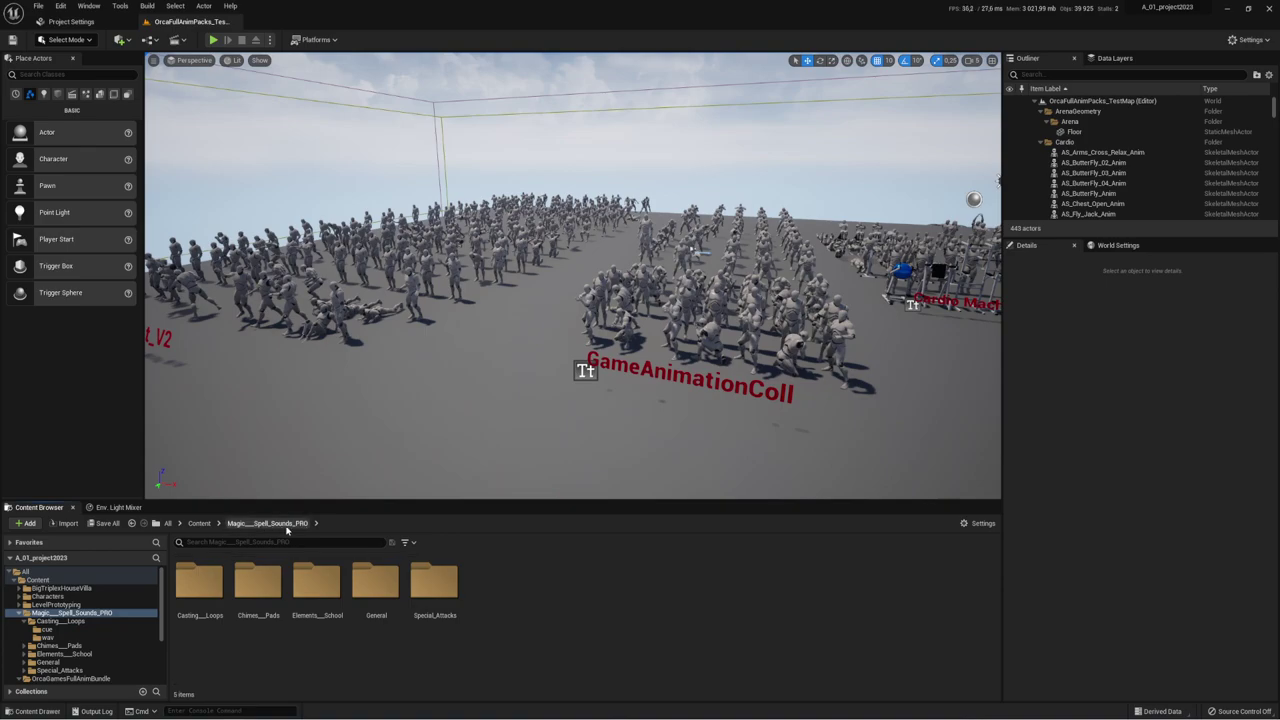
double_click(258, 582)
double_click(262, 580)
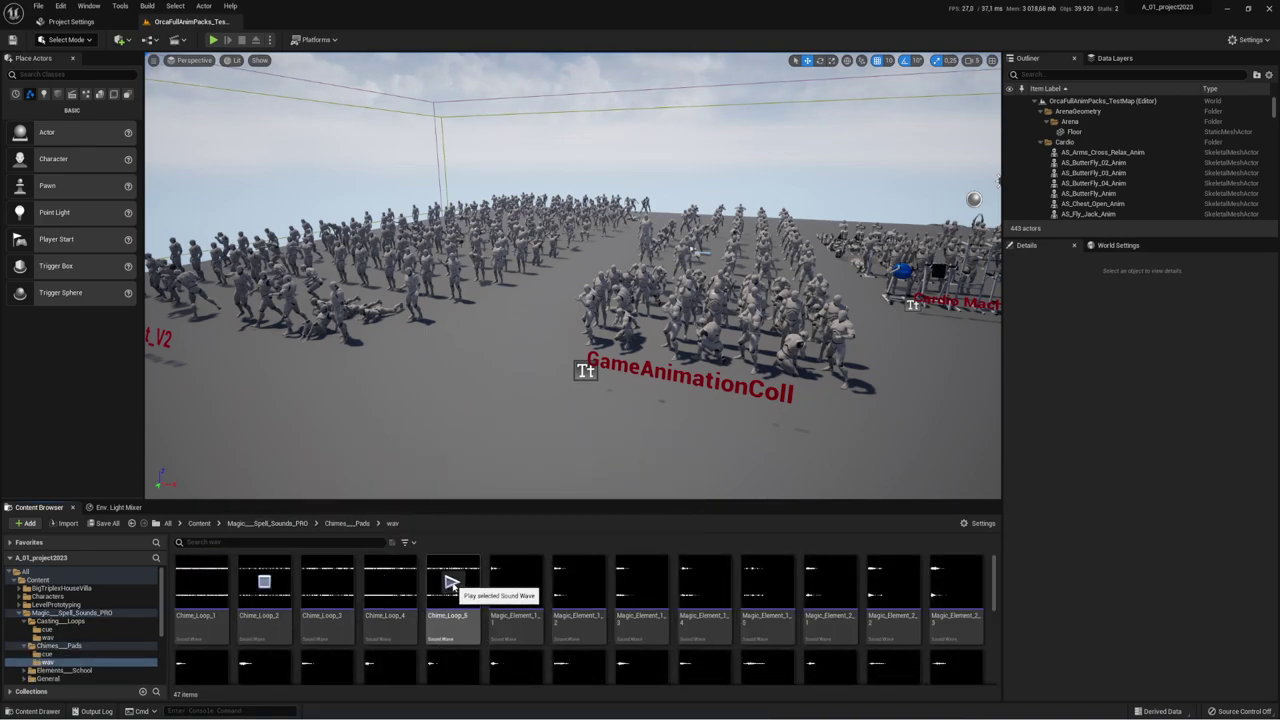
left_click(452, 582)
left_click(640, 582)
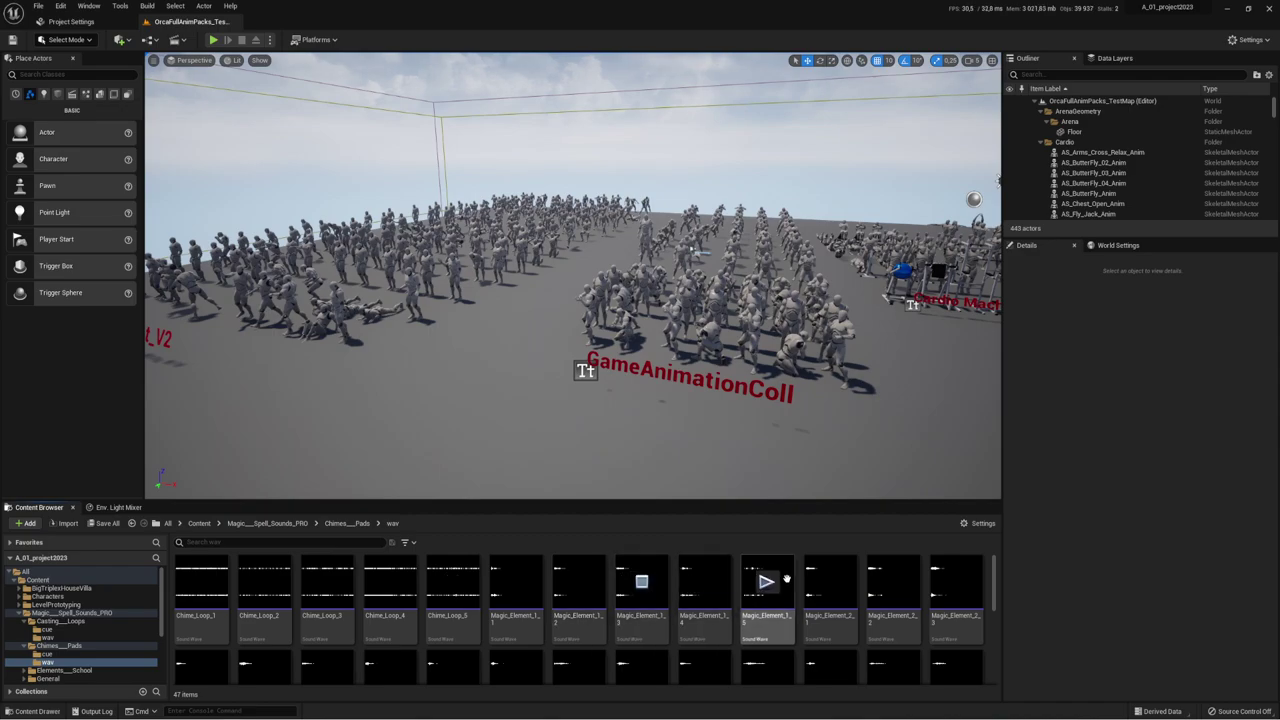
left_click(834, 585)
scroll(780, 600, "down", 1)
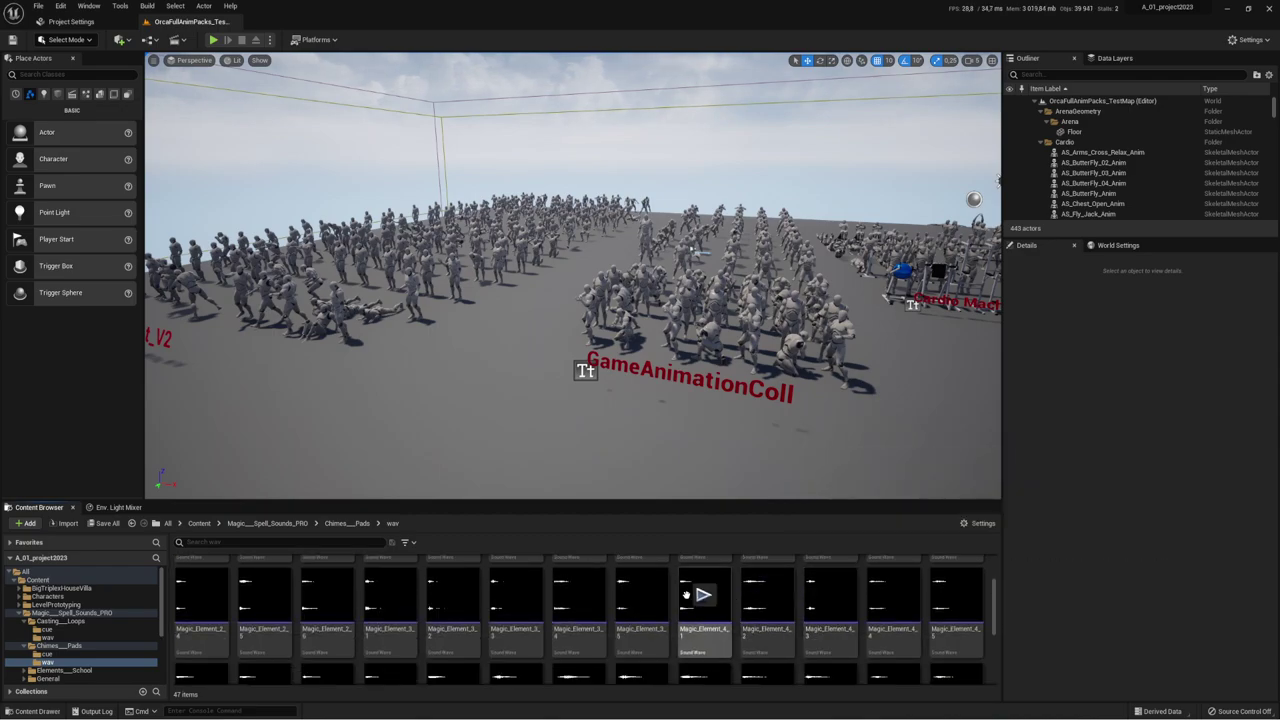
mouse_move(648, 596)
scroll(642, 596, "down", 2)
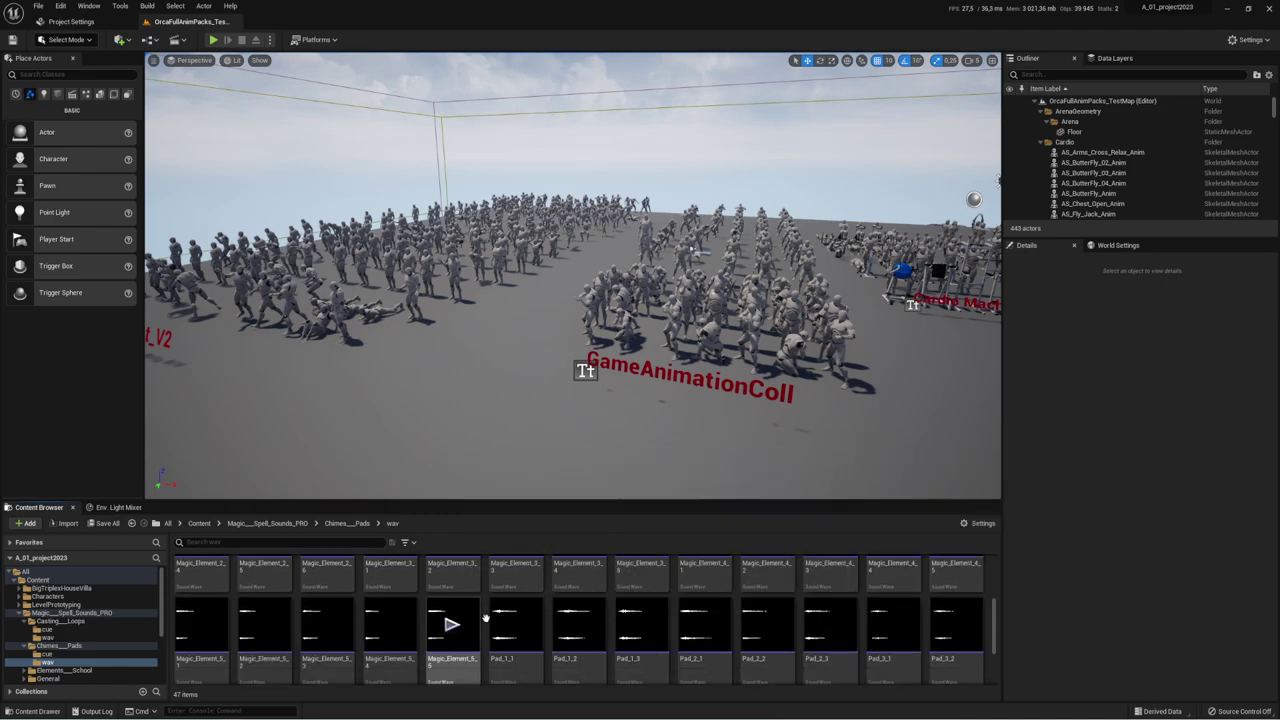
left_click(515, 624)
left_click(826, 624)
mouse_move(892, 625)
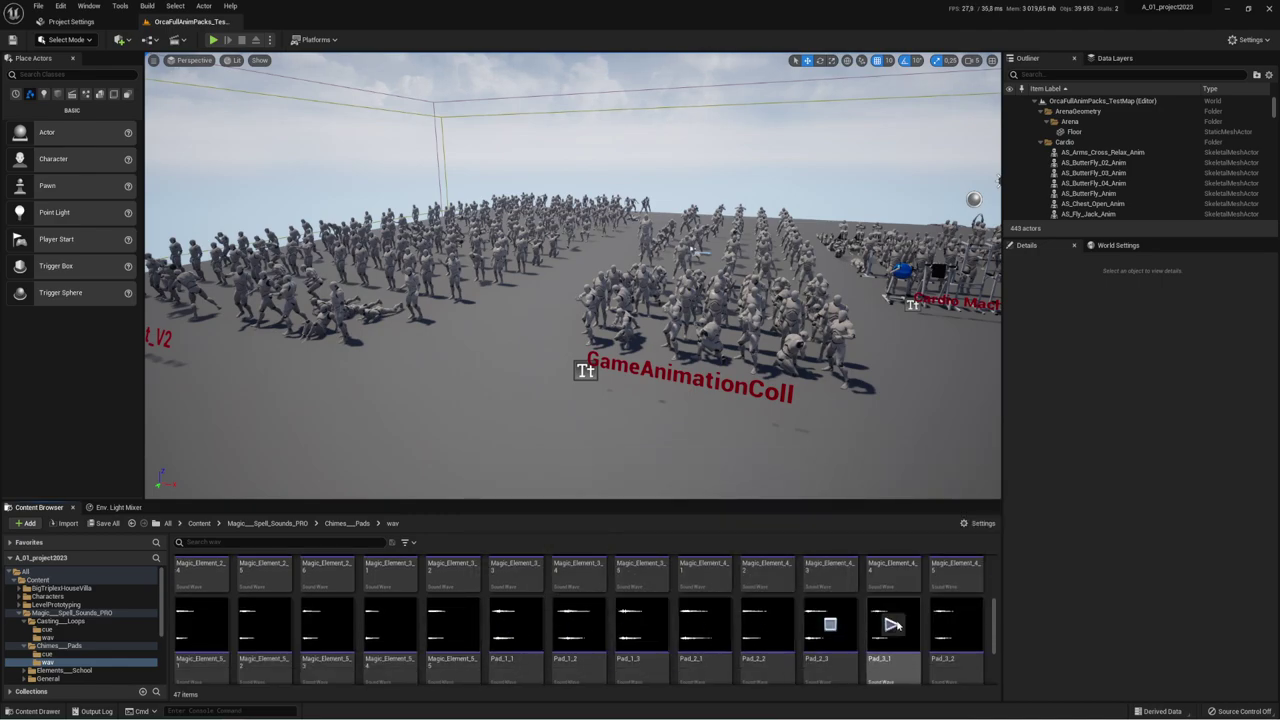
scroll(489, 629, "down", 2)
mouse_move(489, 629)
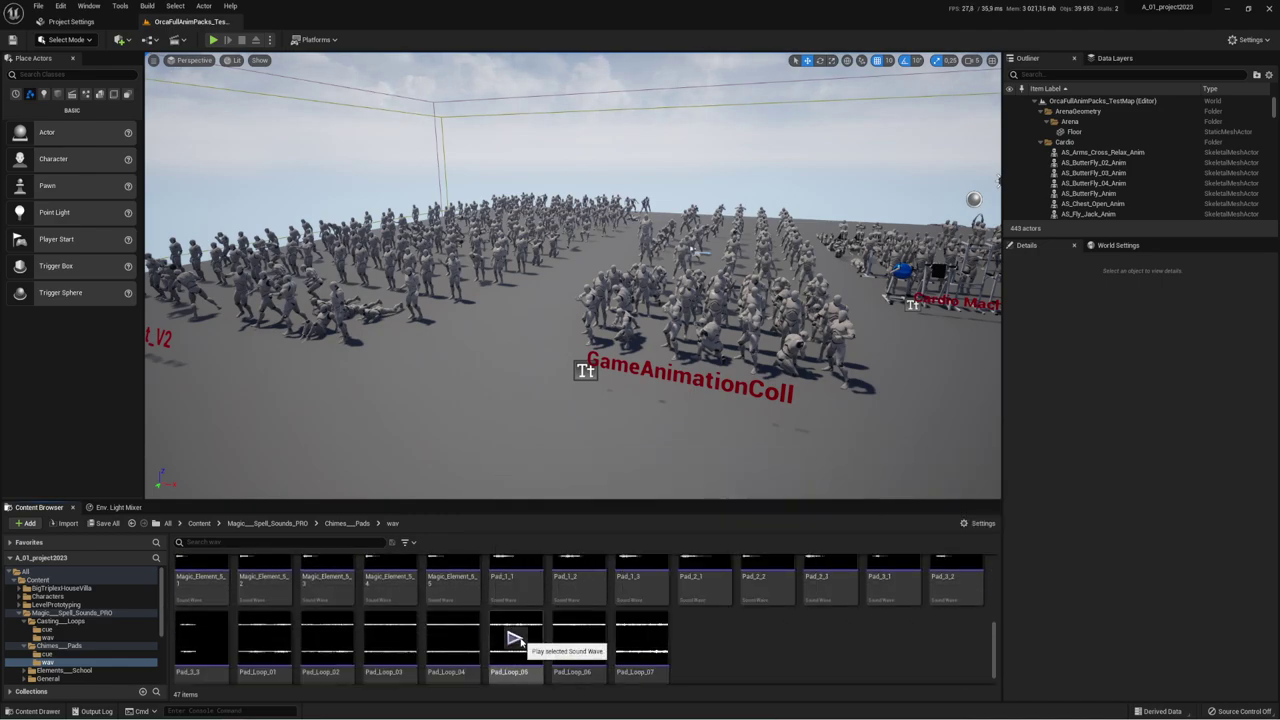
Step: Open Elements___School > Arcane > wav and preview Arcane_Spell_7_1
left_click(287, 525)
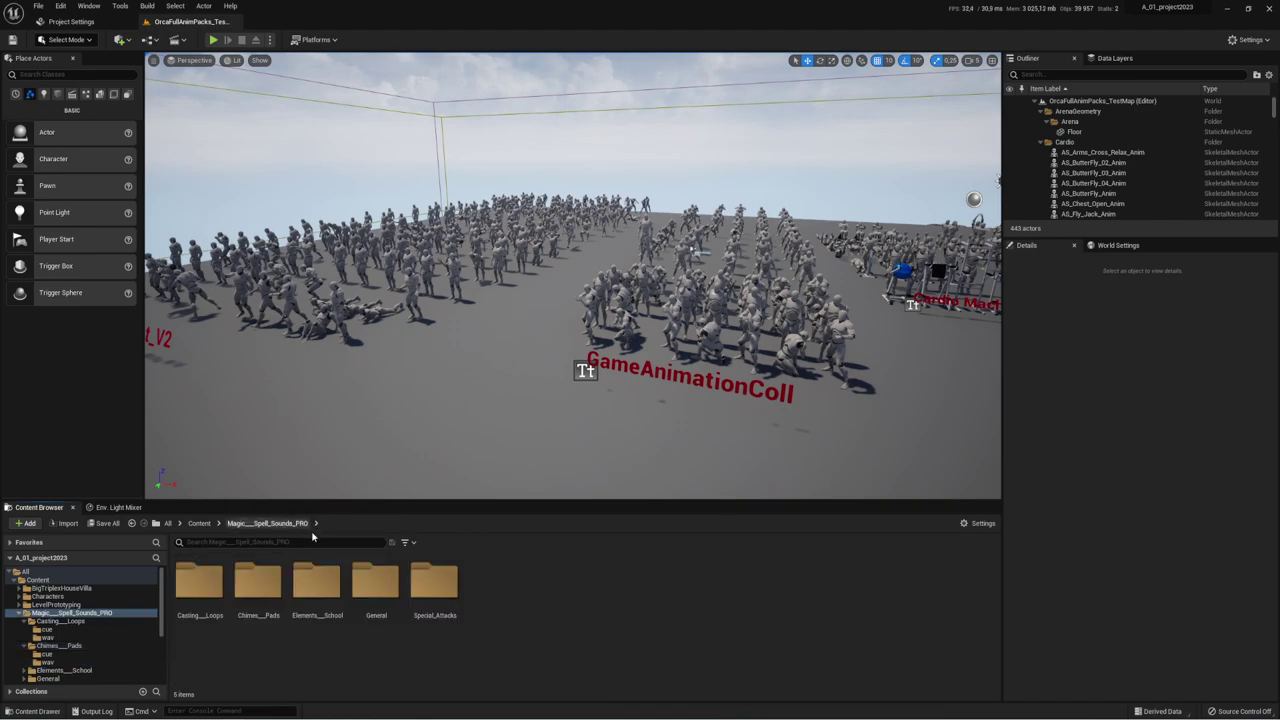
double_click(325, 585)
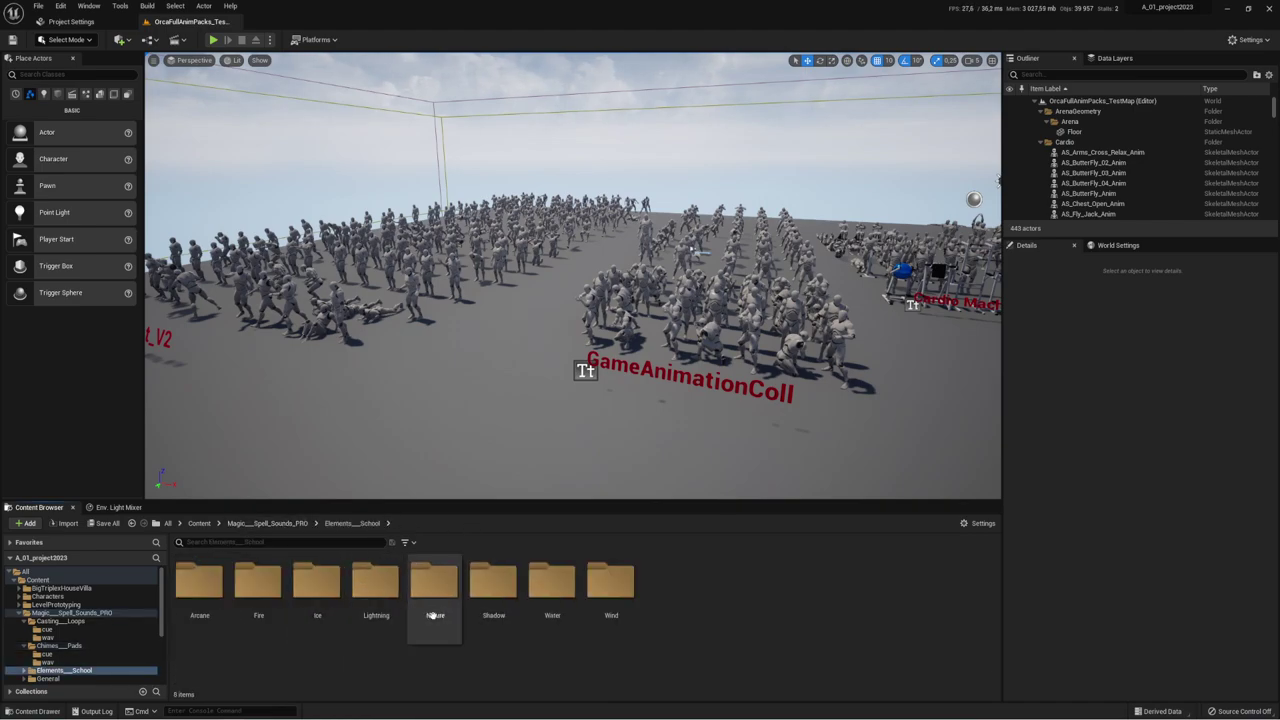
double_click(199, 582)
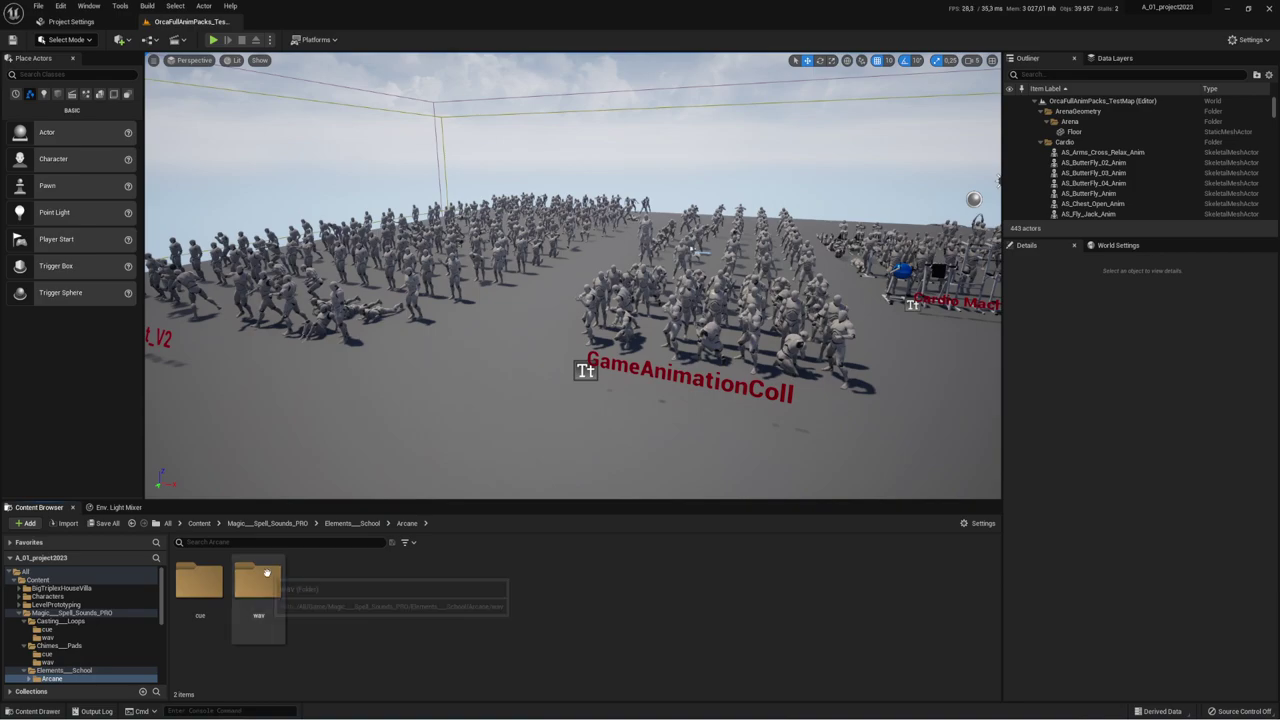
double_click(272, 583)
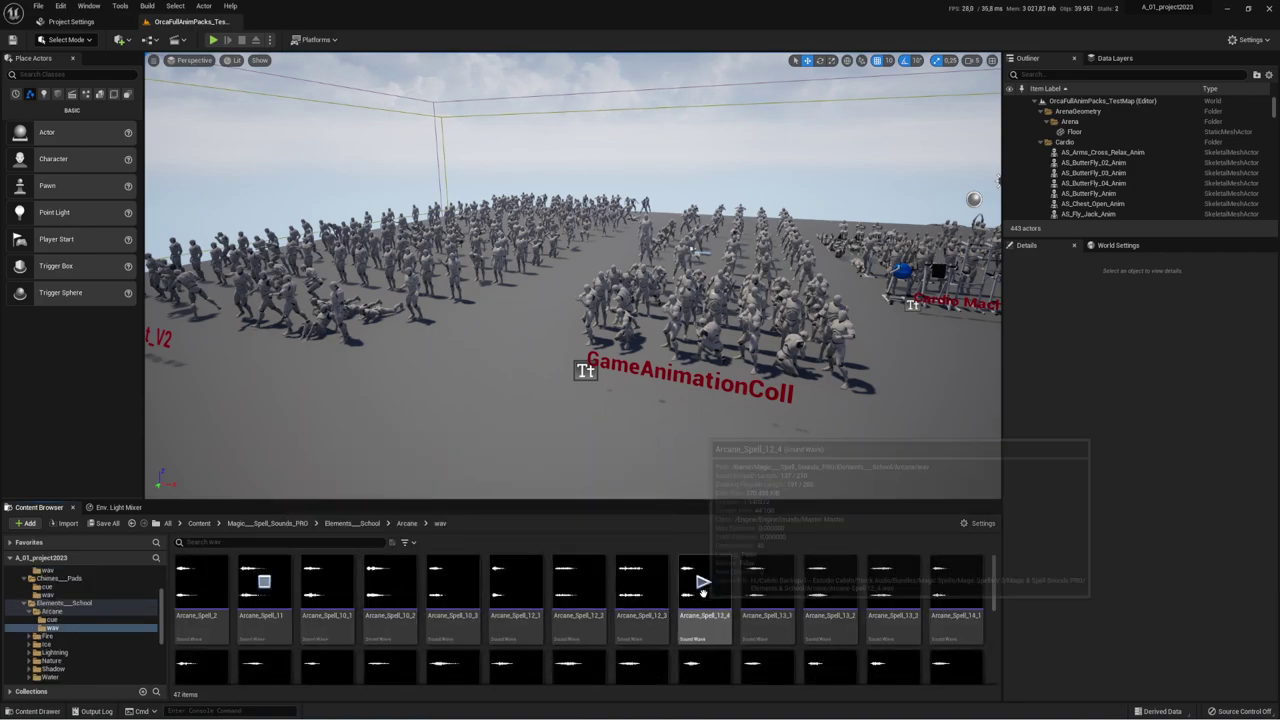
scroll(643, 609, "down", 2)
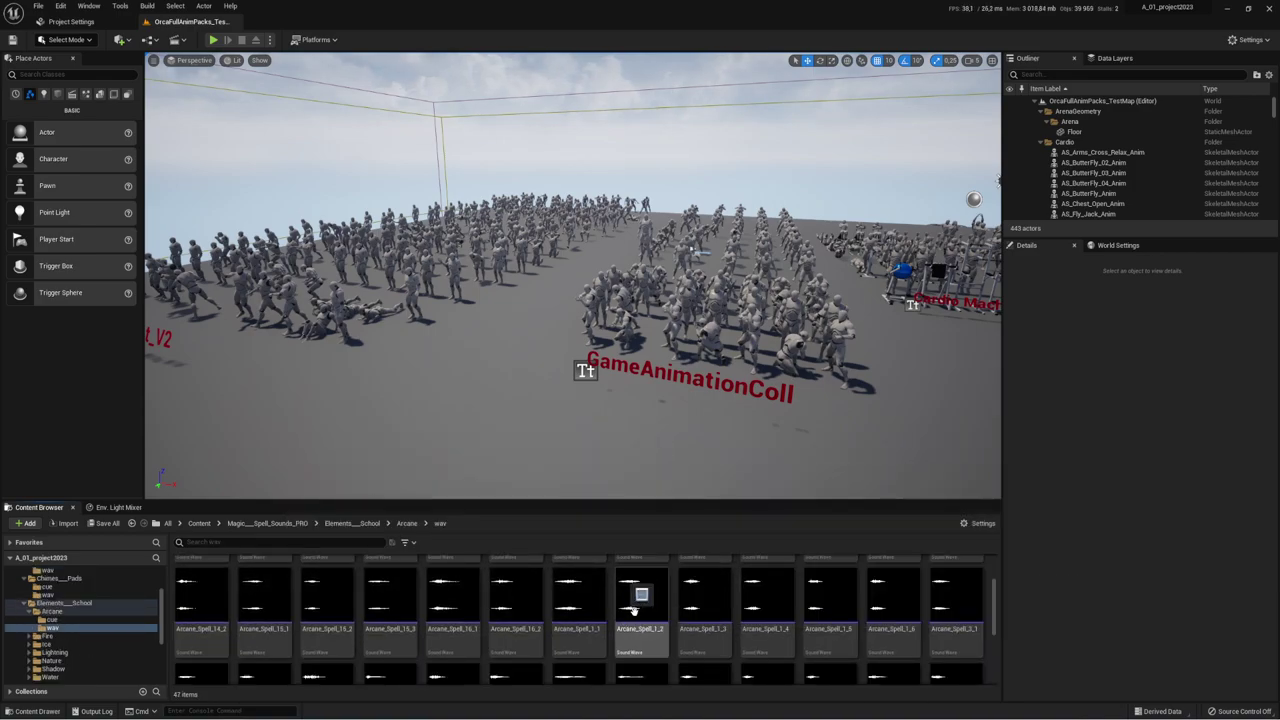
scroll(522, 598, "down", 2)
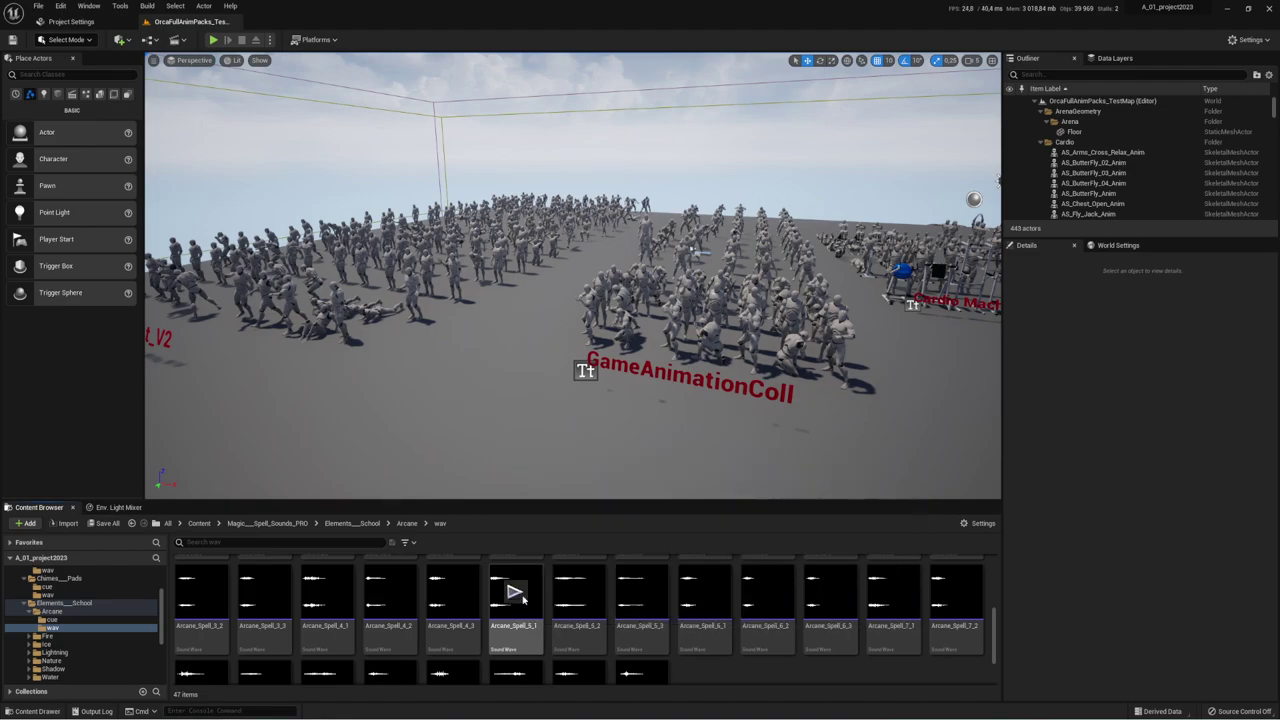
left_click(893, 591)
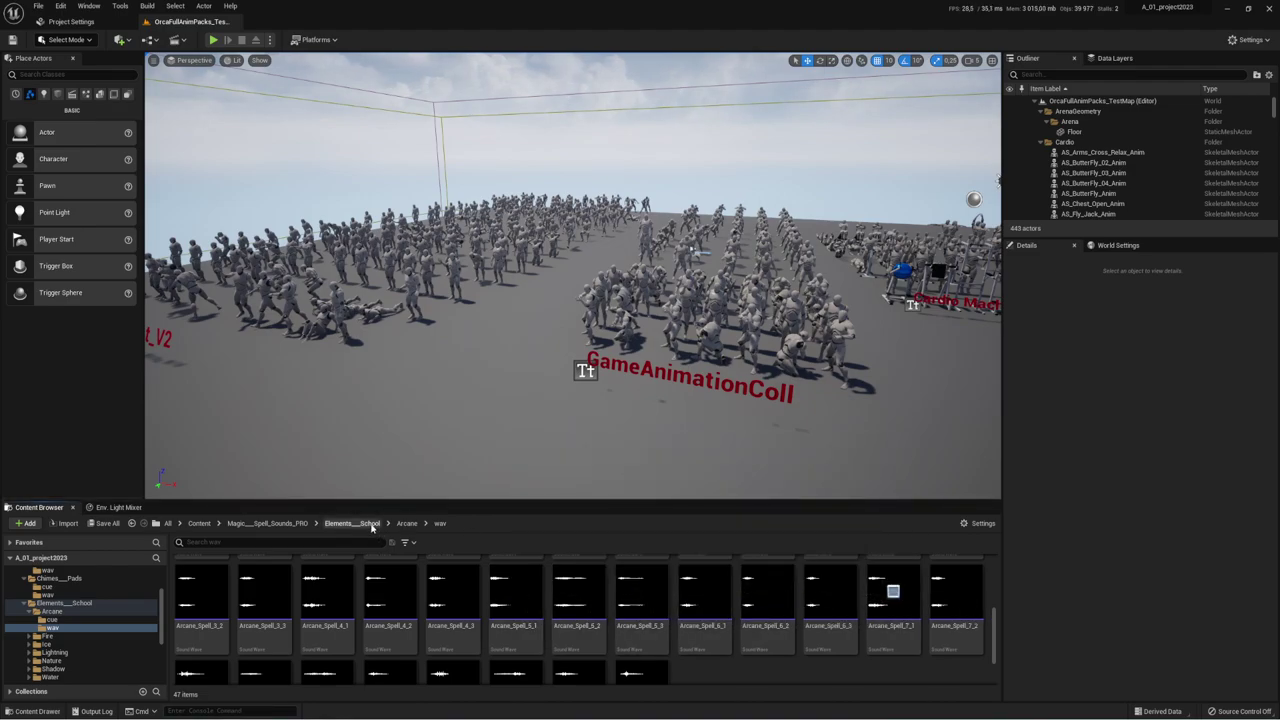
Step: Preview the Fire_Spell_2 and Fire_Spell_8 sounds from the Fire wav folder
left_click(352, 523)
double_click(256, 590)
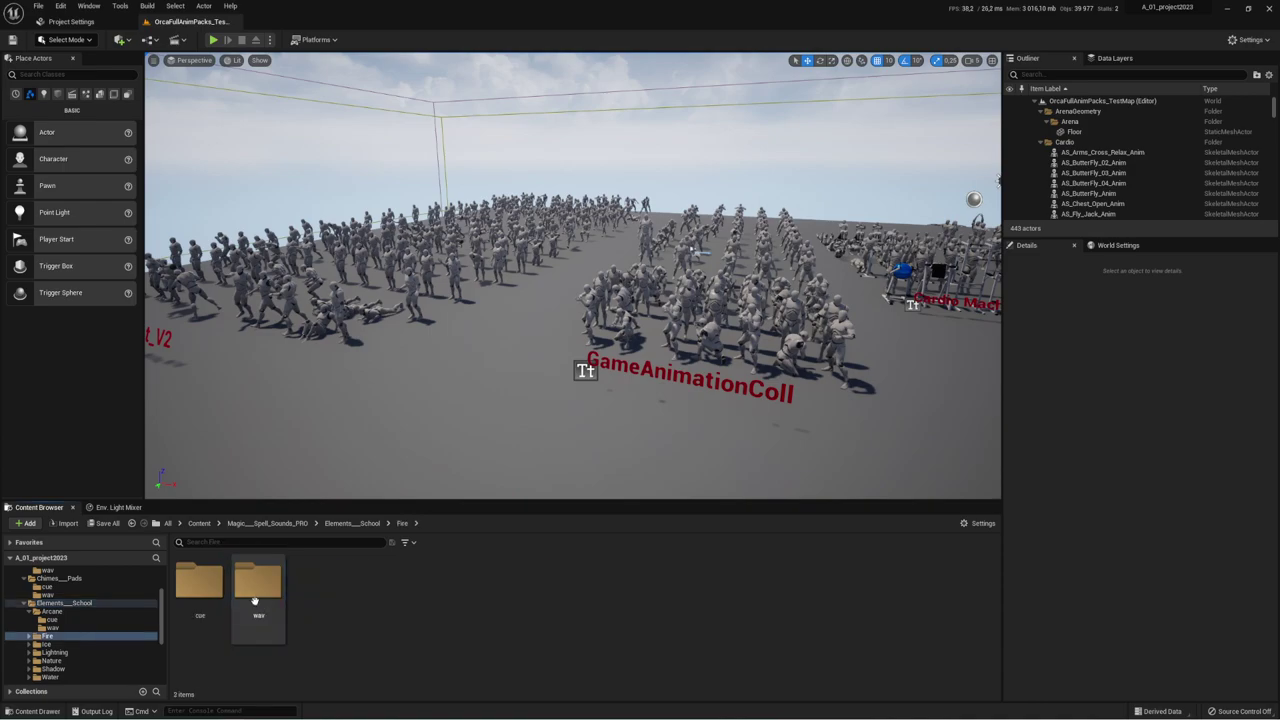
double_click(256, 595)
left_click(264, 582)
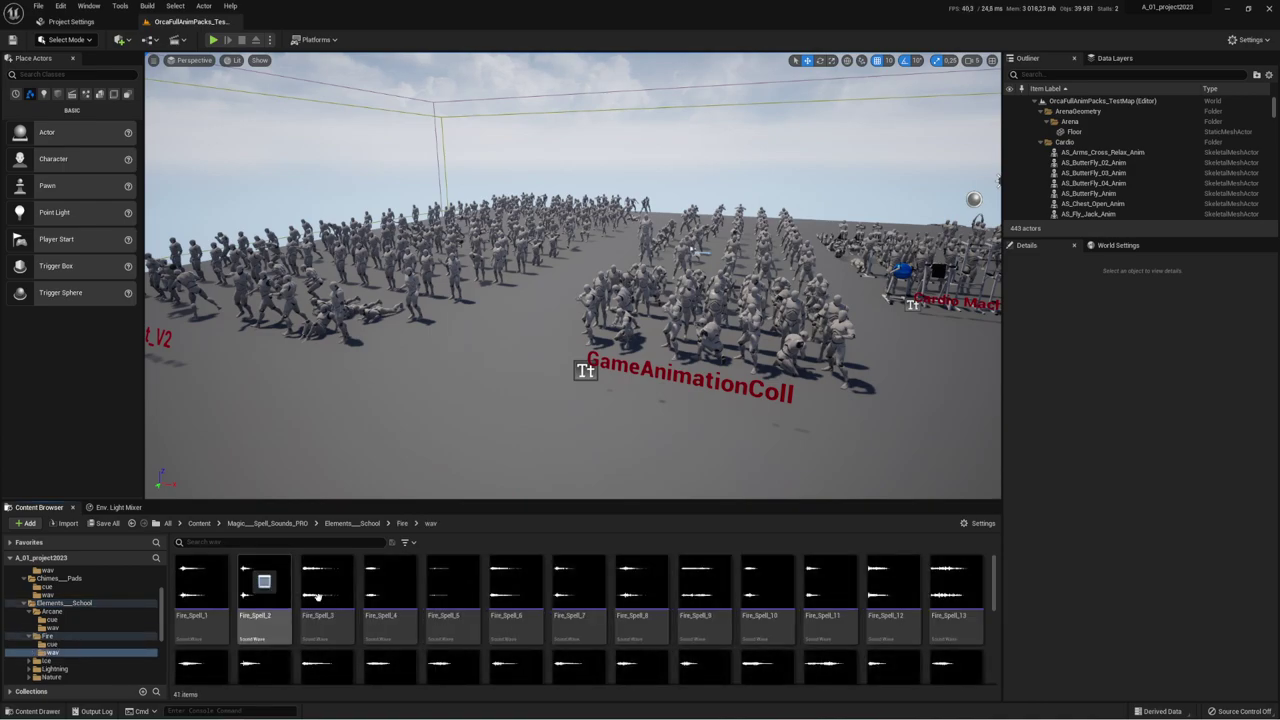
left_click(640, 583)
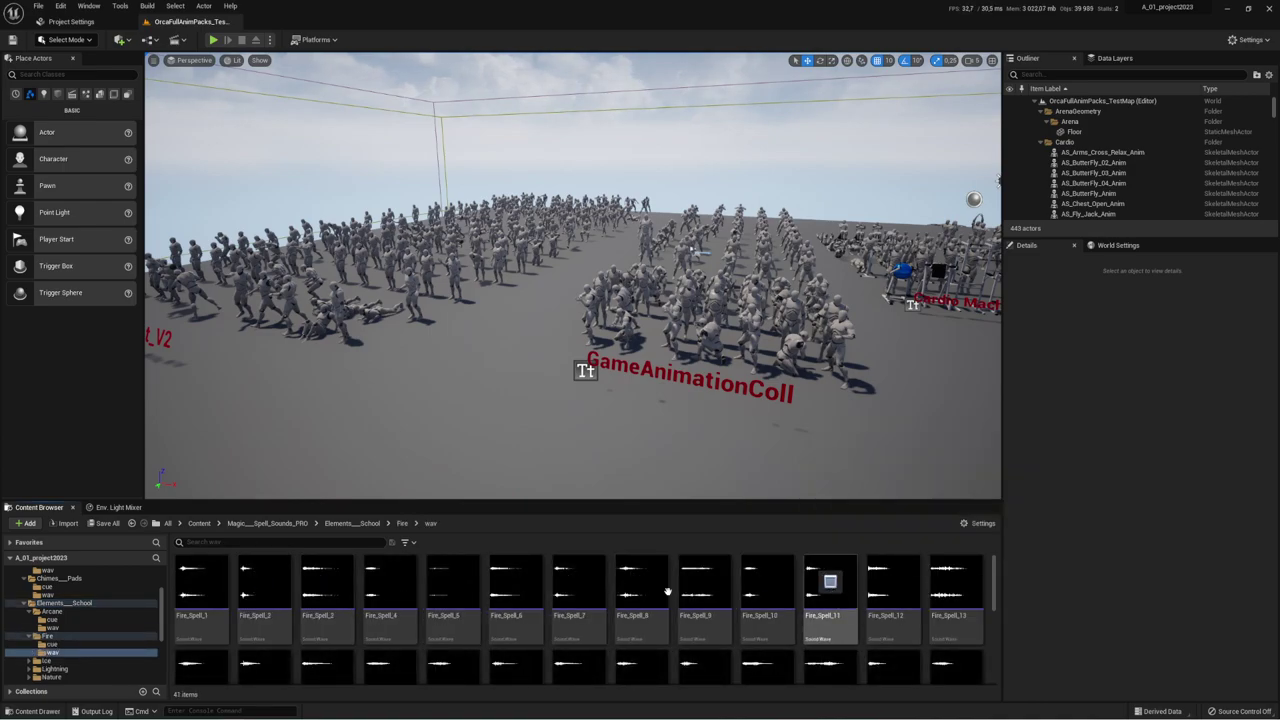
Step: Preview the Ice_Spell_4 and Ice_Spell_14 sounds from the Ice wav folder
left_click(370, 524)
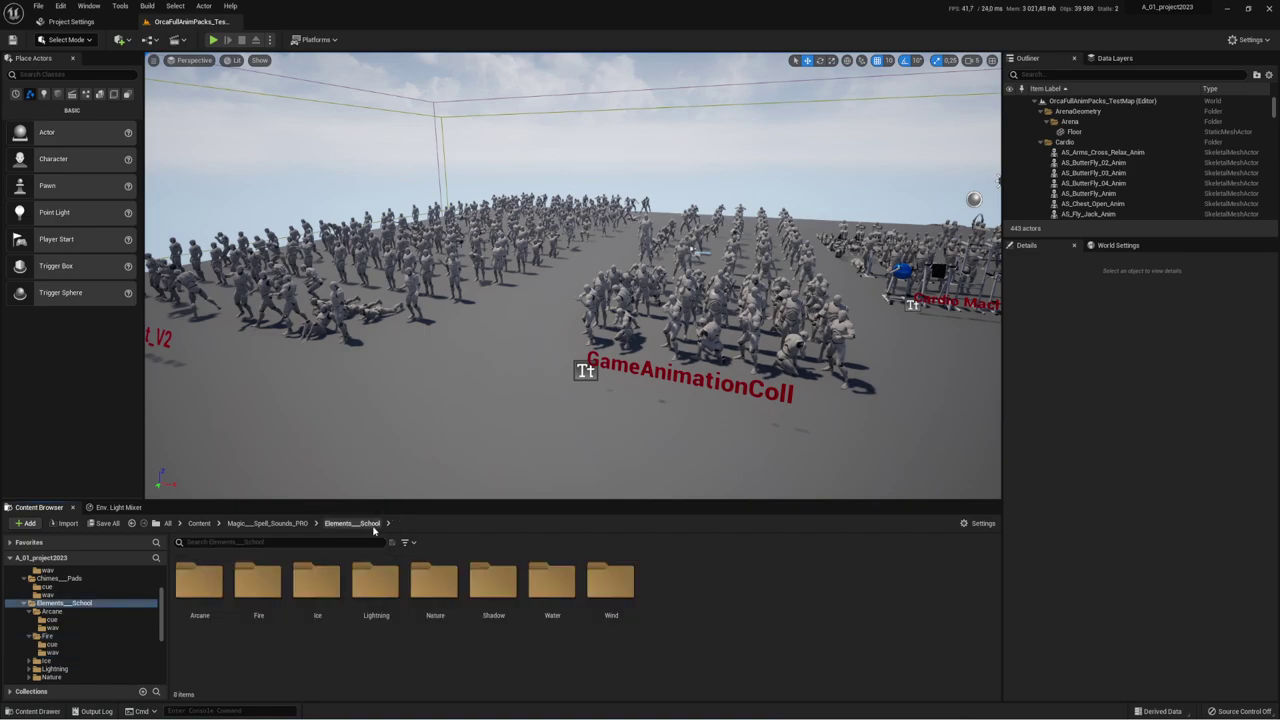
double_click(330, 578)
double_click(260, 584)
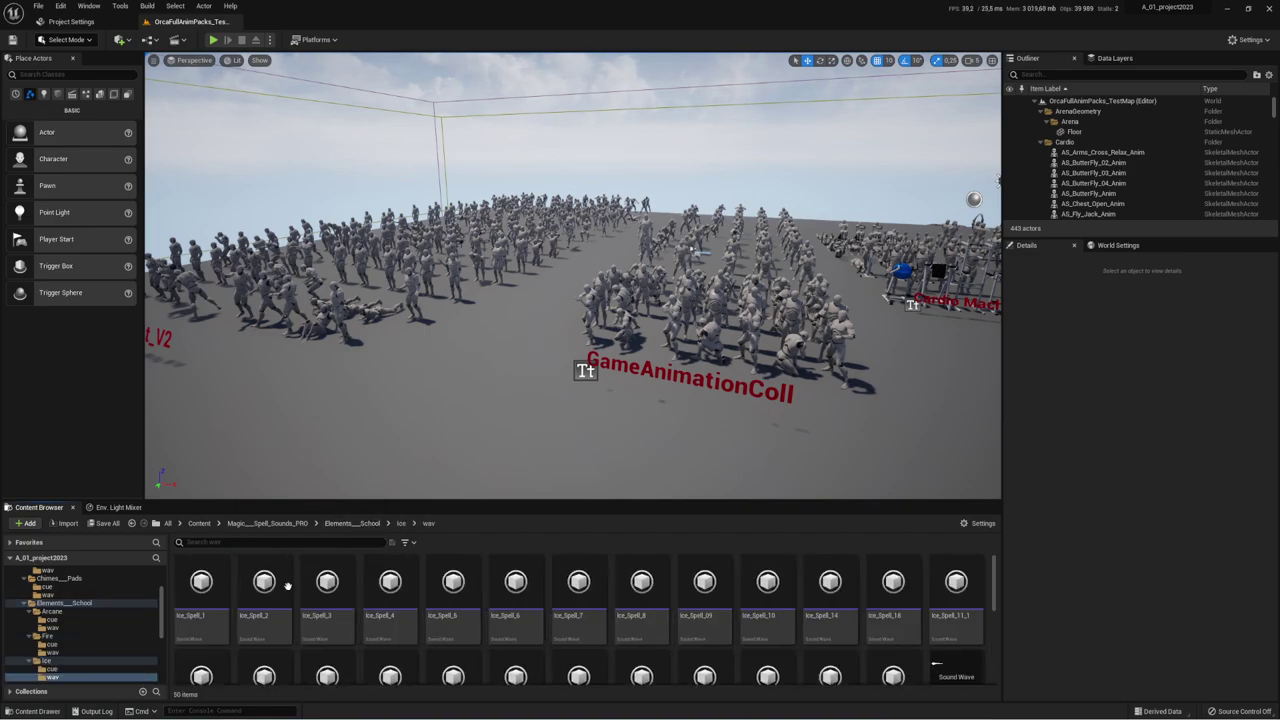
left_click(390, 582)
left_click(828, 582)
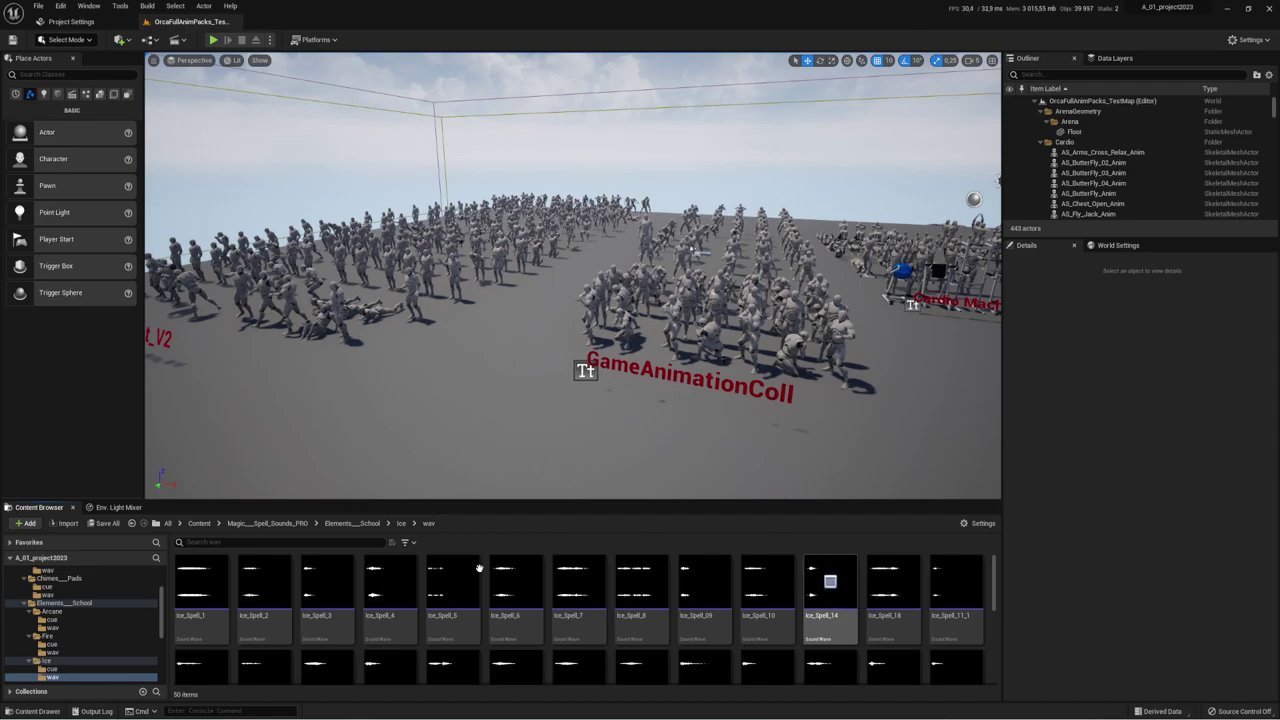
Step: Preview Lightning_Spell_8 from the Lightning wav folder
left_click(355, 524)
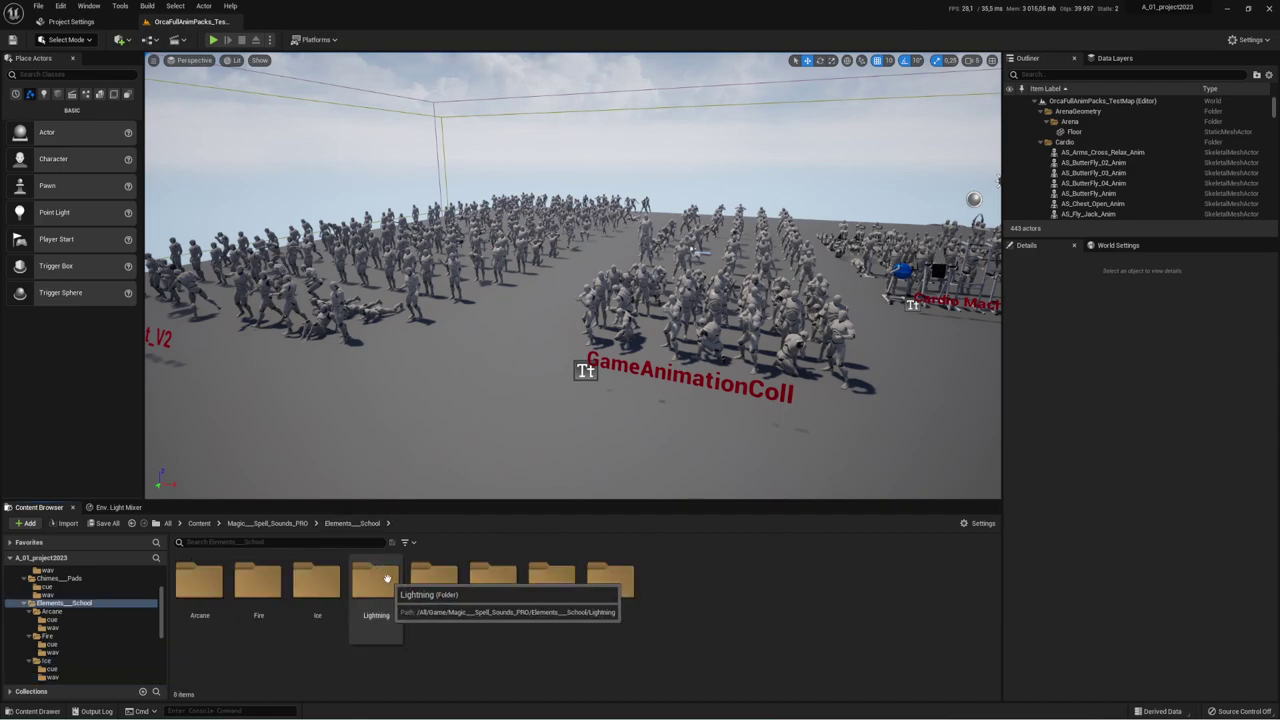
double_click(374, 582)
double_click(270, 583)
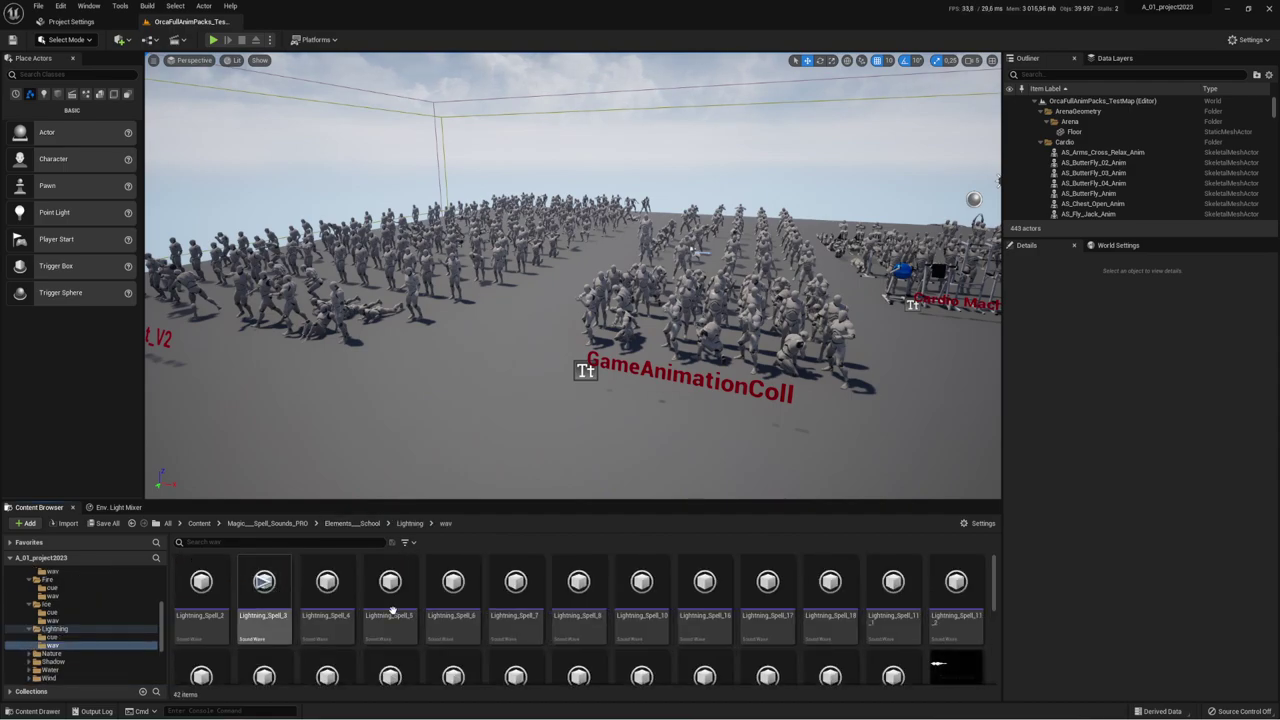
left_click(578, 581)
scroll(600, 600, "down", 2)
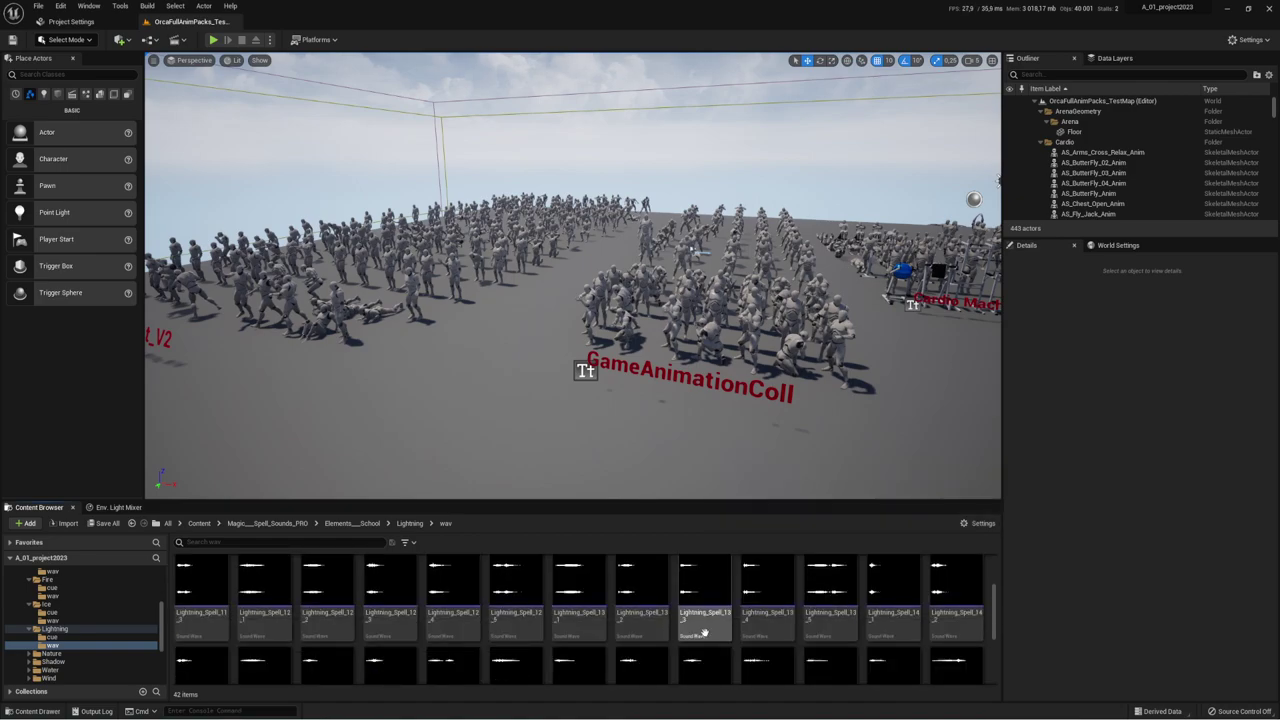
Step: Preview Nature_Spell_5 from the Nature wav folder
left_click(361, 524)
double_click(435, 582)
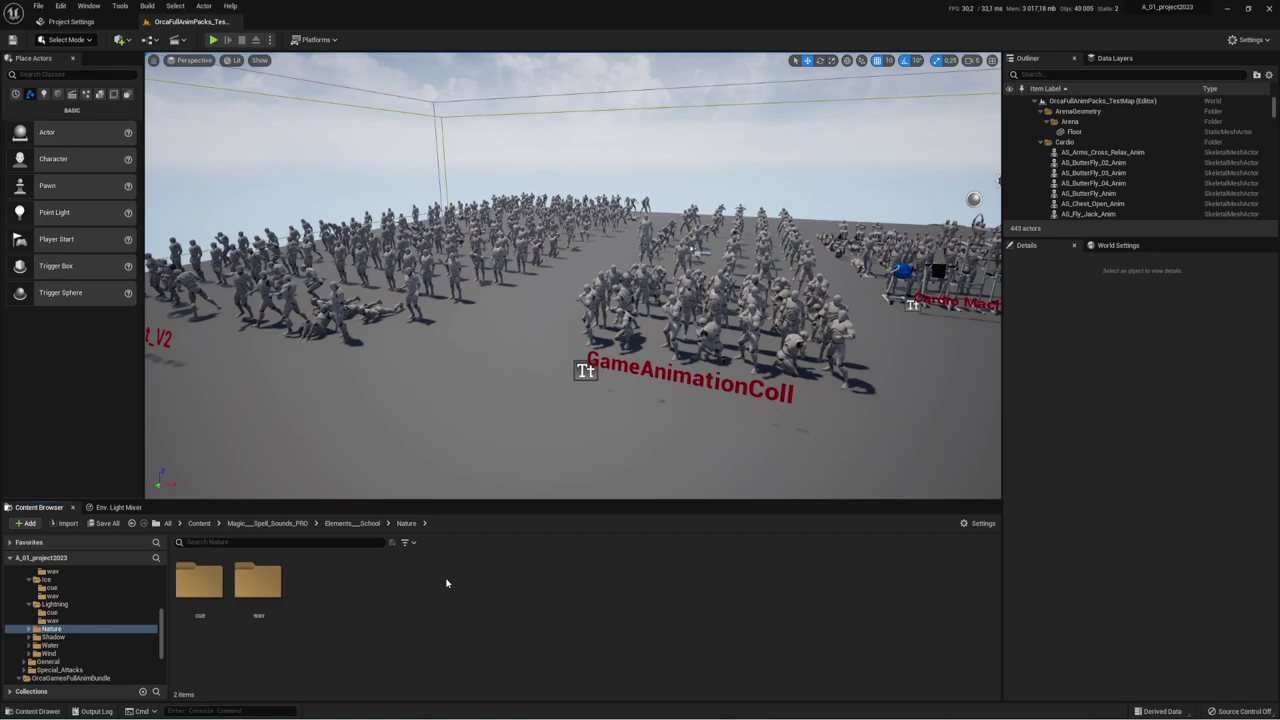
double_click(258, 582)
left_click(452, 580)
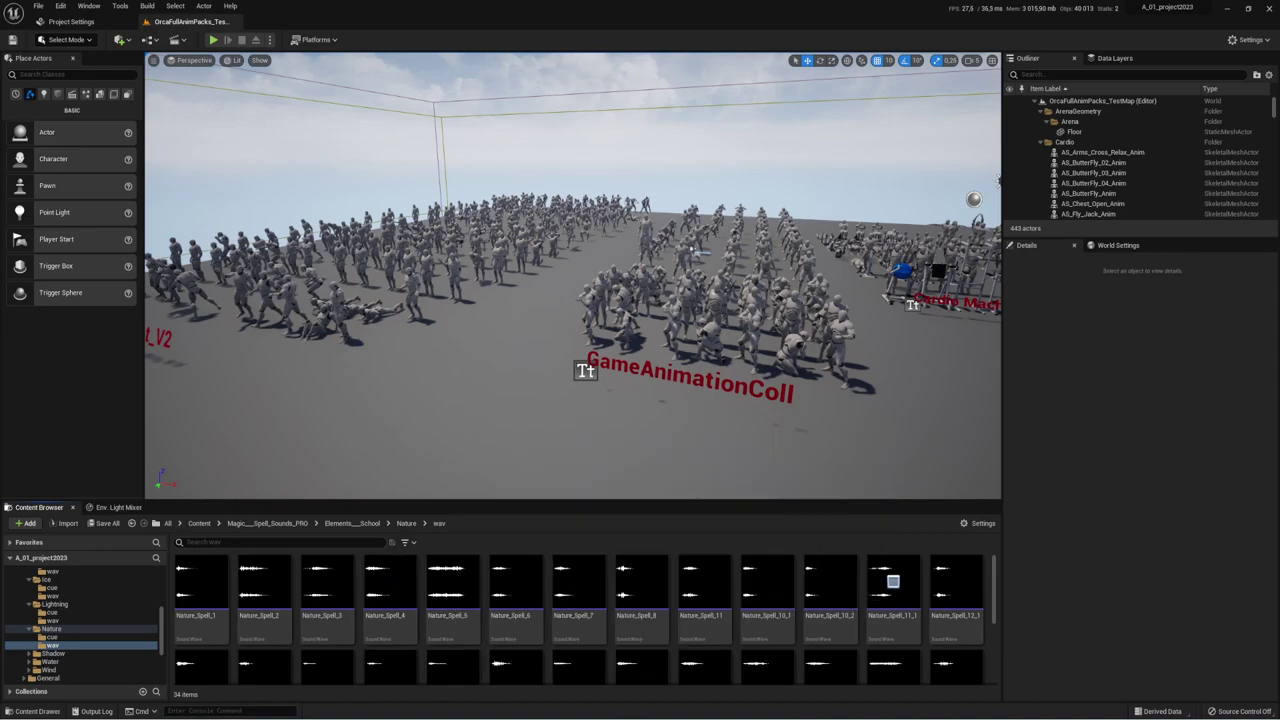
Step: Preview Shadow_Attack_11_1 and Shadow_Spell_1 from the Shadow wav folder
left_click(336, 525)
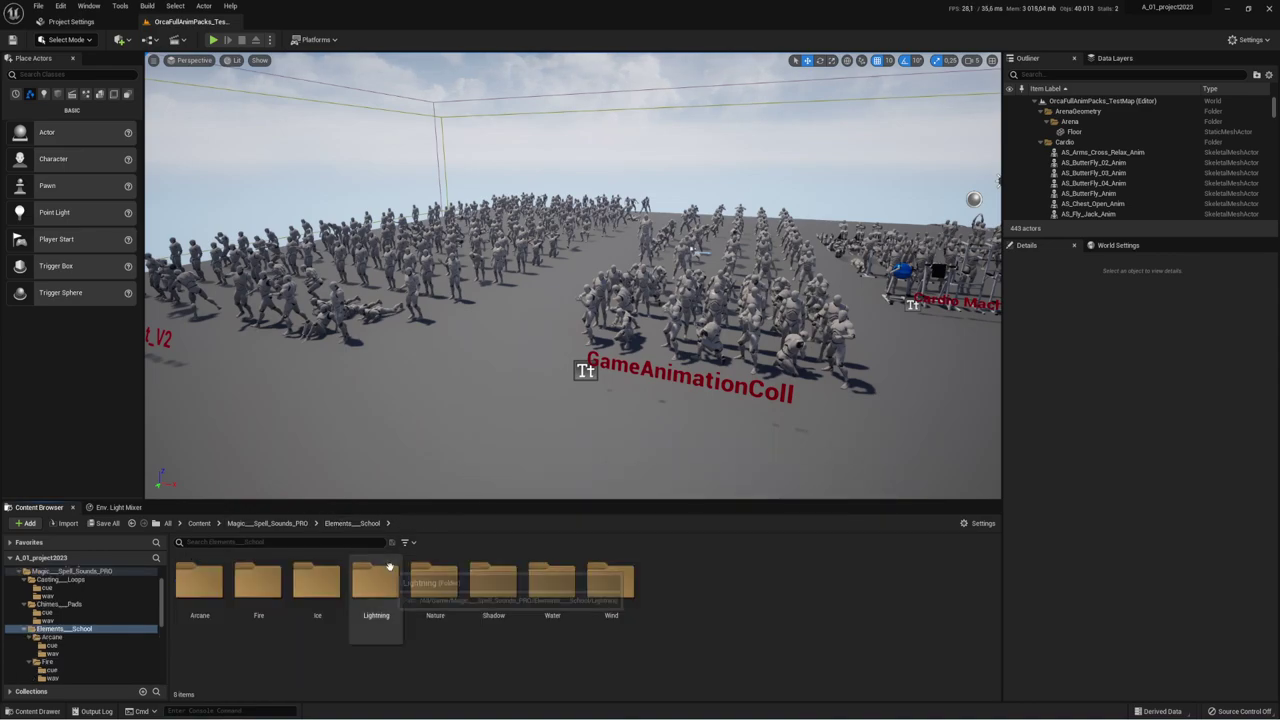
left_click(491, 586)
double_click(491, 586)
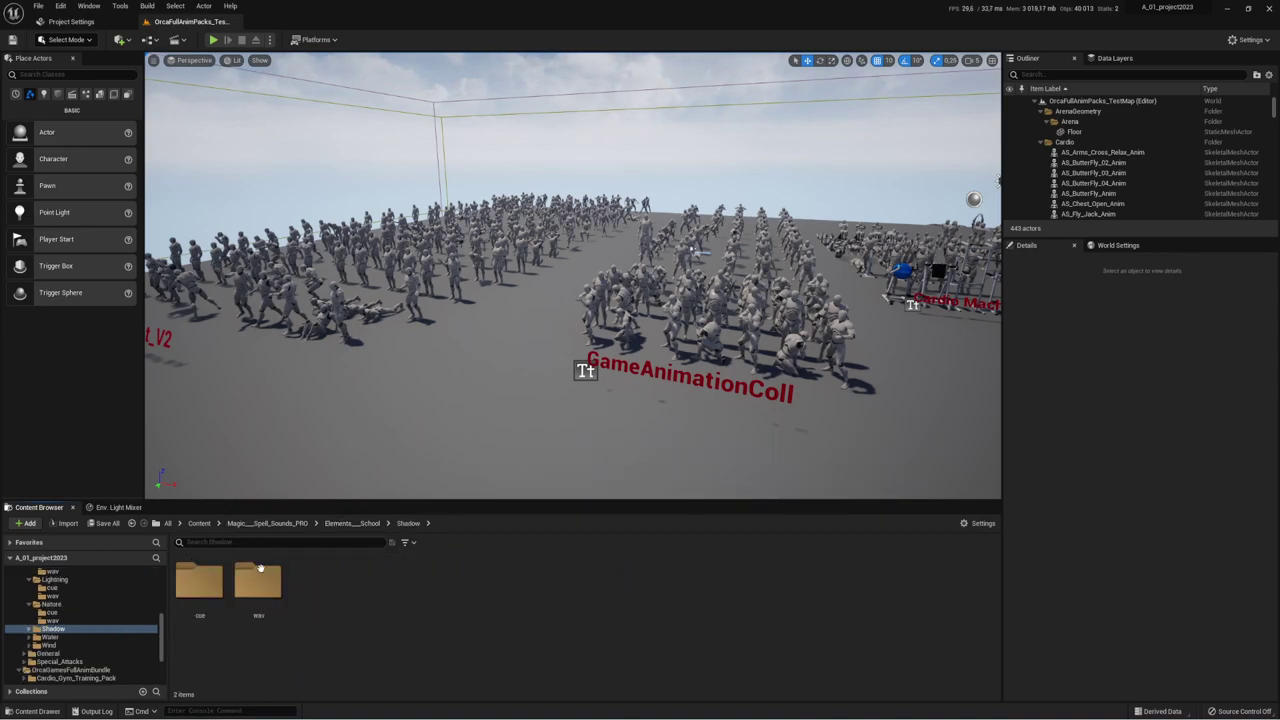
double_click(259, 580)
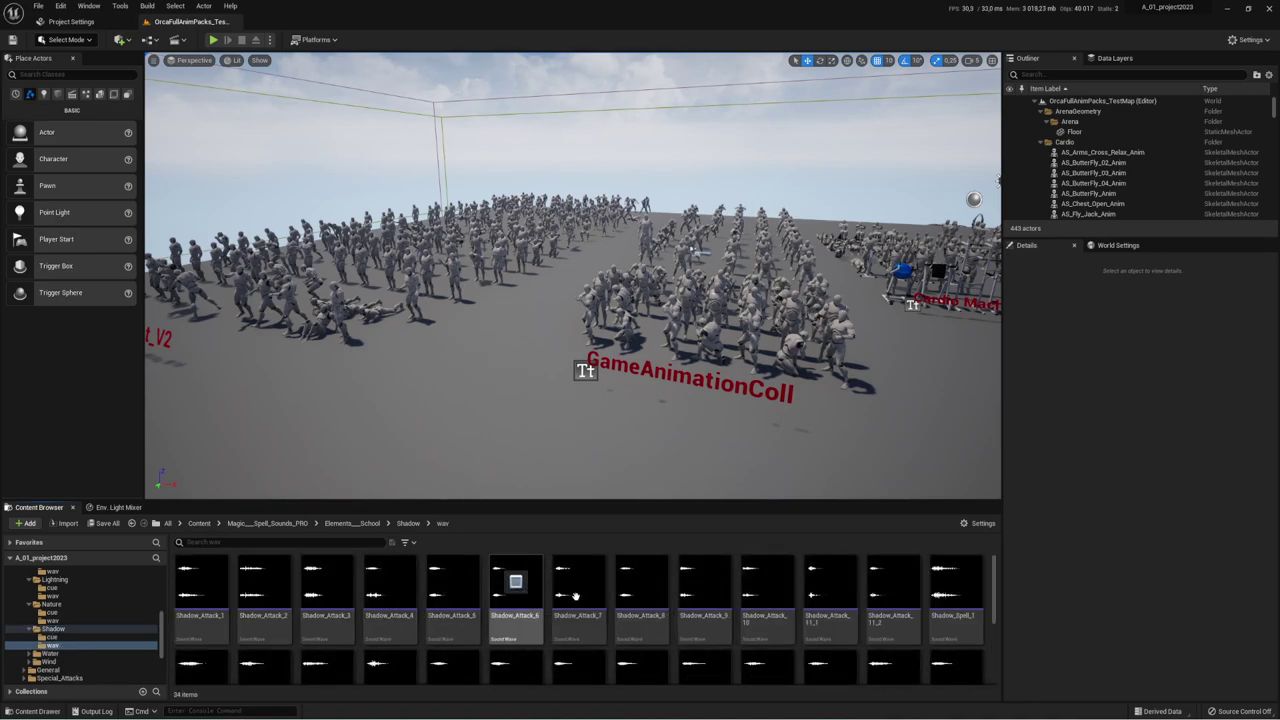
left_click(828, 582)
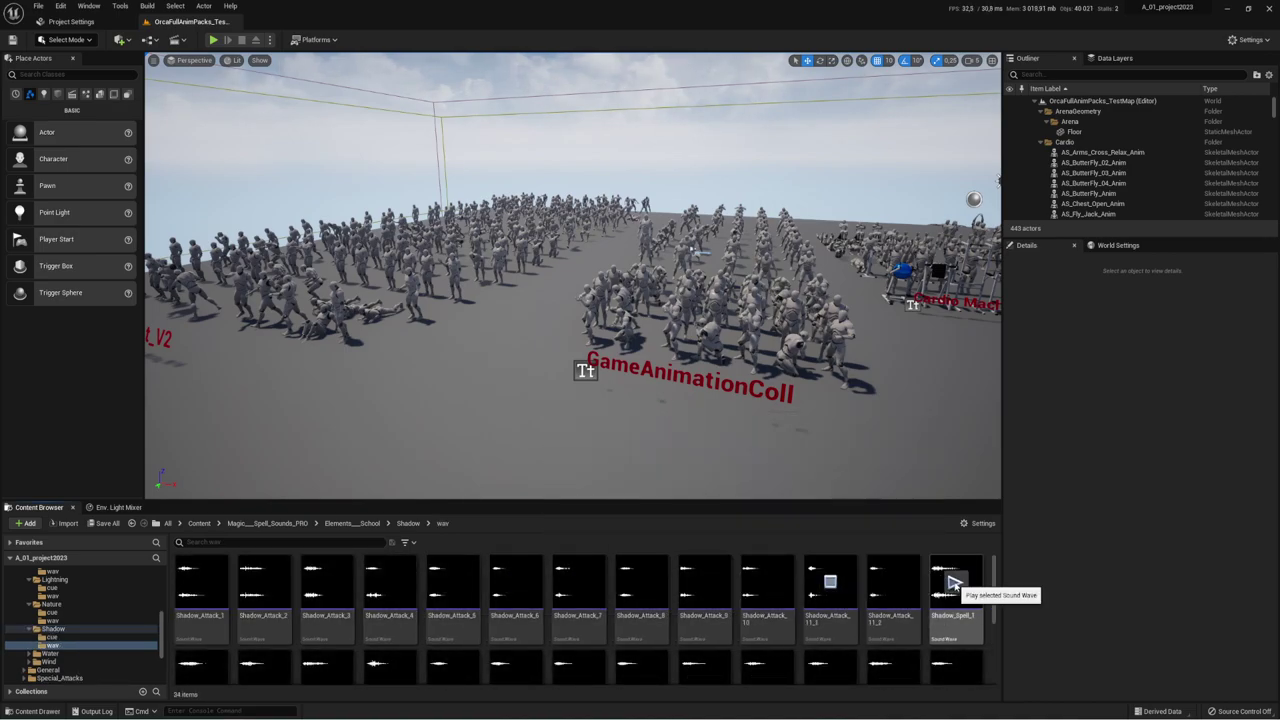
left_click(956, 582)
Step: Preview Water_Spell_16_2 and Water_Spell_18_2 from the Water wav folder, then go up to the pack's top folders
left_click(349, 527)
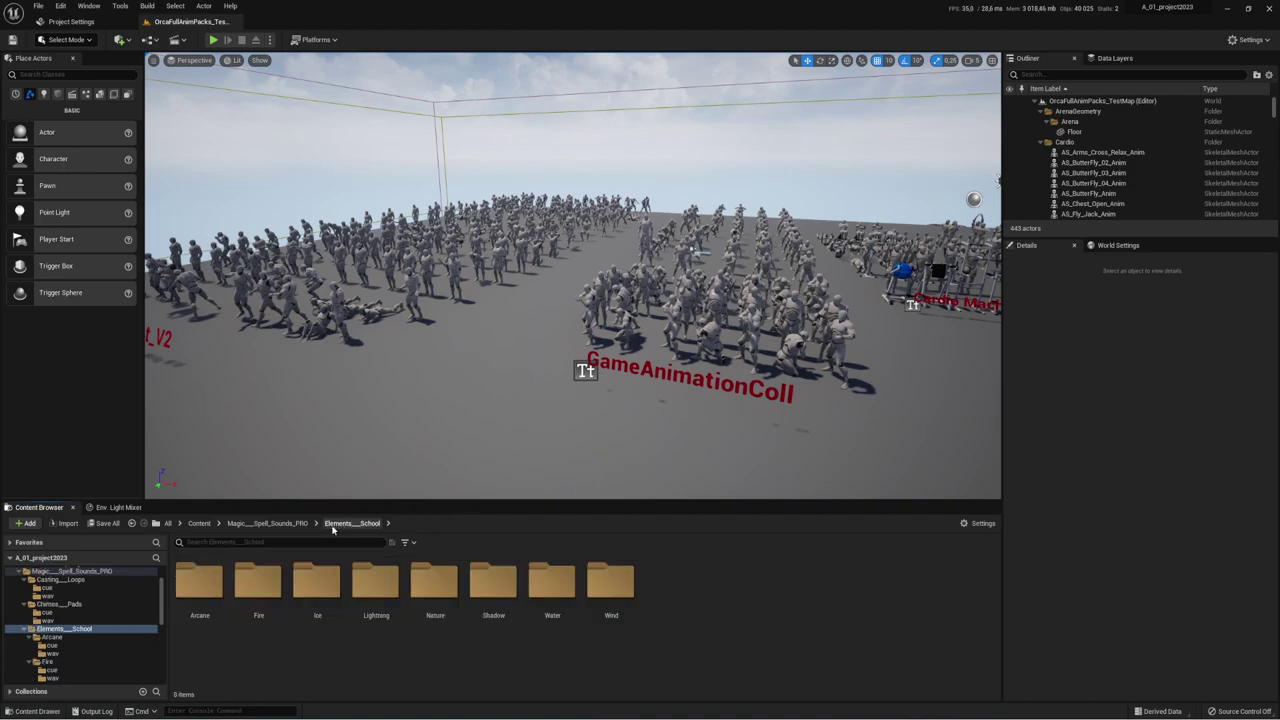
left_click(566, 585)
double_click(566, 585)
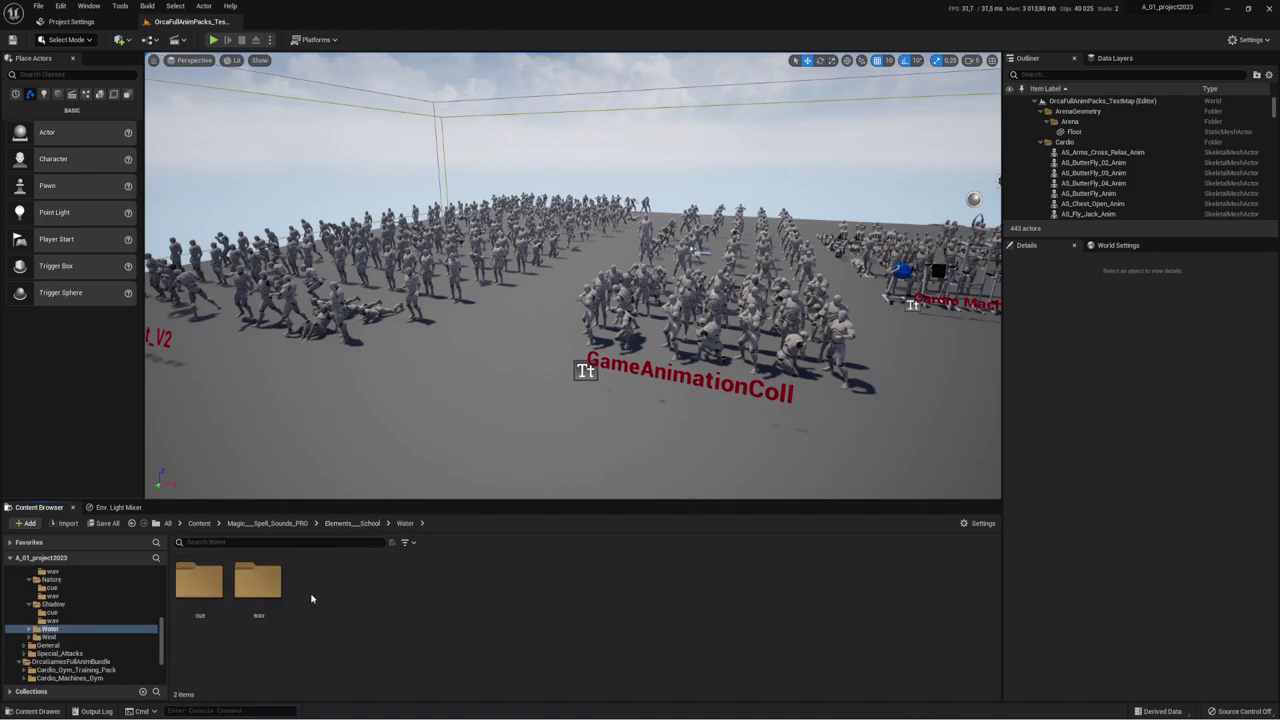
double_click(259, 582)
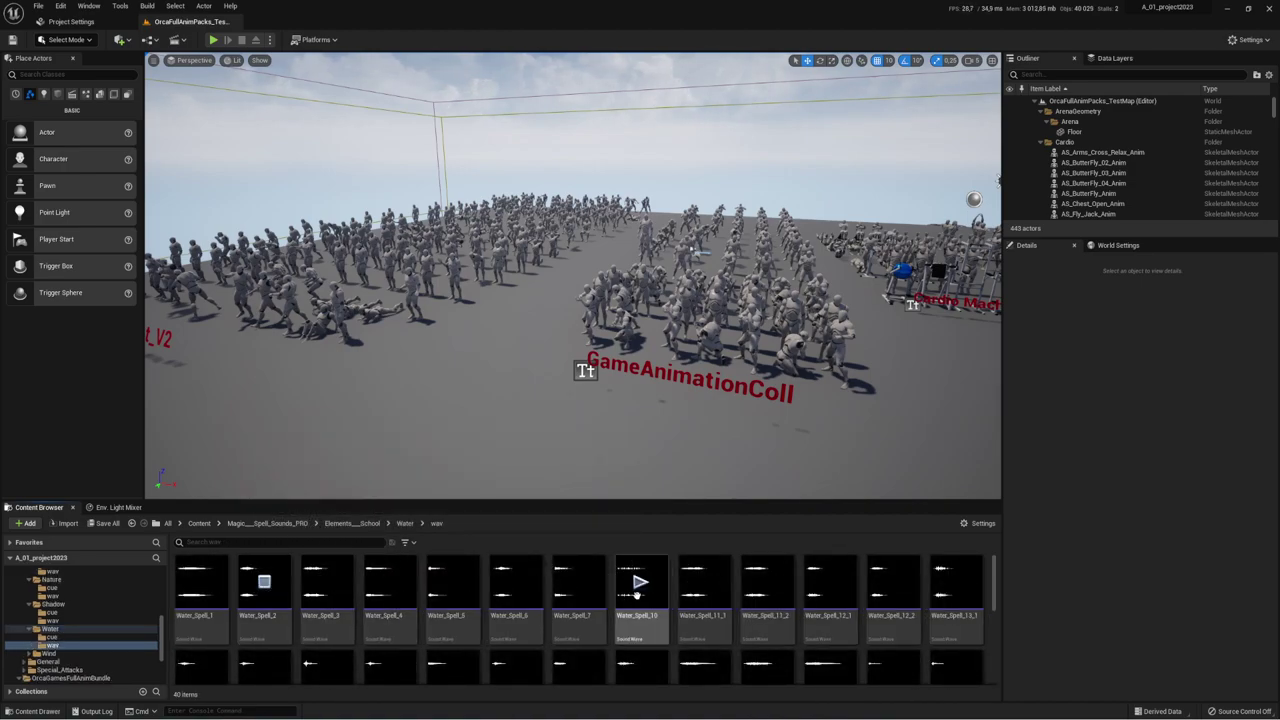
scroll(690, 595, "down", 1)
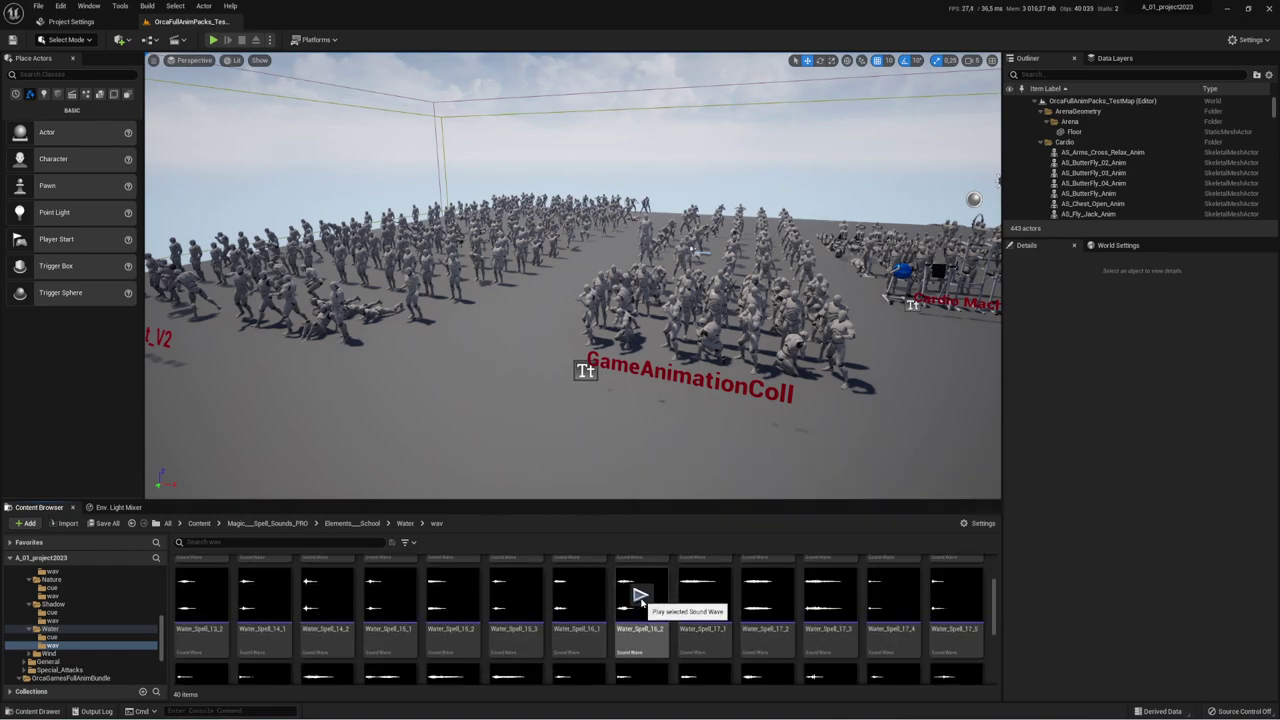
left_click(640, 596)
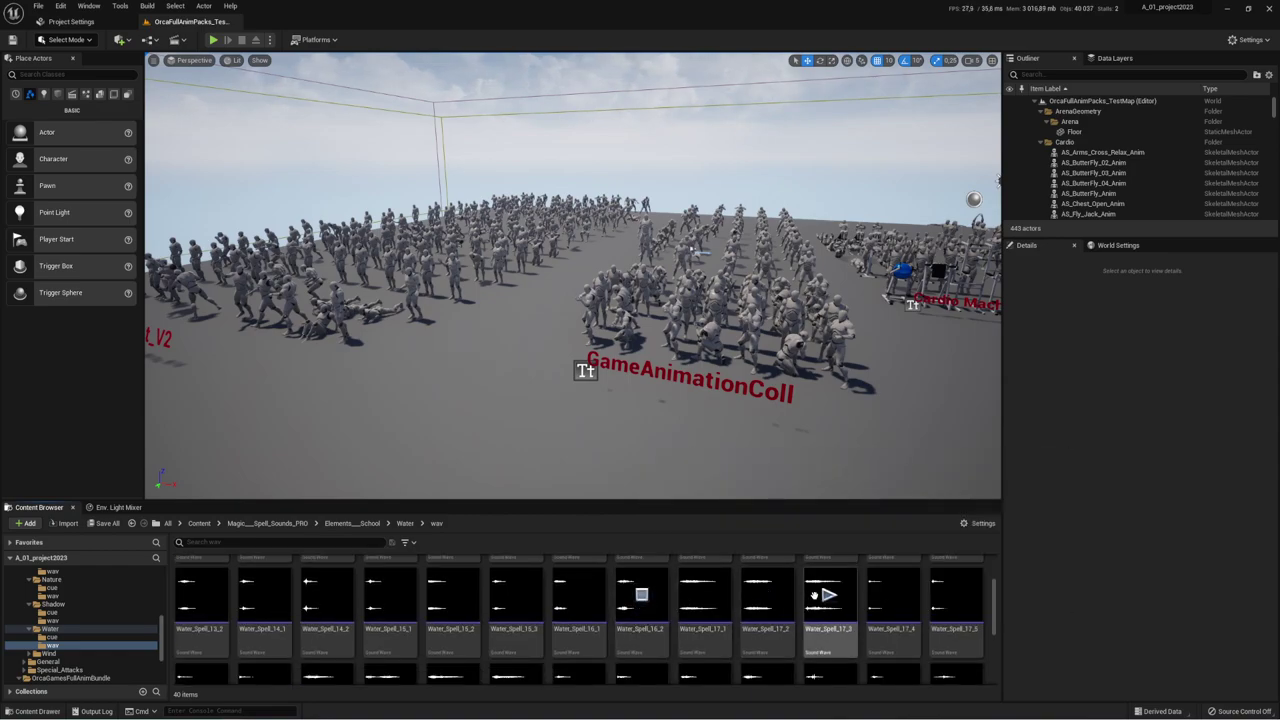
scroll(640, 596, "down", 1)
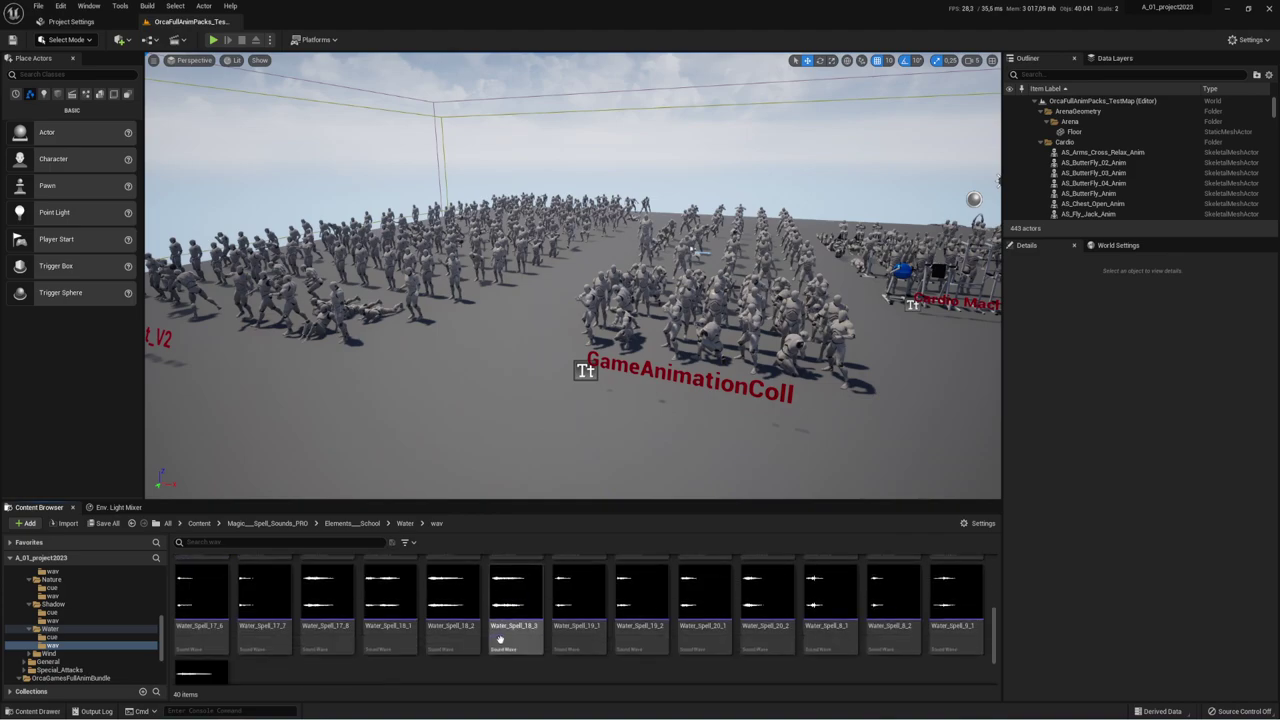
left_click(450, 592)
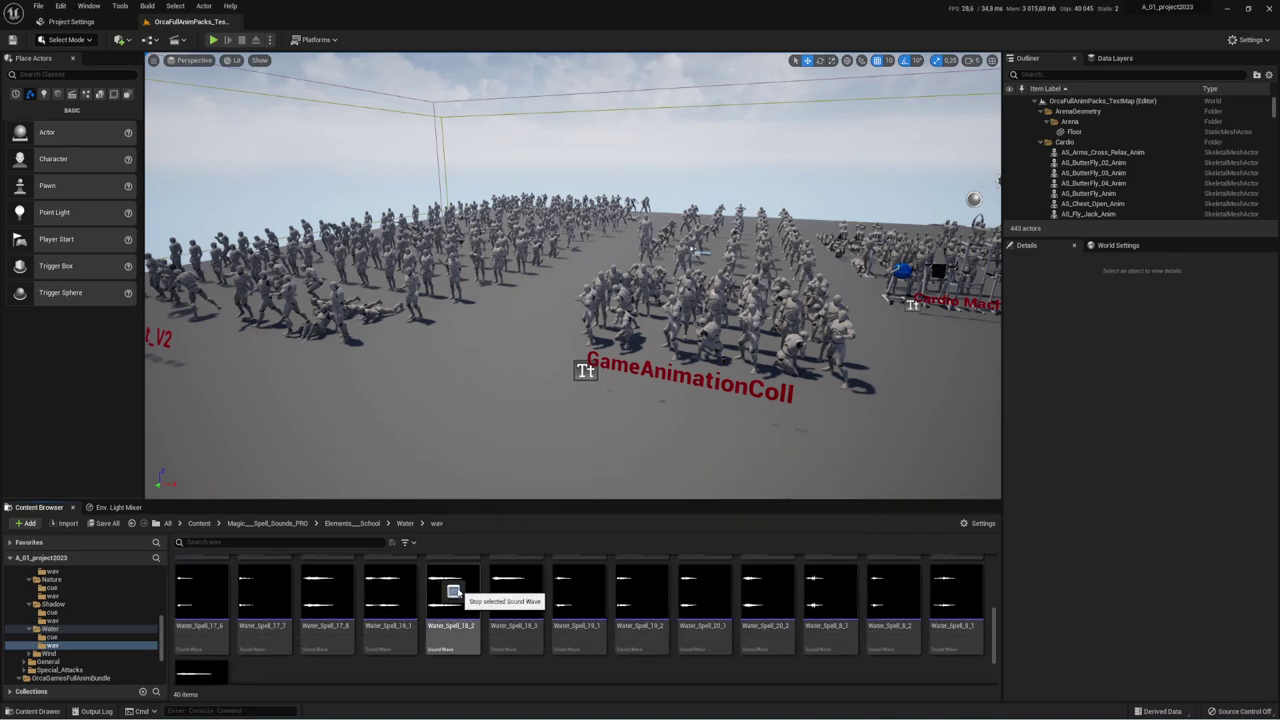
left_click(298, 524)
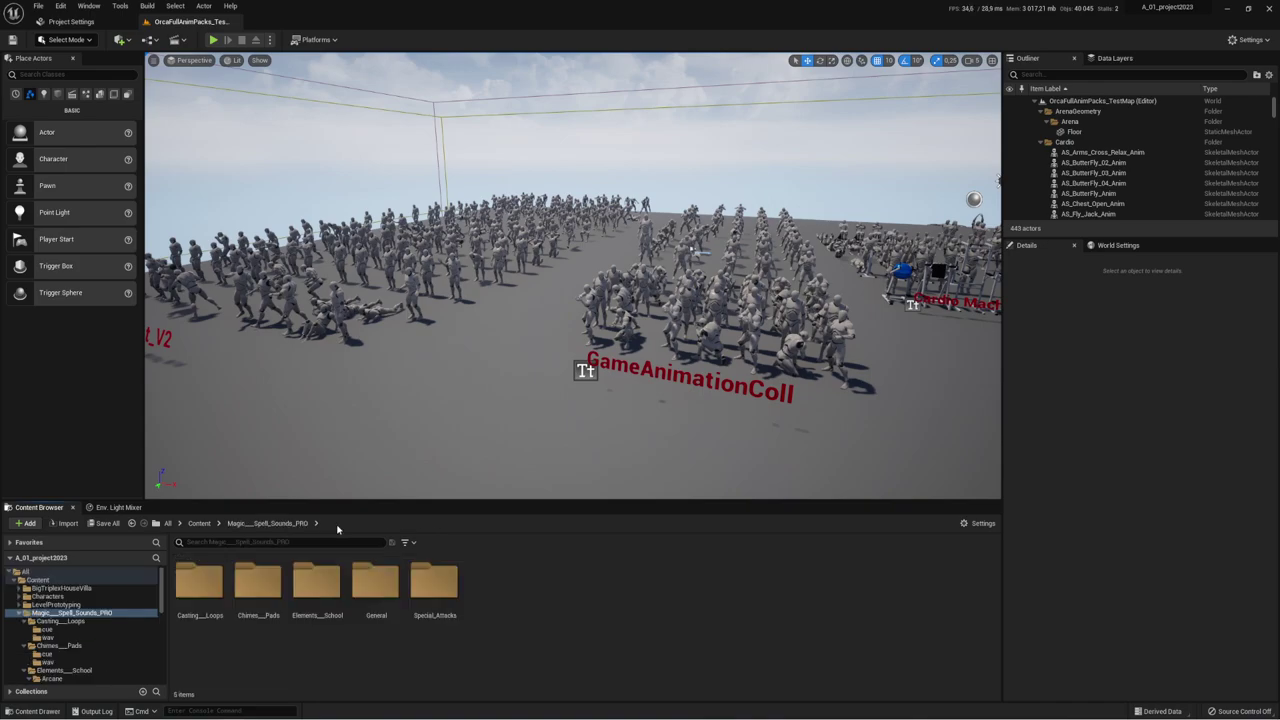
Step: Preview Buff_Attack_2 and Buff_Defense_13_3 from the General wav folder, then return to the pack folders
double_click(378, 583)
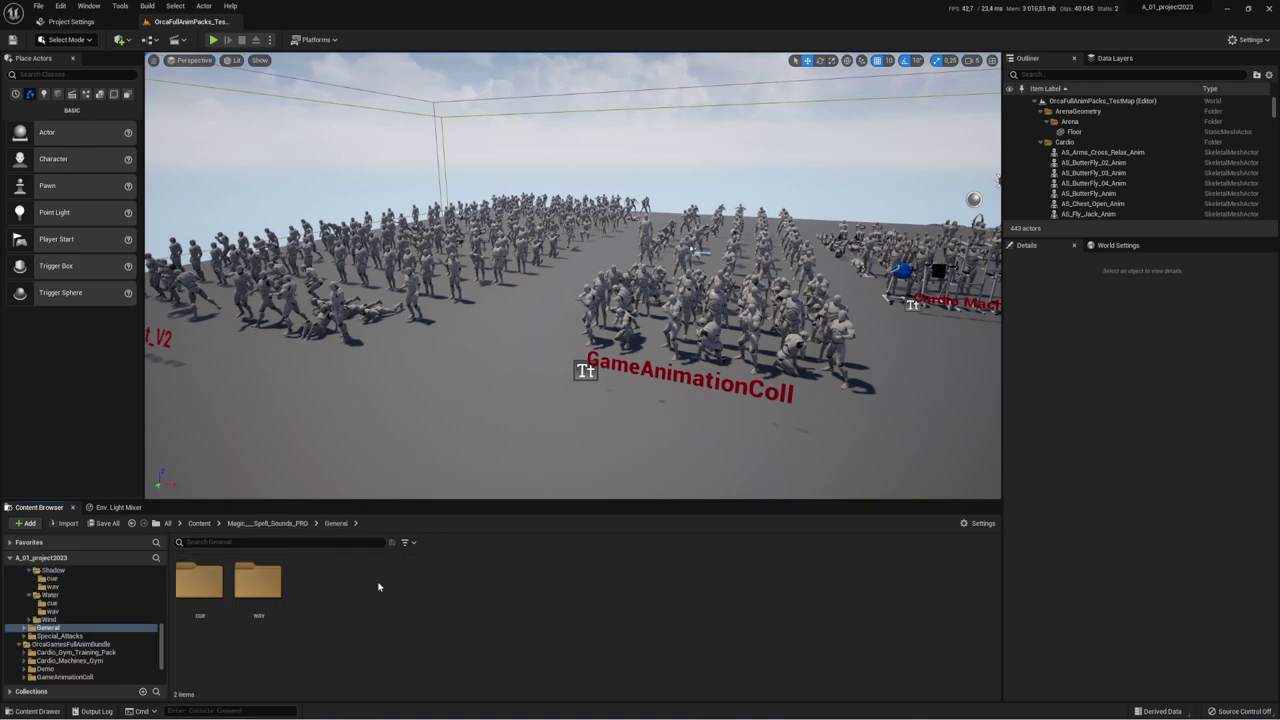
double_click(262, 583)
left_click(263, 581)
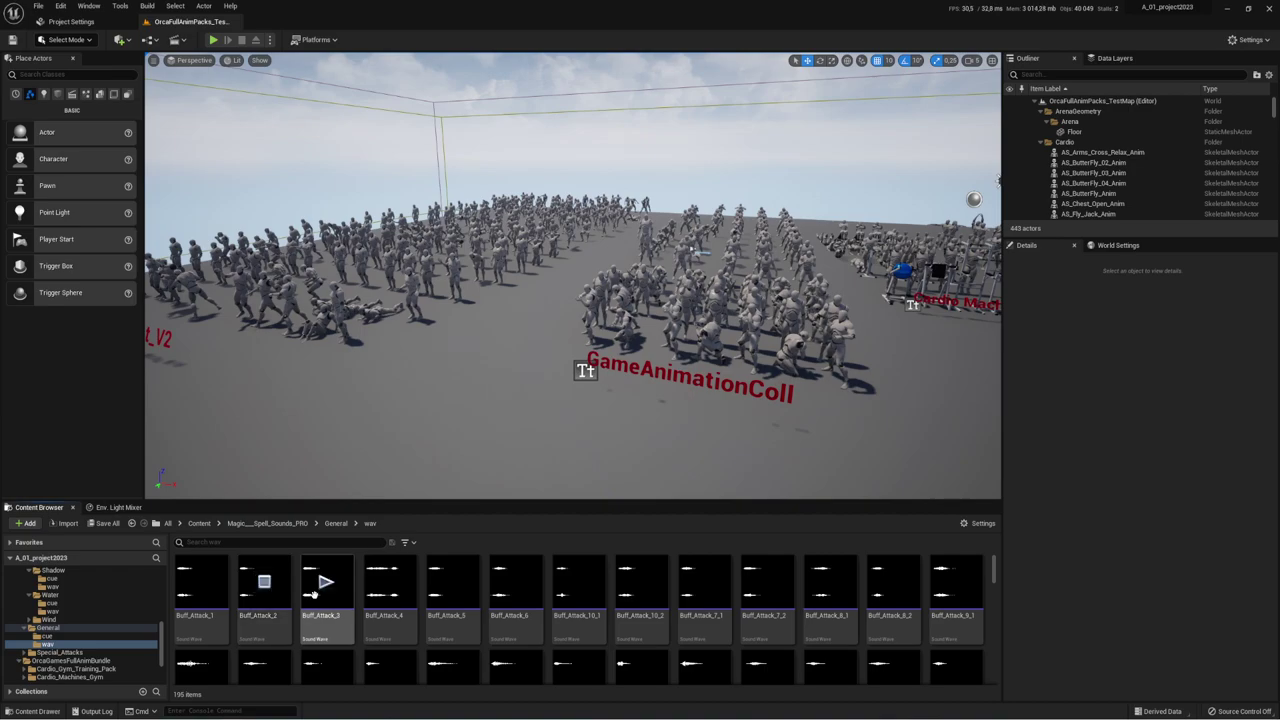
scroll(500, 608, "down", 3)
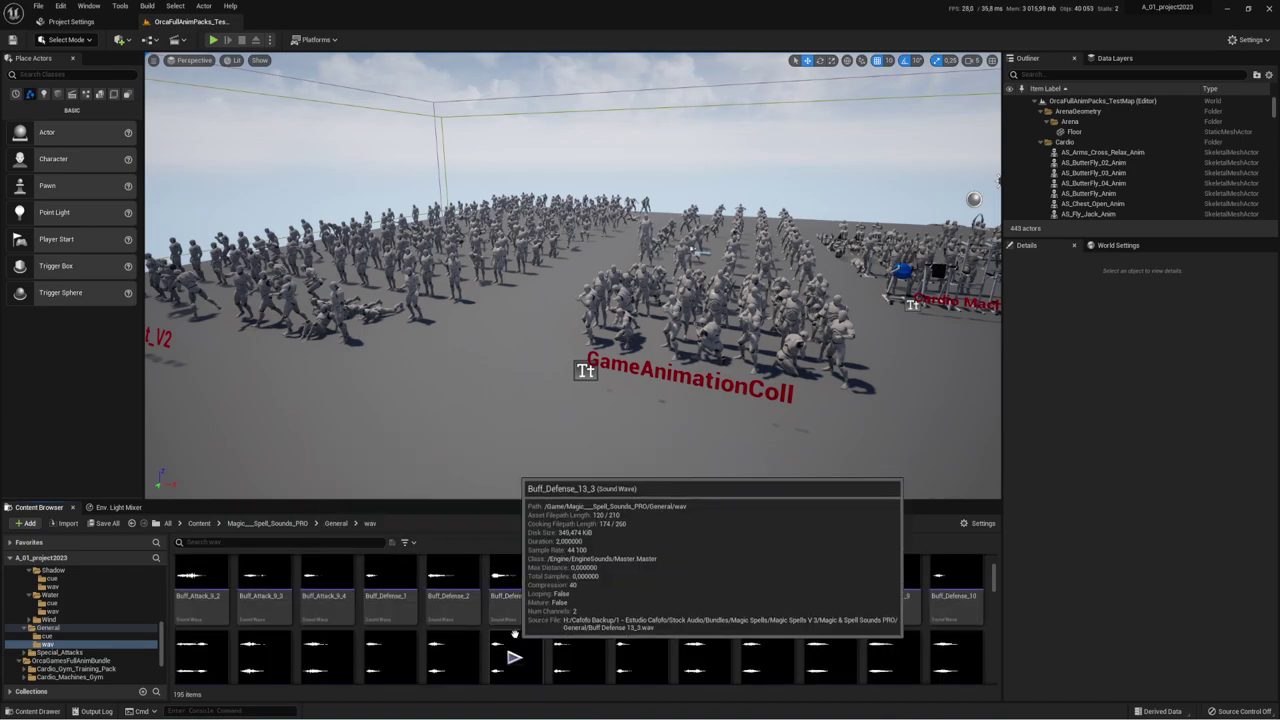
left_click(515, 657)
left_click(287, 523)
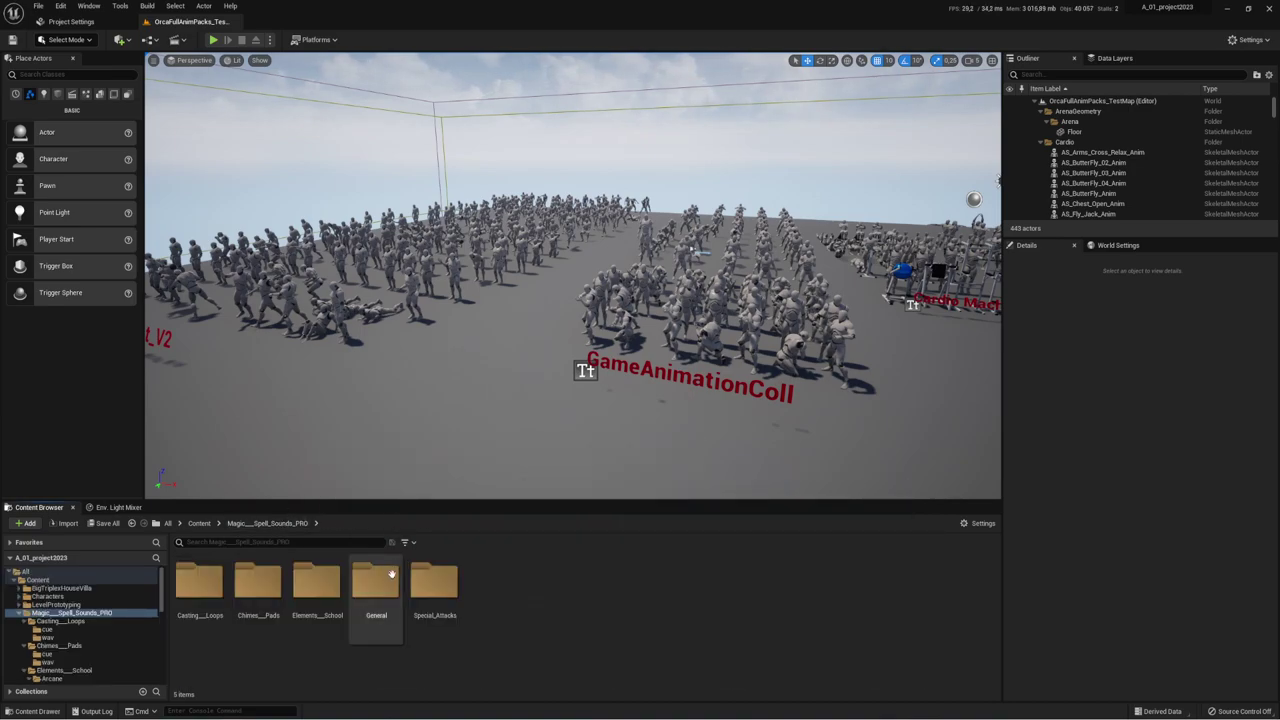
Step: Preview Special_Attack_02, Special_Attack_09 and Special_Attack_18 from Special_Attacks > wav, then go back up
left_click(449, 583)
double_click(451, 583)
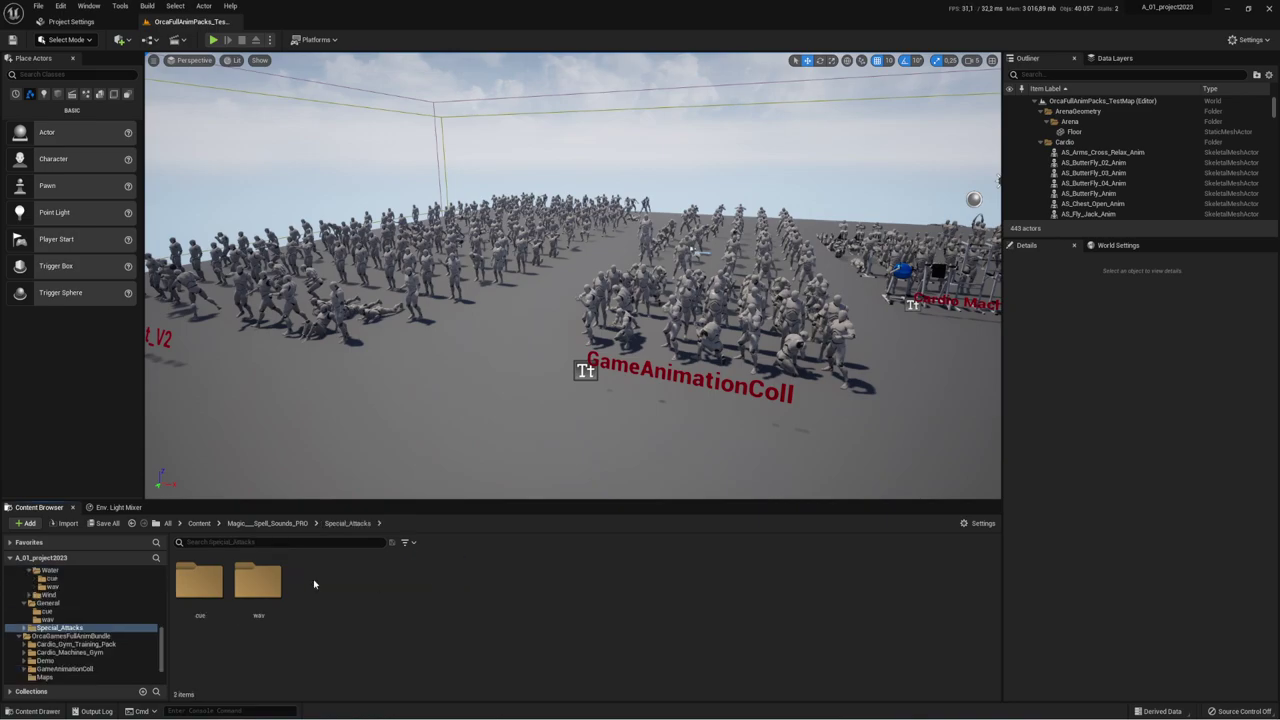
double_click(262, 583)
left_click(262, 582)
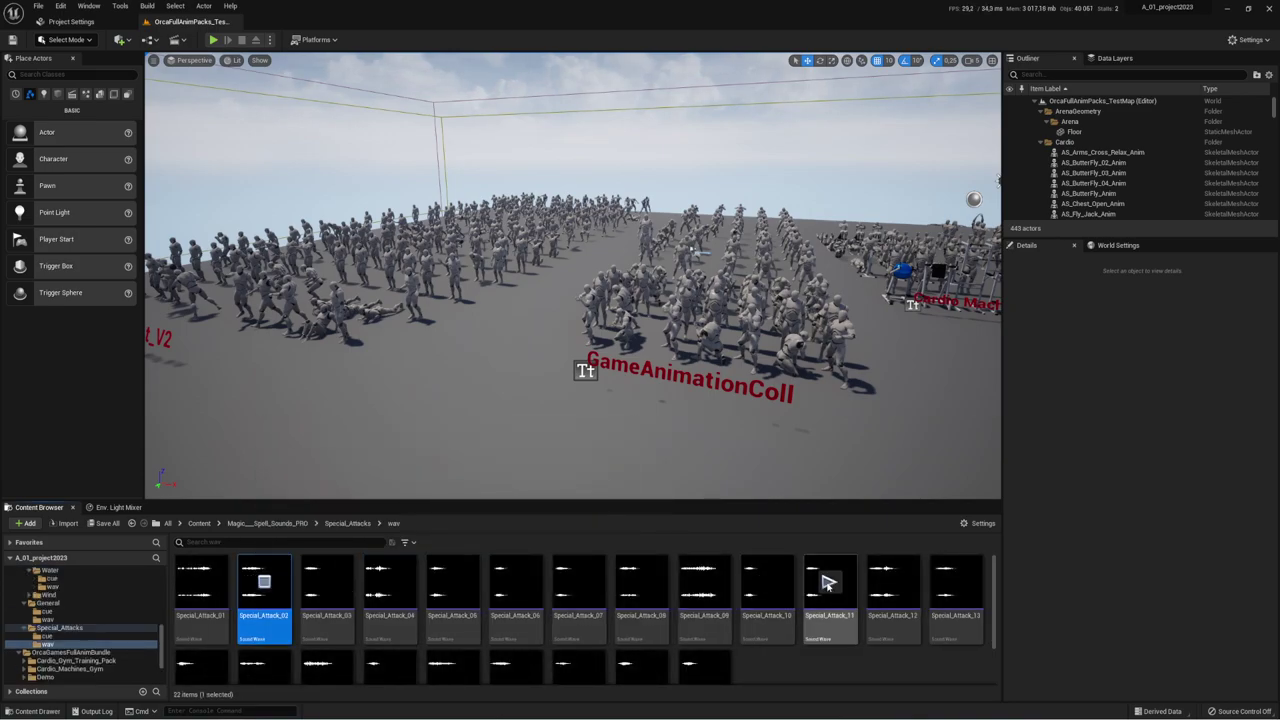
left_click(704, 580)
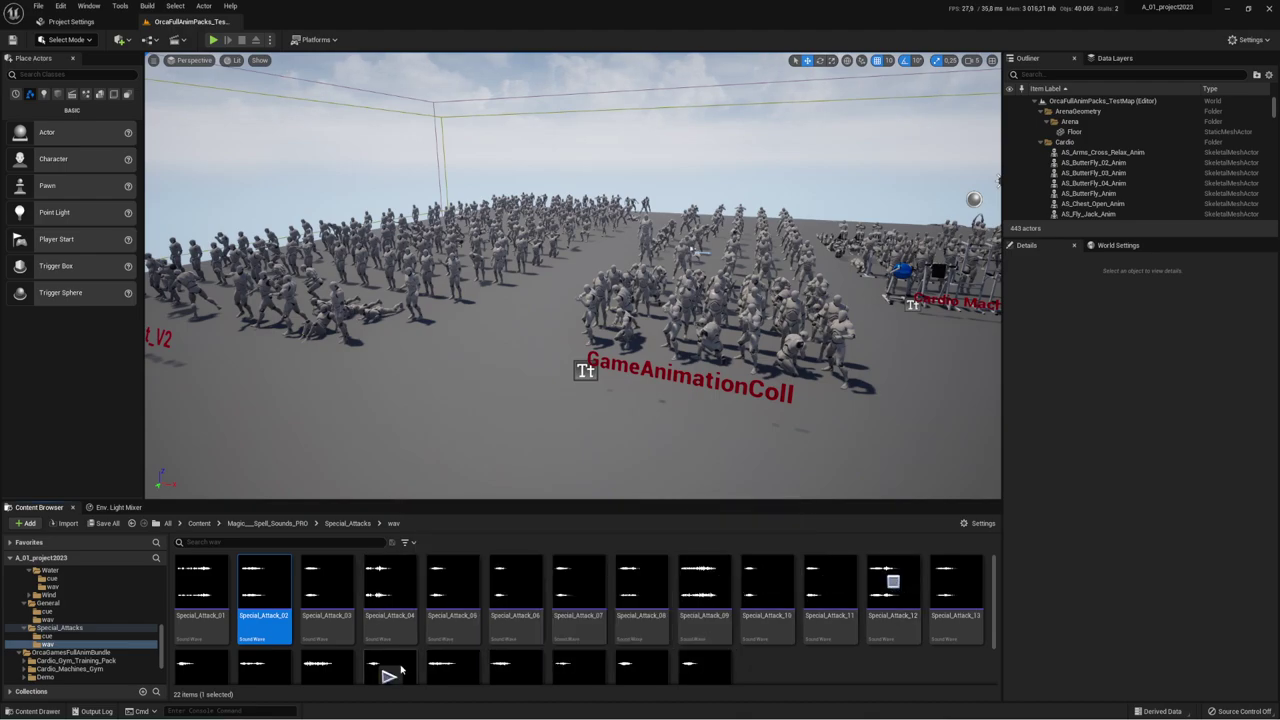
scroll(390, 660, "down", 1)
left_click(453, 627)
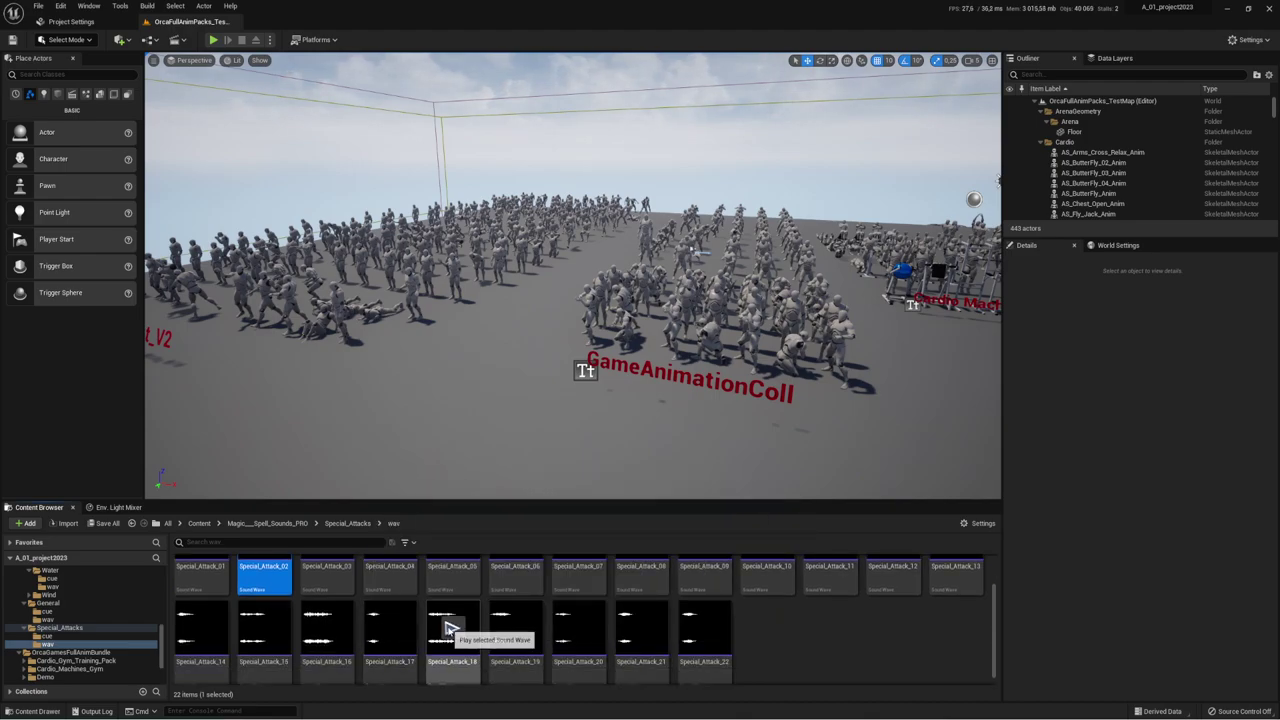
left_click(262, 524)
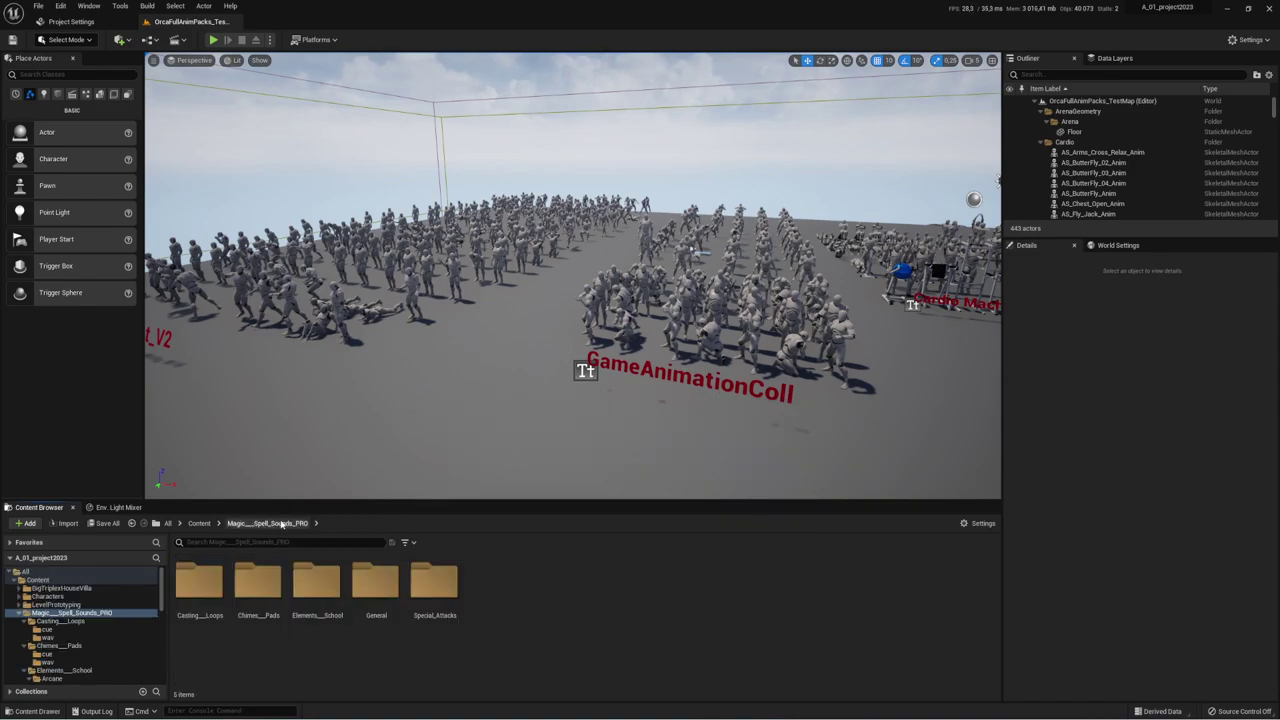
Step: Preview Wind_Spell_6 and Wind_Spell_16_5 from Elements___School > Wind > wav, then return to Content
double_click(317, 582)
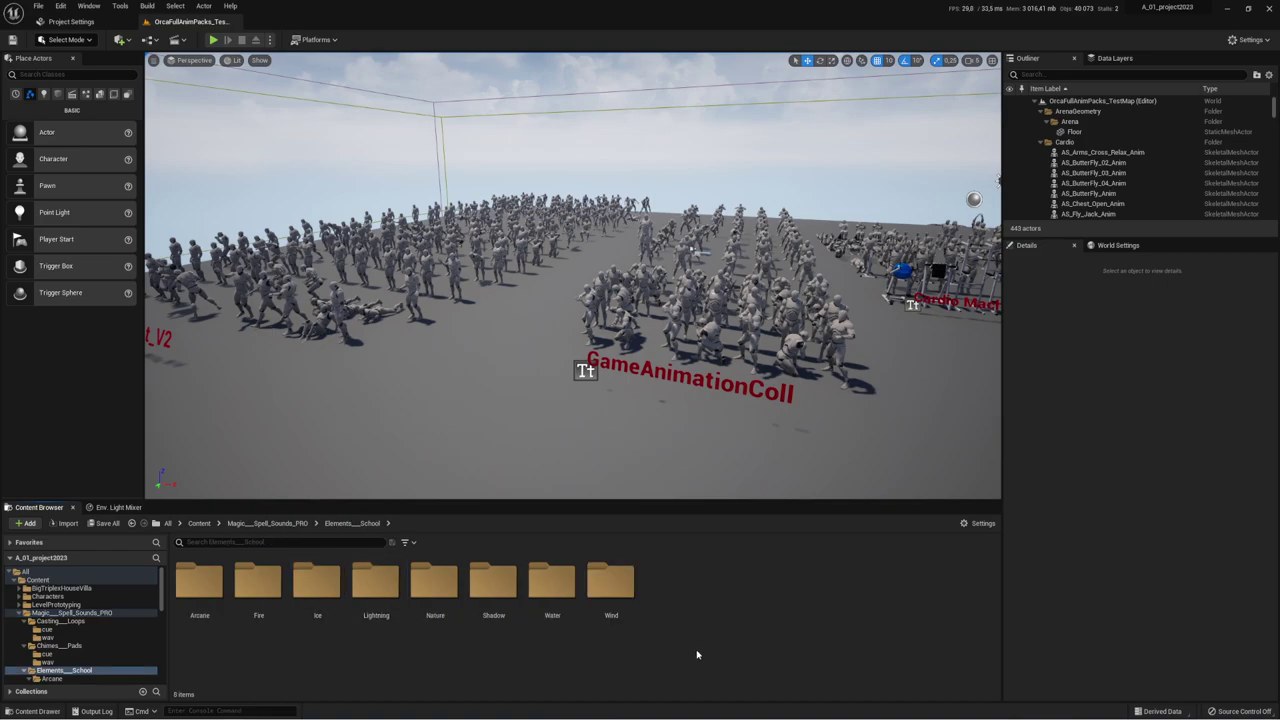
double_click(610, 580)
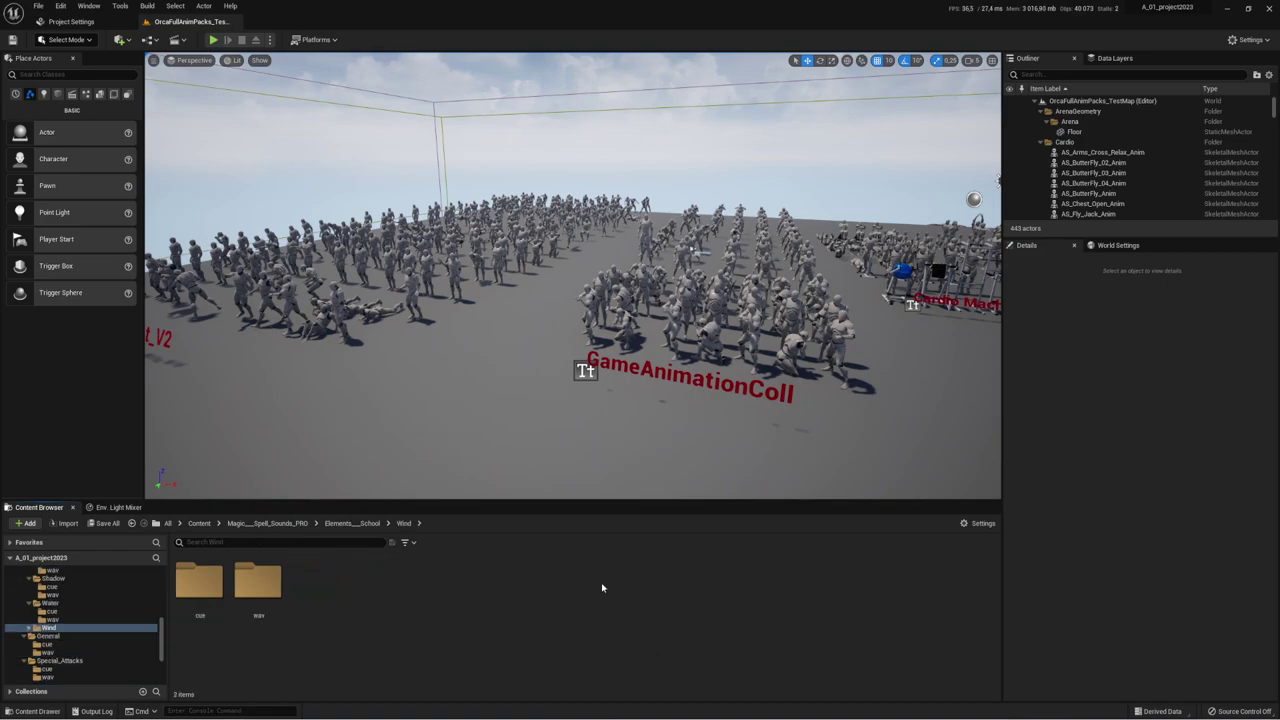
double_click(252, 582)
left_click(515, 581)
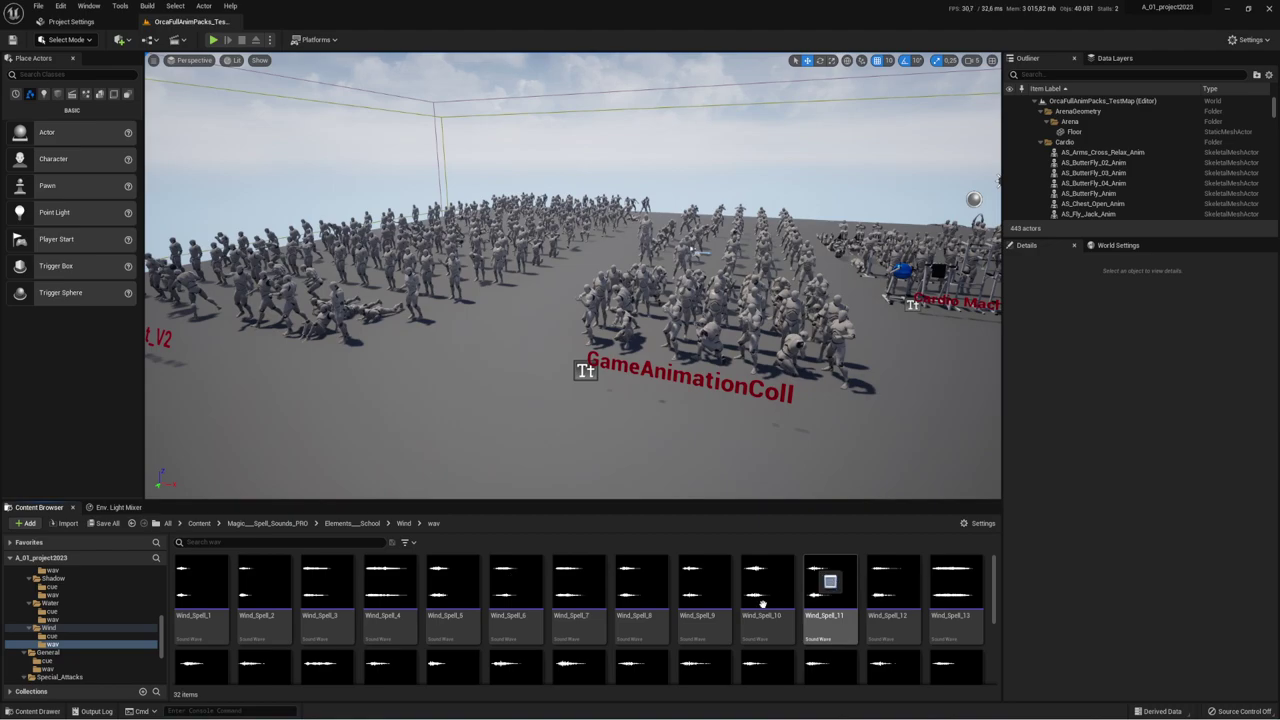
scroll(763, 604, "down", 3)
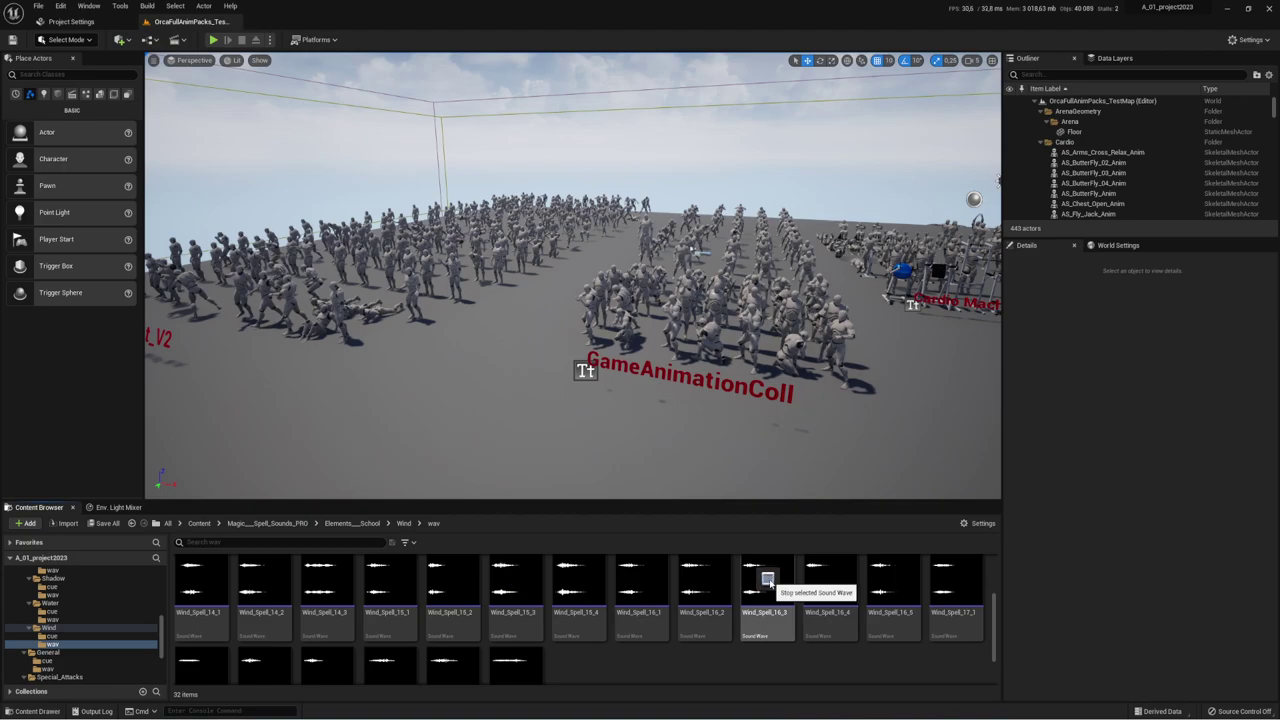
left_click(891, 579)
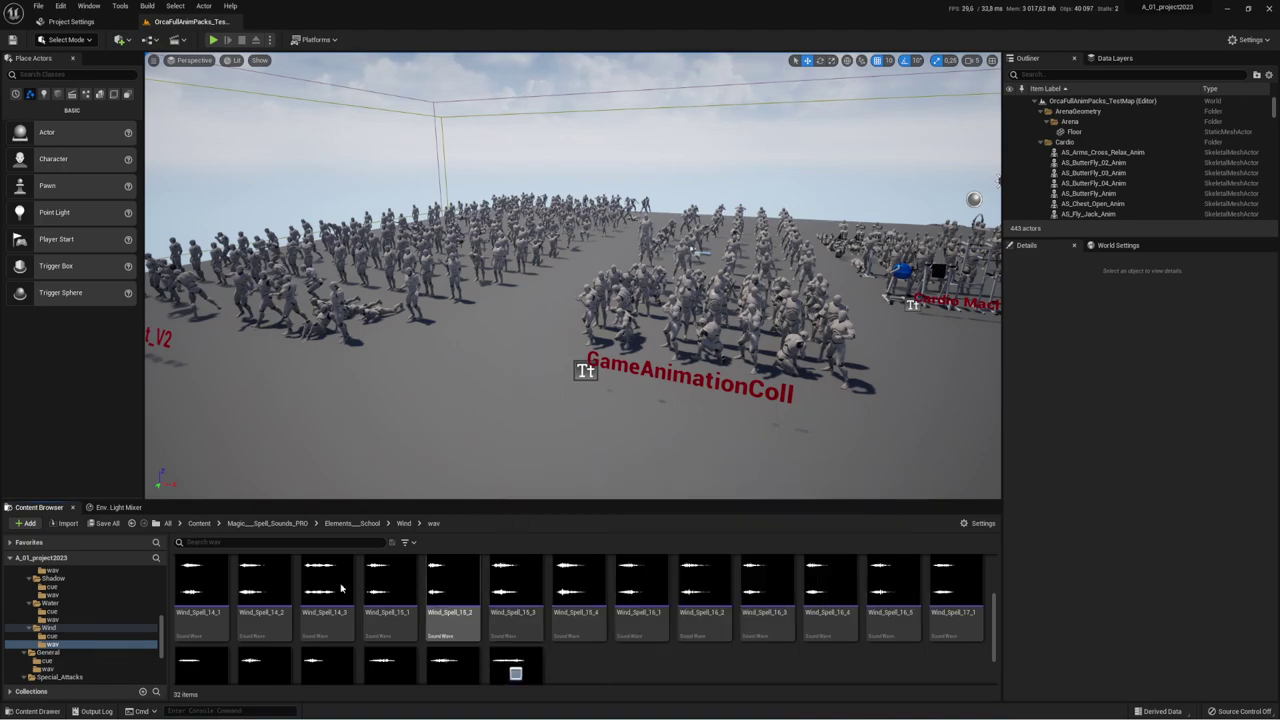
left_click(209, 527)
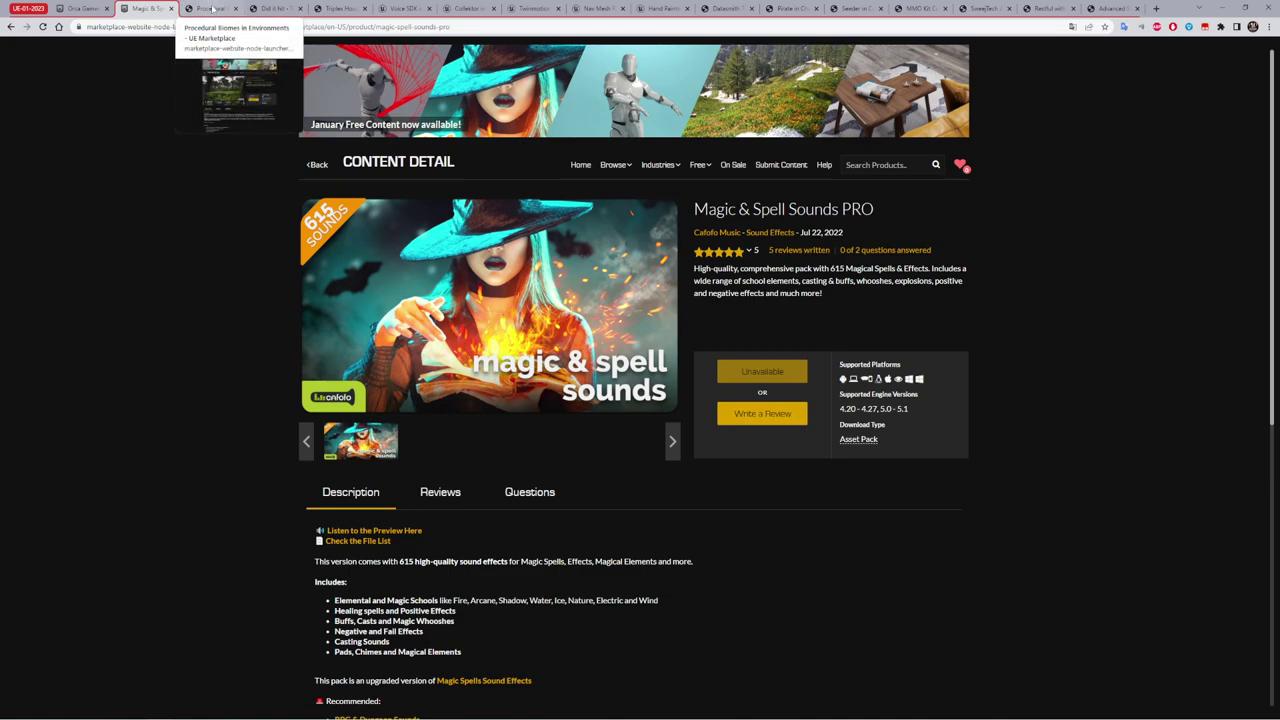
Step: Browse the Procedural Biomes marketplace gallery to its snowy image, then return to Unreal Editor
left_click(212, 8)
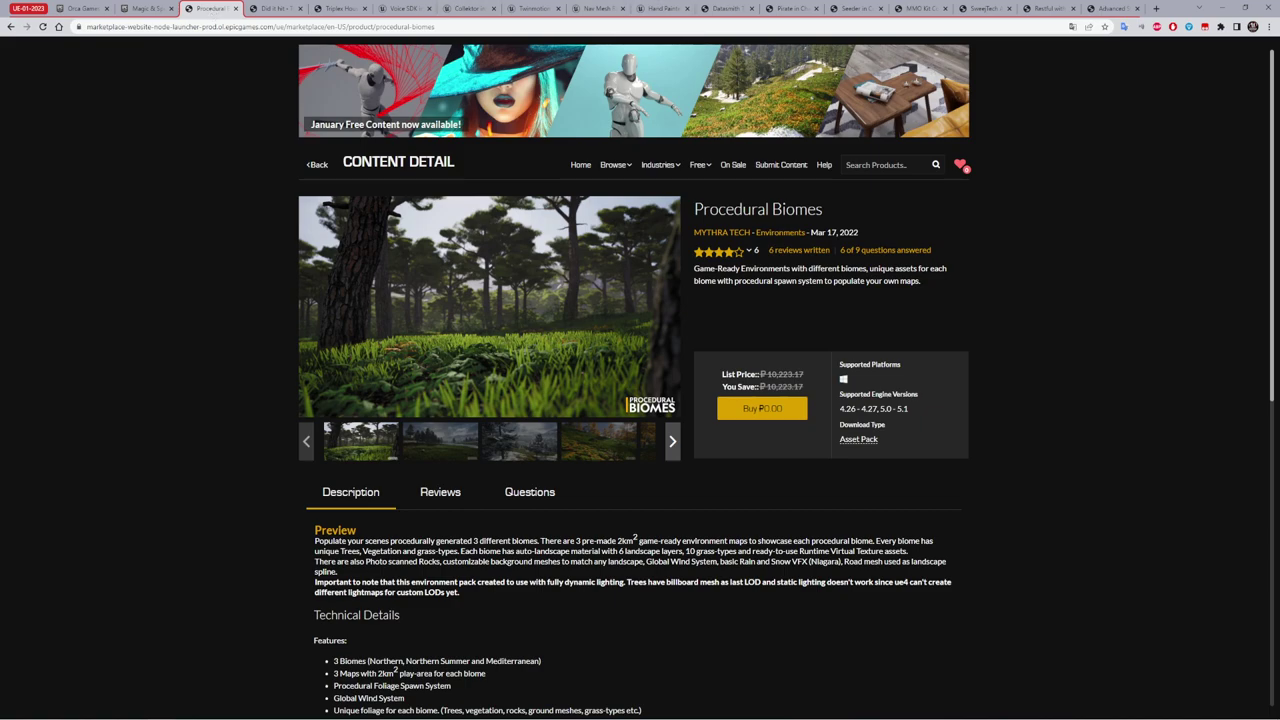
left_click(441, 441)
left_click(519, 441)
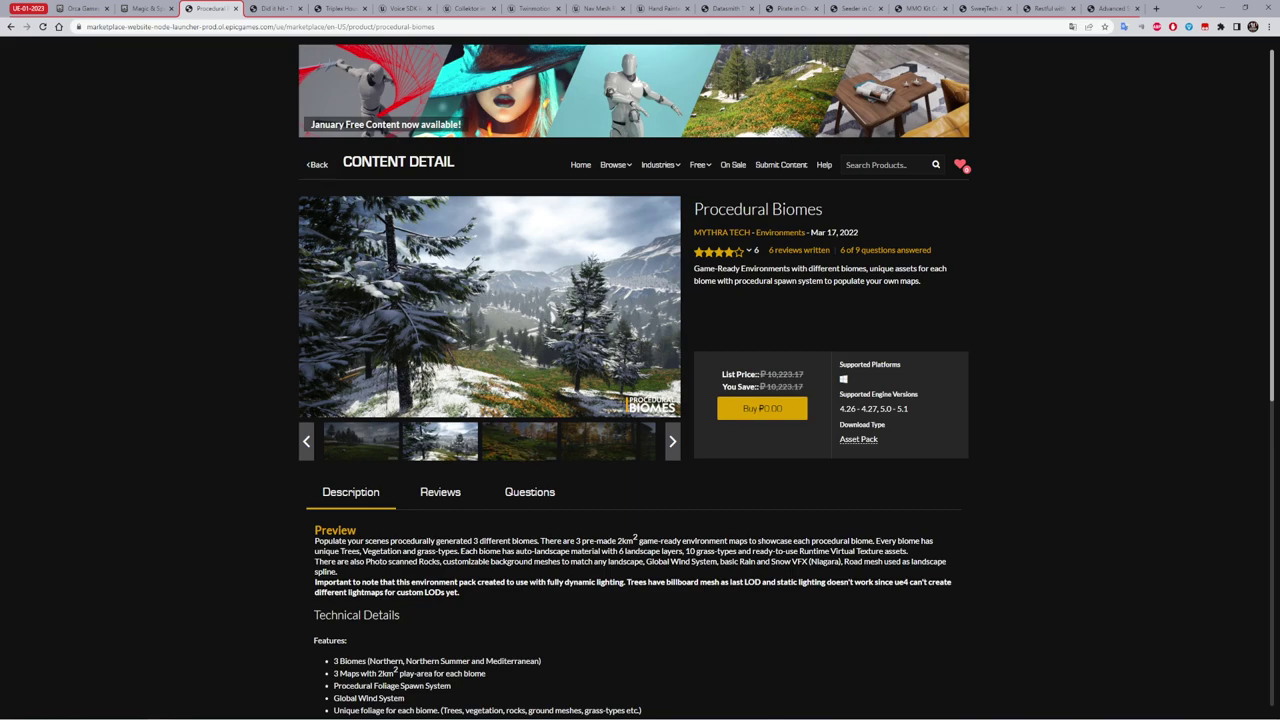
left_click(184, 678)
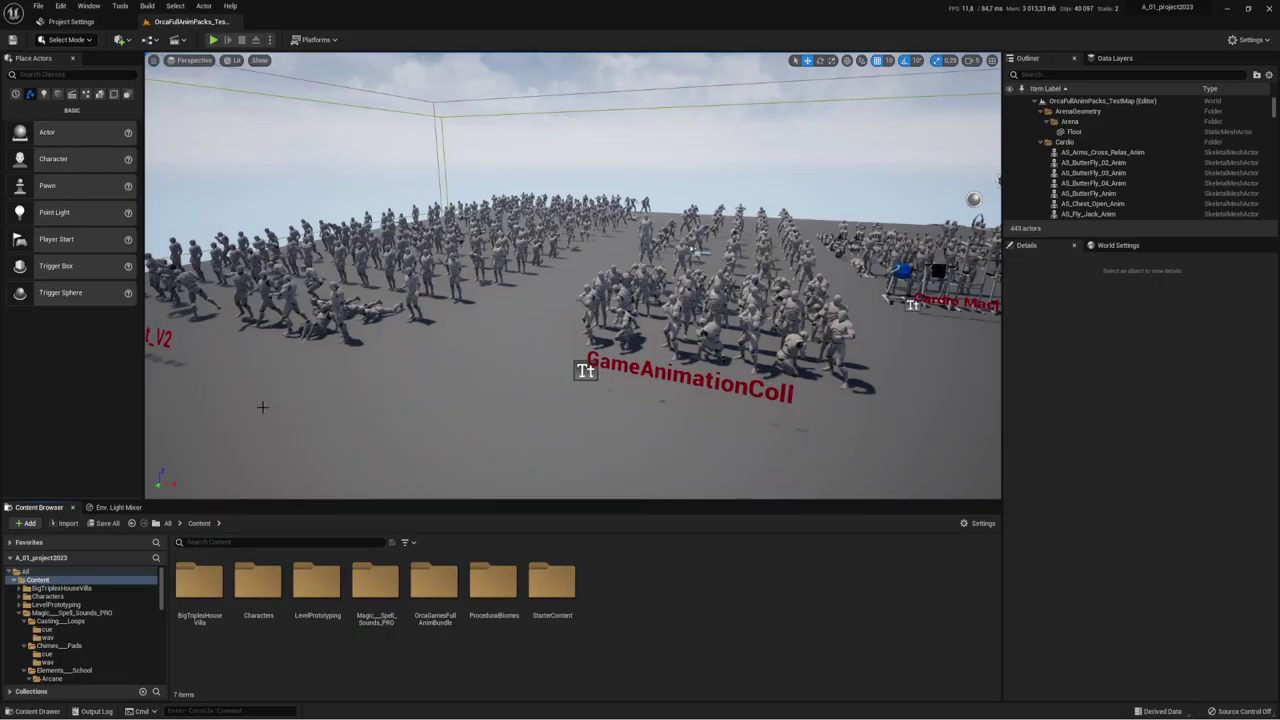
Step: Load the ProceduralBiomes Mediterranean map, enlarge the viewport, face the cliffs and trees, and play it
left_click(199, 585)
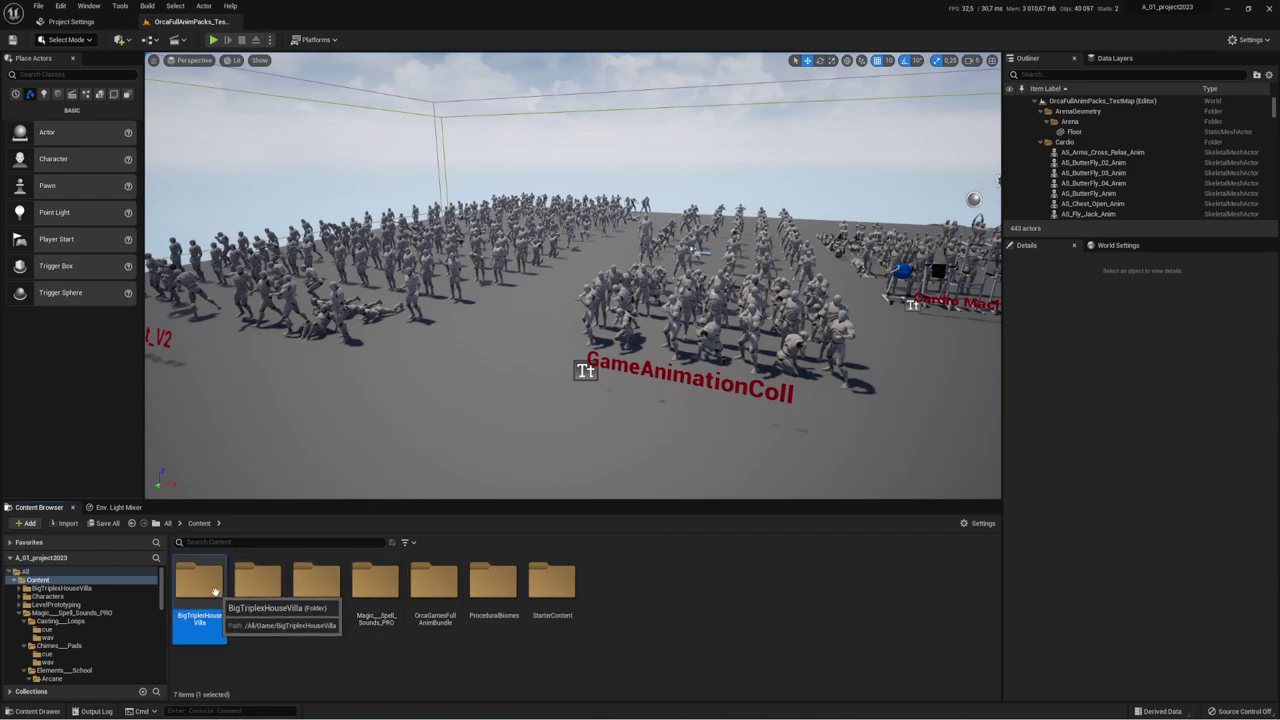
double_click(485, 588)
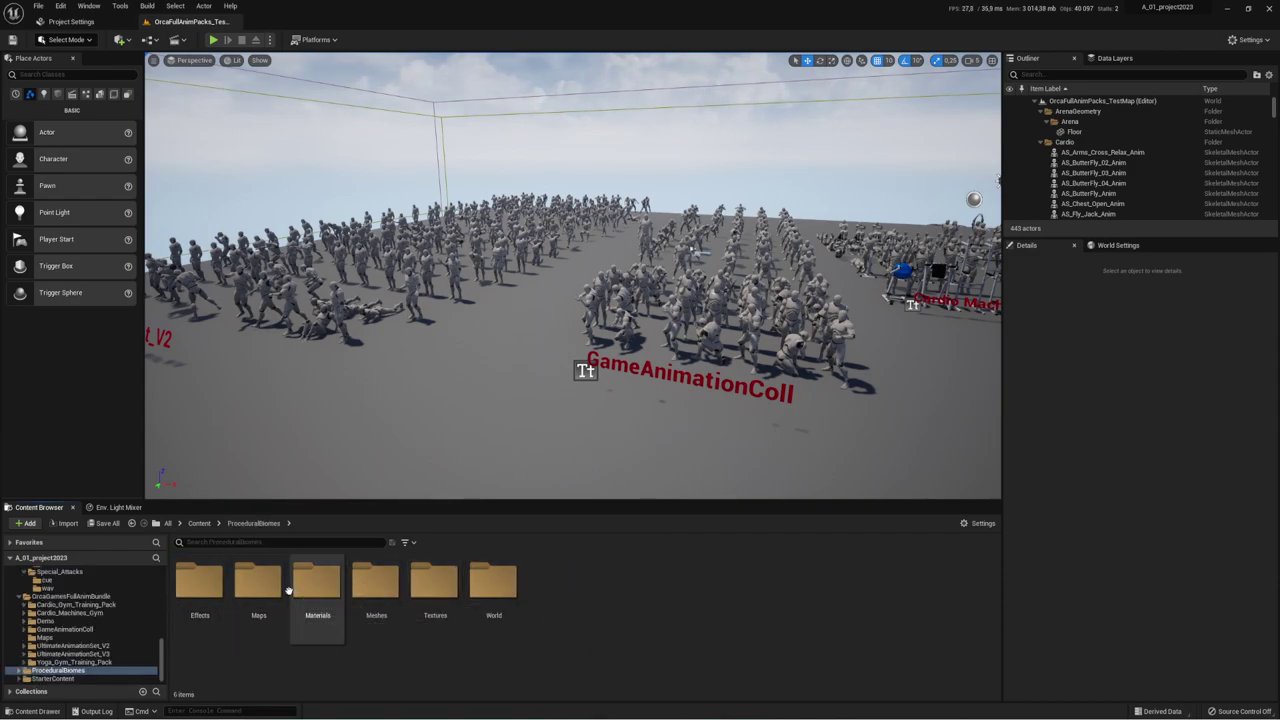
double_click(245, 585)
double_click(206, 592)
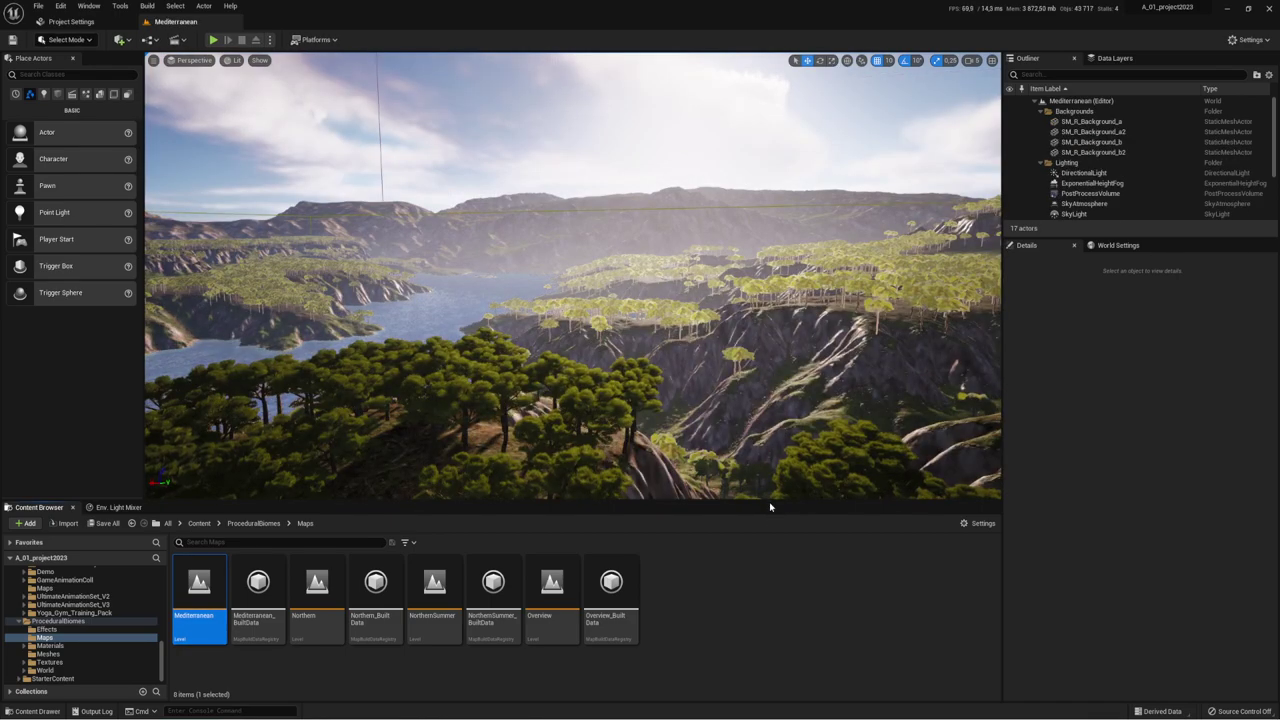
left_click_drag(770, 507, 771, 521)
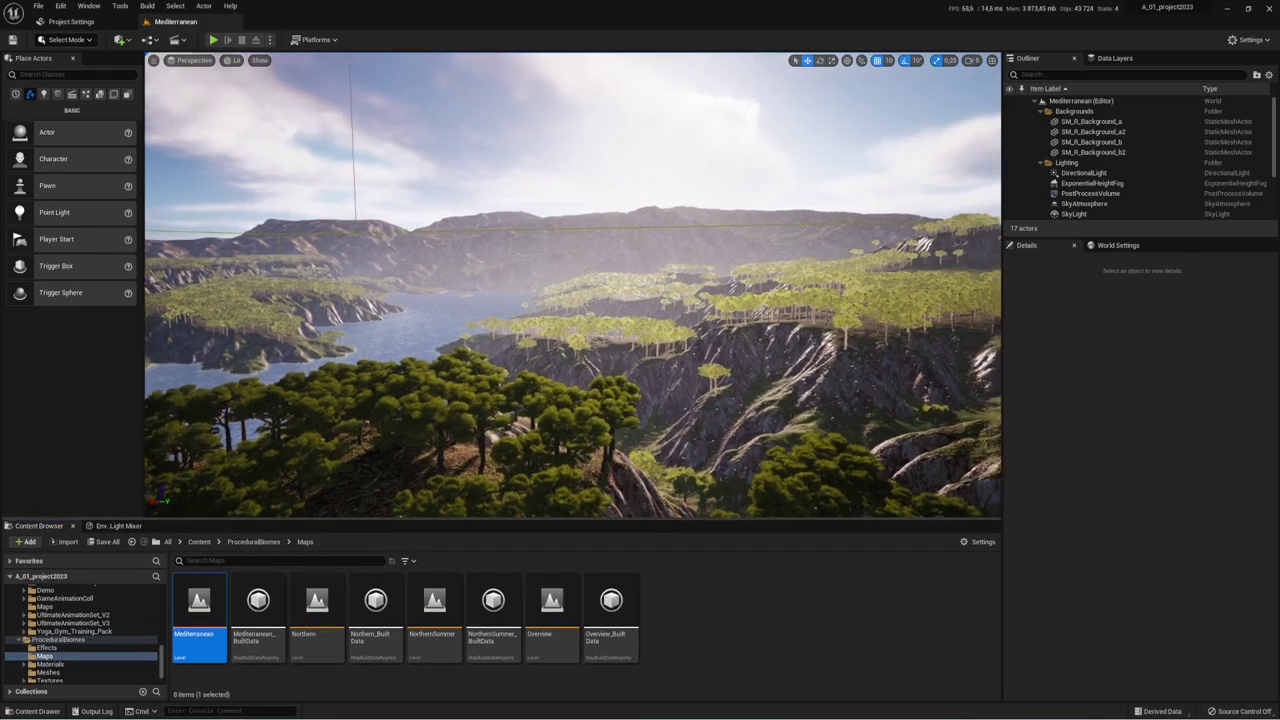
right_click_drag(577, 254, 700, 270)
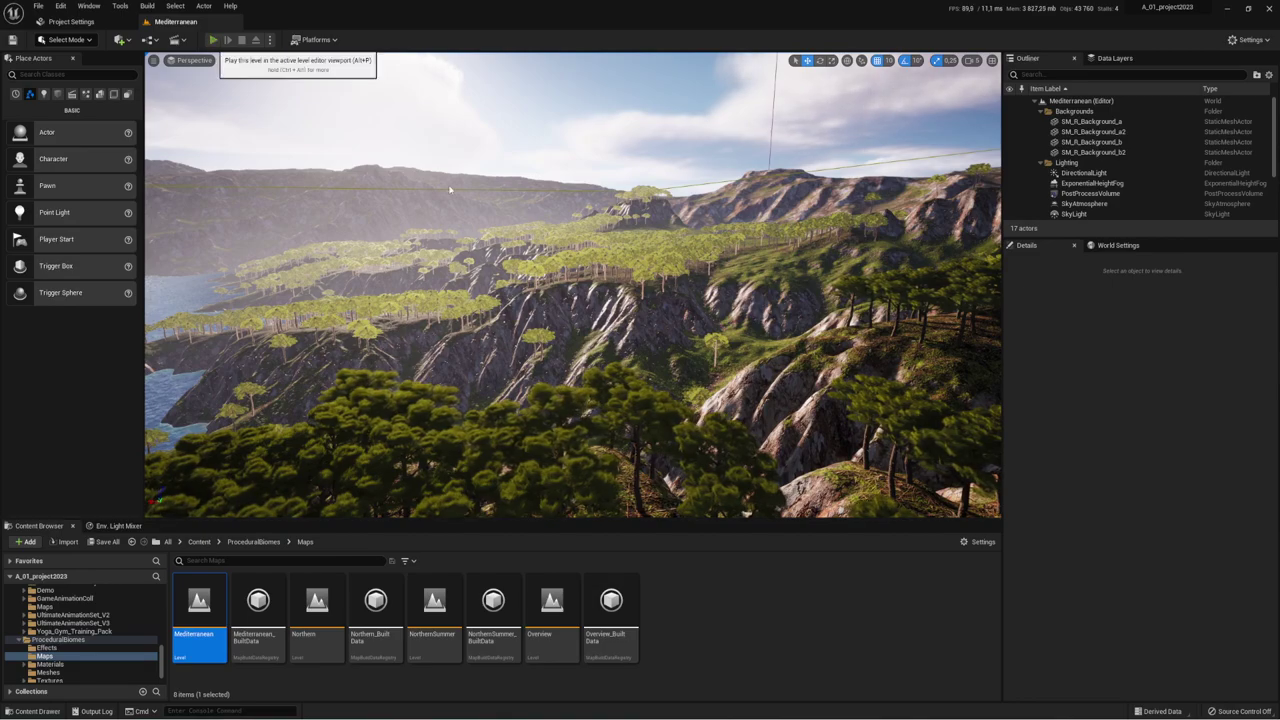
left_click(214, 40)
Step: Cycle the running level through wireframe, shader complexity, detail lighting, lit, unlit, then shader complexity again
key("F1")
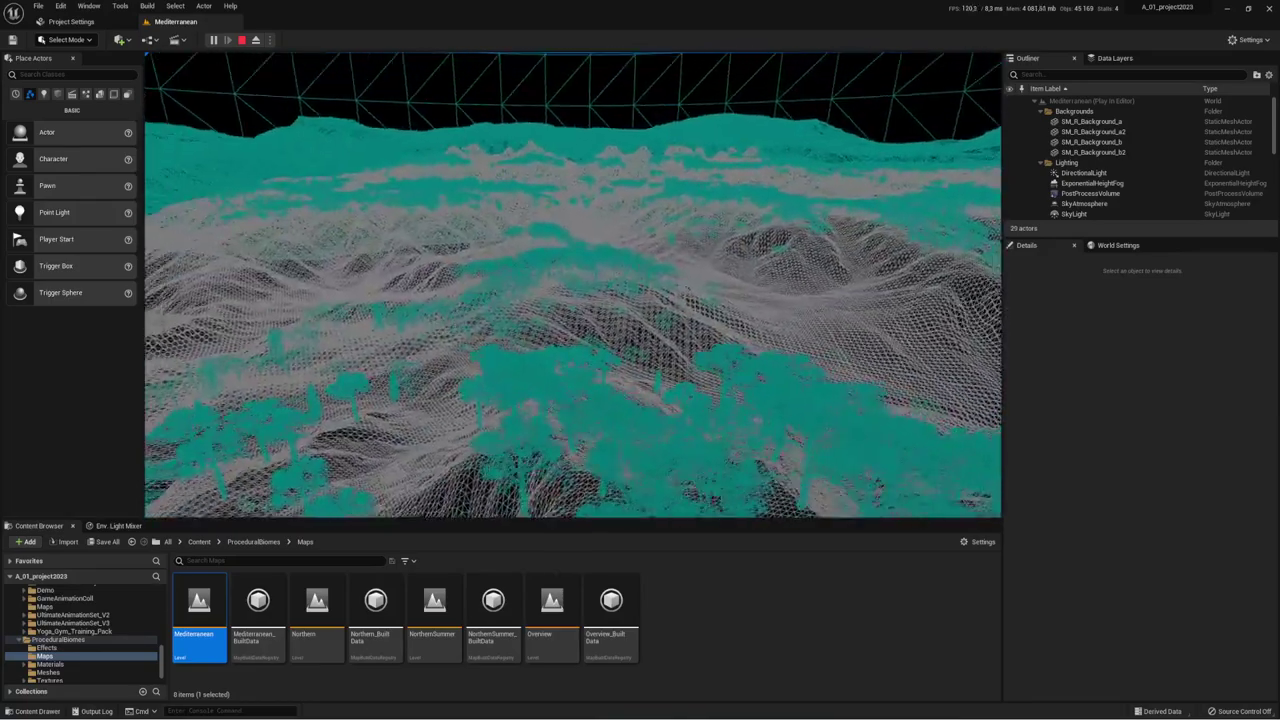
key("F5")
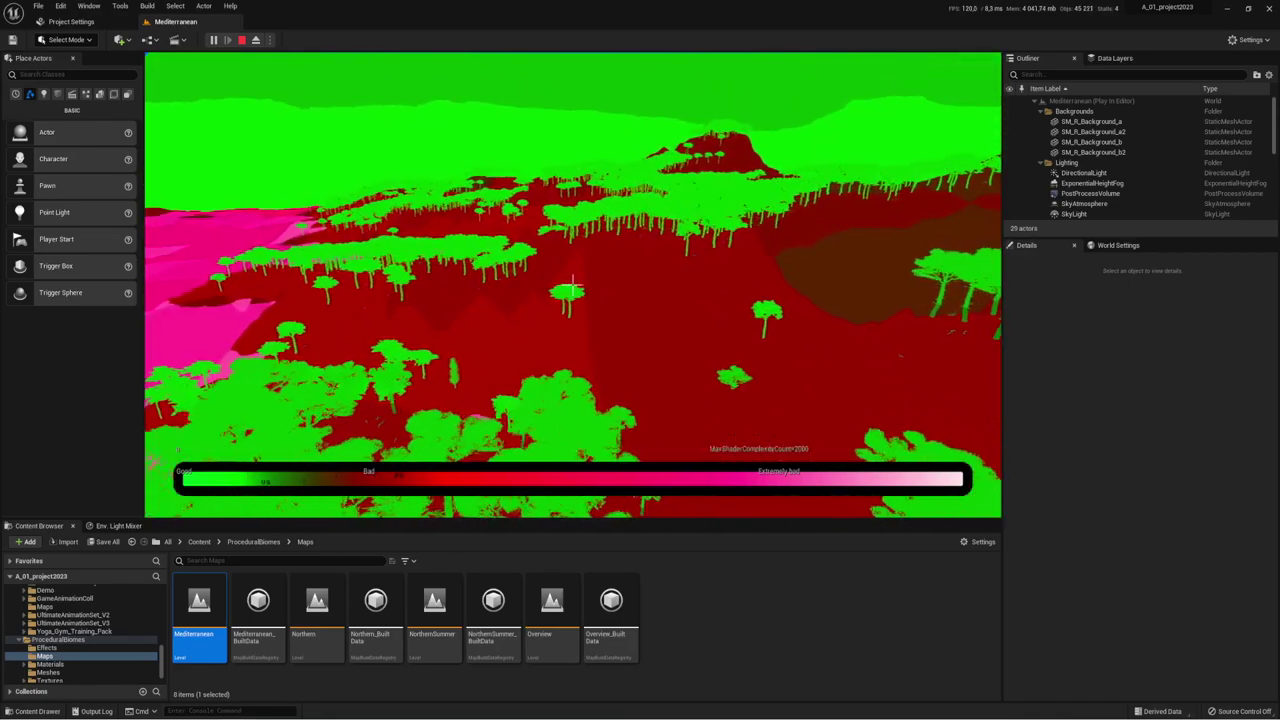
key("F4")
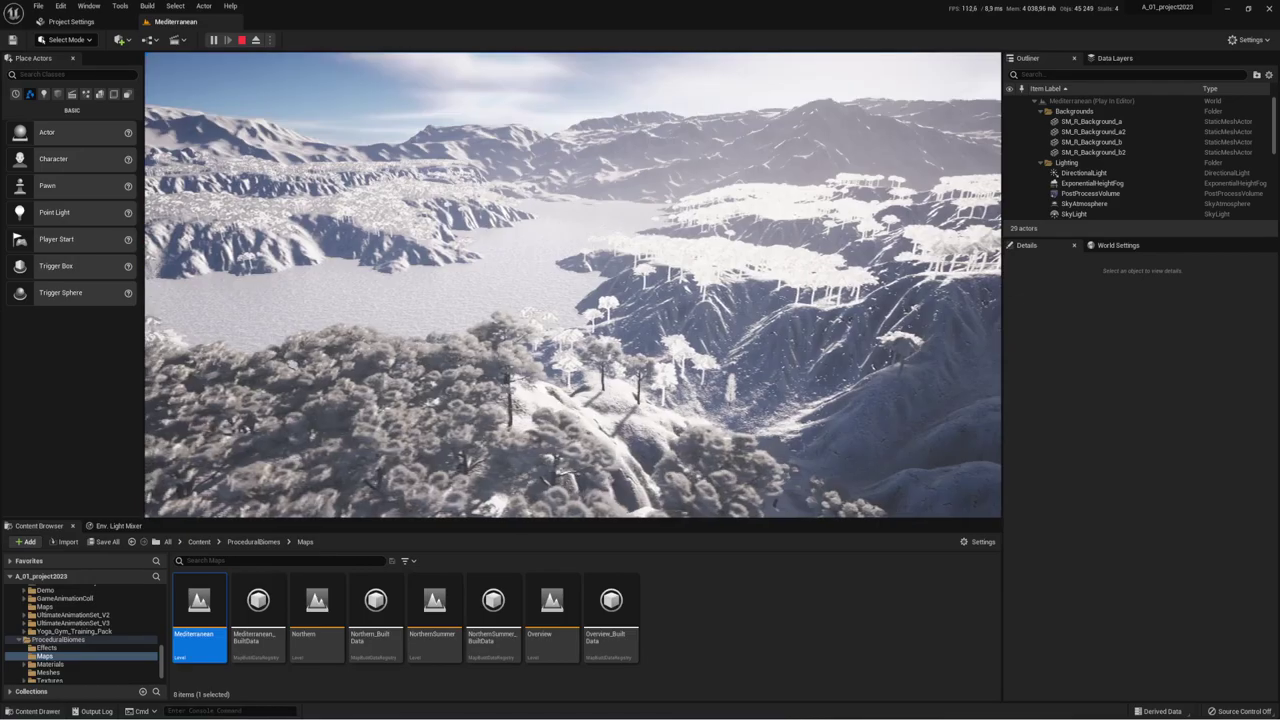
key("F3")
key("F2")
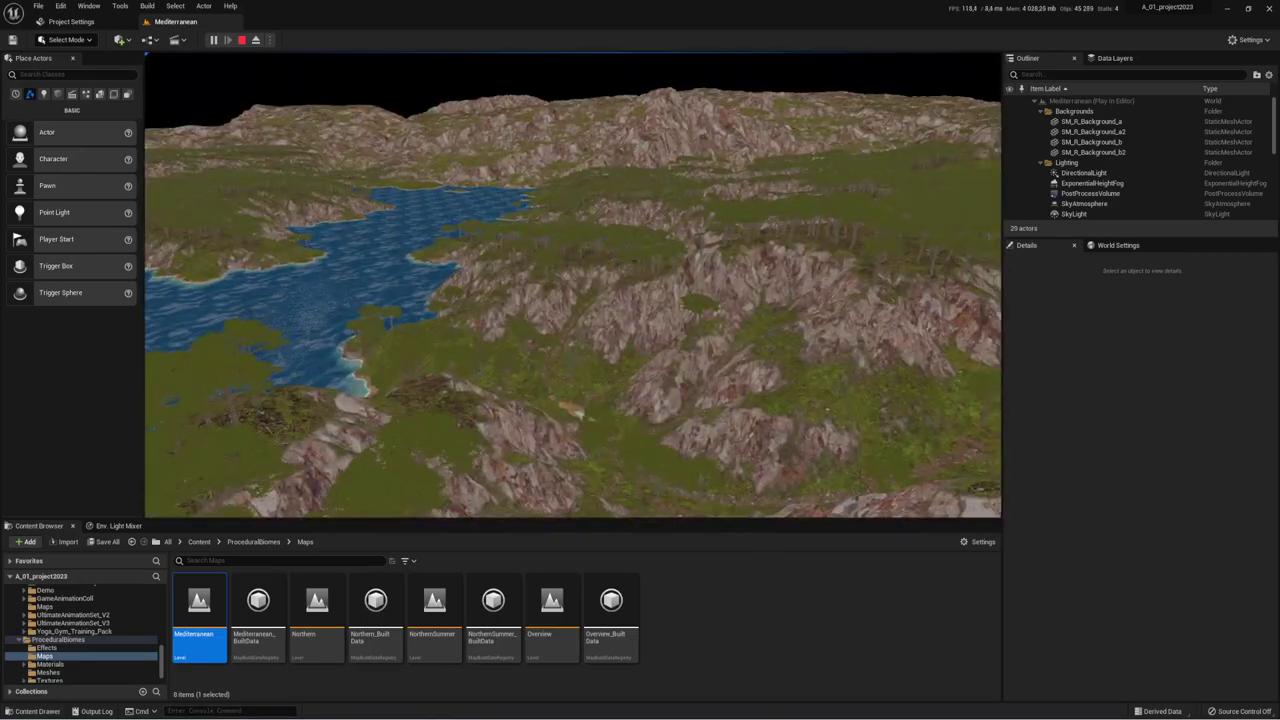
key("F5")
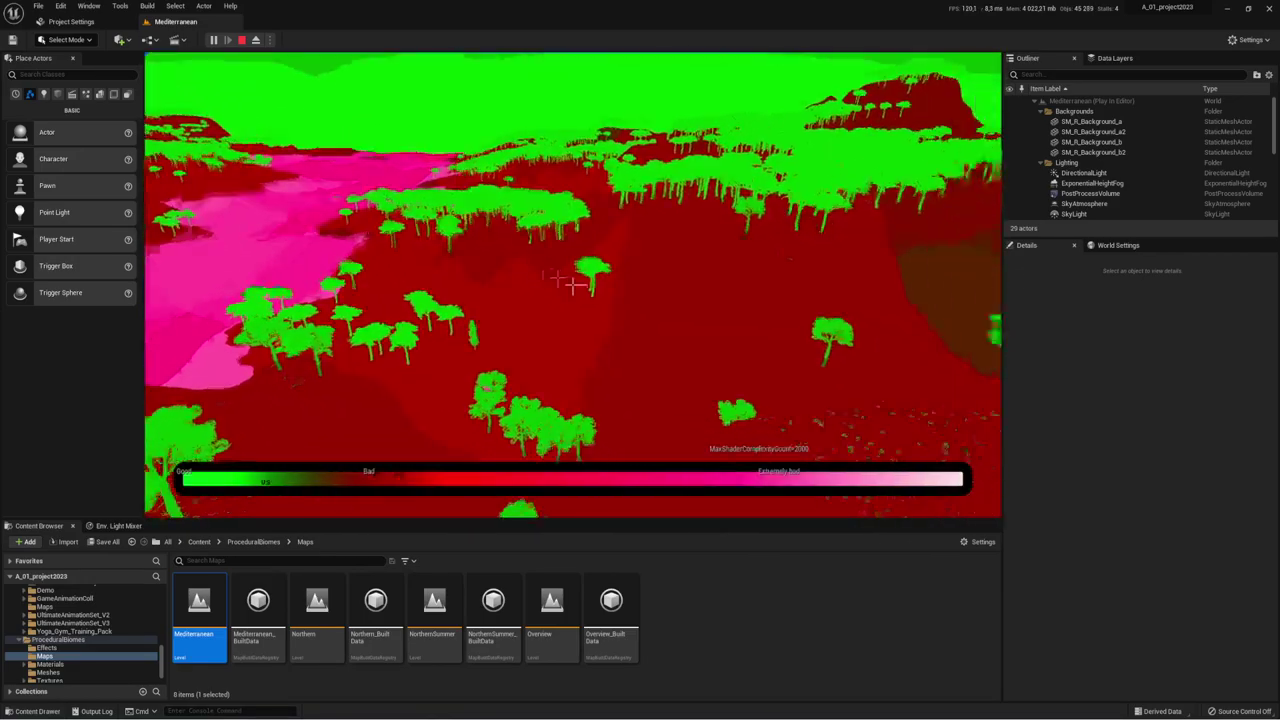
Step: Stop the play session and fly the camera through the canyon to the lake
key("Escape")
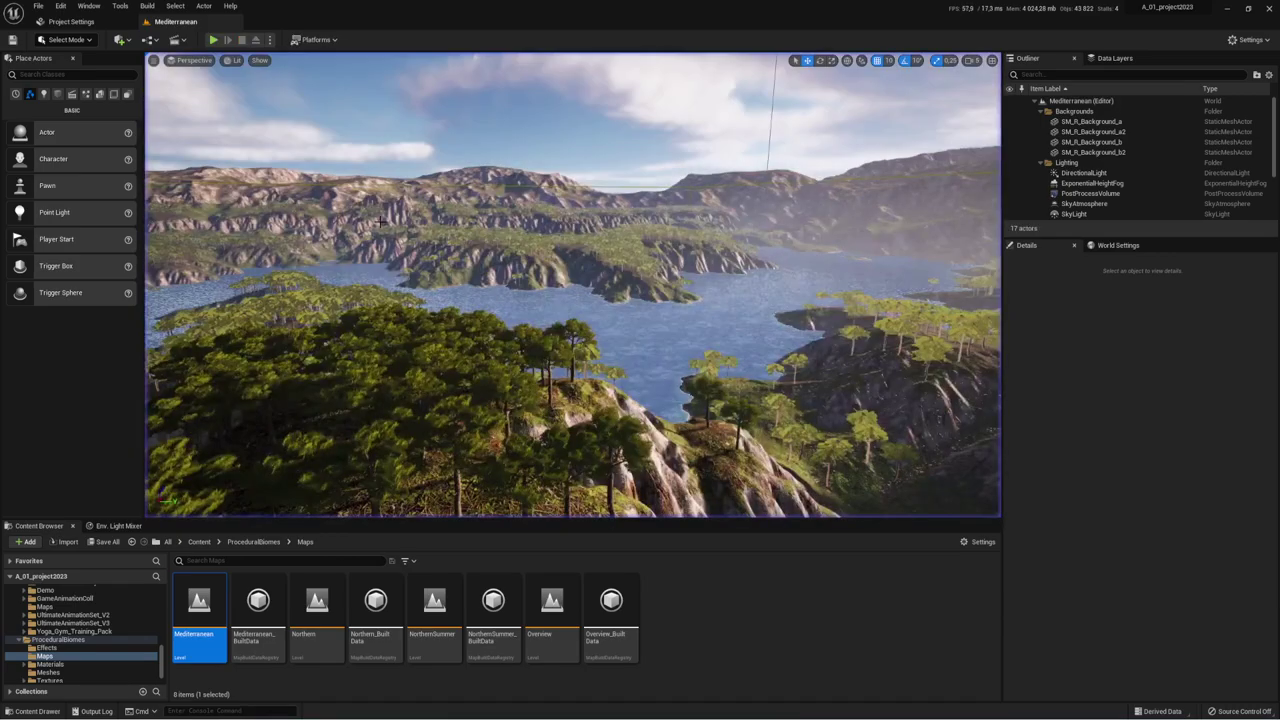
right_click_drag(507, 398, 507, 398)
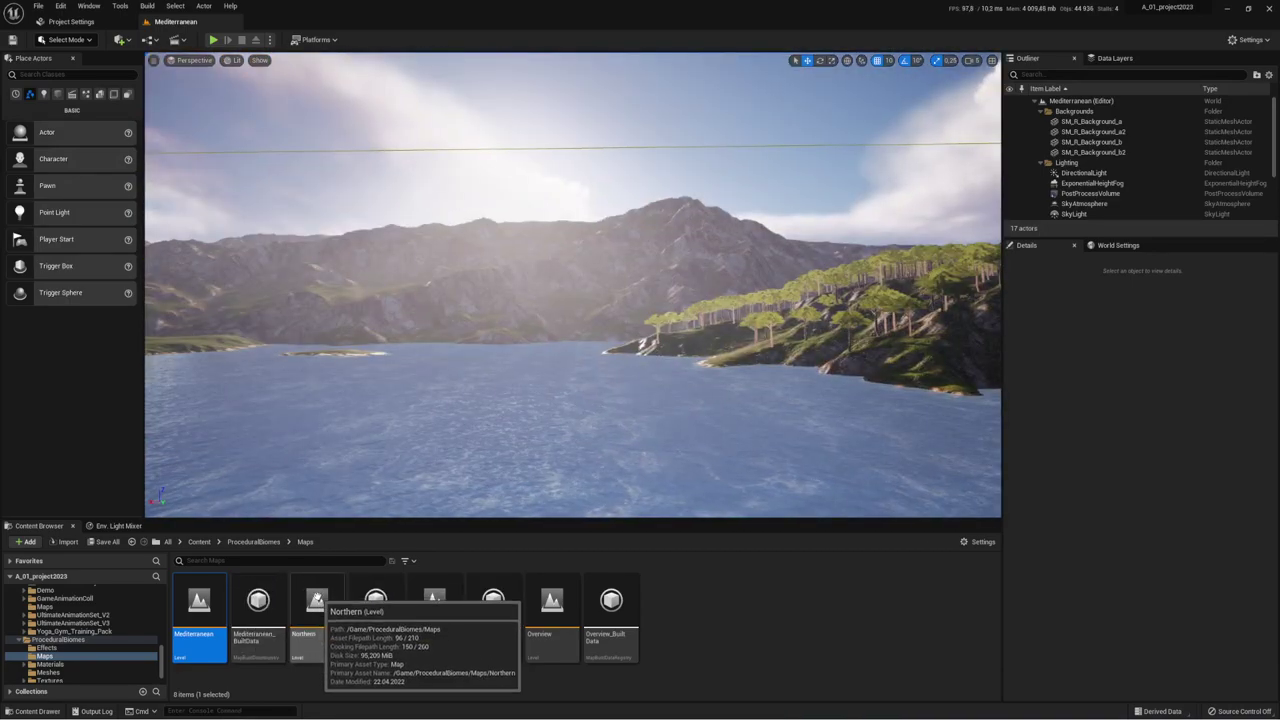
Step: Load the Northern level and fly the camera over its snowy ridges, slopes and pine trees
double_click(333, 592)
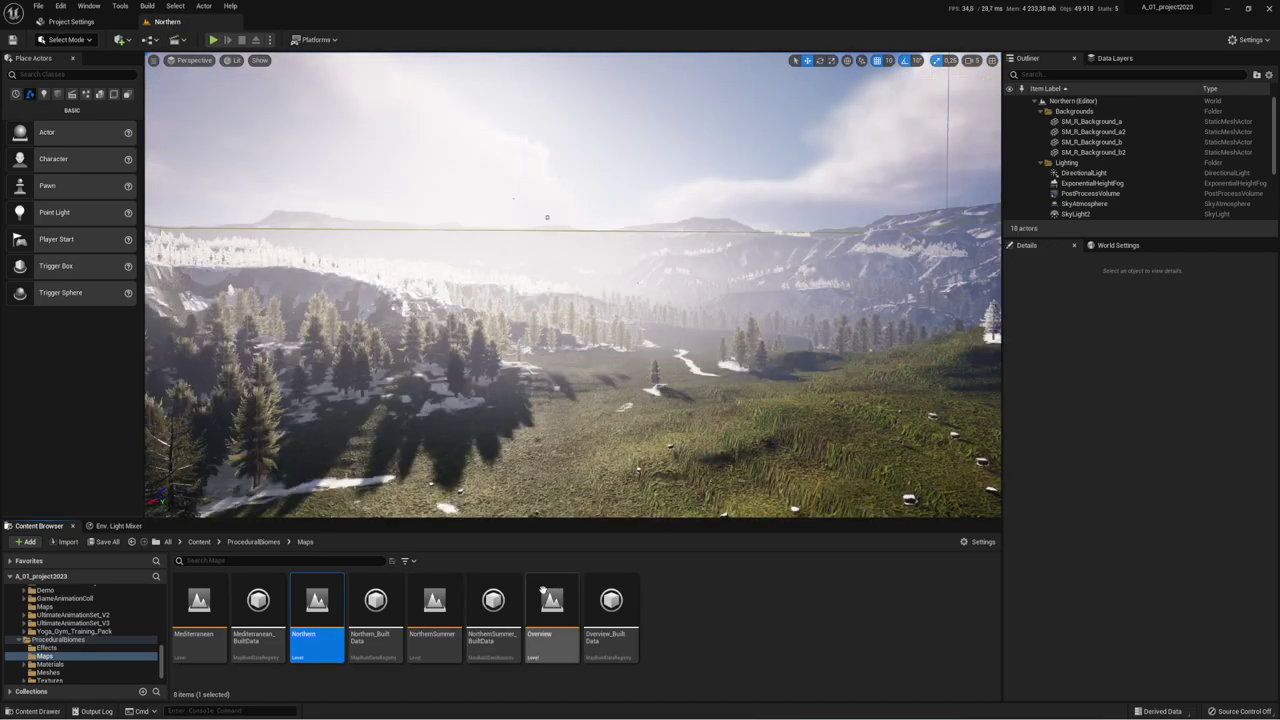
right_click_drag(686, 382, 690, 380)
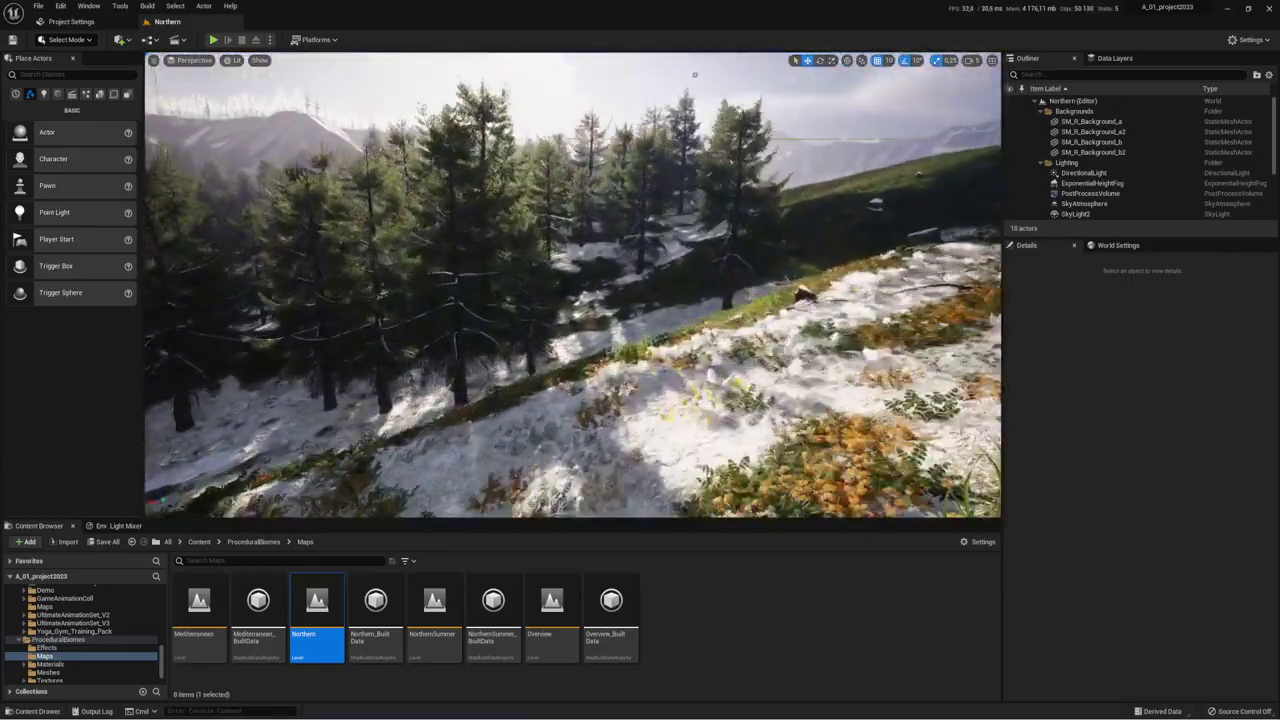
right_click_drag(690, 380, 690, 380)
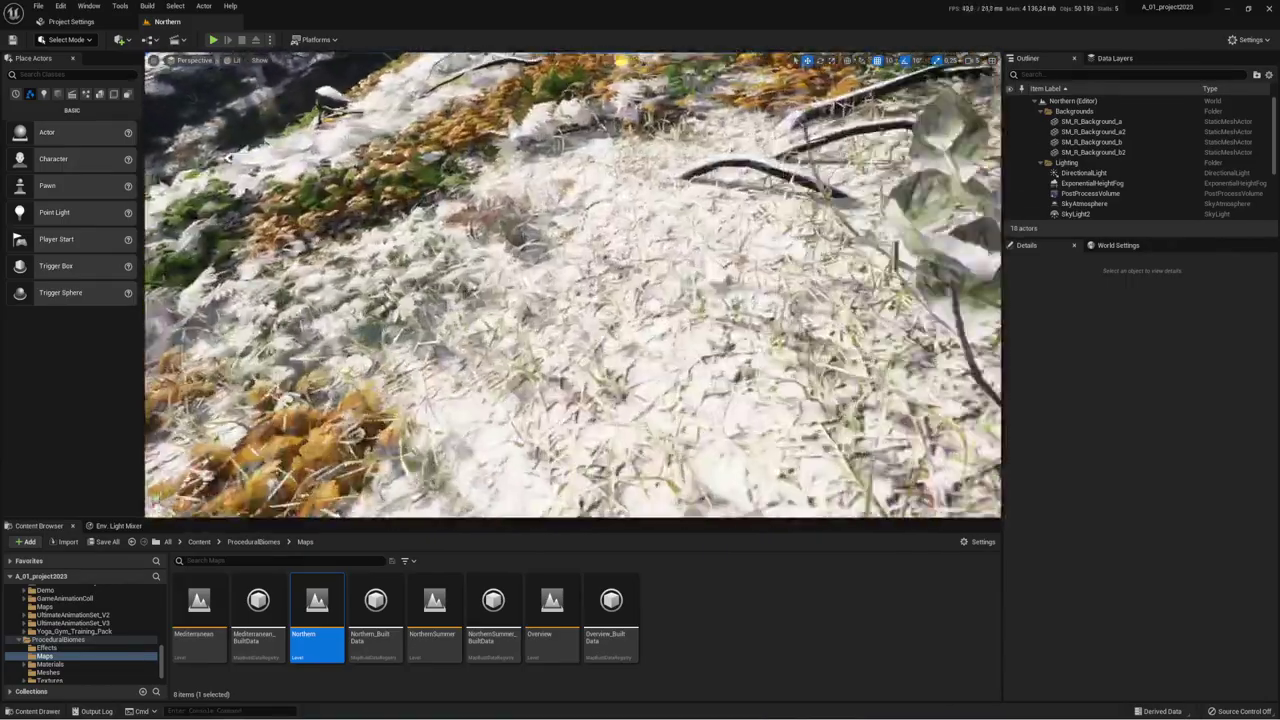
right_click_drag(707, 212, 707, 212)
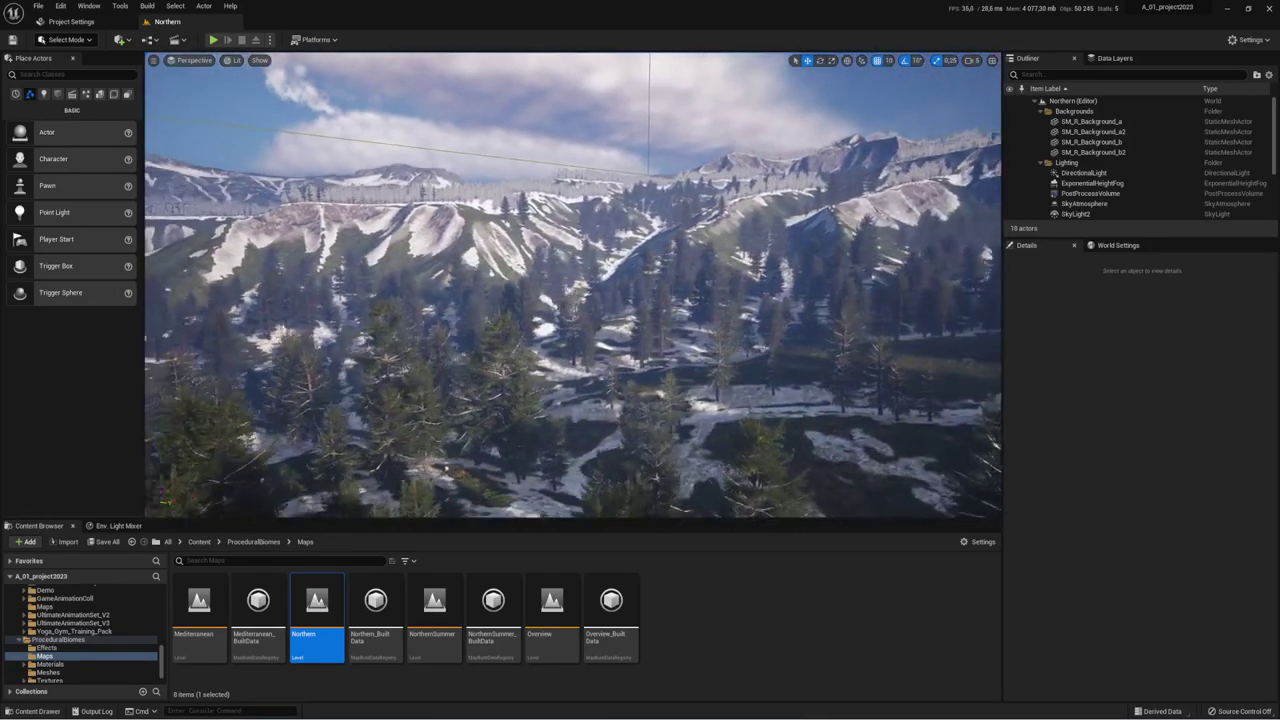
right_click_drag(707, 212, 707, 212)
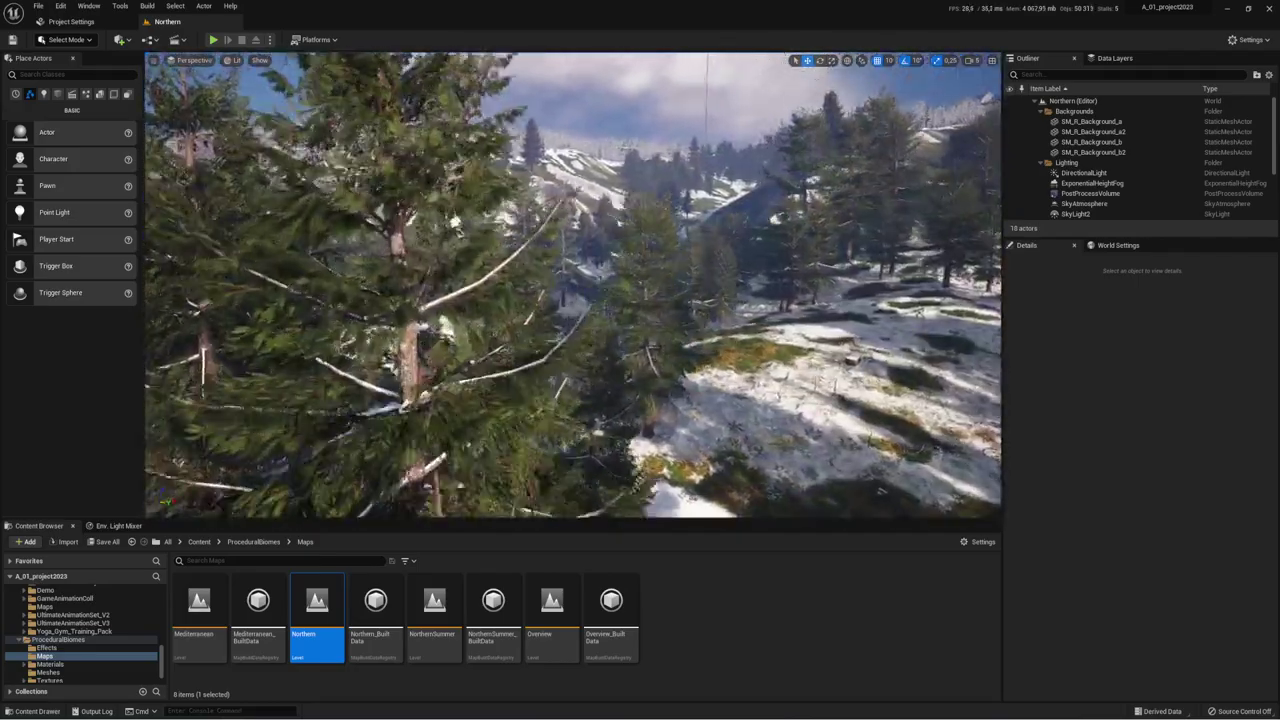
right_click_drag(707, 212, 707, 212)
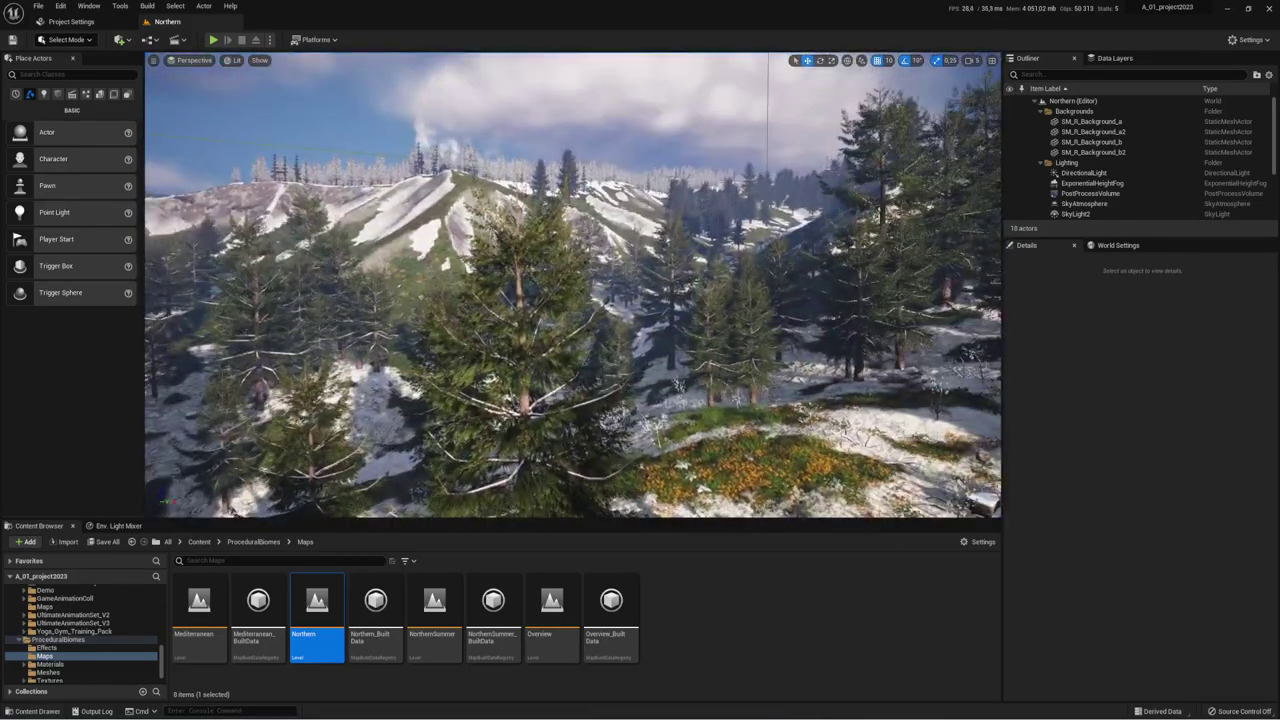
right_click_drag(707, 212, 707, 212)
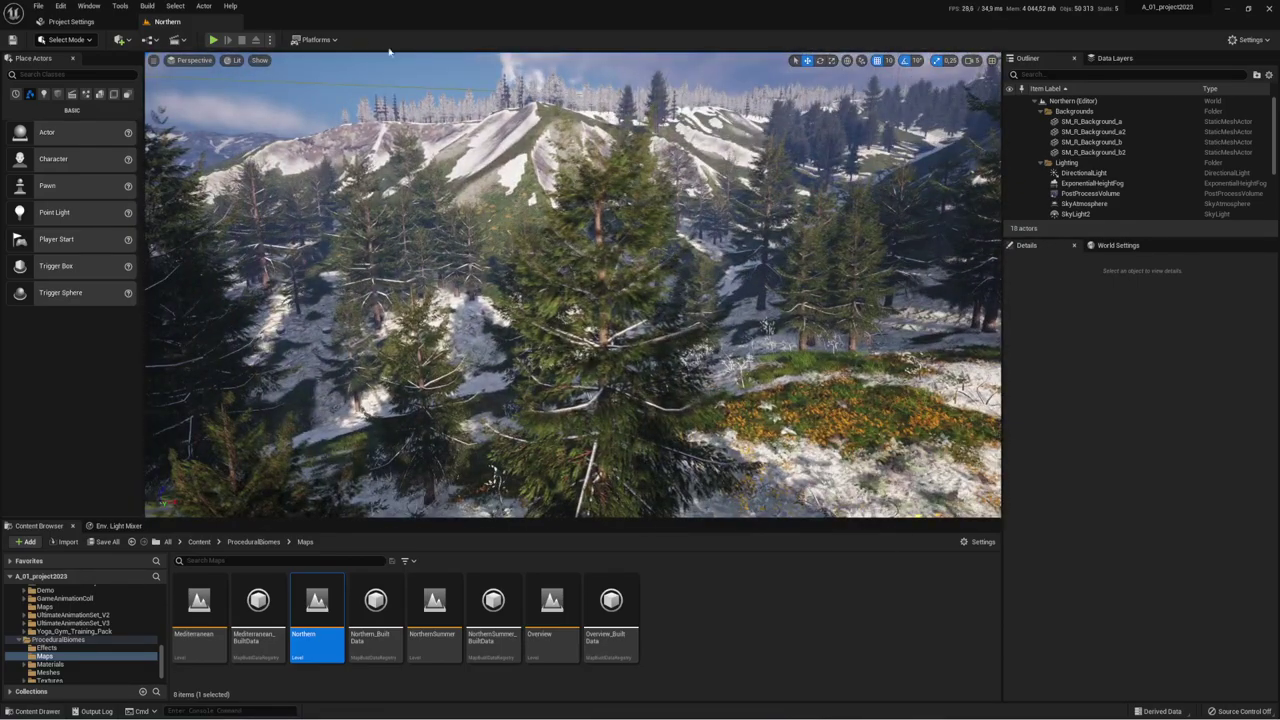
Step: Play the Northern level in wireframe (F1), lit (F3) and shader complexity (F5) modes, then stop and fly to the hillside
left_click(214, 40)
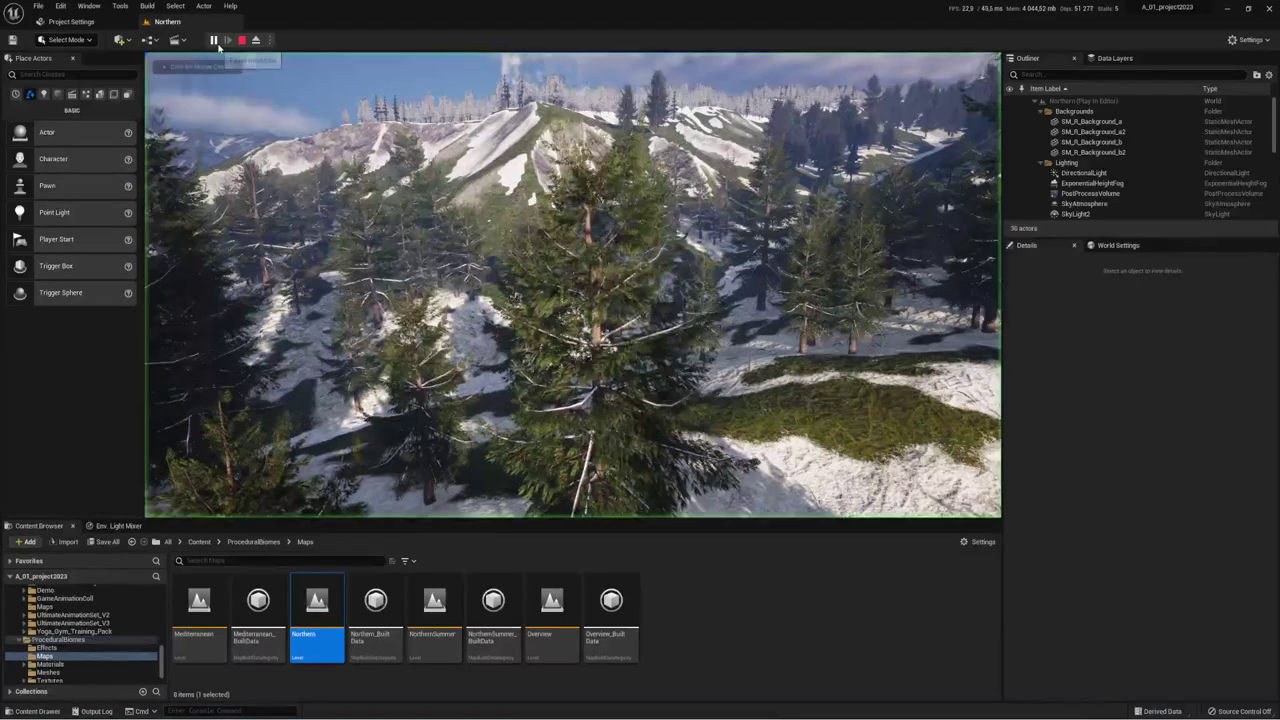
key("F1")
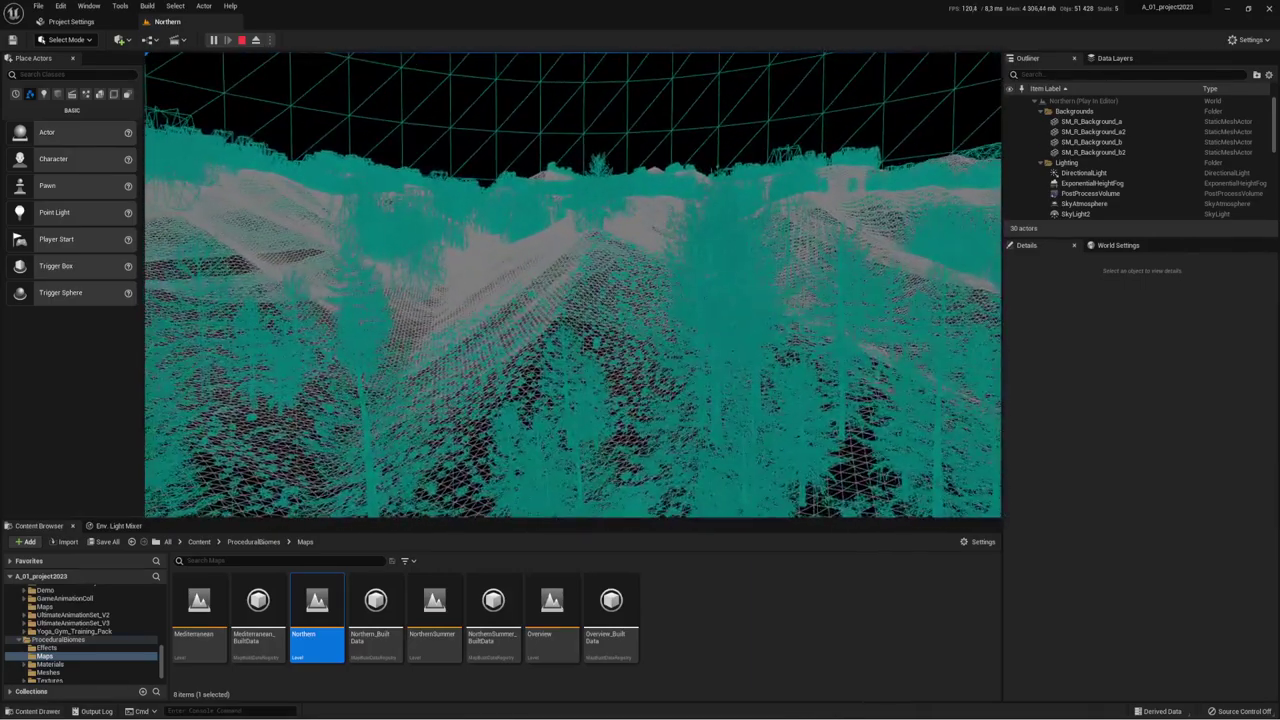
key("F3")
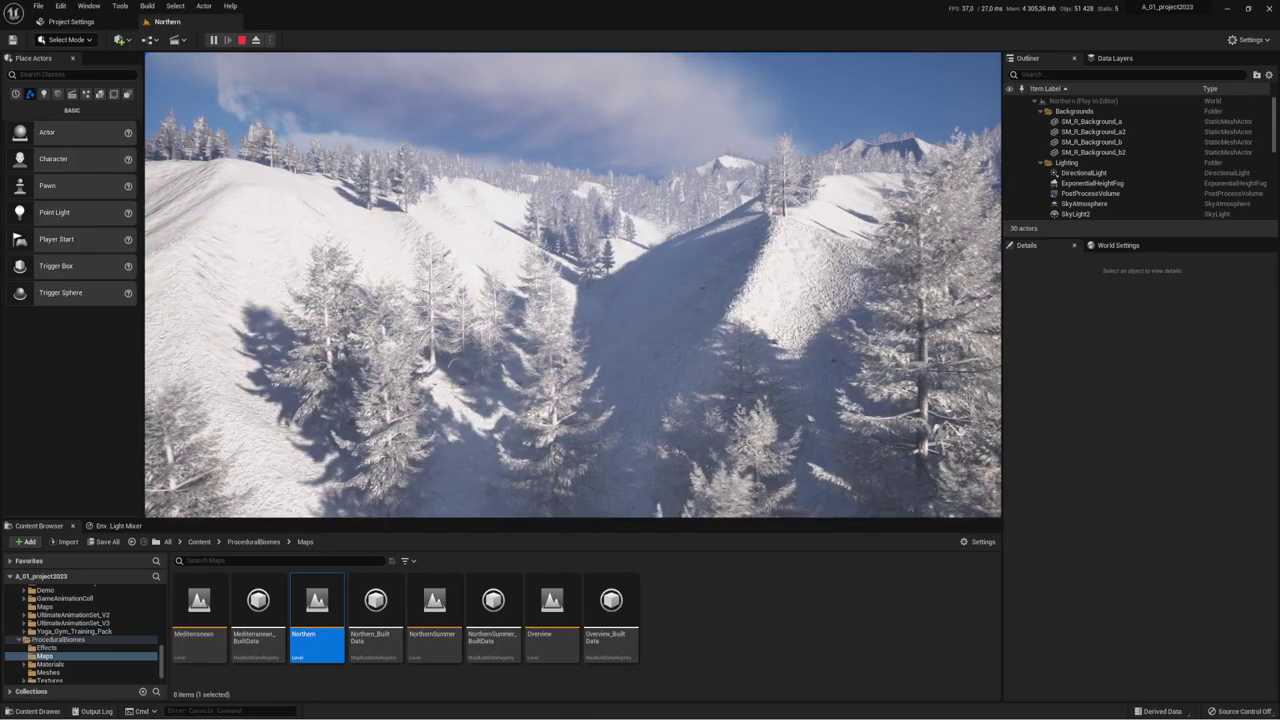
key("F5")
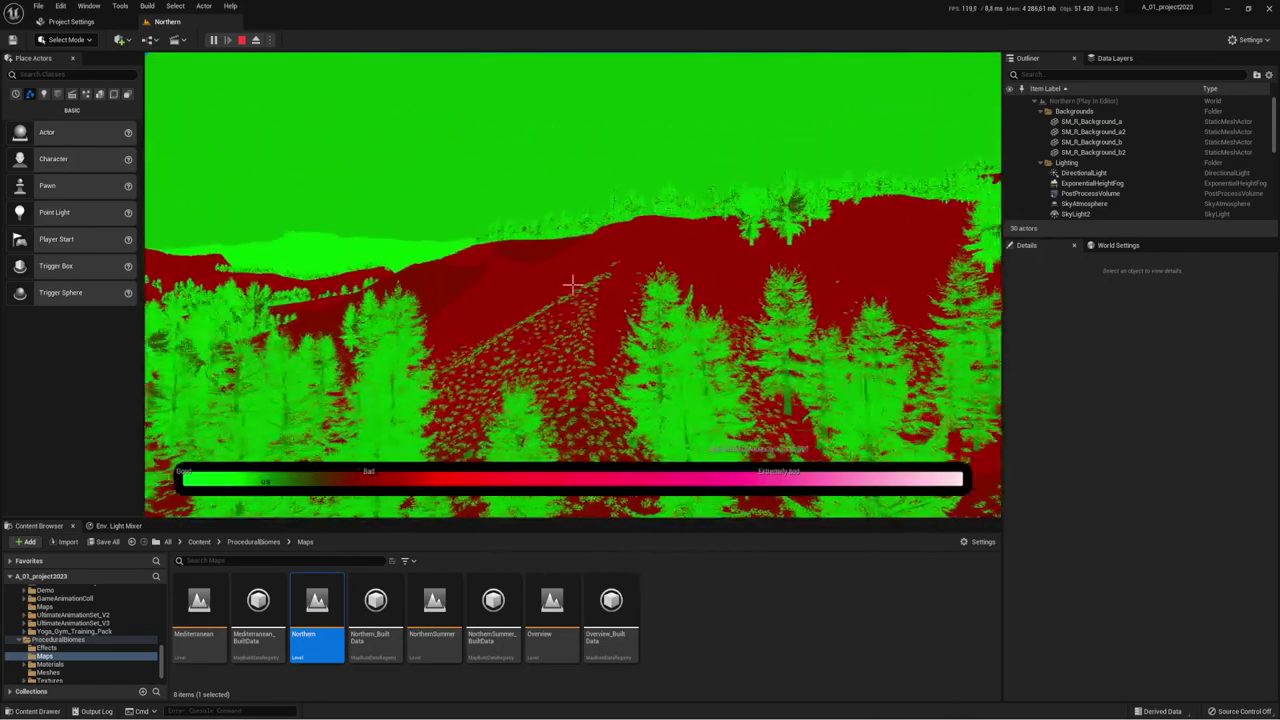
key("Escape")
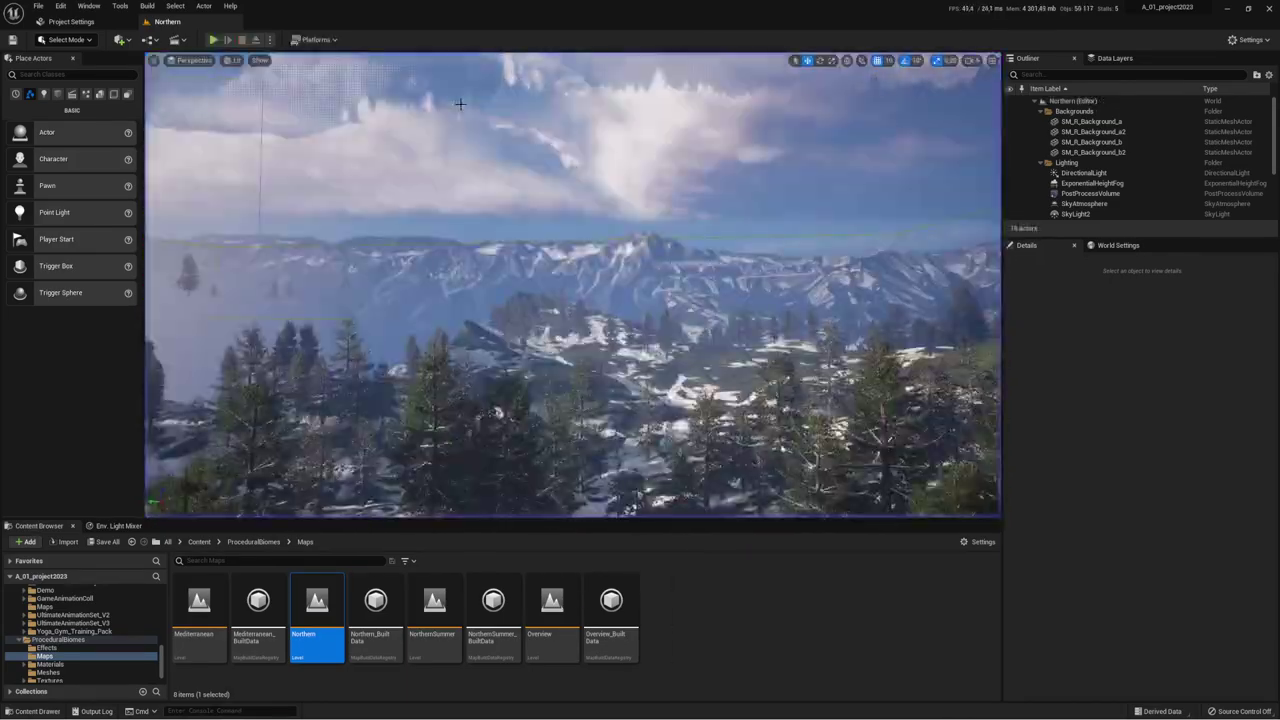
right_click_drag(577, 249, 564, 271)
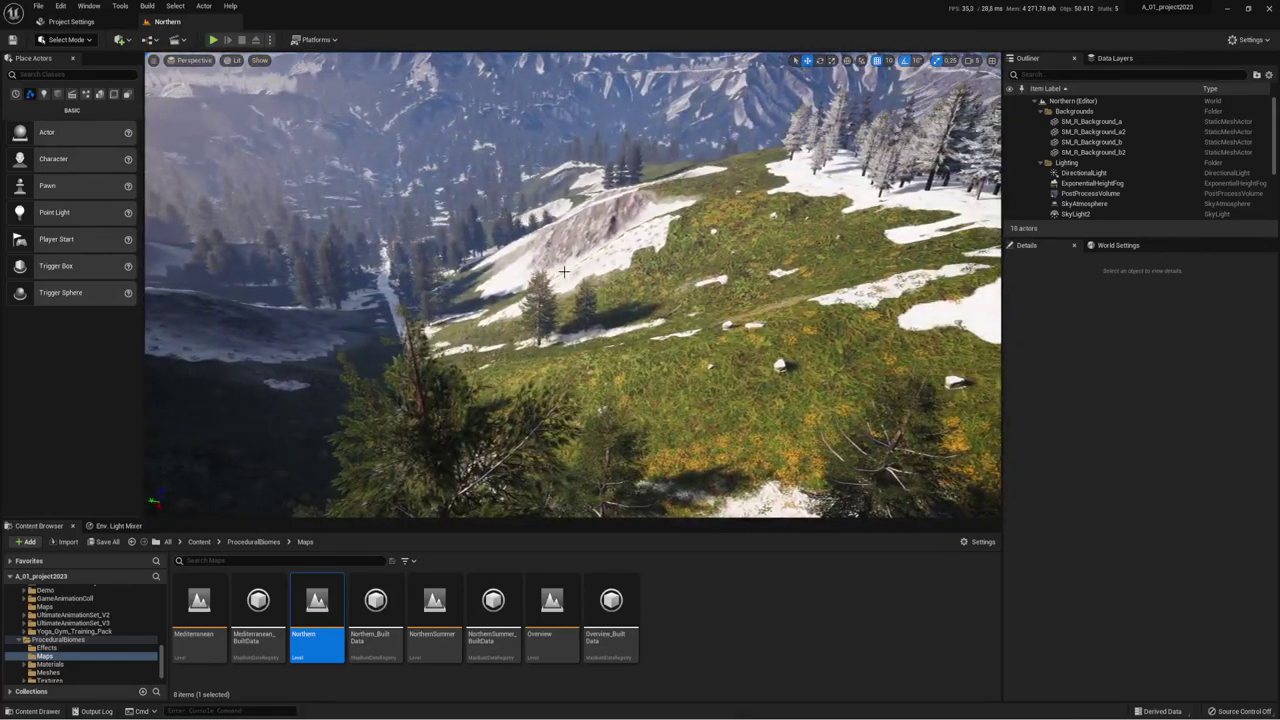
Step: Open the NorthernSummer level and fly over the grassy slope toward the road, lake and mountains
double_click(430, 605)
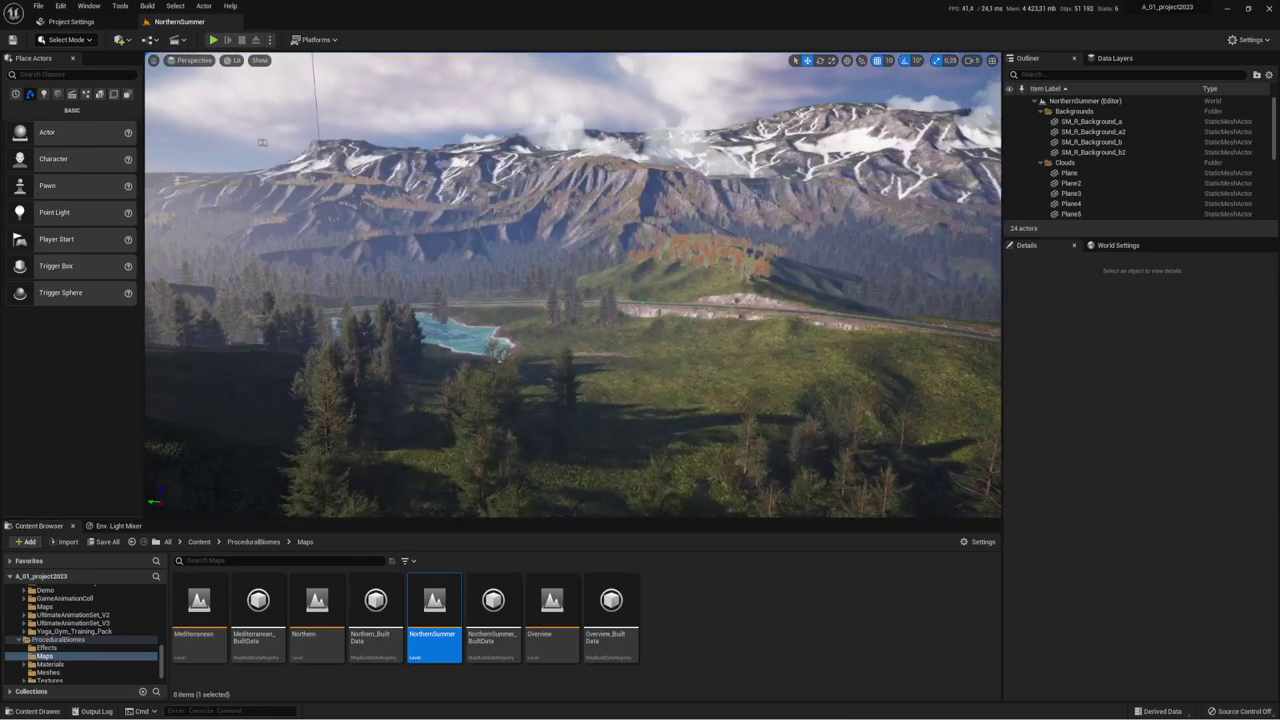
right_click_drag(564, 271, 564, 271)
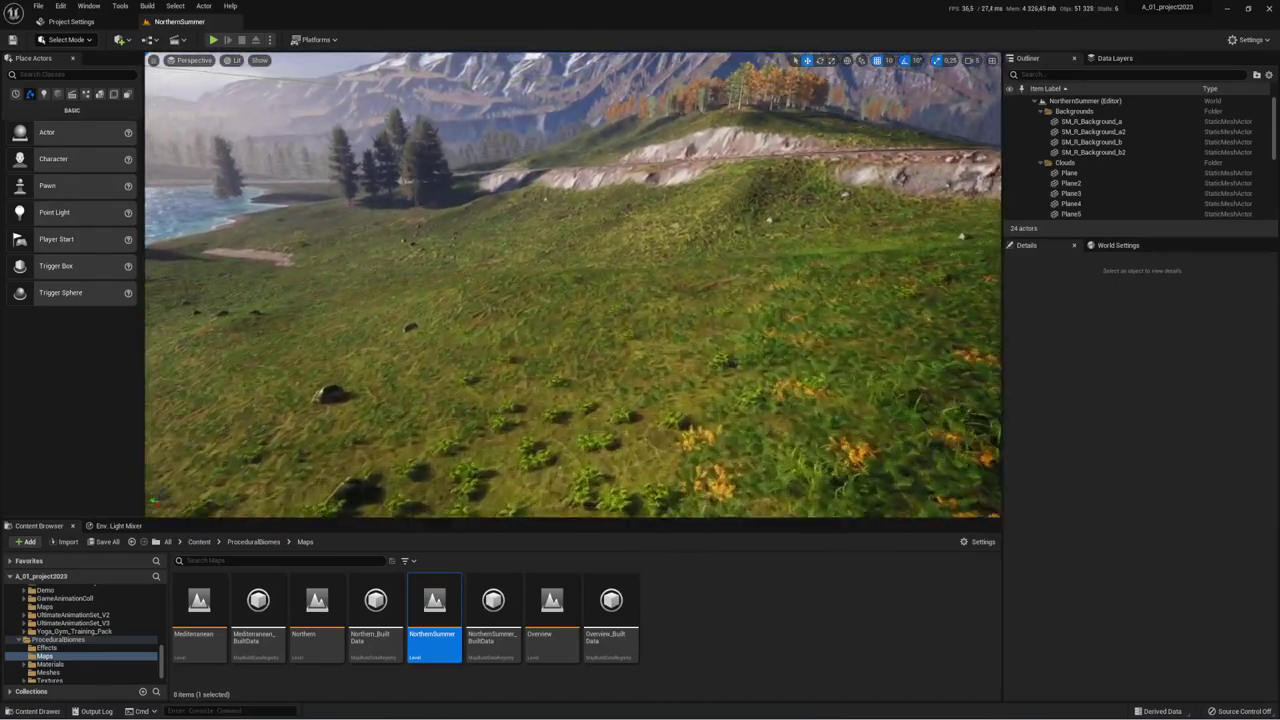
right_click_drag(564, 271, 564, 271)
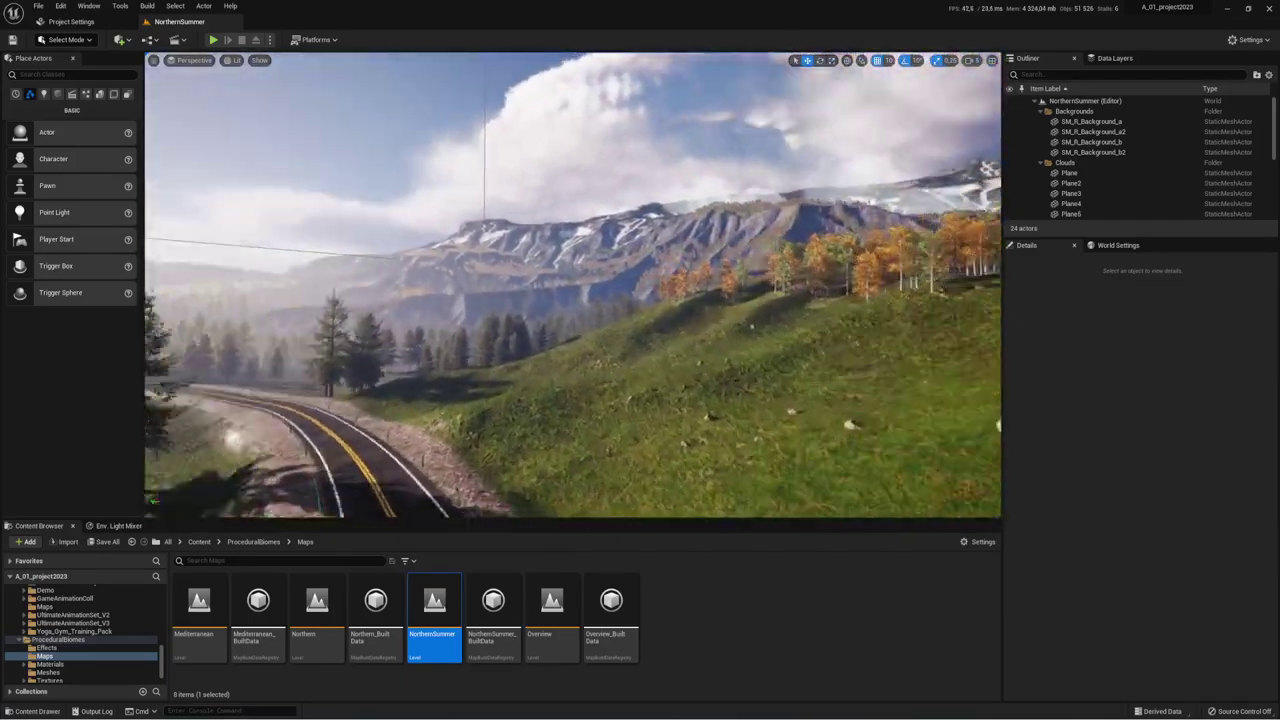
right_click_drag(475, 80, 475, 80)
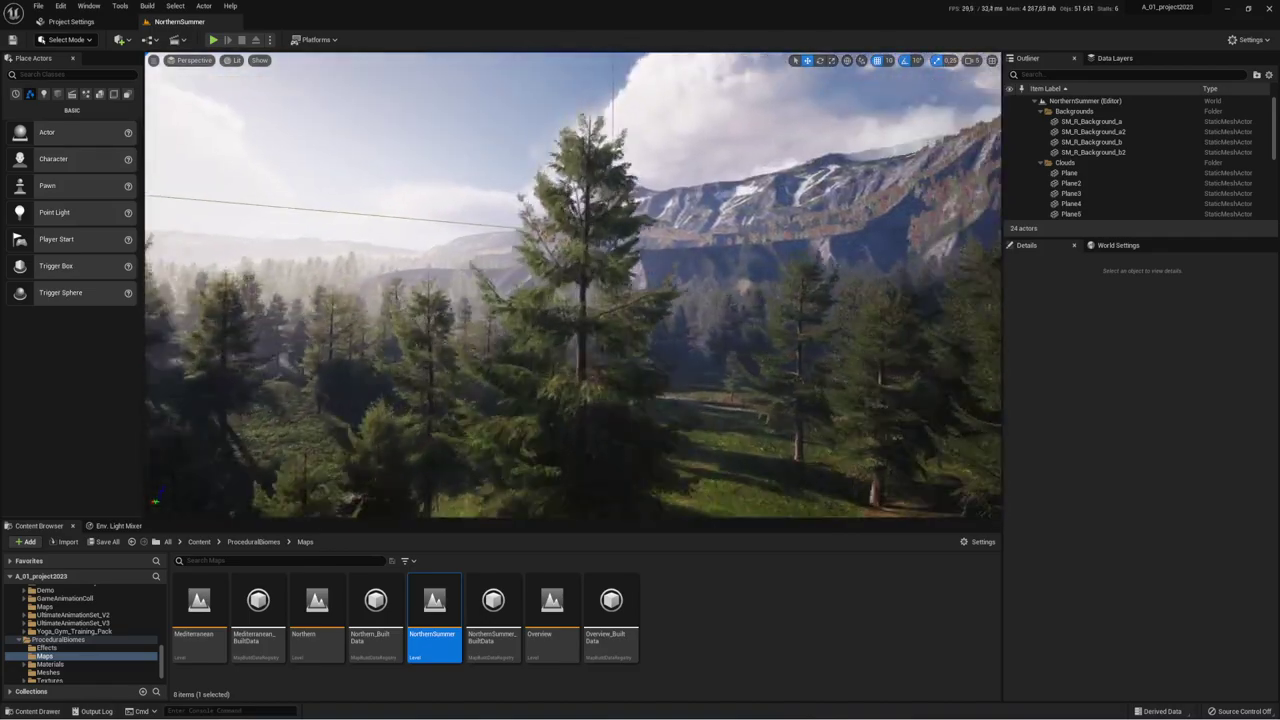
right_click_drag(475, 80, 475, 80)
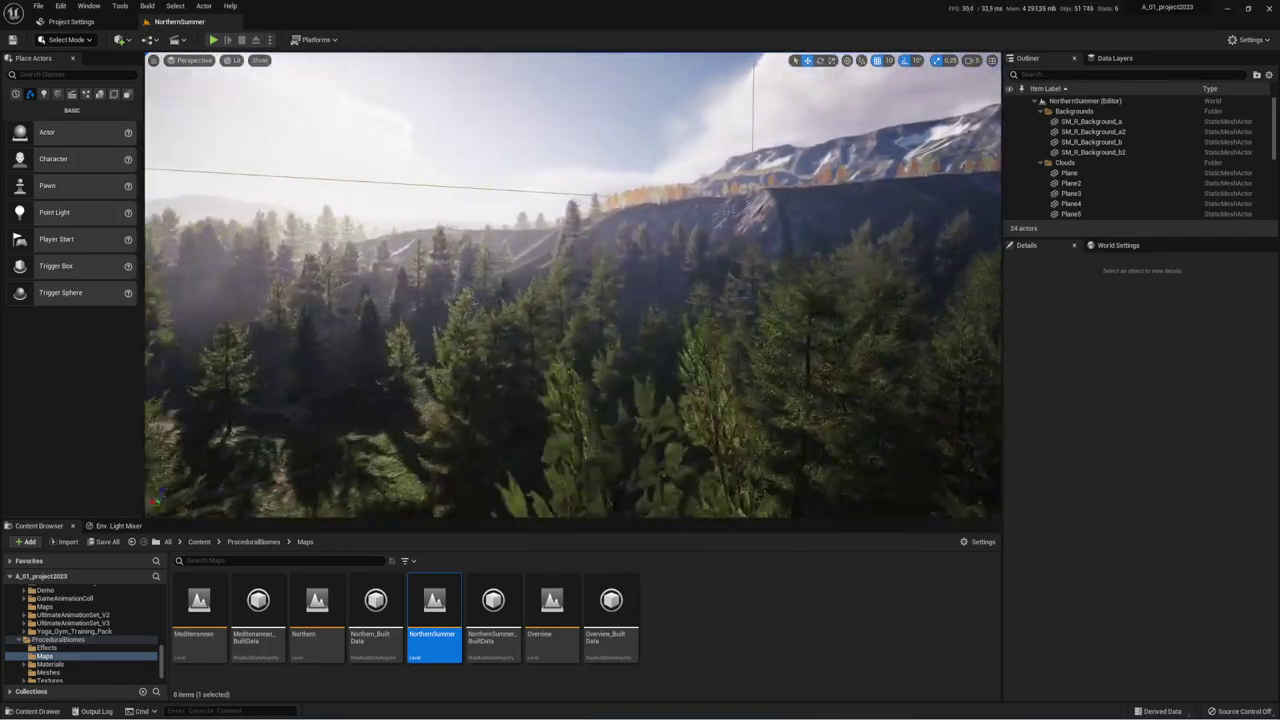
Step: Fly low past the trees and pan across the forest up toward the mountain ridges
right_click_drag(475, 80, 475, 80)
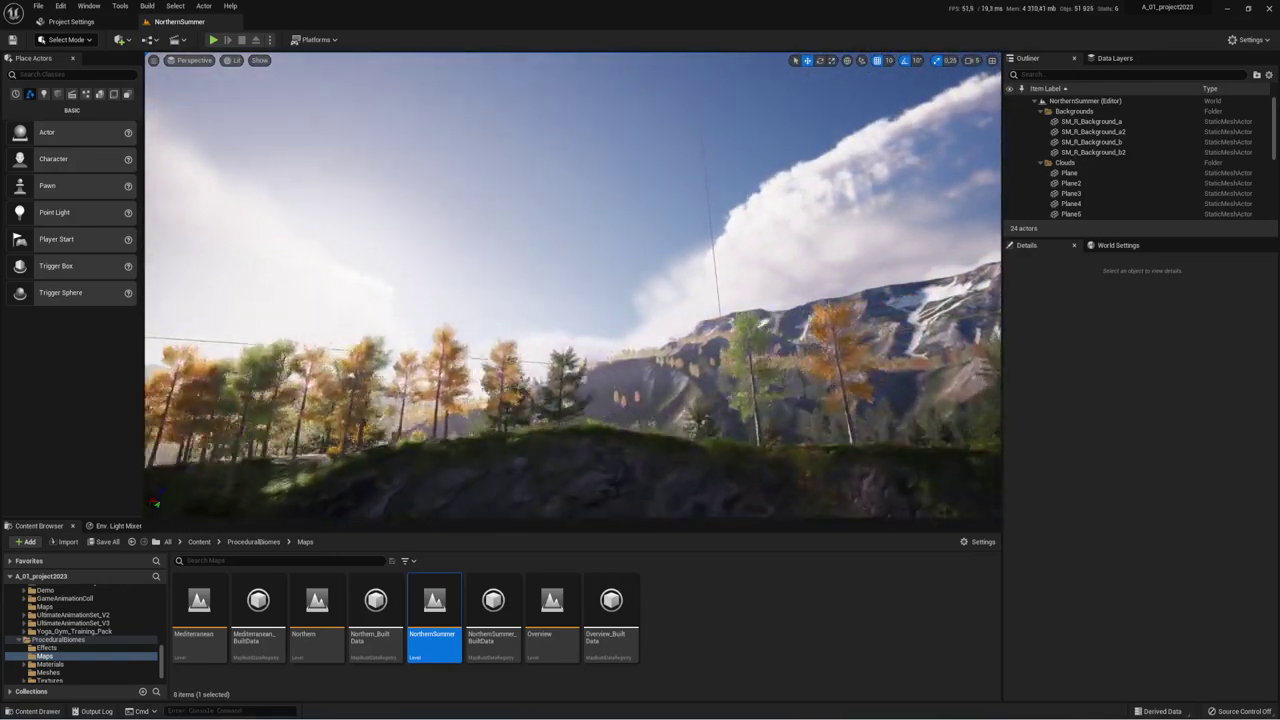
right_click_drag(475, 80, 475, 80)
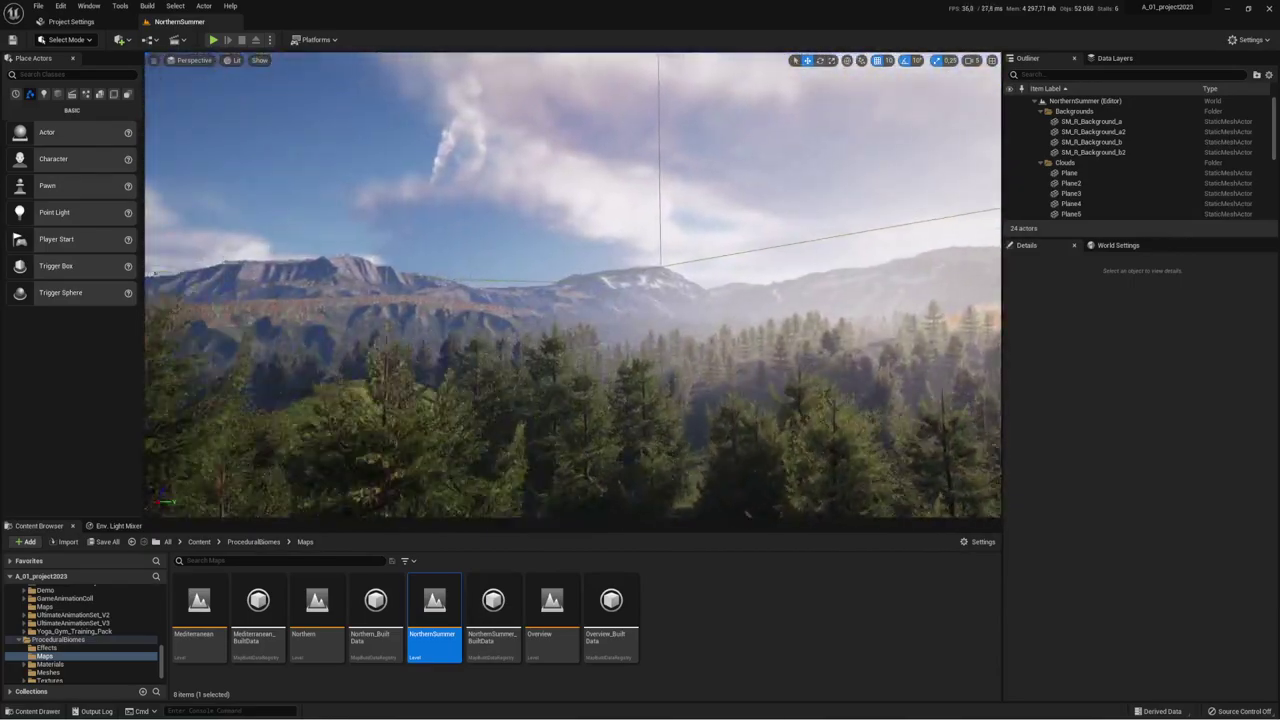
right_click_drag(697, 265, 697, 265)
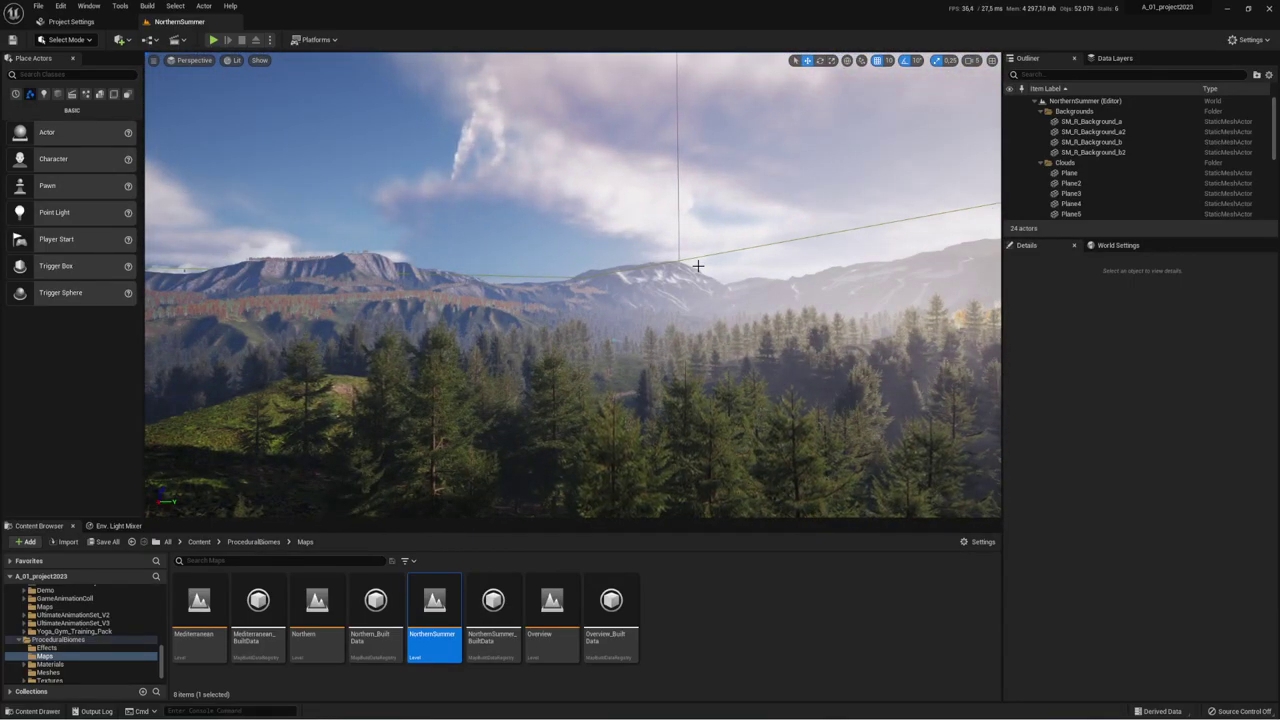
mouse_move(703, 319)
right_mouse_down()
mouse_move(697, 306)
mouse_move(558, 291)
right_mouse_up()
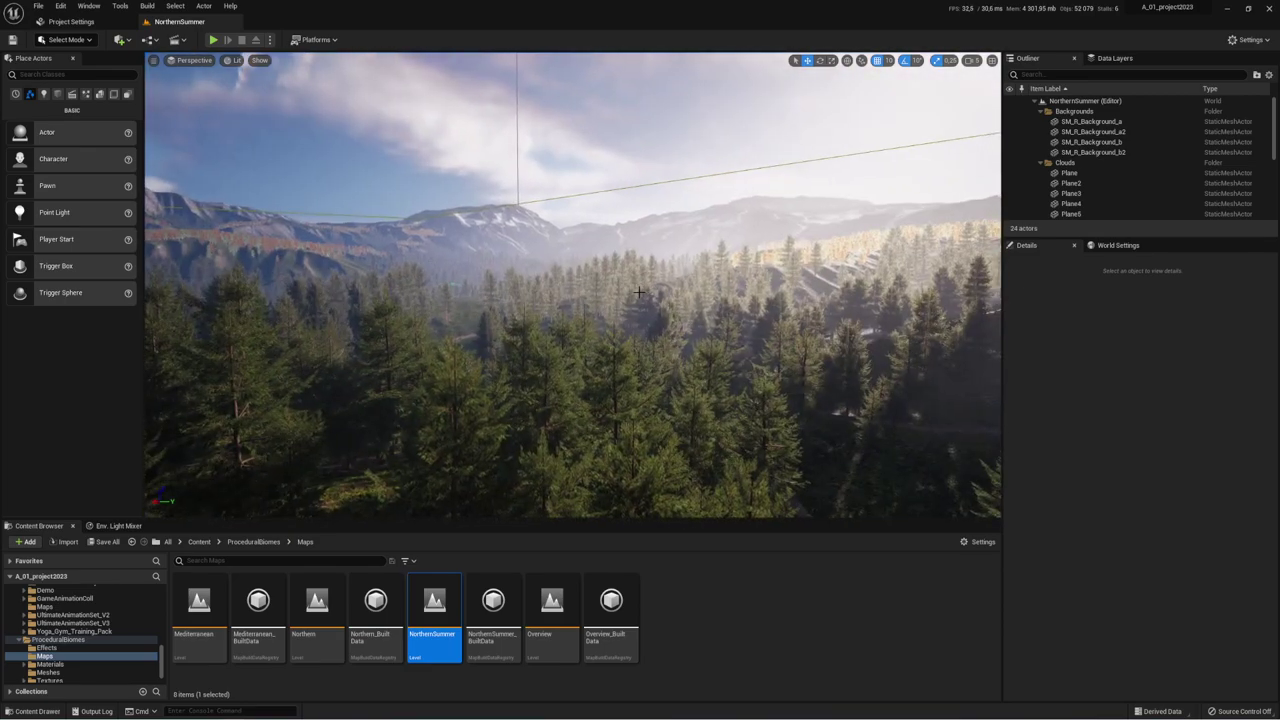
right_click_drag(406, 289, 431, 282)
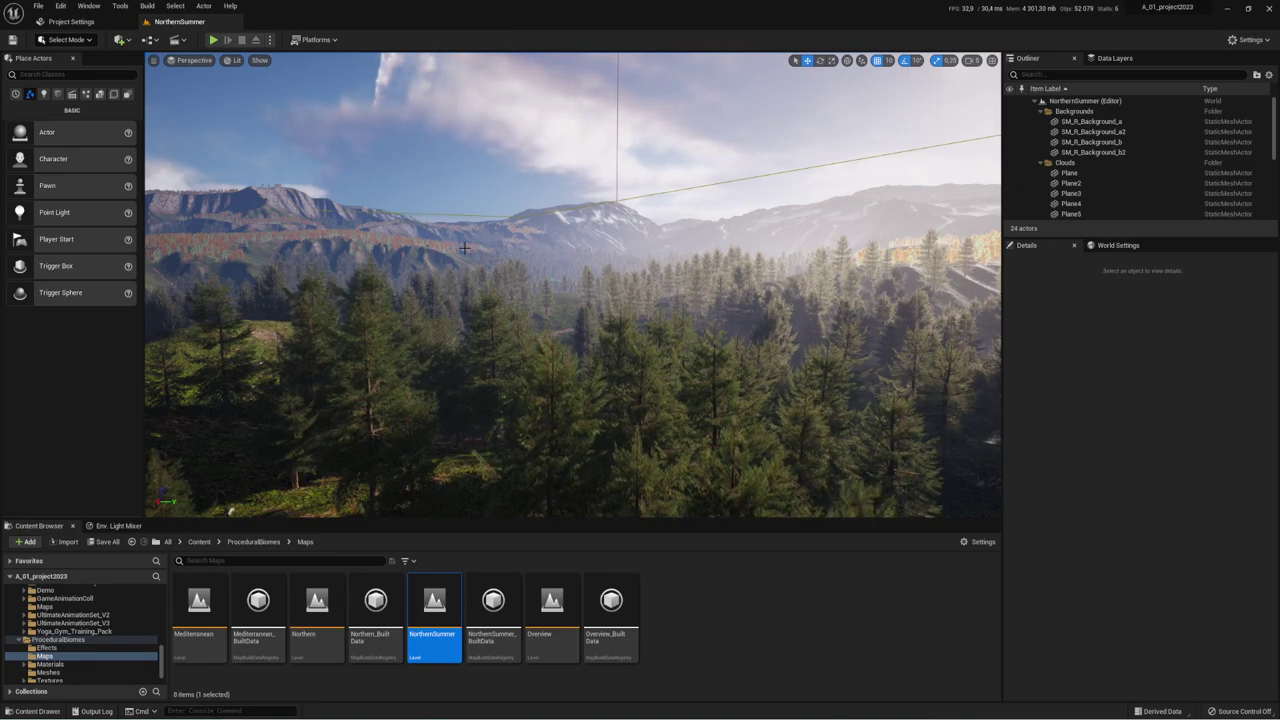
right_click_drag(526, 285, 496, 270)
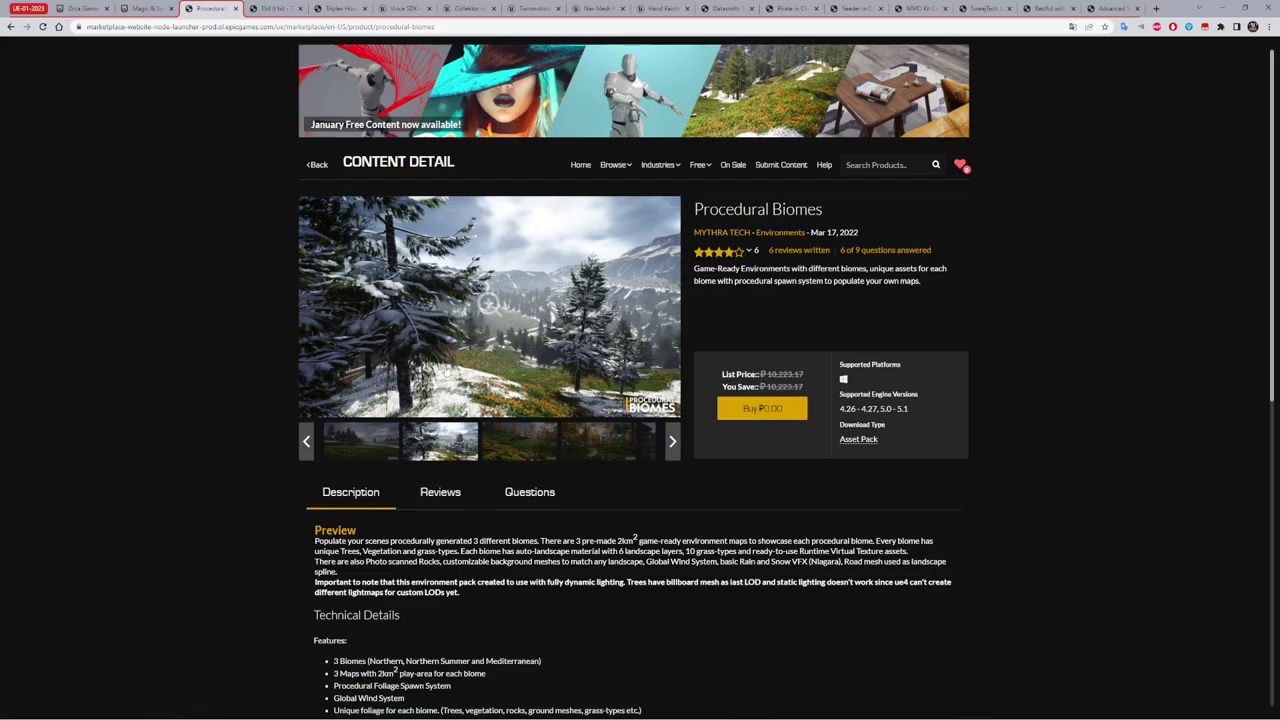
Step: Switch to the Did it hit - Trace Detection Plugin marketplace page
left_click(272, 8)
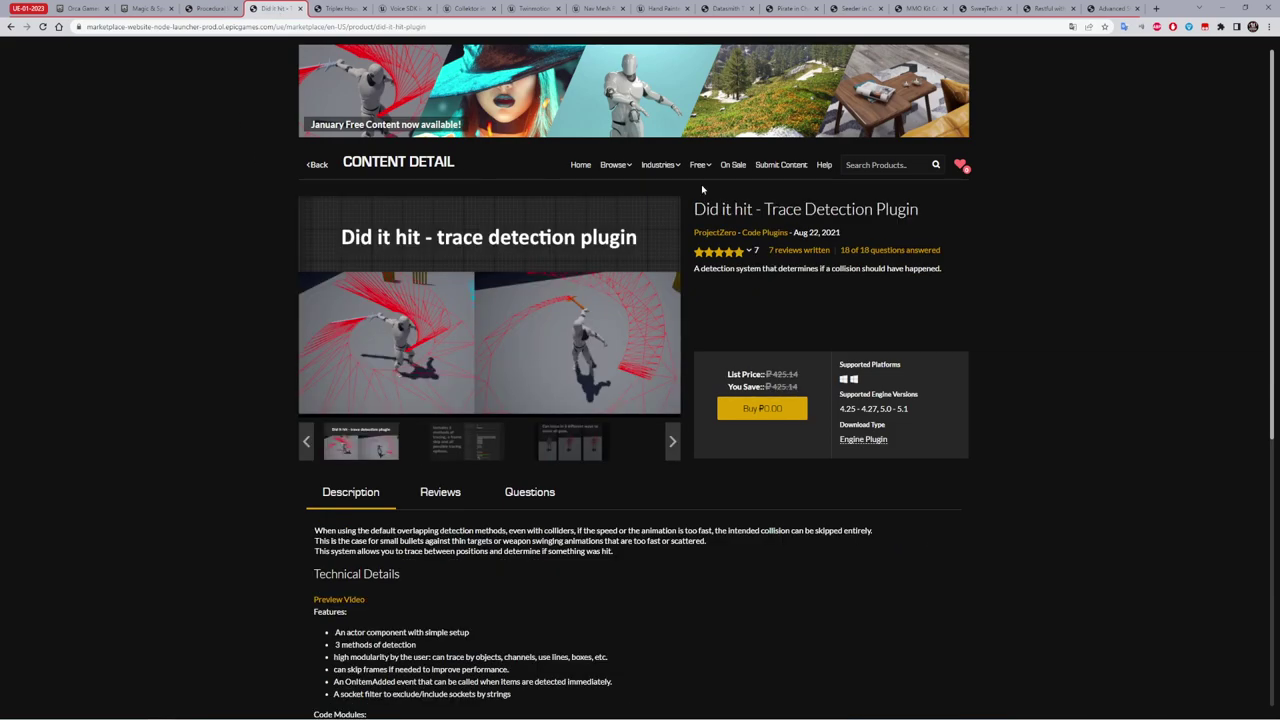
mouse_move(742, 281)
Step: Back in the editor, open SM_Sword from the Content folder, orbit around it, then close it
left_click(287, 675)
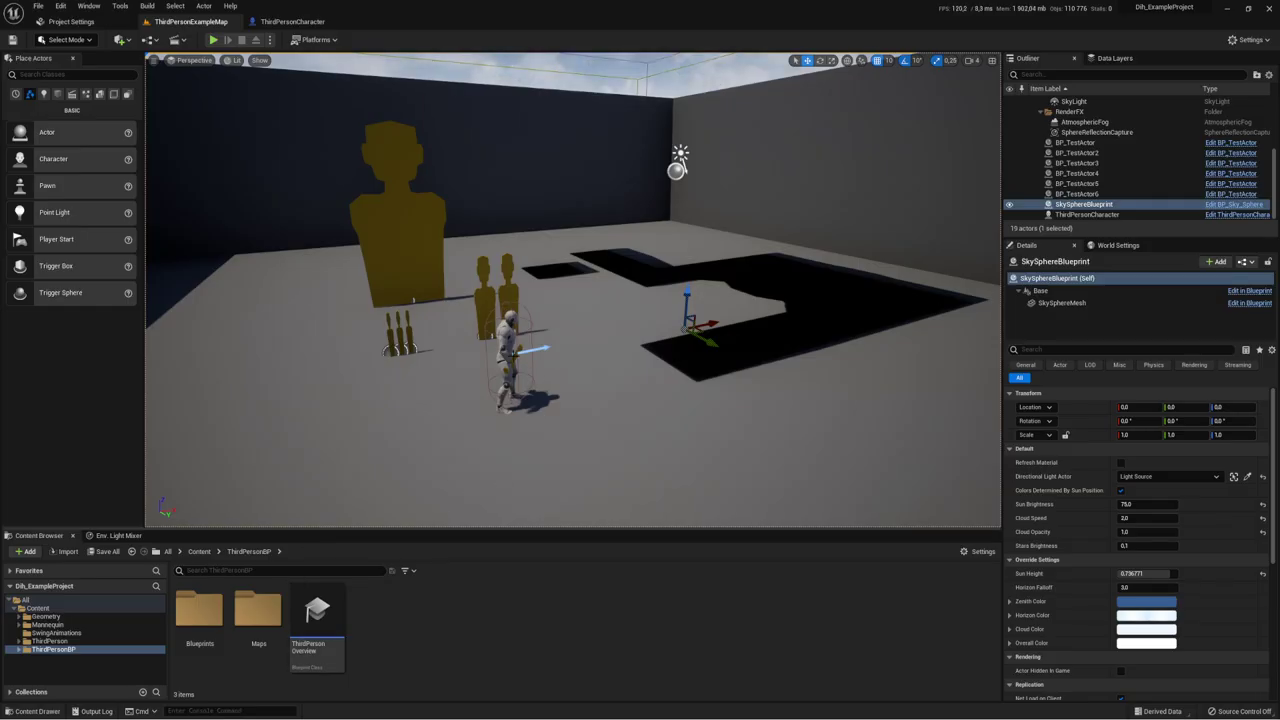
left_click(200, 552)
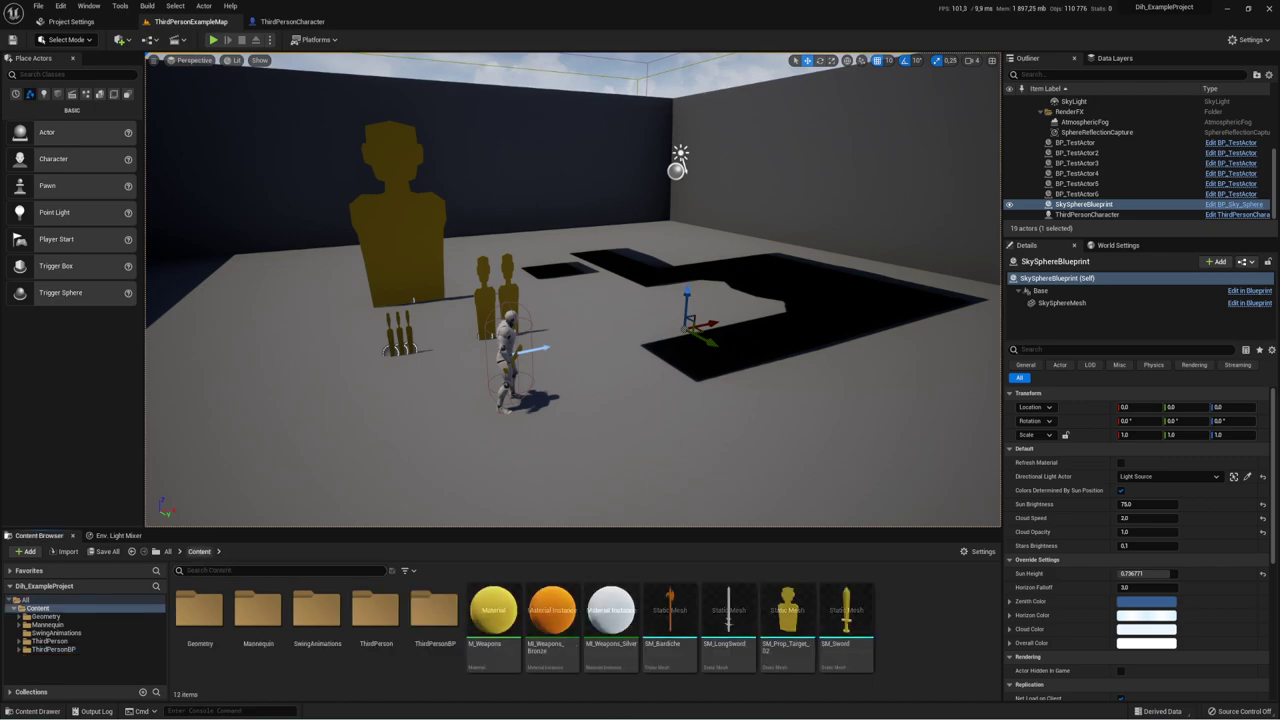
double_click(845, 612)
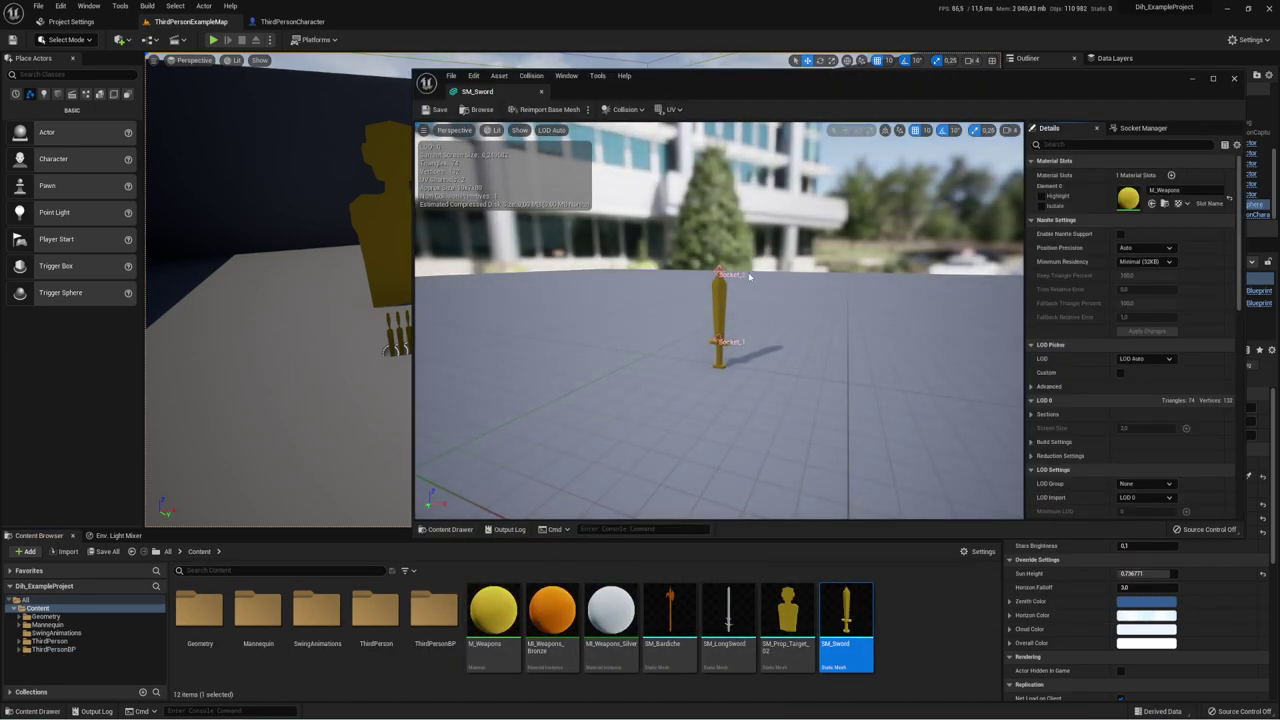
left_click_drag(751, 277, 740, 369)
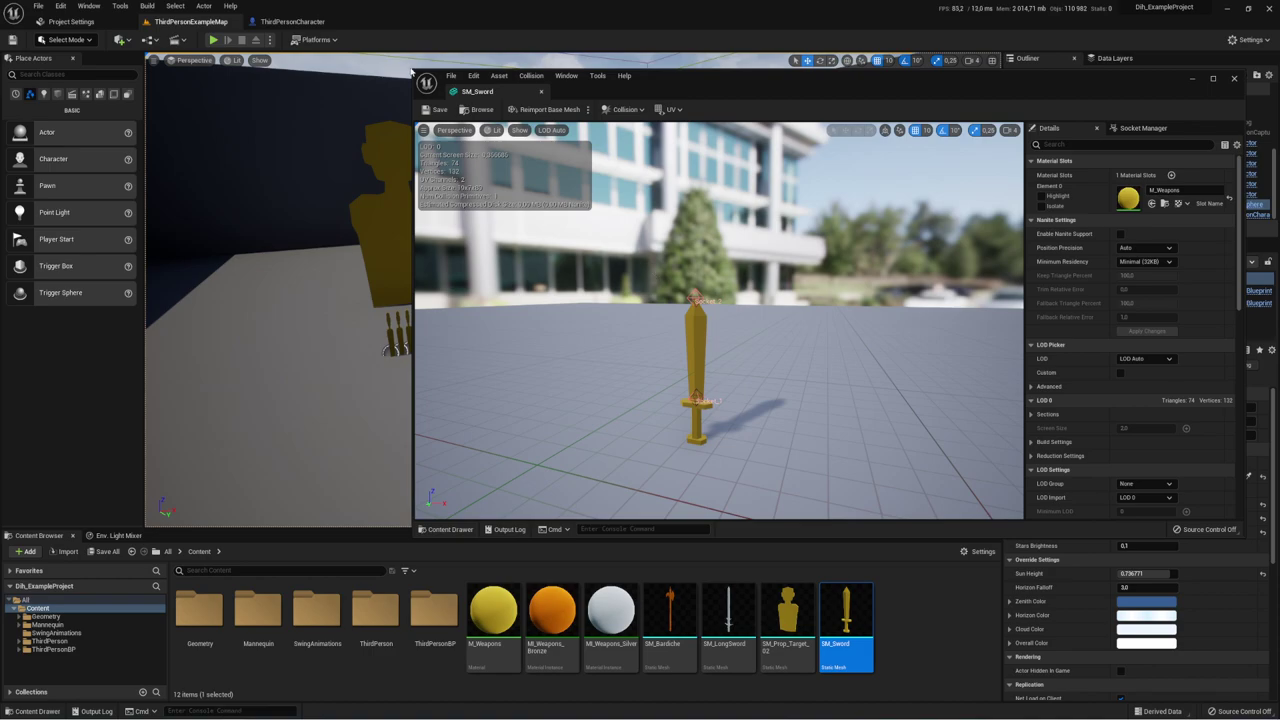
left_click(541, 93)
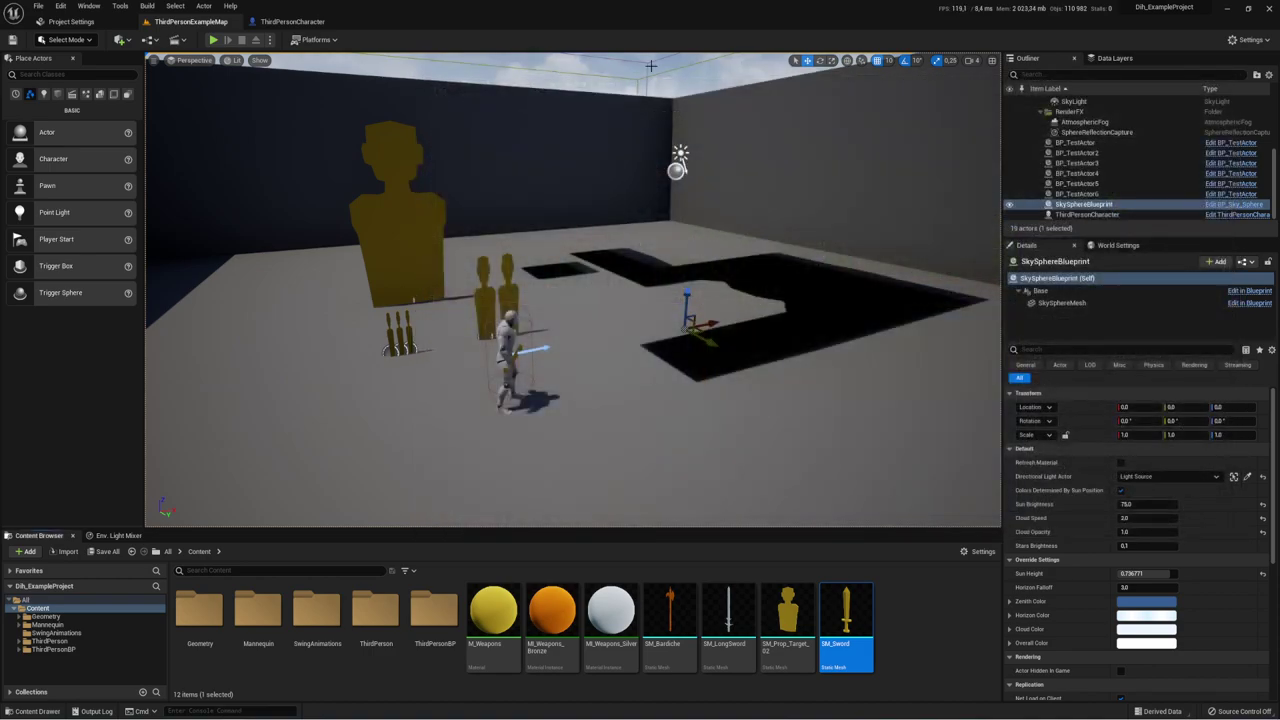
Step: Play the example map, swinging the sword at walls and yellow targets to show hit traces, then stop
left_click(213, 40)
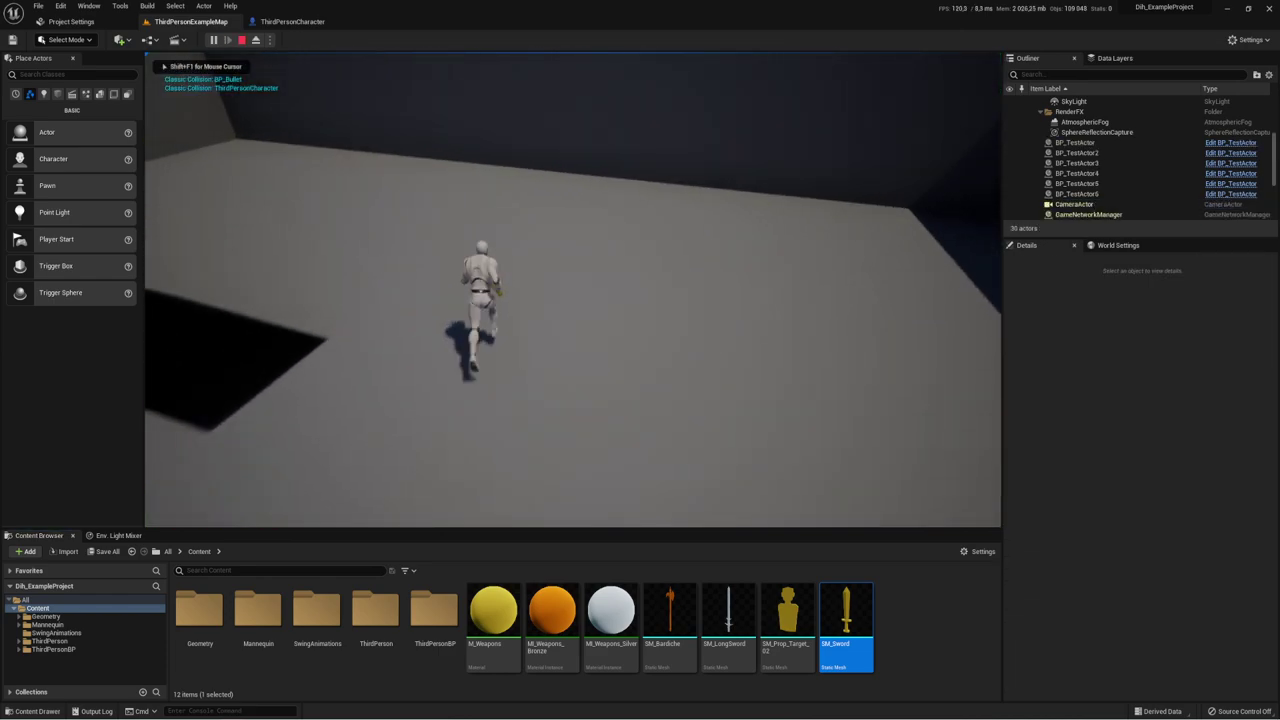
left_click(573, 290)
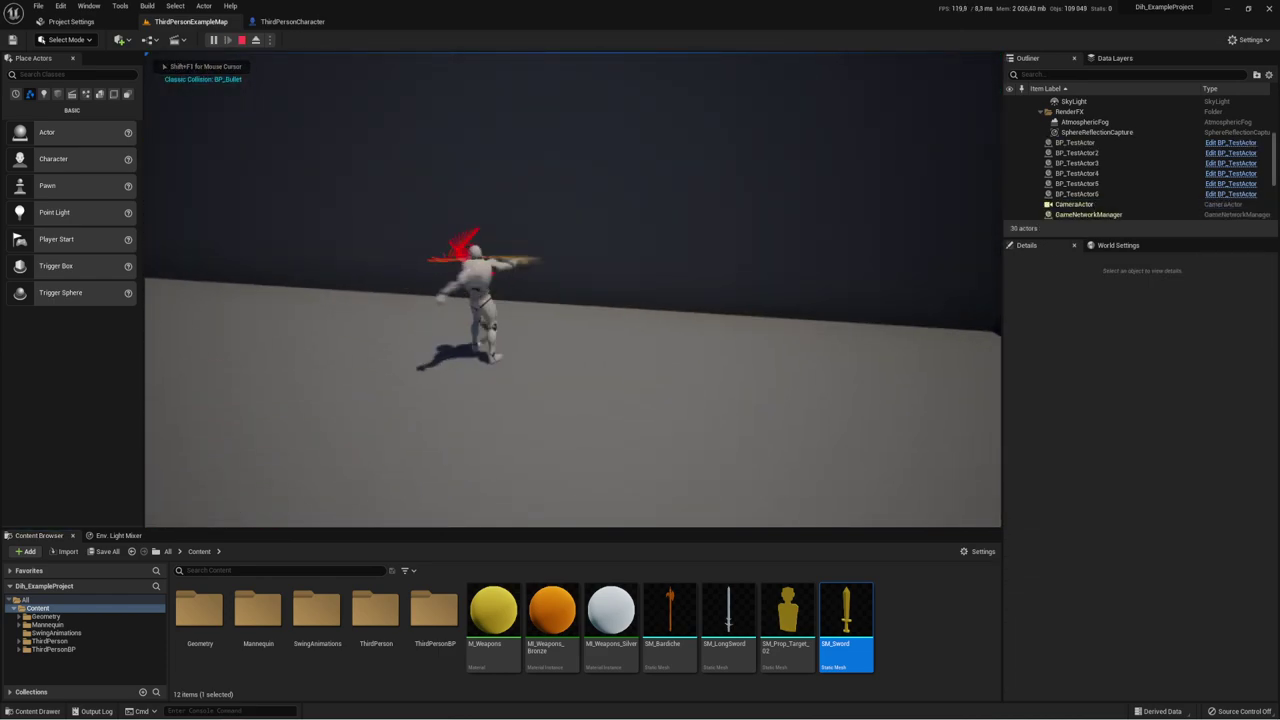
left_click(573, 290)
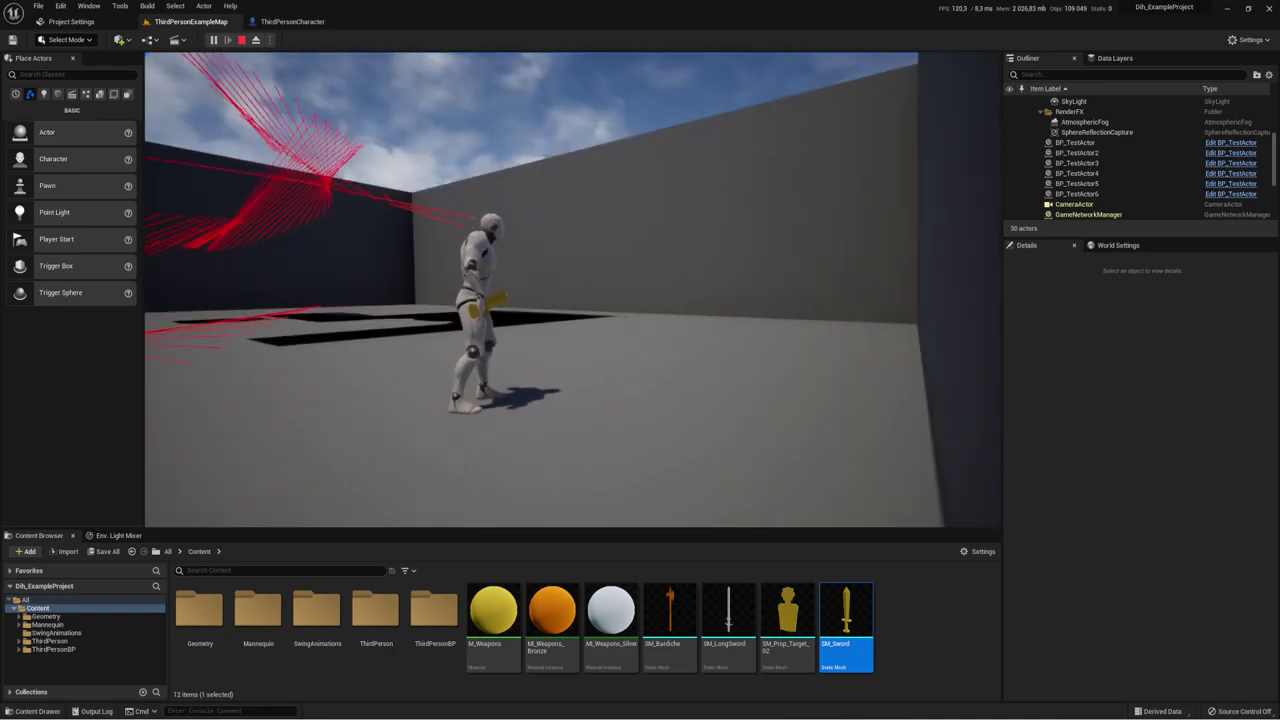
left_click(573, 290)
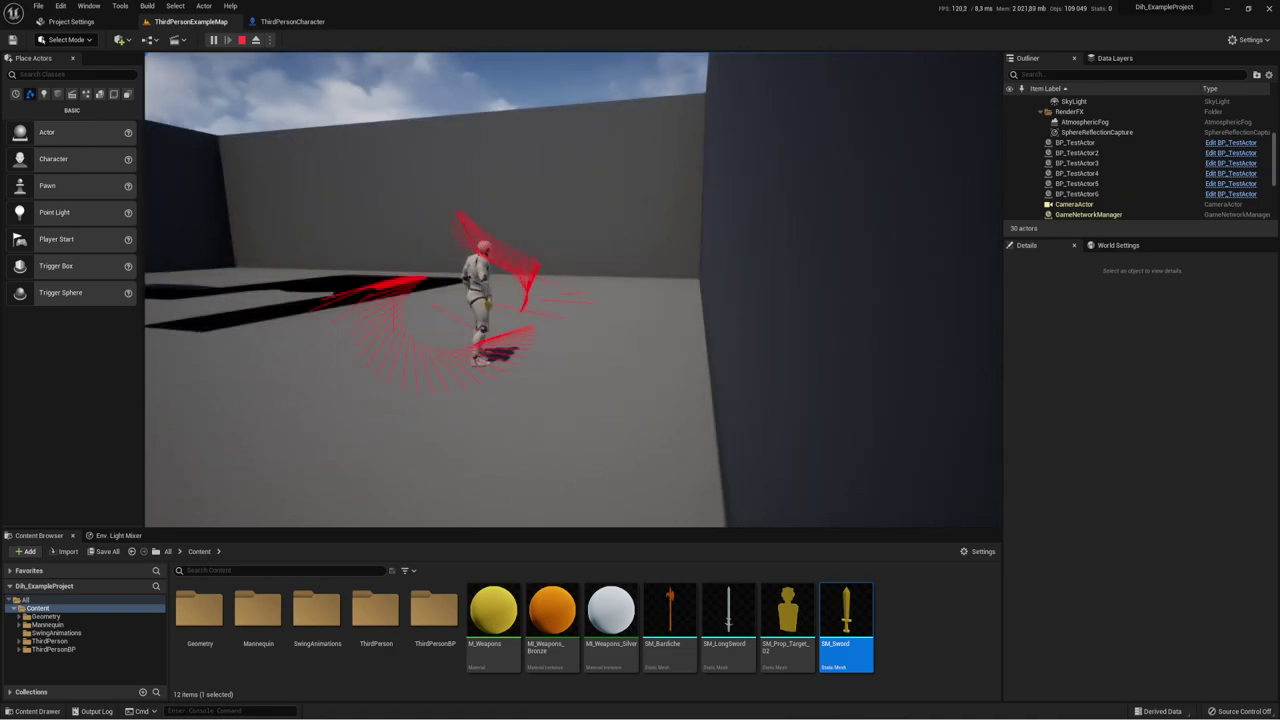
key("w")
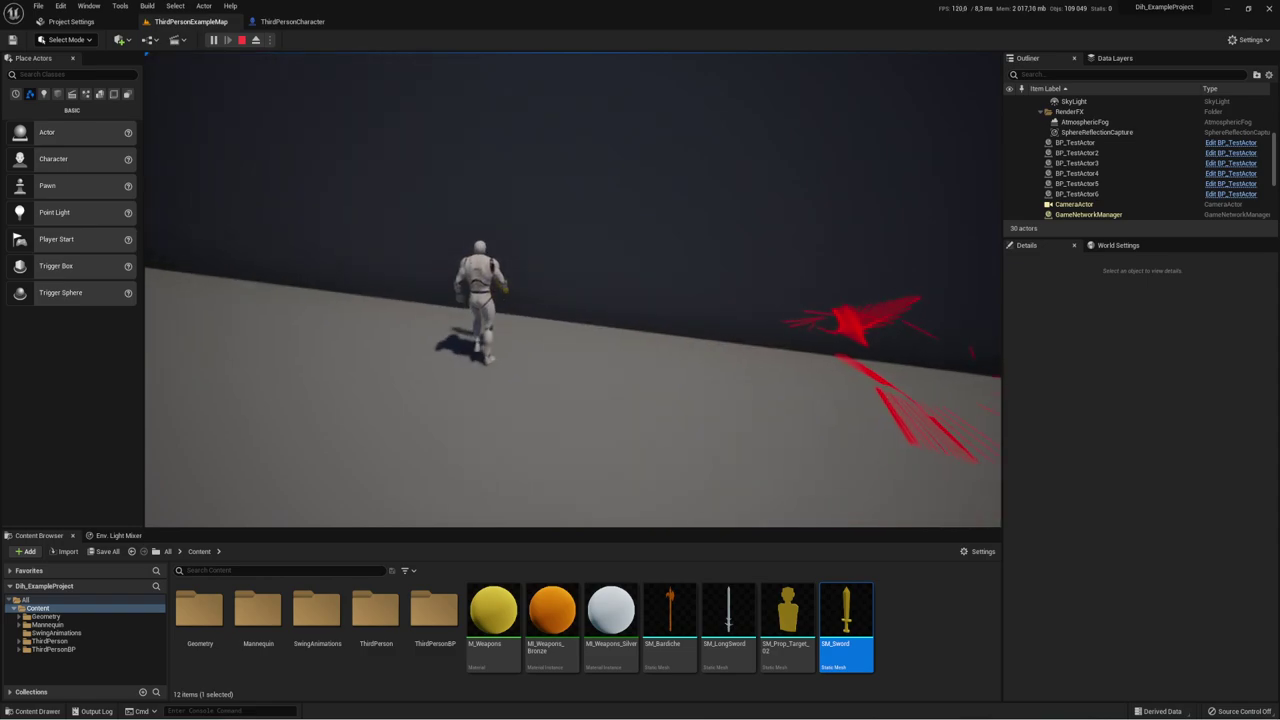
left_click(573, 290)
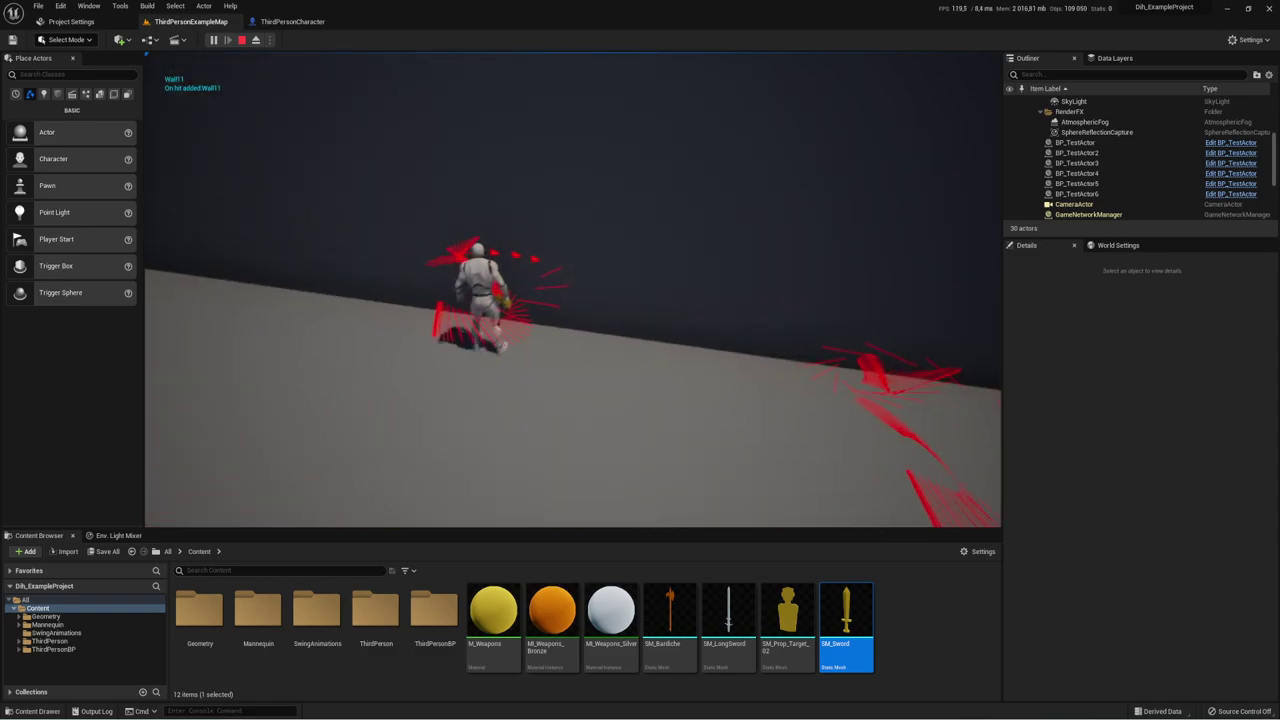
key("w")
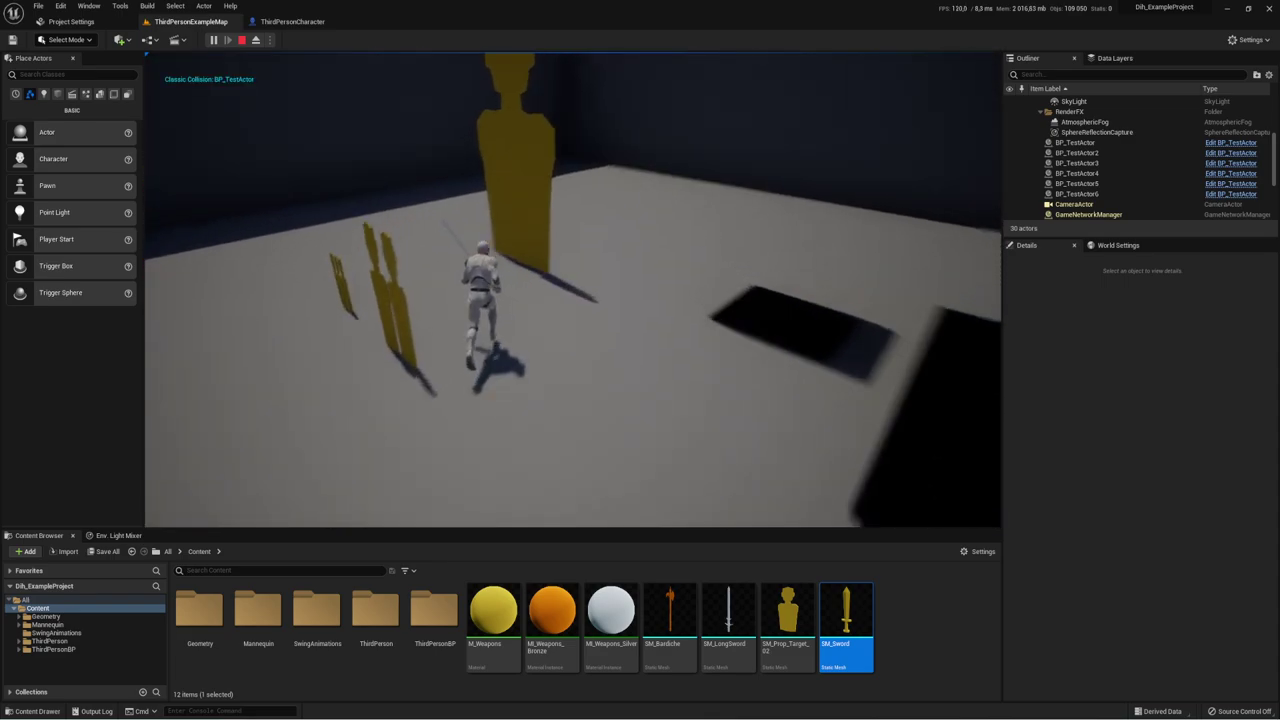
left_click(573, 290)
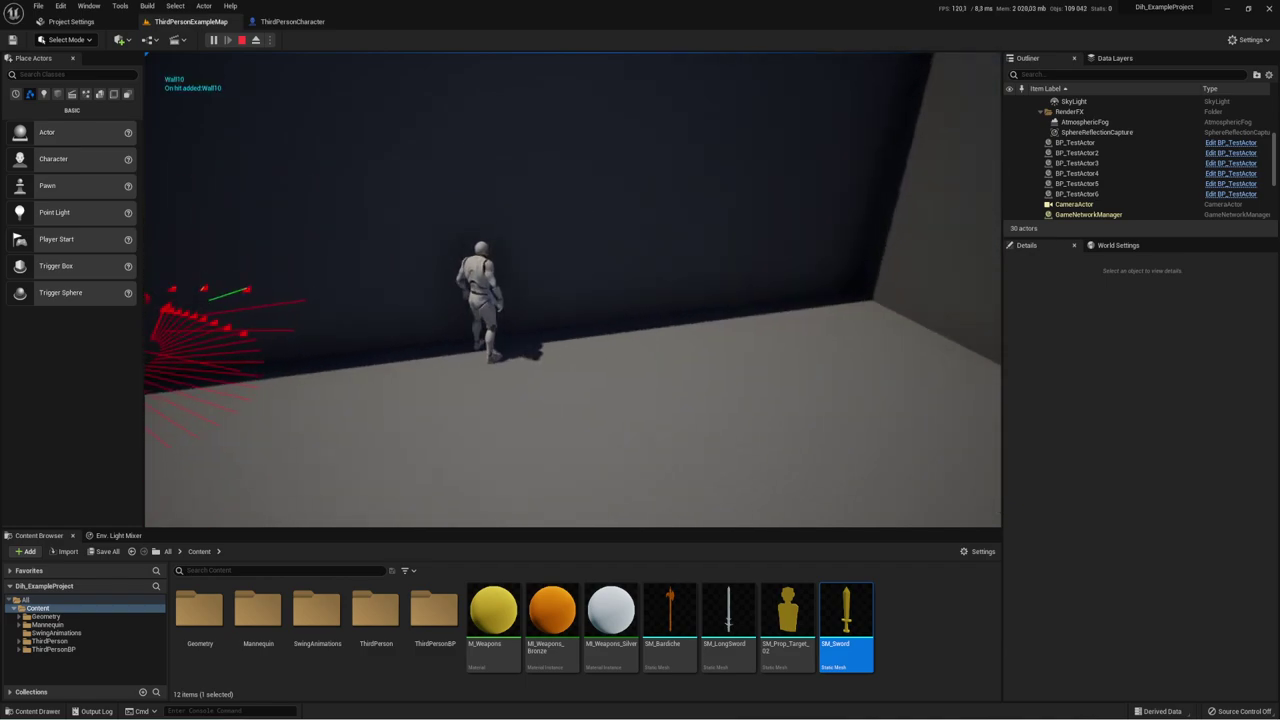
key("Escape")
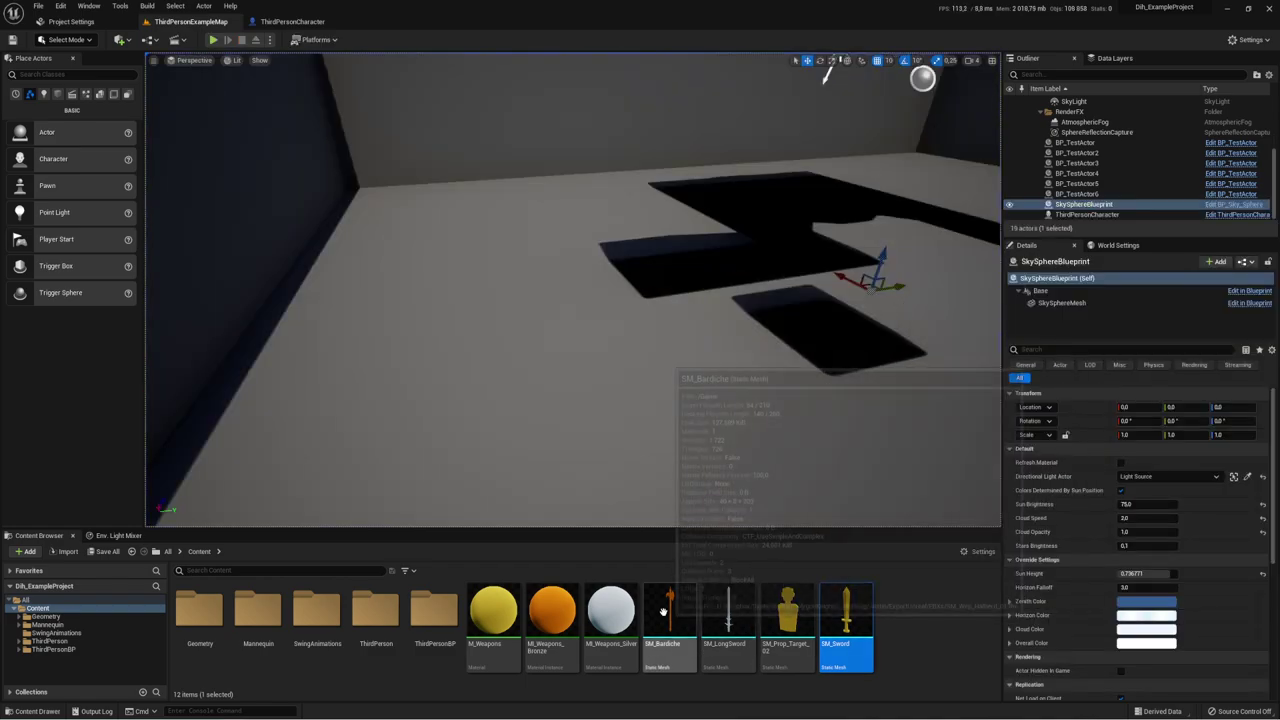
Step: Select the mannequin, open its ThirdPersonCharacter Blueprint and select the DitHitActor component
right_click_drag(826, 76, 803, 181)
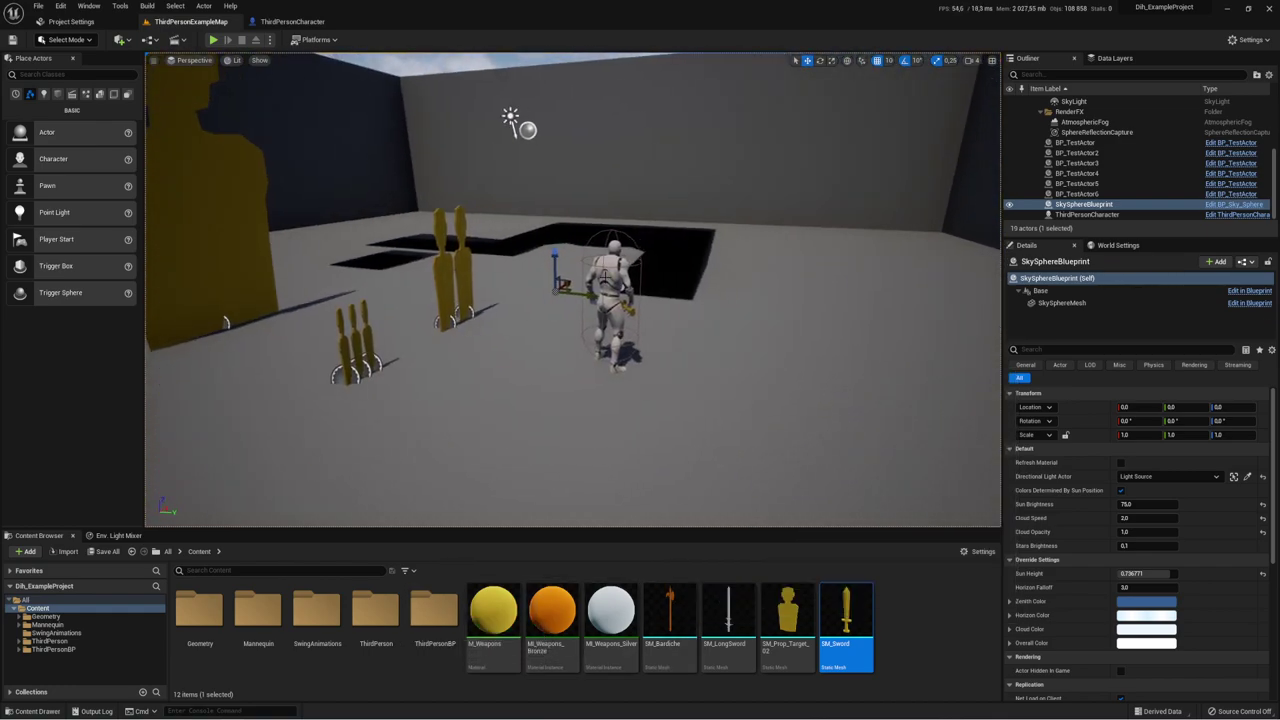
left_click(611, 283)
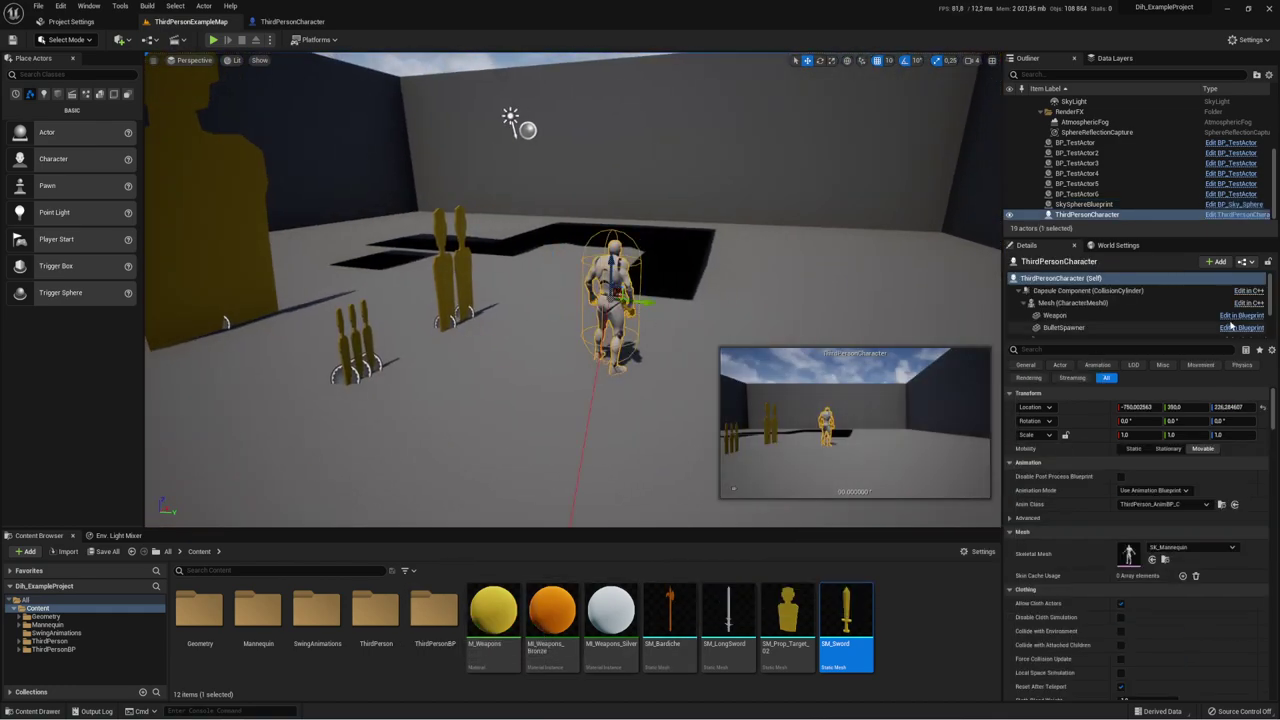
left_click(1231, 216)
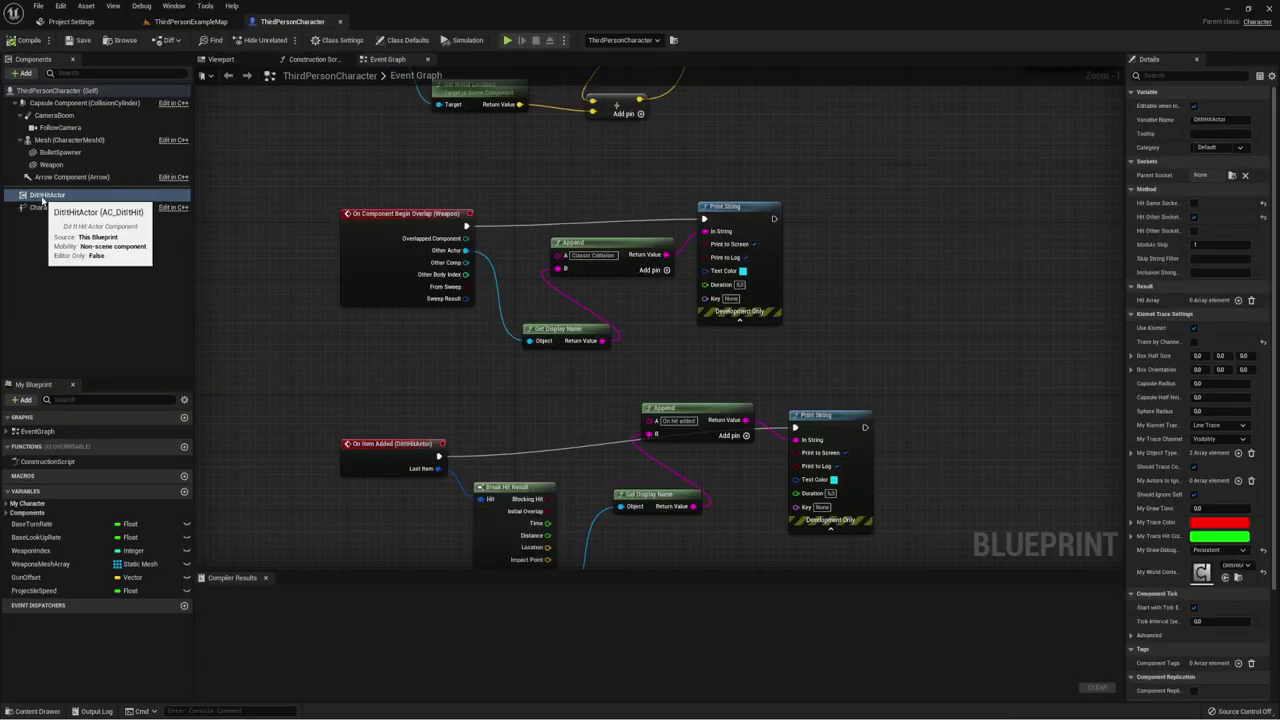
left_click(42, 198)
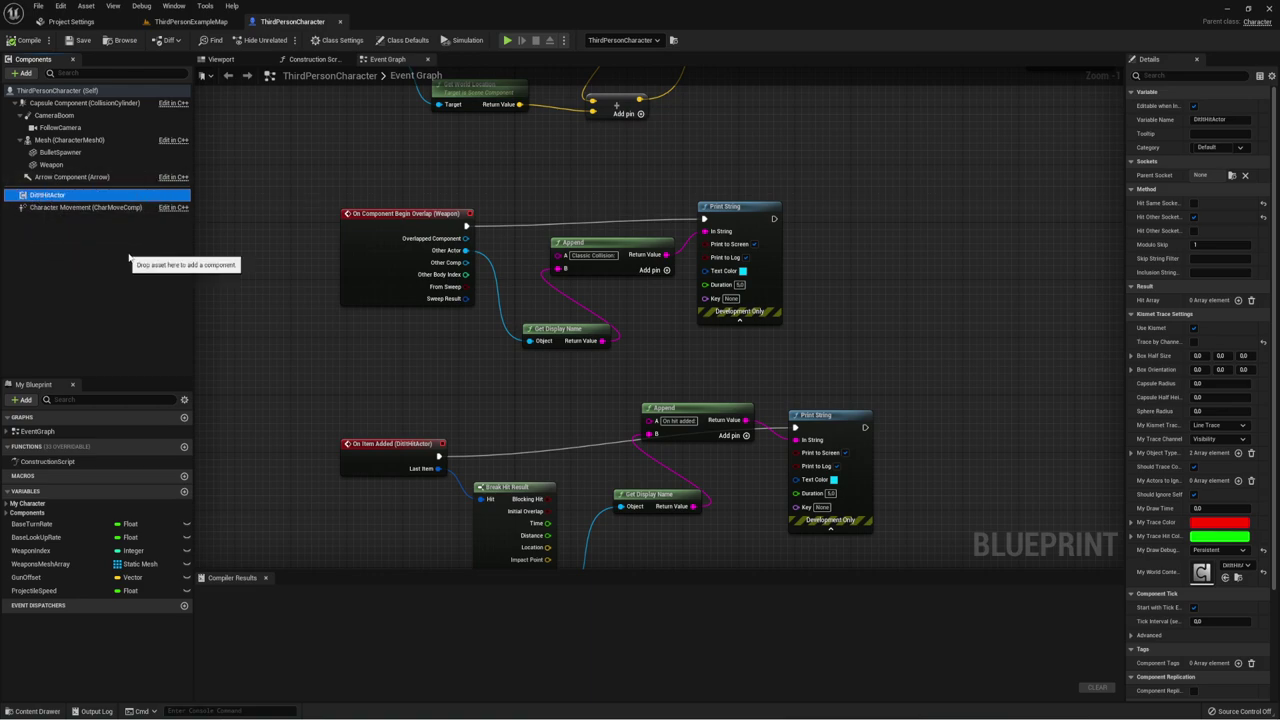
Step: Navigate the Event Graph to the weapon setup and Left Mouse Button attack nodes, selecting them
right_click_drag(568, 150, 506, 360)
scroll(568, 274, "down", 1)
scroll(568, 274, "down", 1)
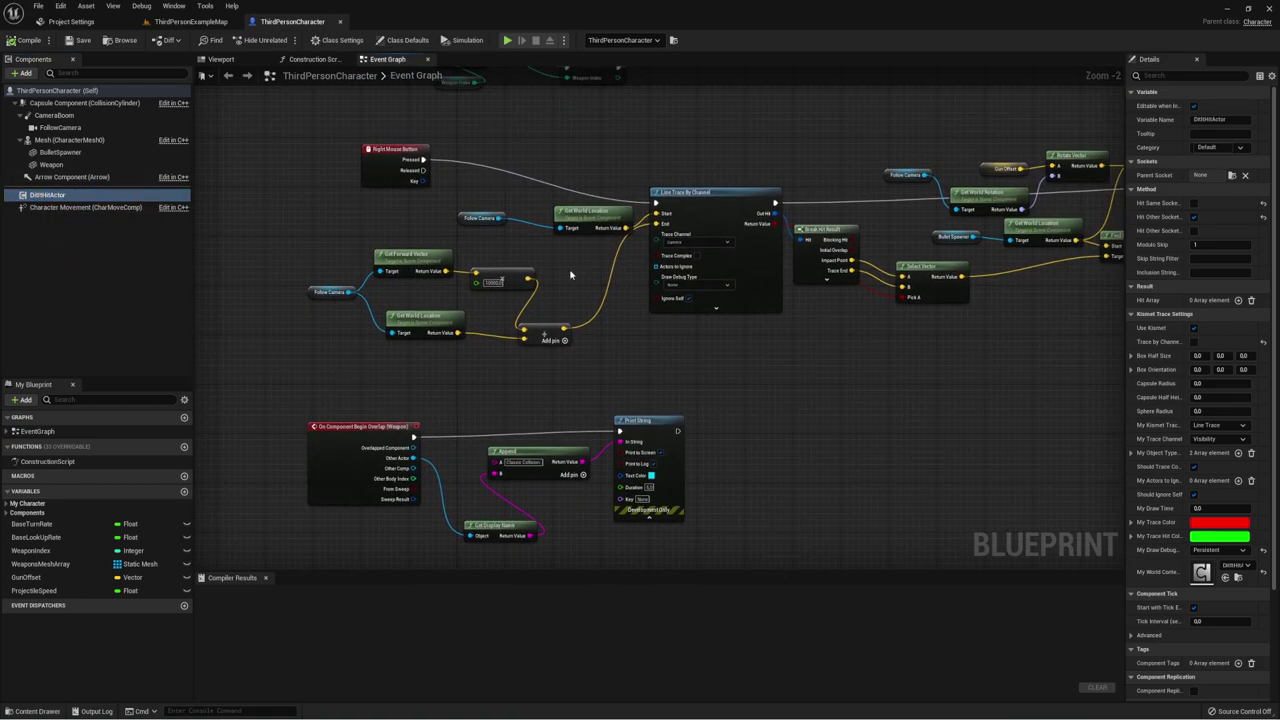
scroll(568, 274, "down", 1)
scroll(568, 274, "up", 1)
scroll(568, 280, "up", 1)
scroll(566, 300, "up", 1)
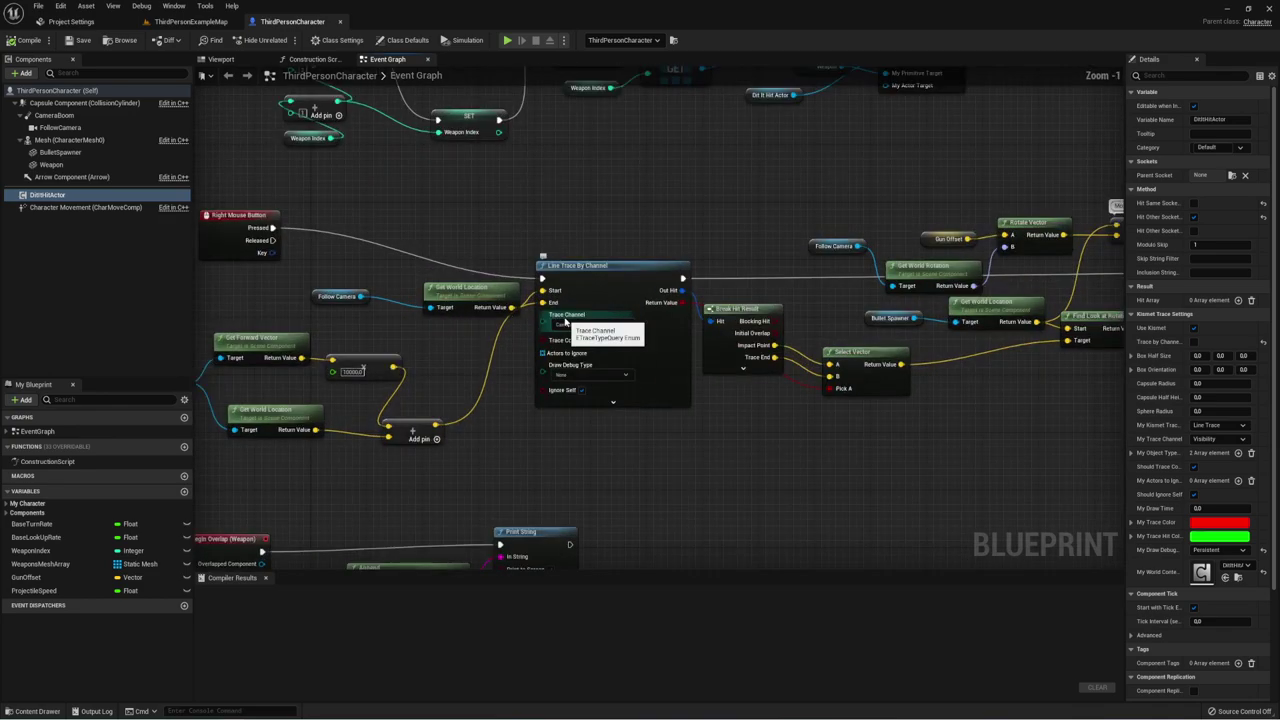
scroll(614, 420, "down", 1)
scroll(620, 380, "down", 1)
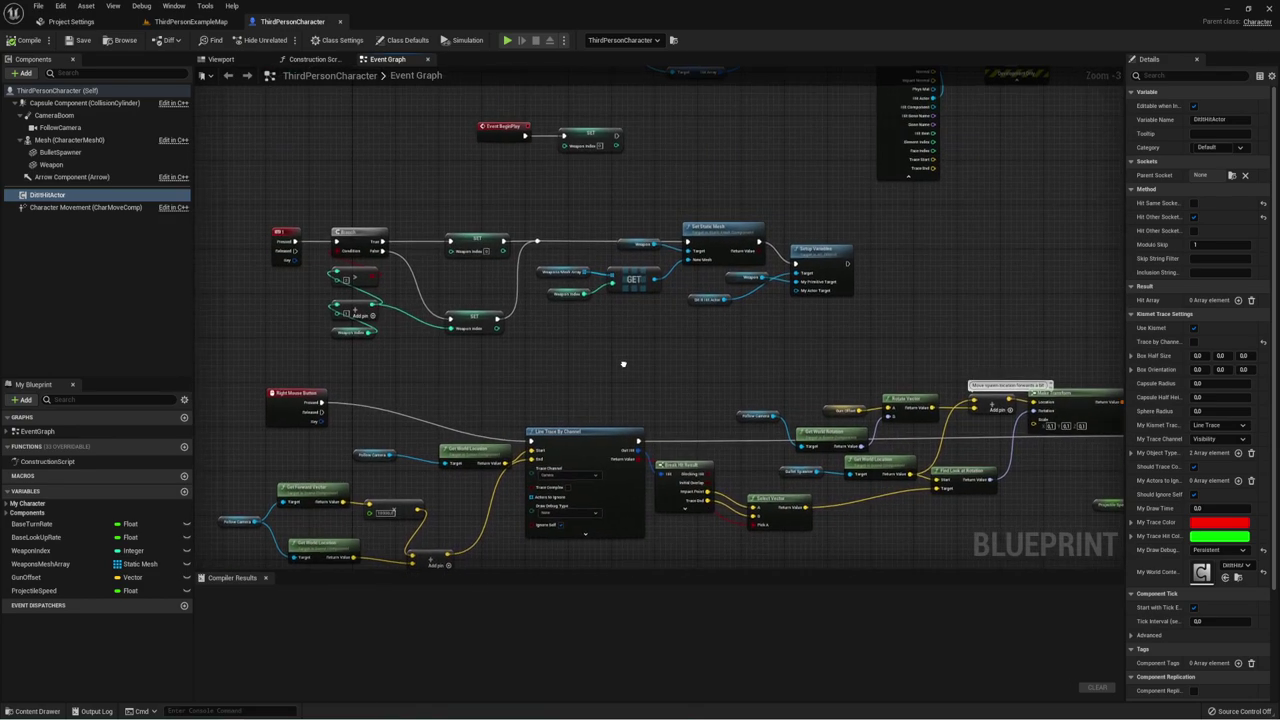
mouse_move(623, 363)
right_mouse_down()
mouse_move(671, 401)
mouse_move(694, 543)
right_mouse_up()
right_click_drag(543, 206, 432, 295)
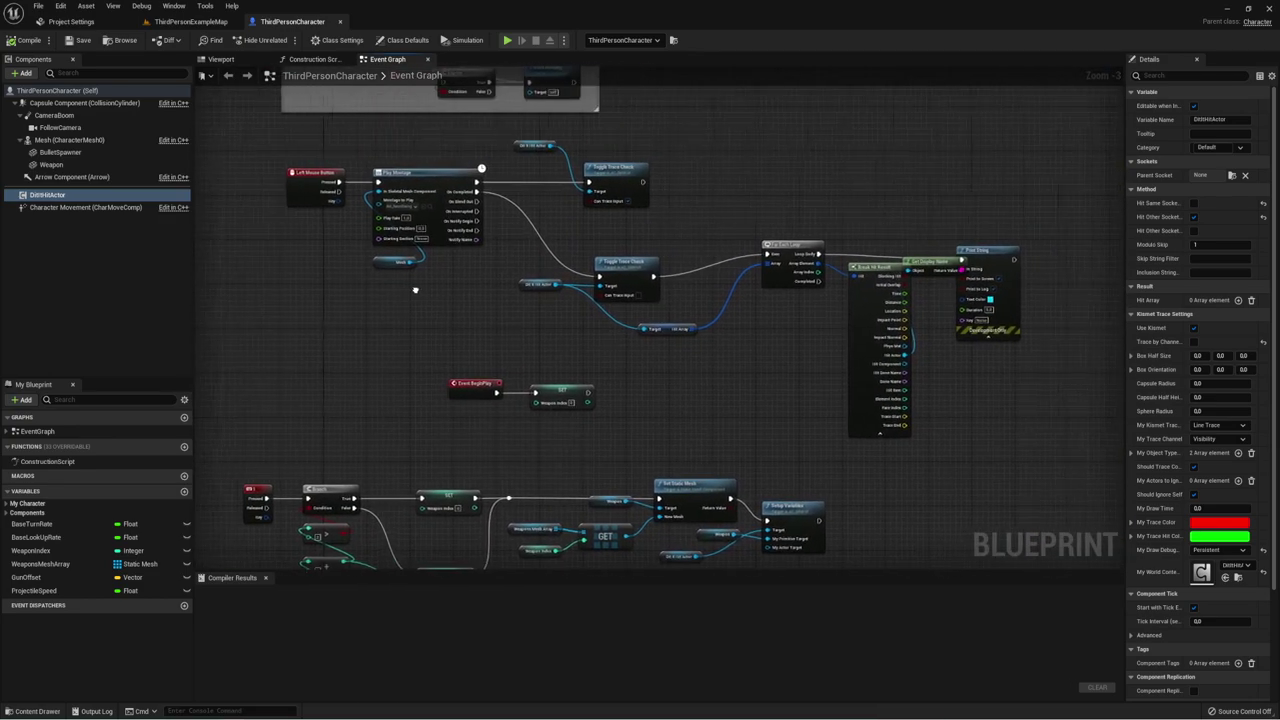
left_click_drag(304, 191, 409, 151)
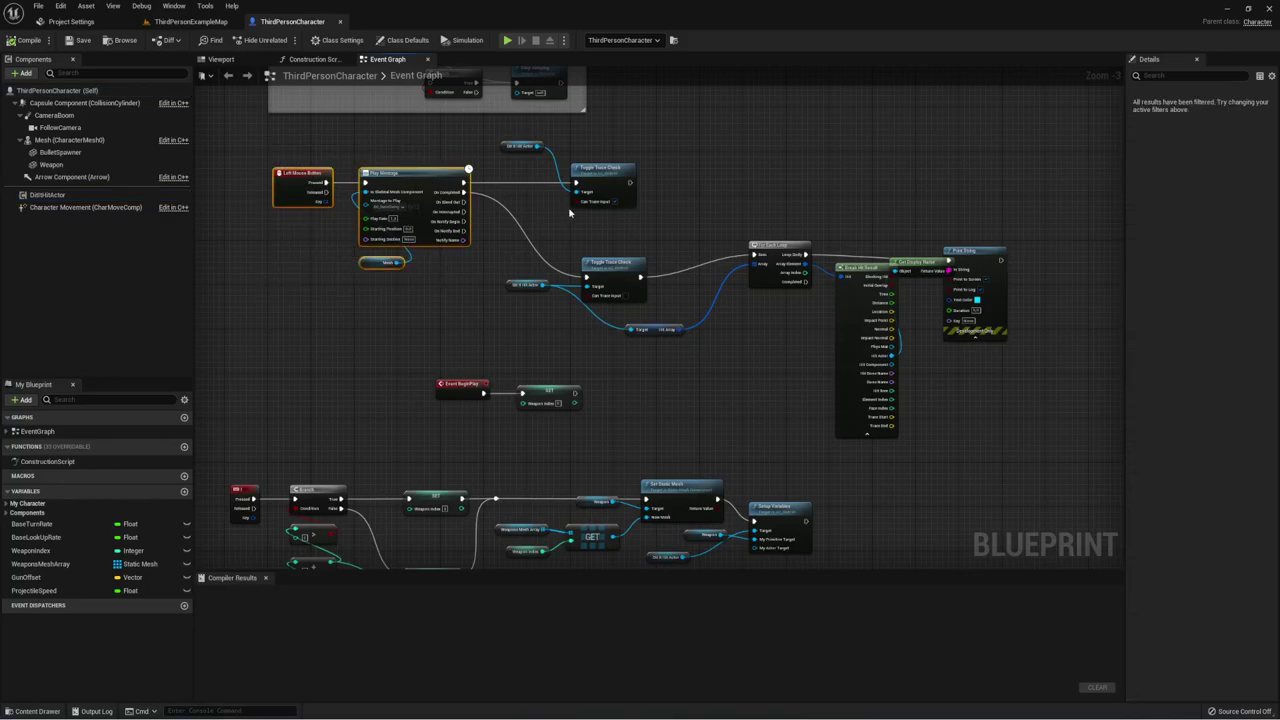
Step: Inspect the Toggle Trace Check and trace loop nodes, then view all input event groups
left_click(533, 221)
scroll(533, 221, "up", 1)
scroll(533, 245, "up", 1)
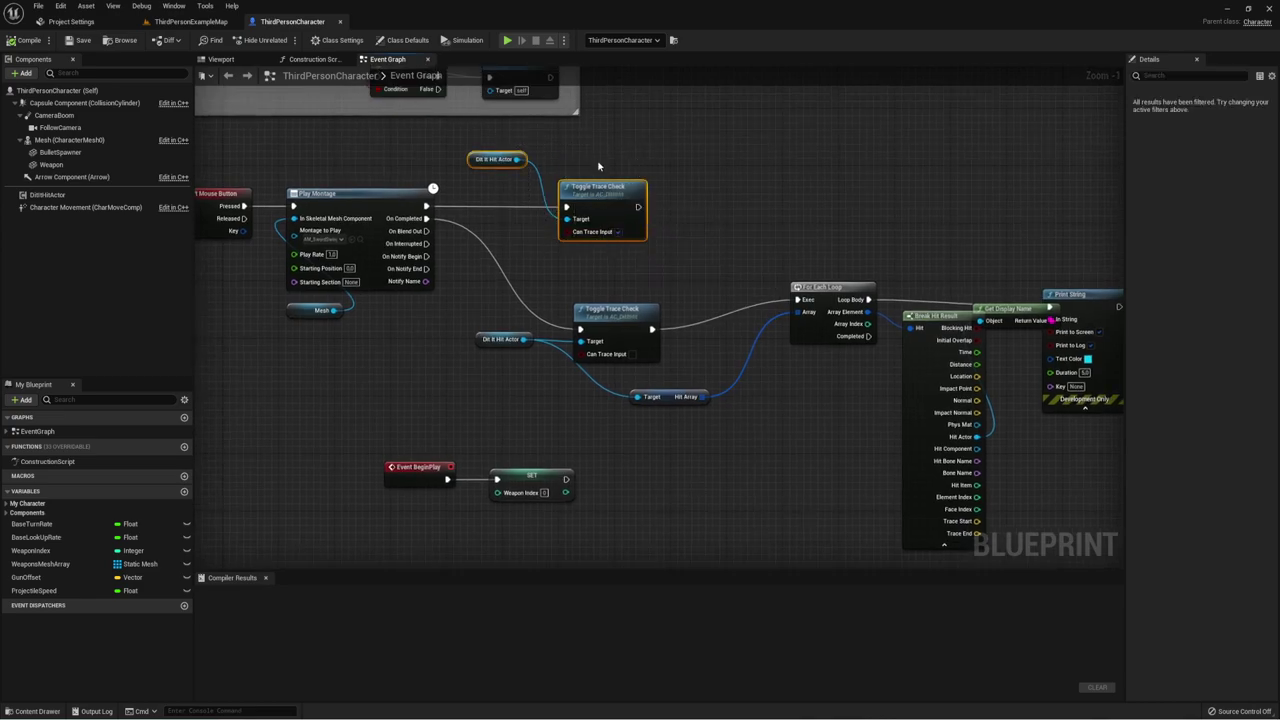
left_click_drag(682, 262, 700, 277)
mouse_move(700, 277)
right_mouse_down()
mouse_move(600, 222)
mouse_move(476, 201)
right_mouse_up()
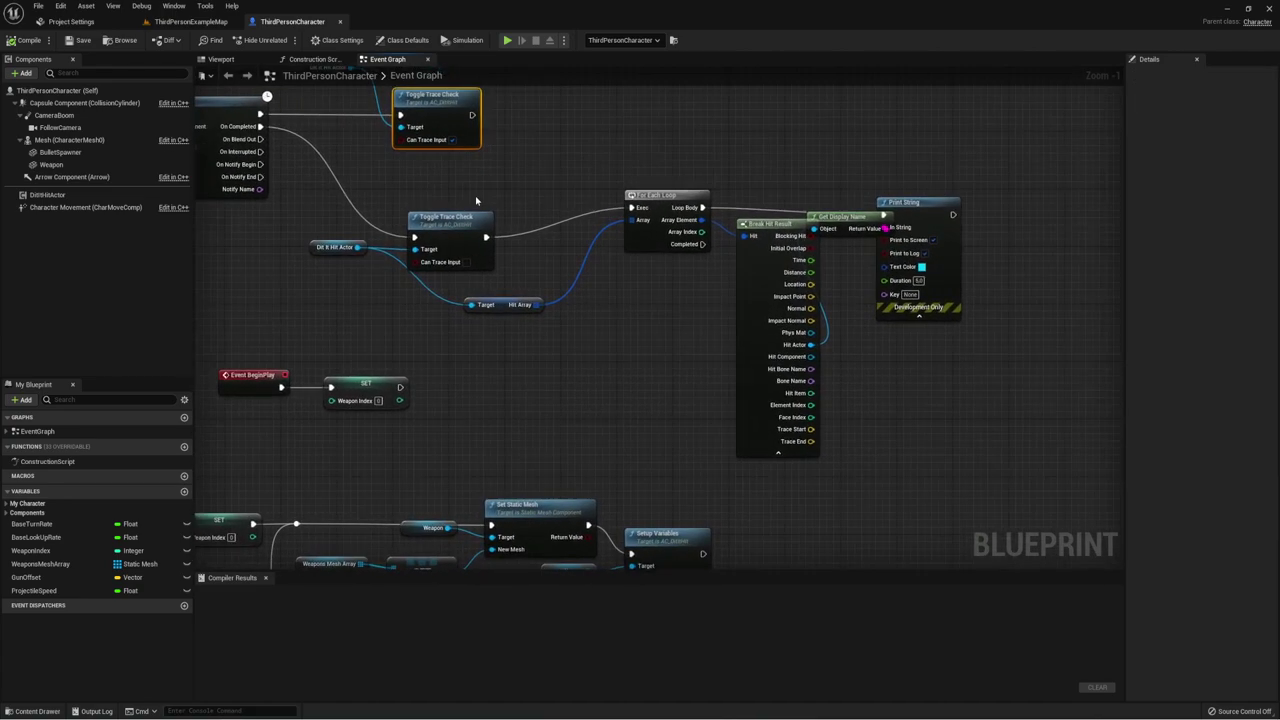
right_click_drag(570, 365, 646, 375)
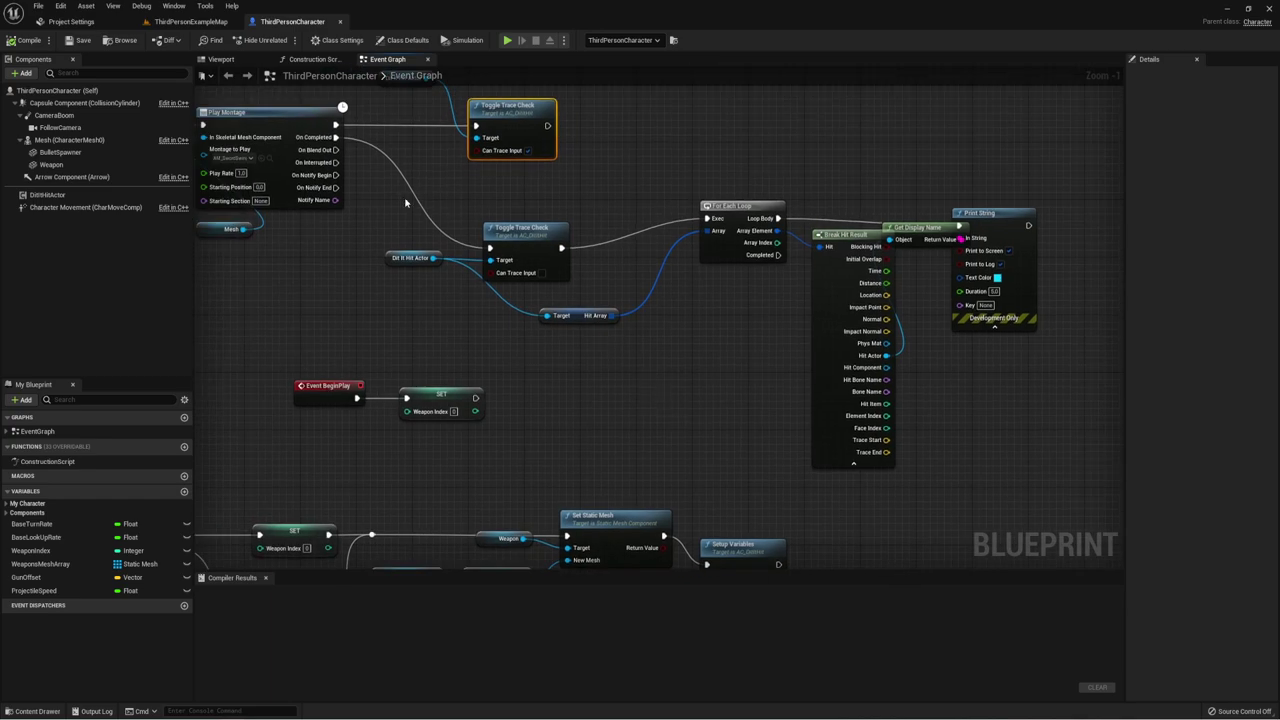
left_click_drag(398, 210, 1060, 293)
left_click(452, 328)
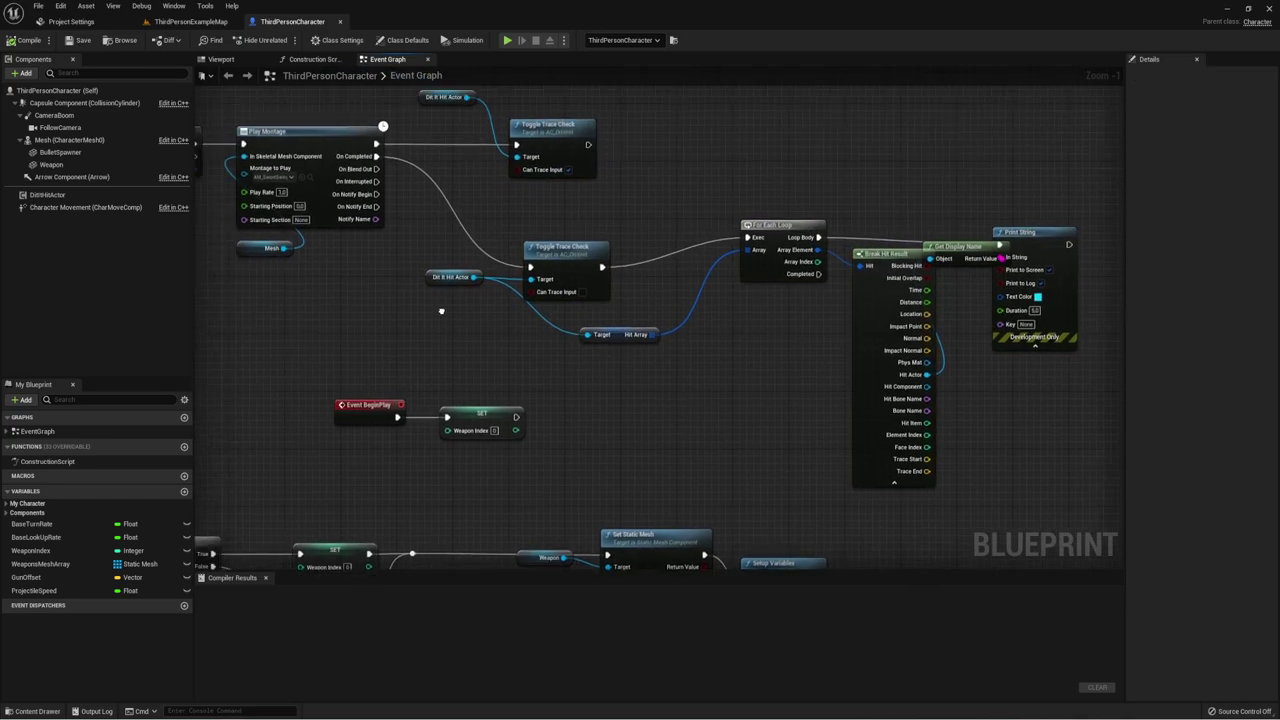
right_click_drag(383, 199, 633, 280)
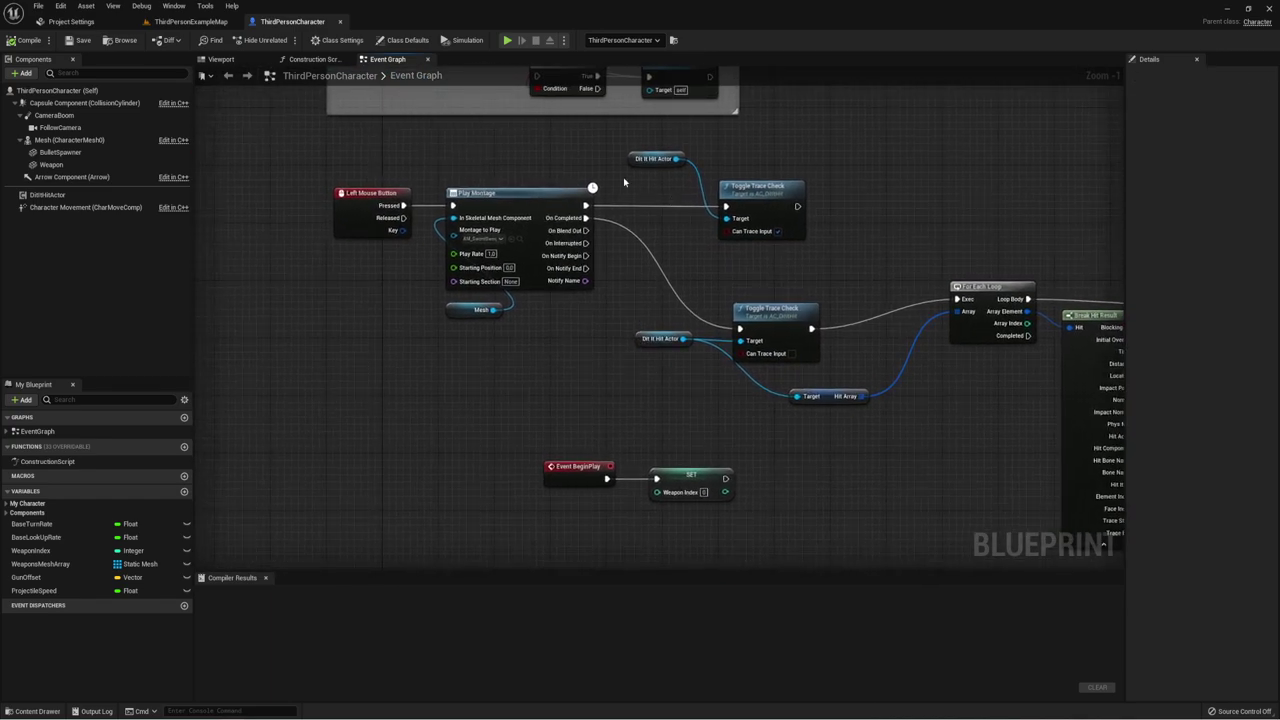
scroll(623, 183, "down", 3)
mouse_move(534, 209)
right_mouse_down()
mouse_move(541, 514)
mouse_move(506, 202)
right_mouse_up()
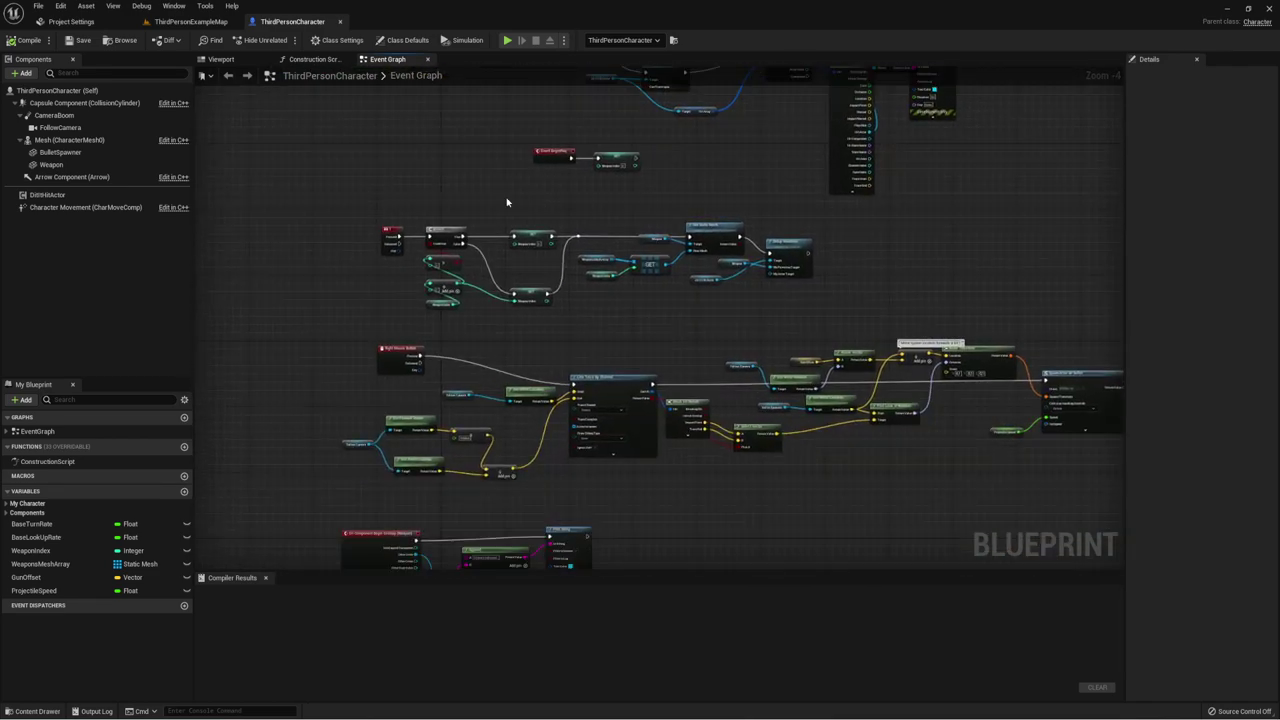
right_click_drag(459, 392, 445, 288)
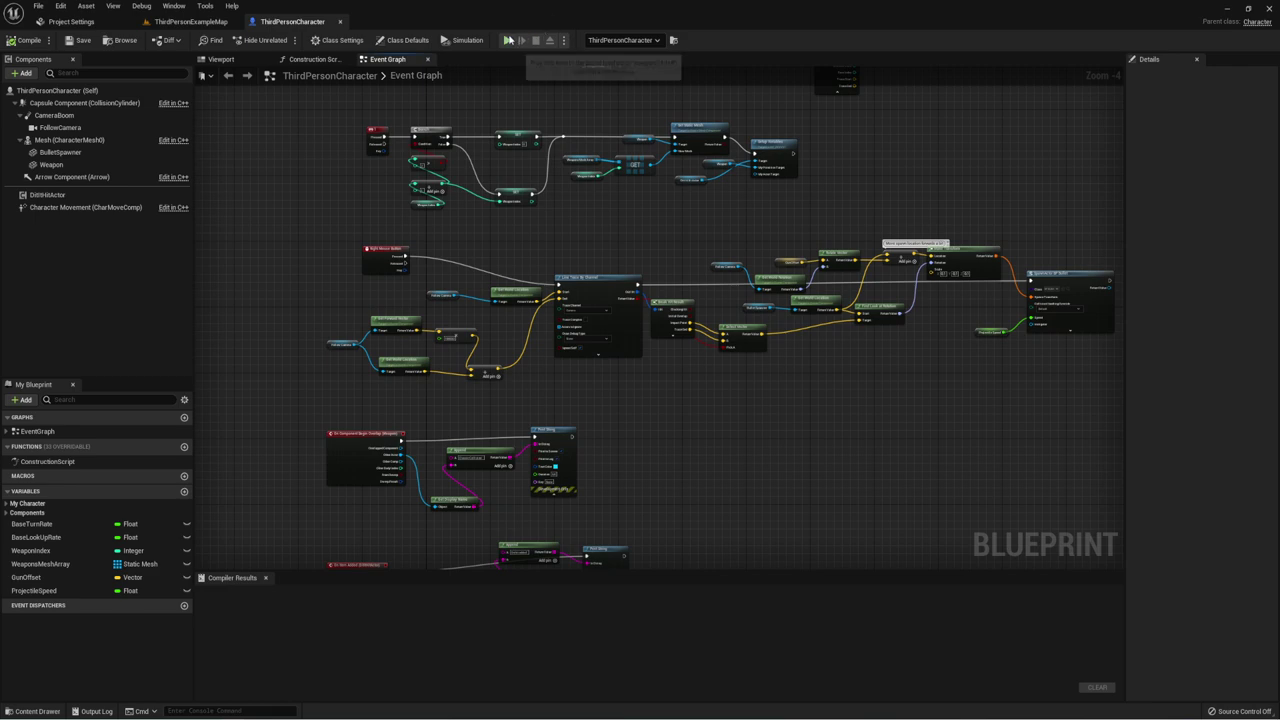
Step: Test-play the game, running and attacking toward the yellow target dummies, then stop
left_click(508, 40)
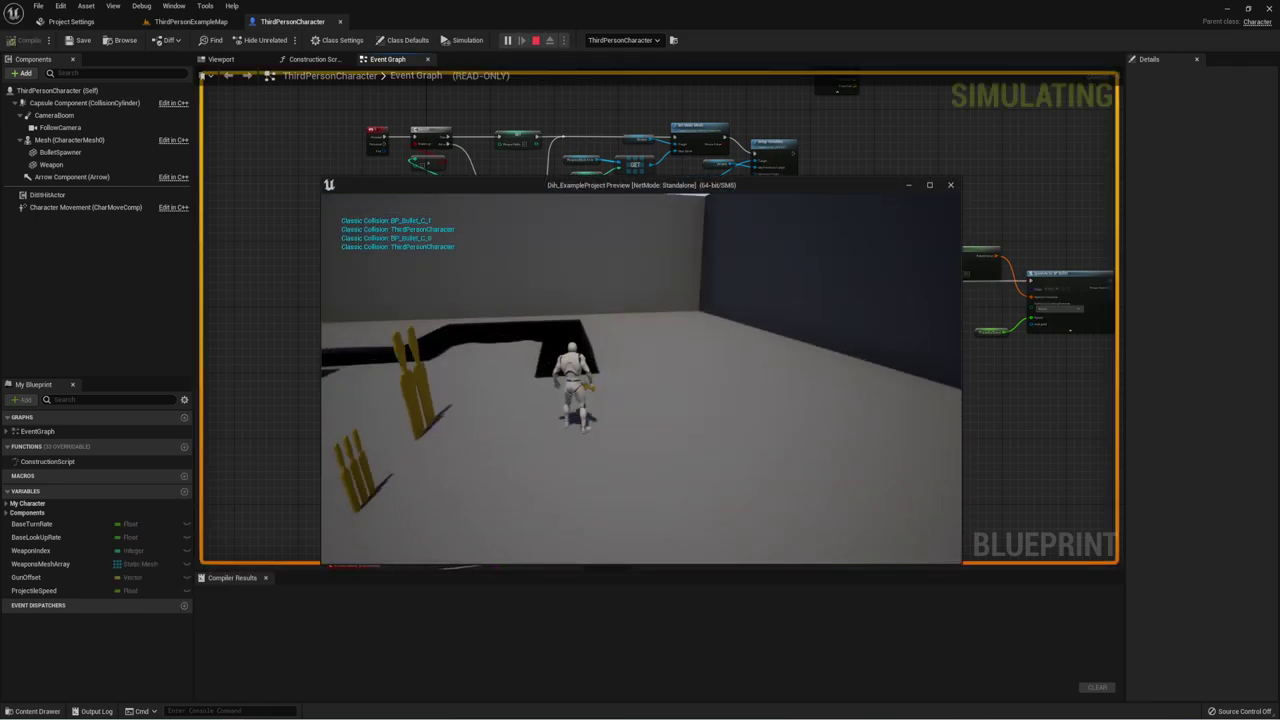
key("w")
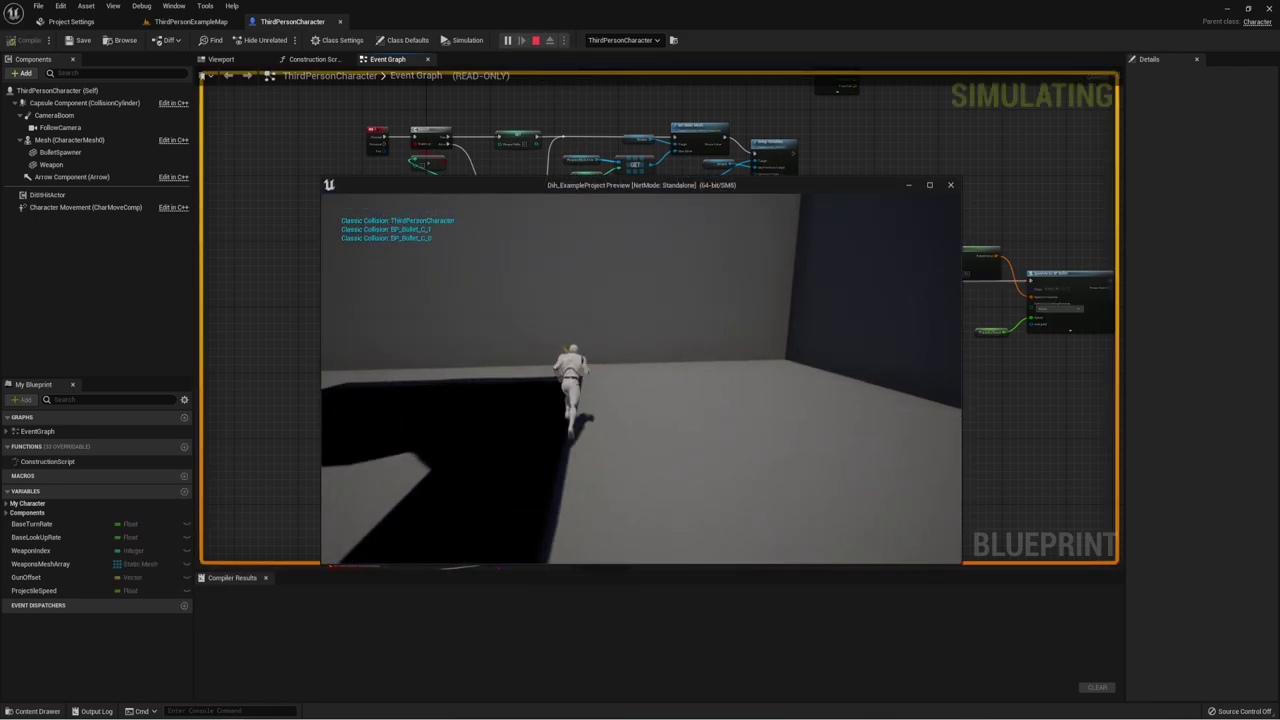
key("w")
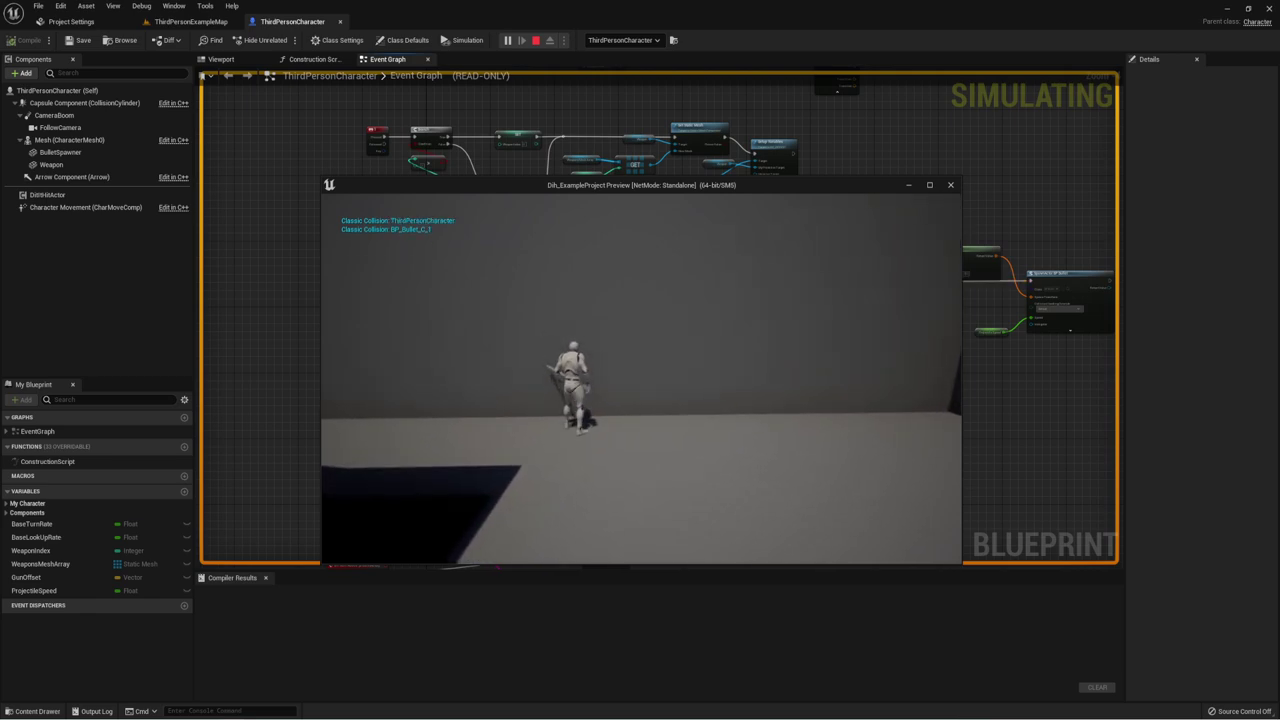
key("w")
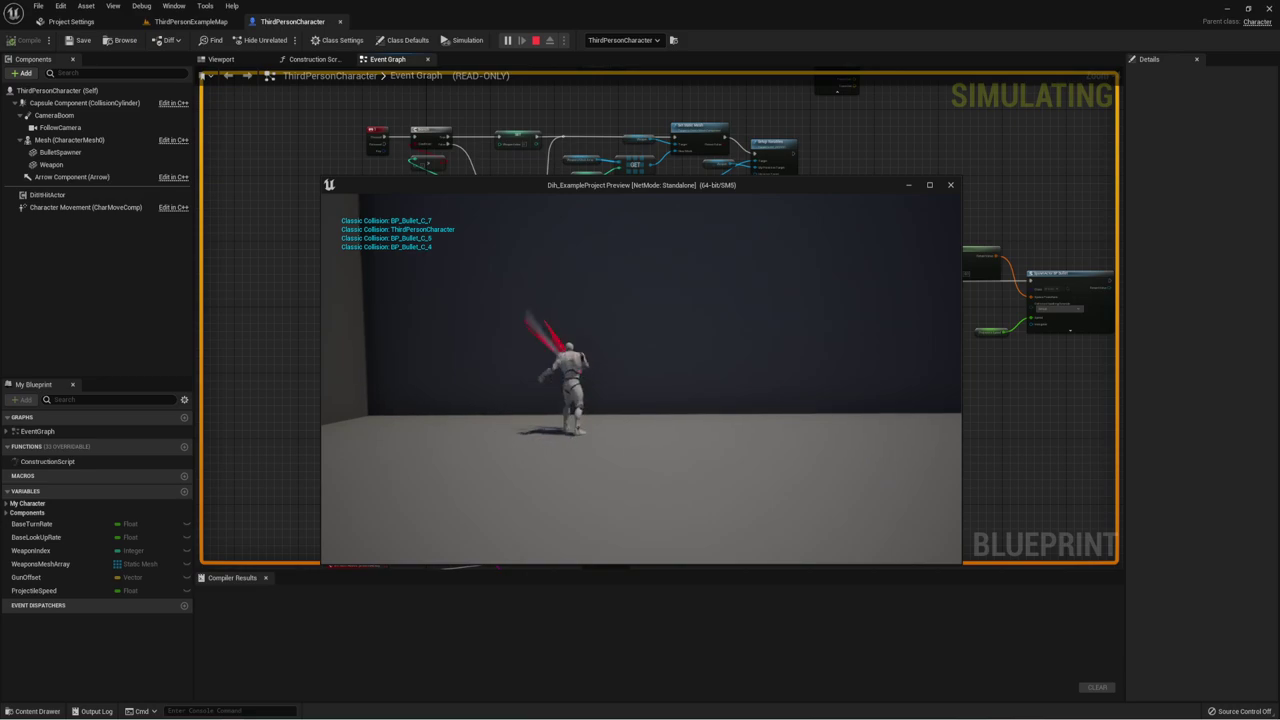
key("w")
key("w")
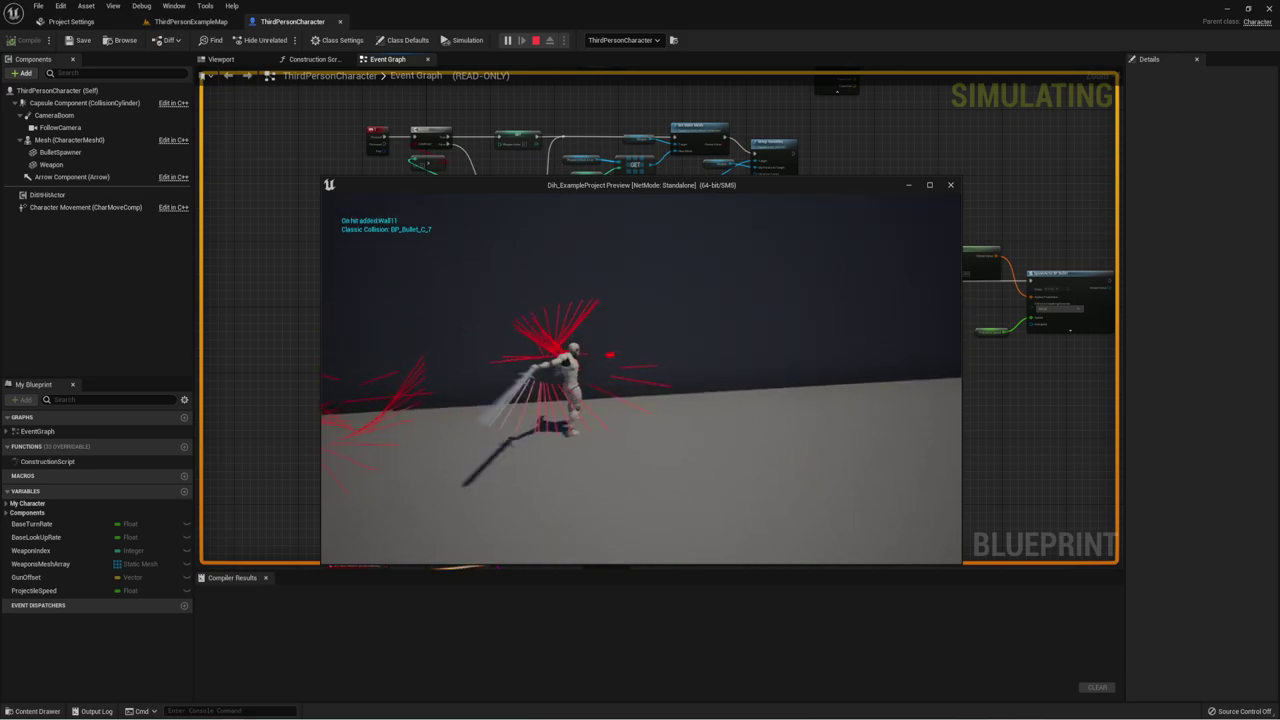
key("w")
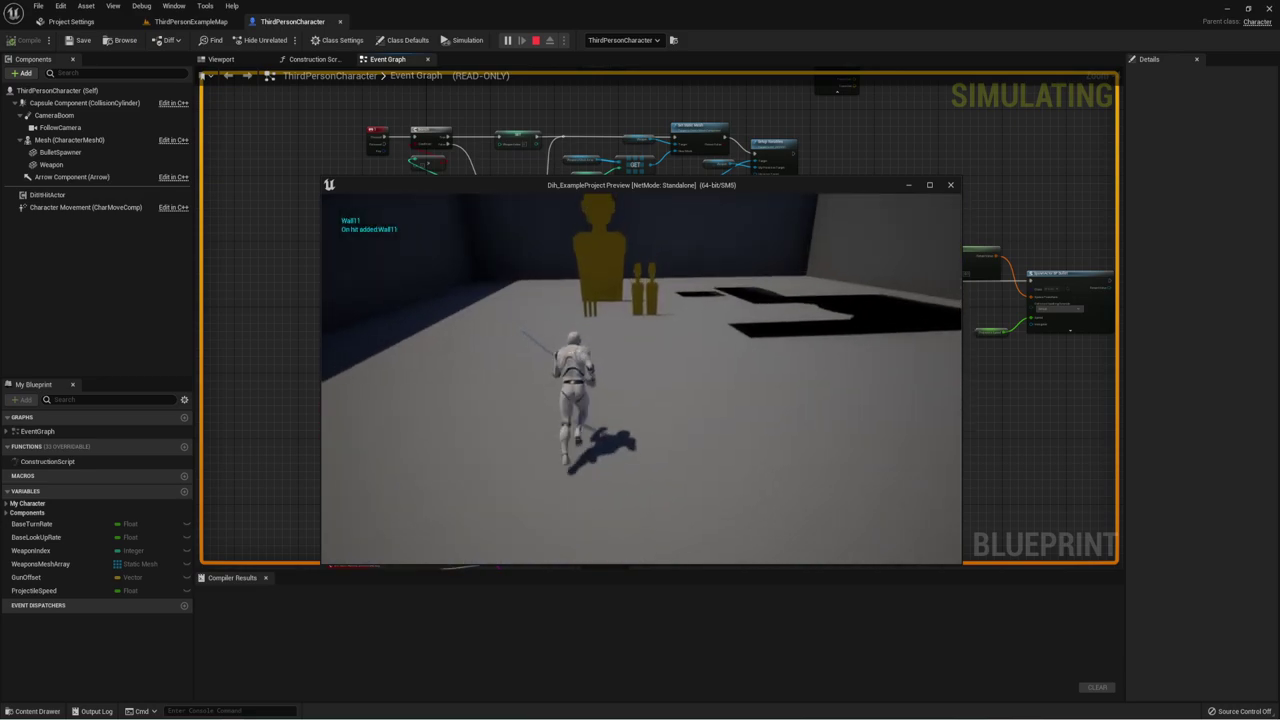
key("w")
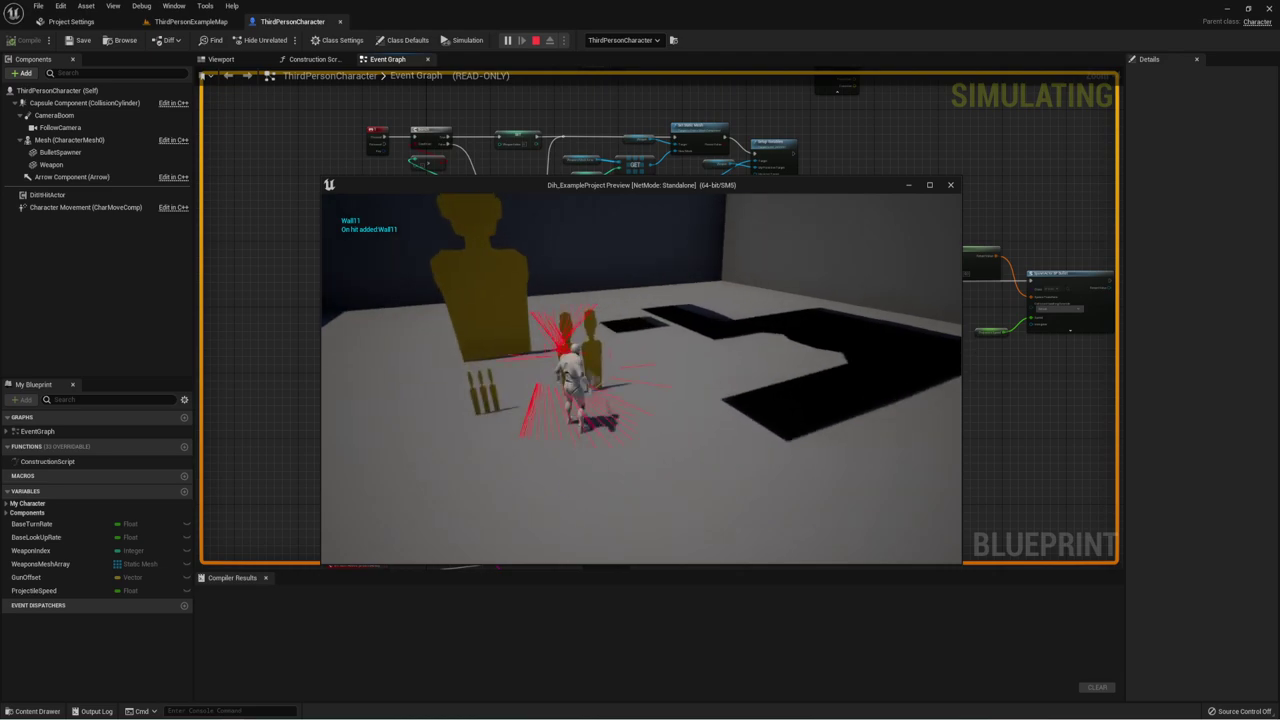
key("w")
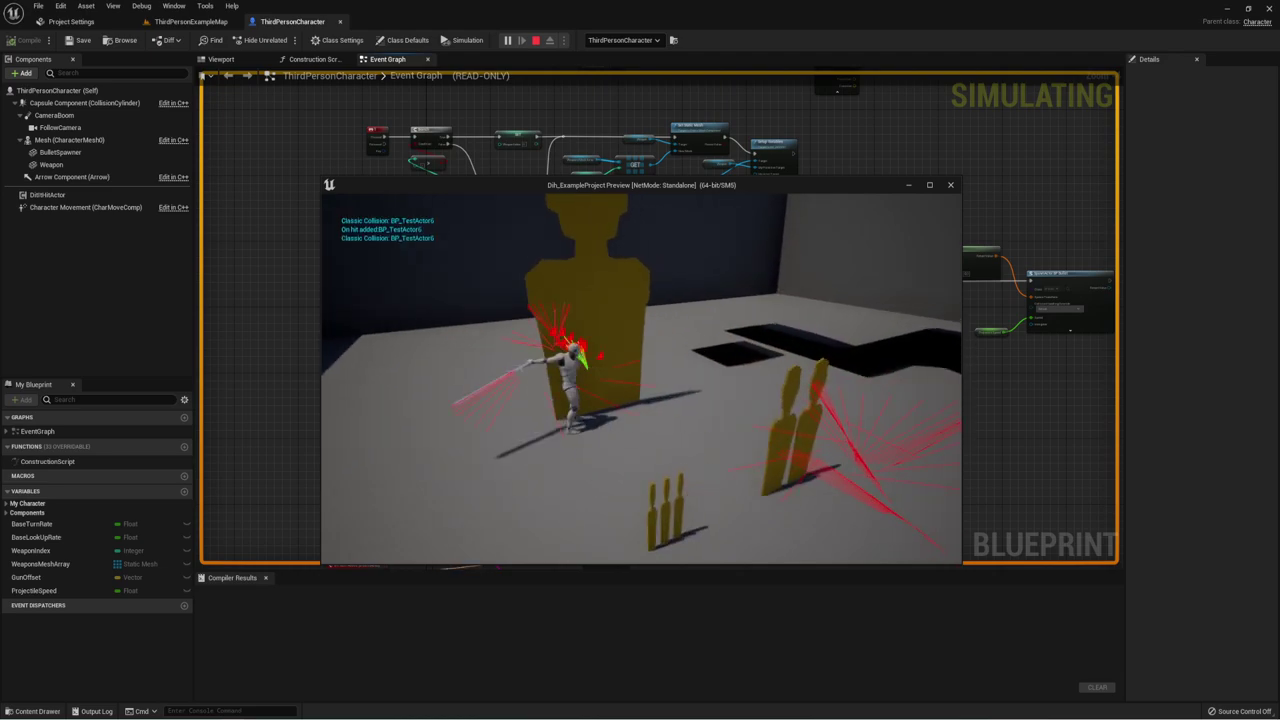
key("Escape")
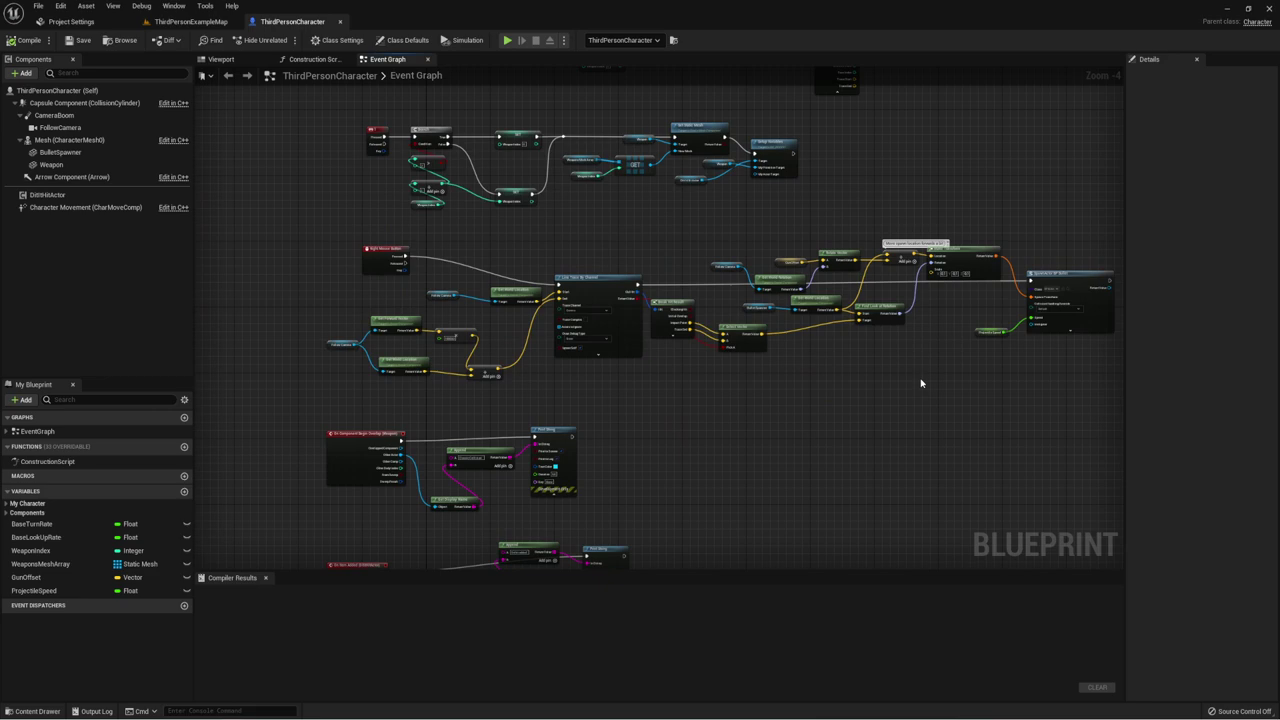
Step: Zoom the Event Graph and box-select the five On Item Added nodes
scroll(611, 480, "up", 5)
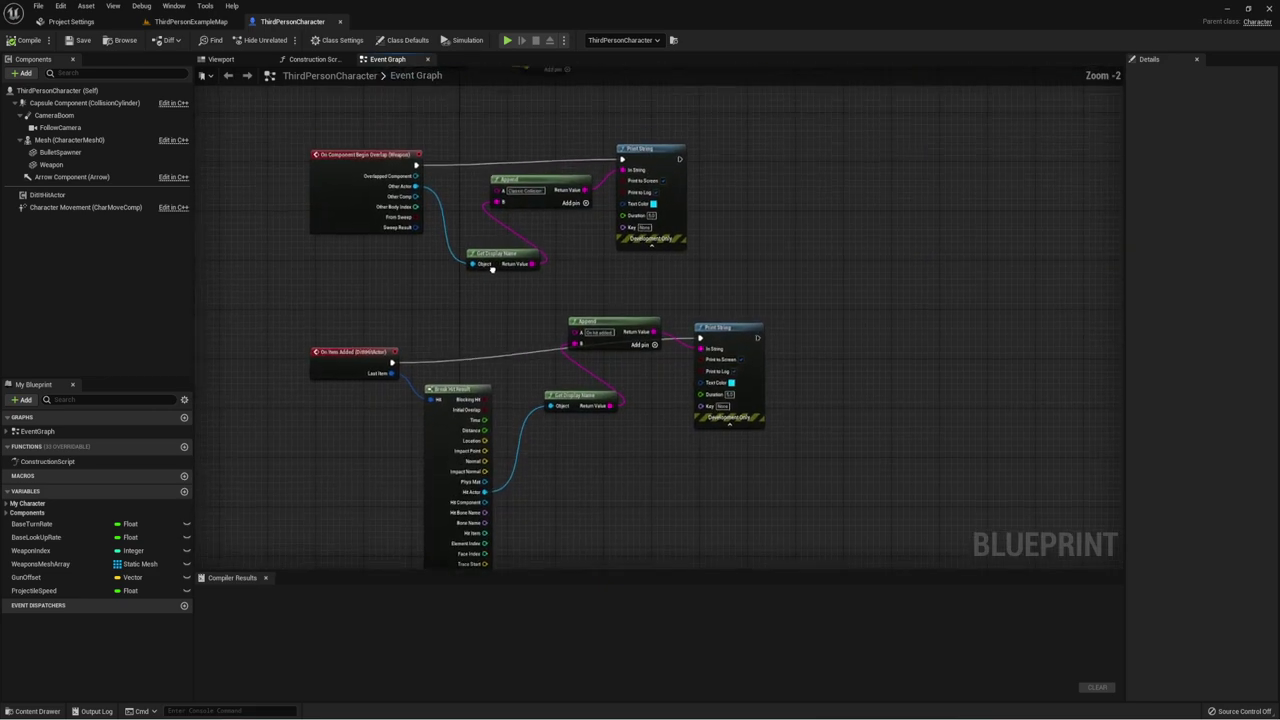
scroll(468, 340, "down", 1)
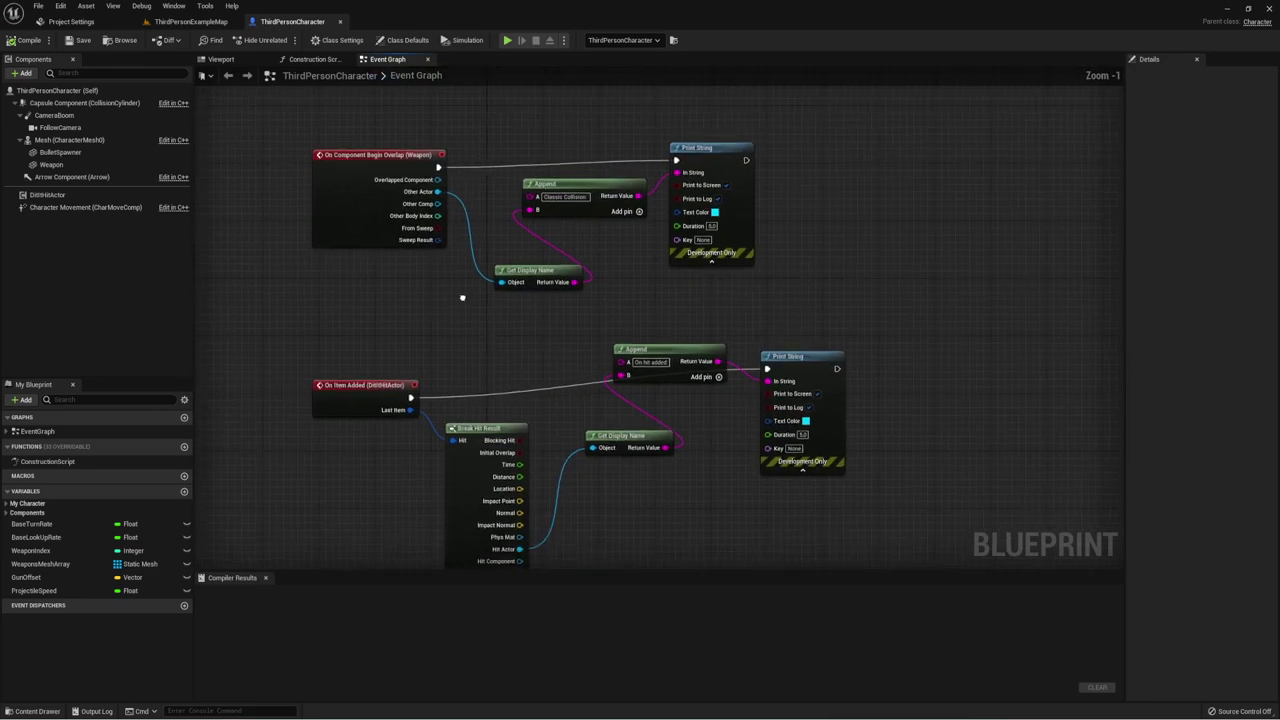
right_click_drag(468, 340, 454, 216)
left_click_drag(312, 250, 820, 393)
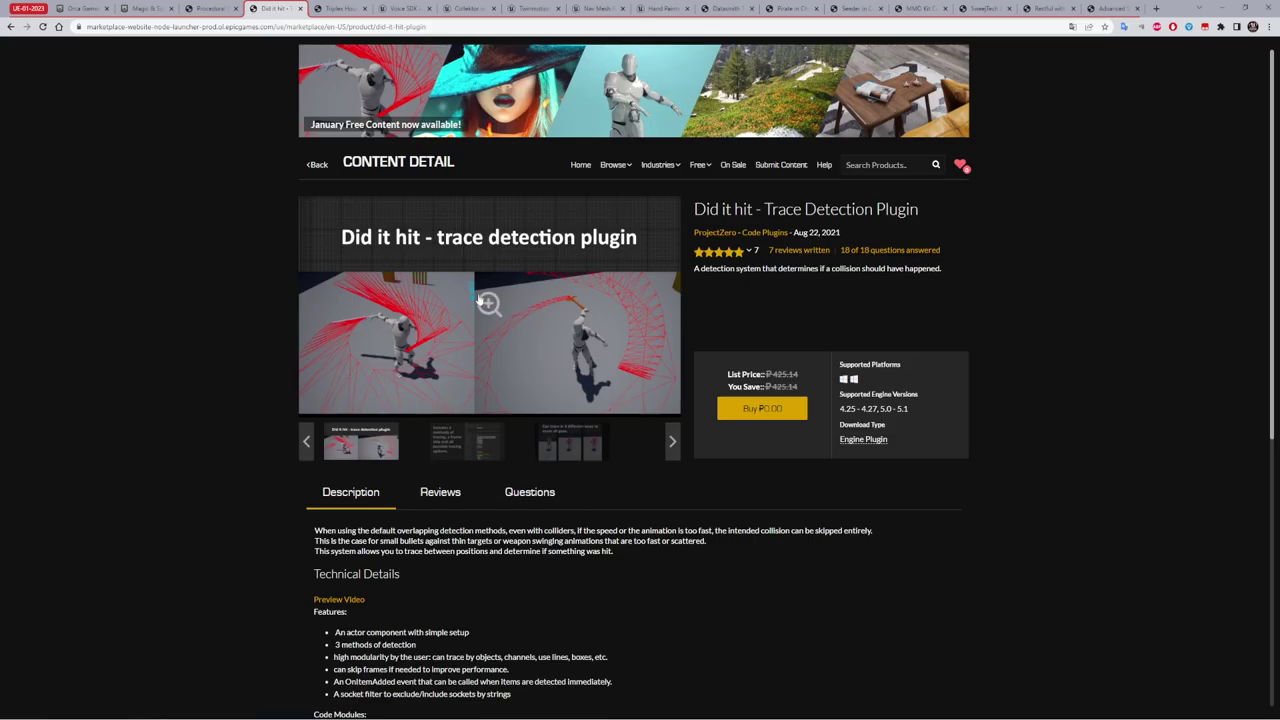
Step: Show the Triplex House Villa product page with the kitchen image in its gallery
left_click(327, 8)
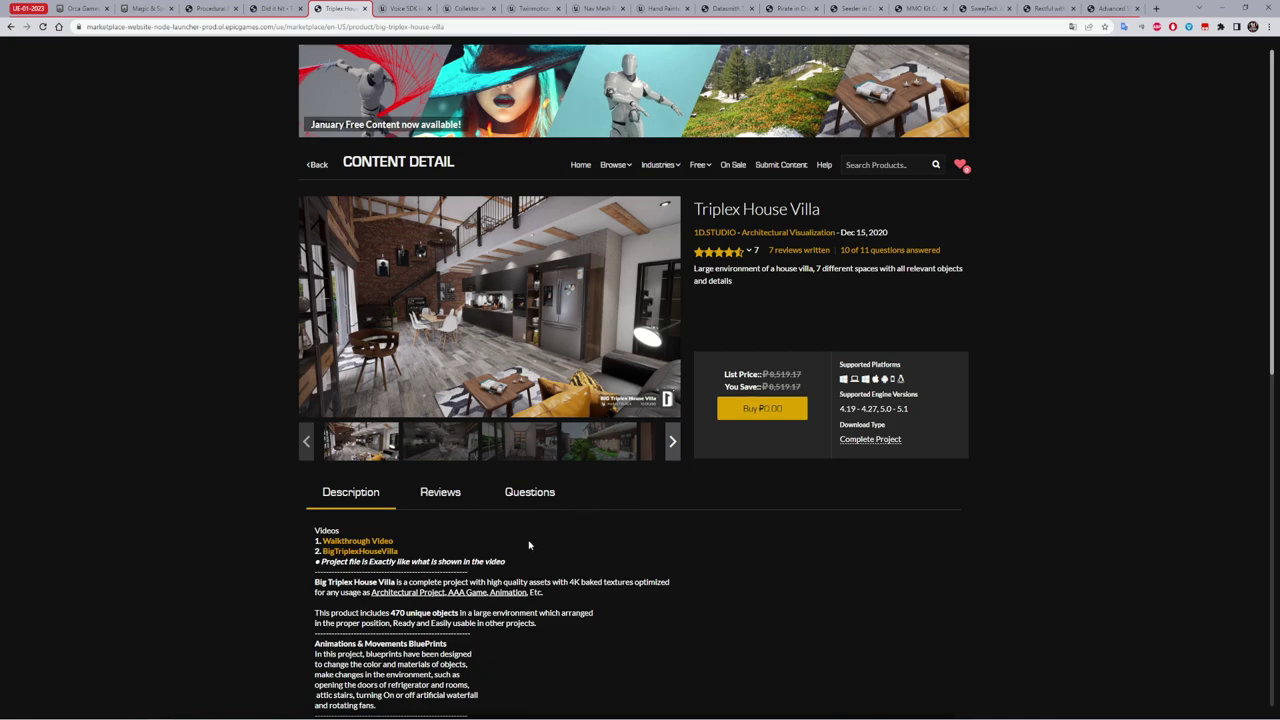
left_click(443, 432)
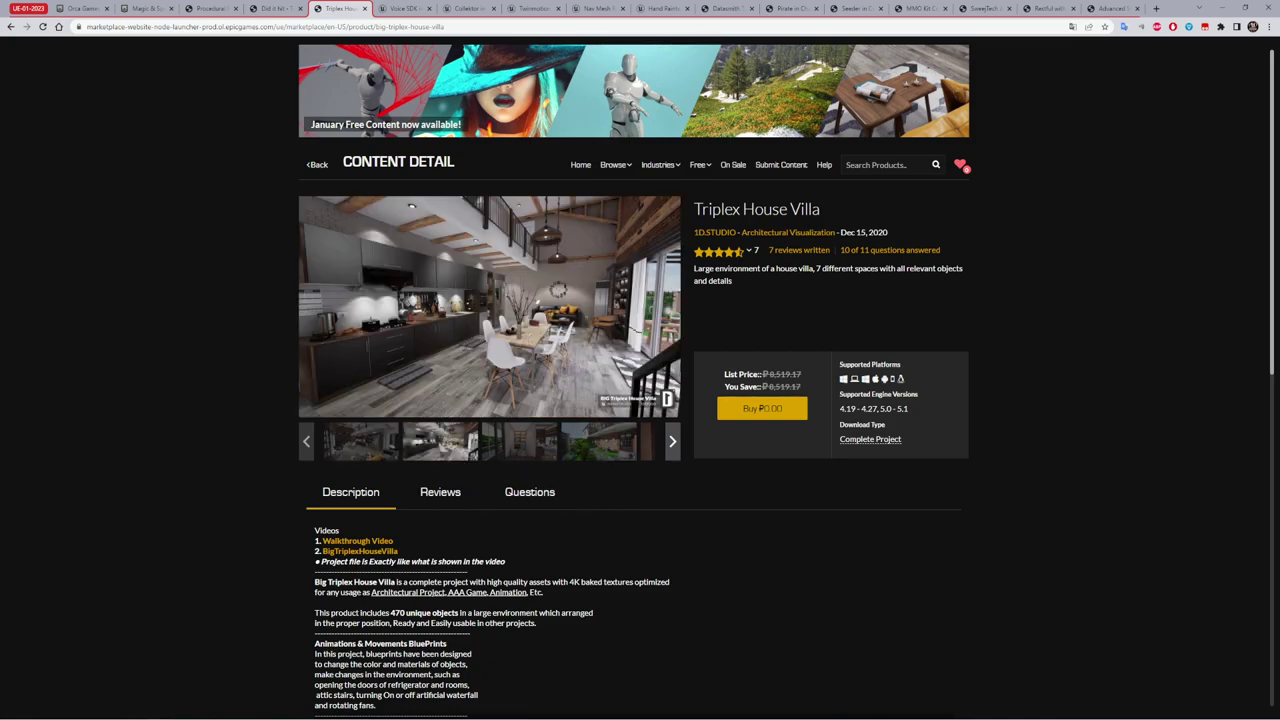
mouse_move(232, 716)
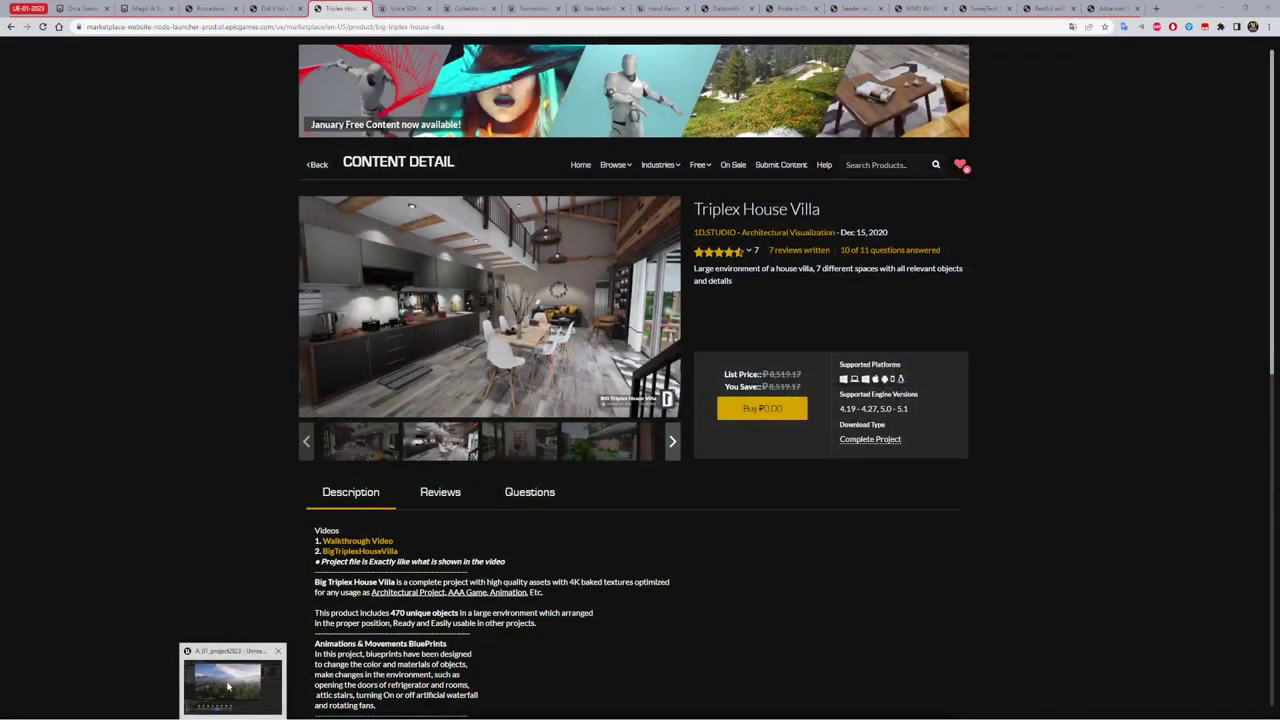
Step: In the A_01_project2023 editor, load the BigTriplexHouseVilla map from Content > BigTriplexHouseVilla > Maps
left_click(178, 686)
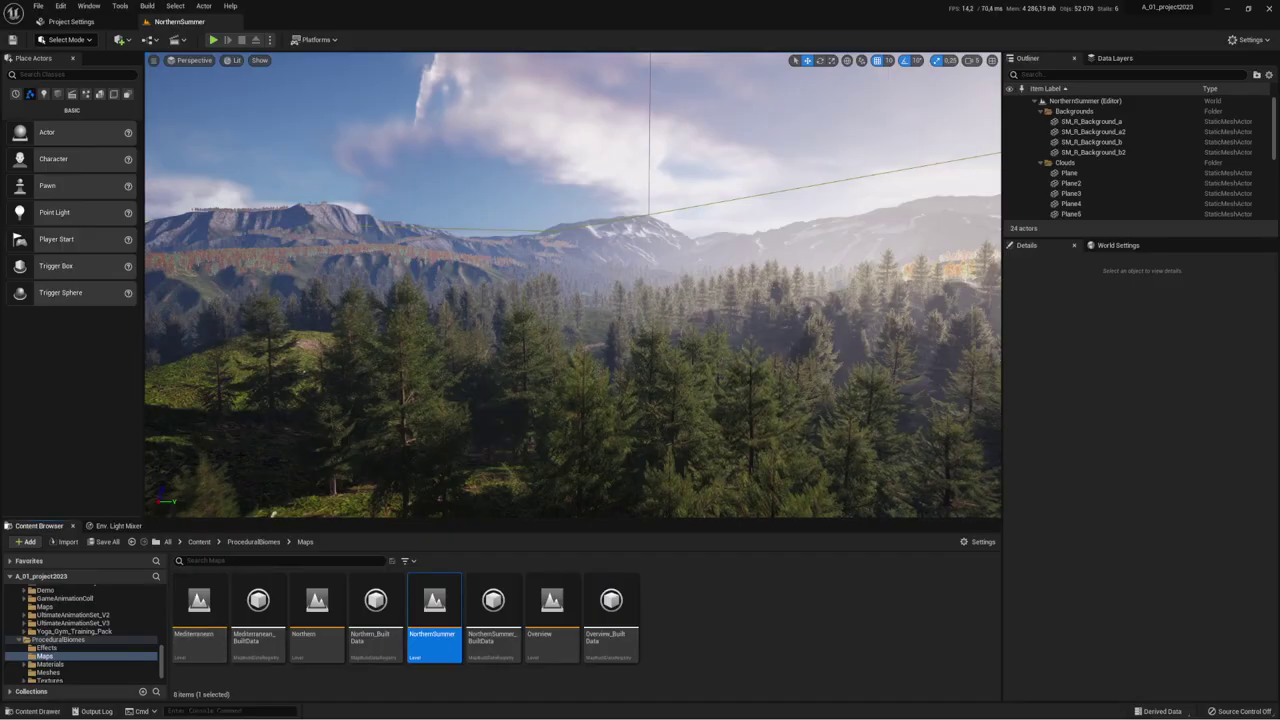
left_click(198, 543)
double_click(177, 600)
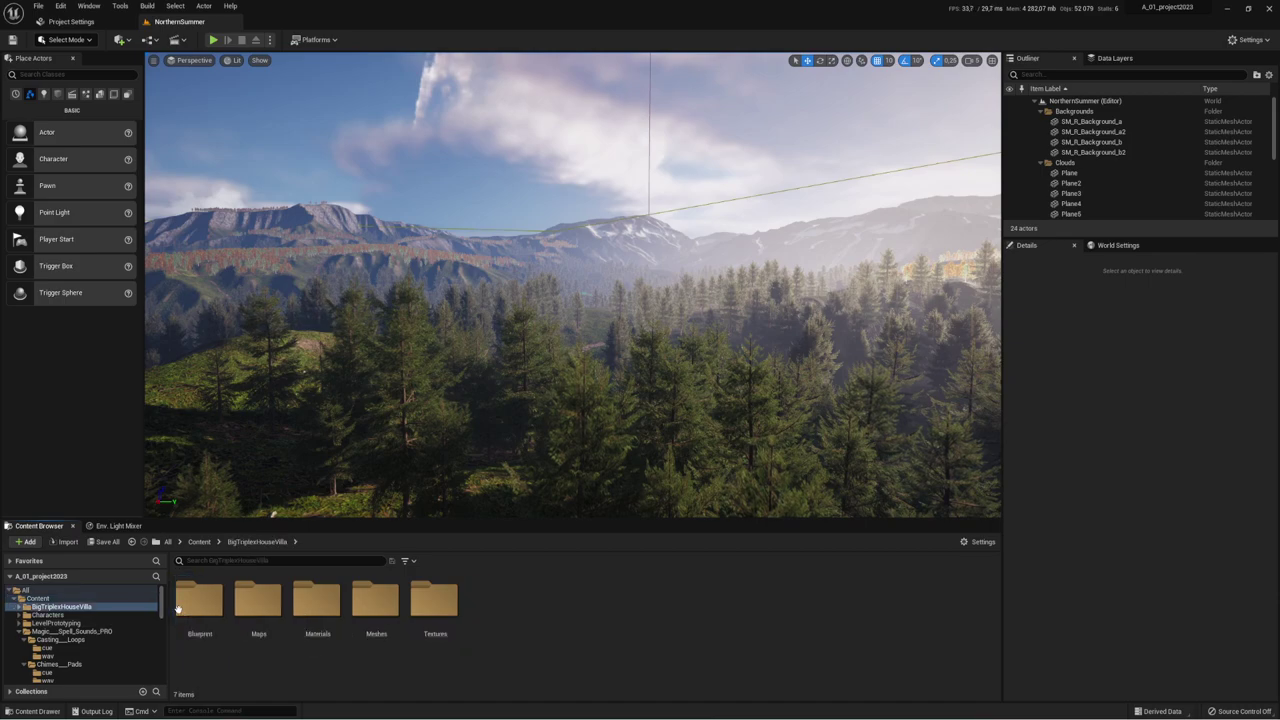
double_click(258, 602)
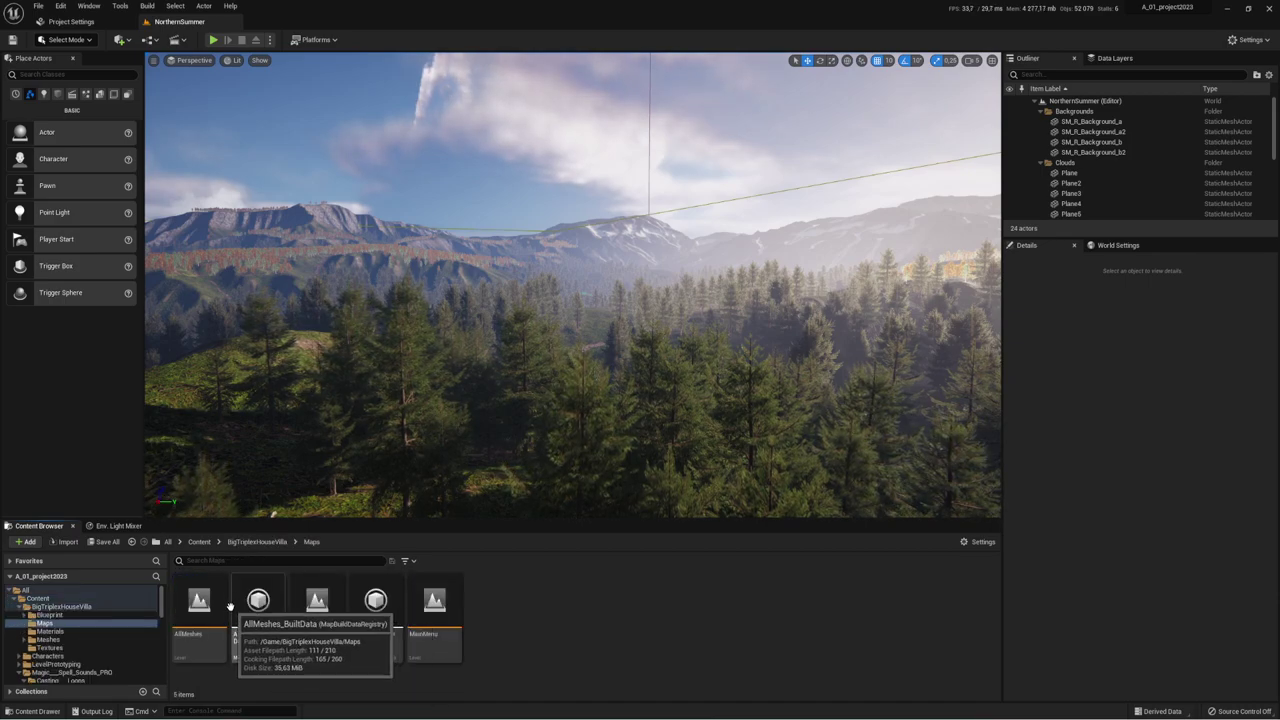
double_click(317, 605)
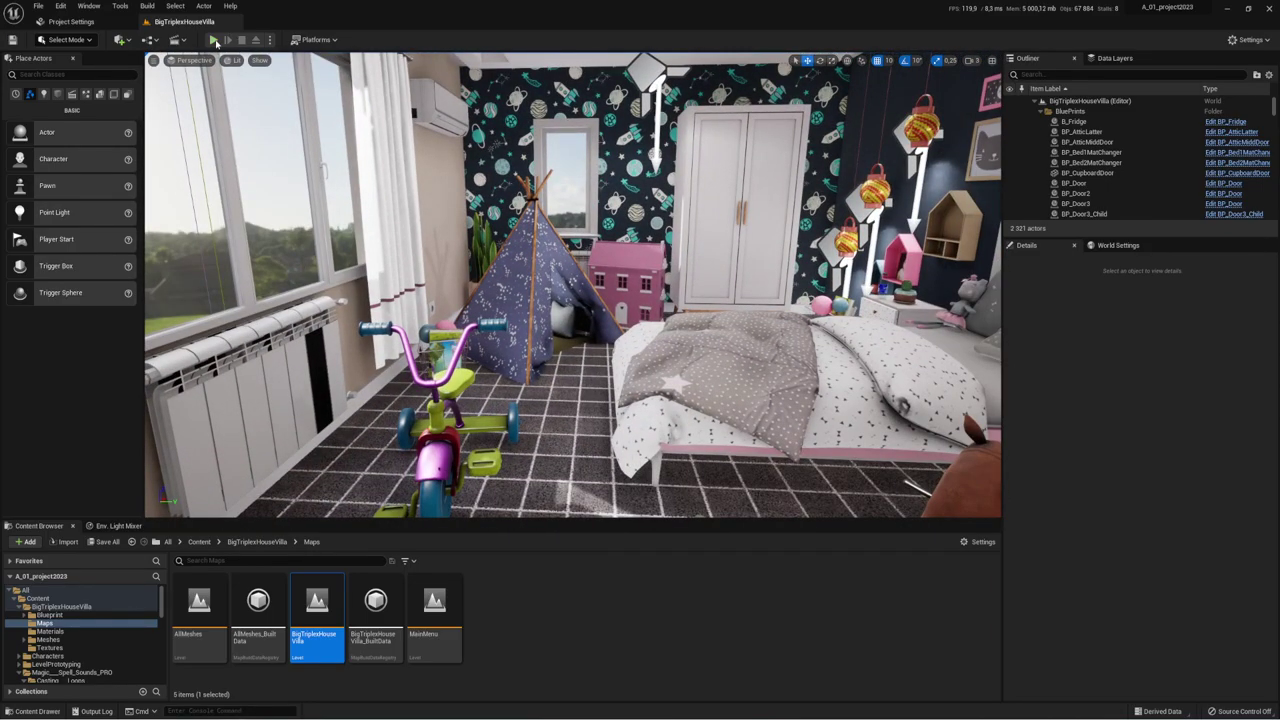
Step: Run a brief Alt+P play test of the villa, stop it, and bring up the viewport options menu
key("alt+p")
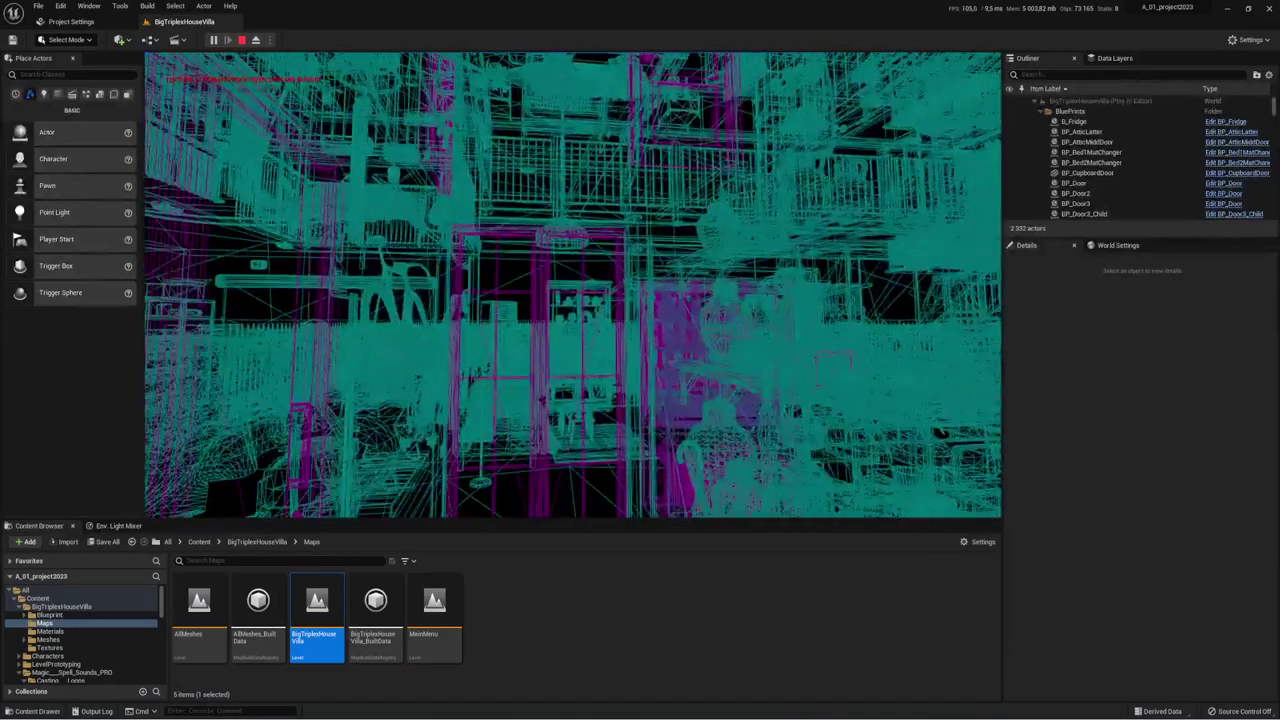
key("Escape")
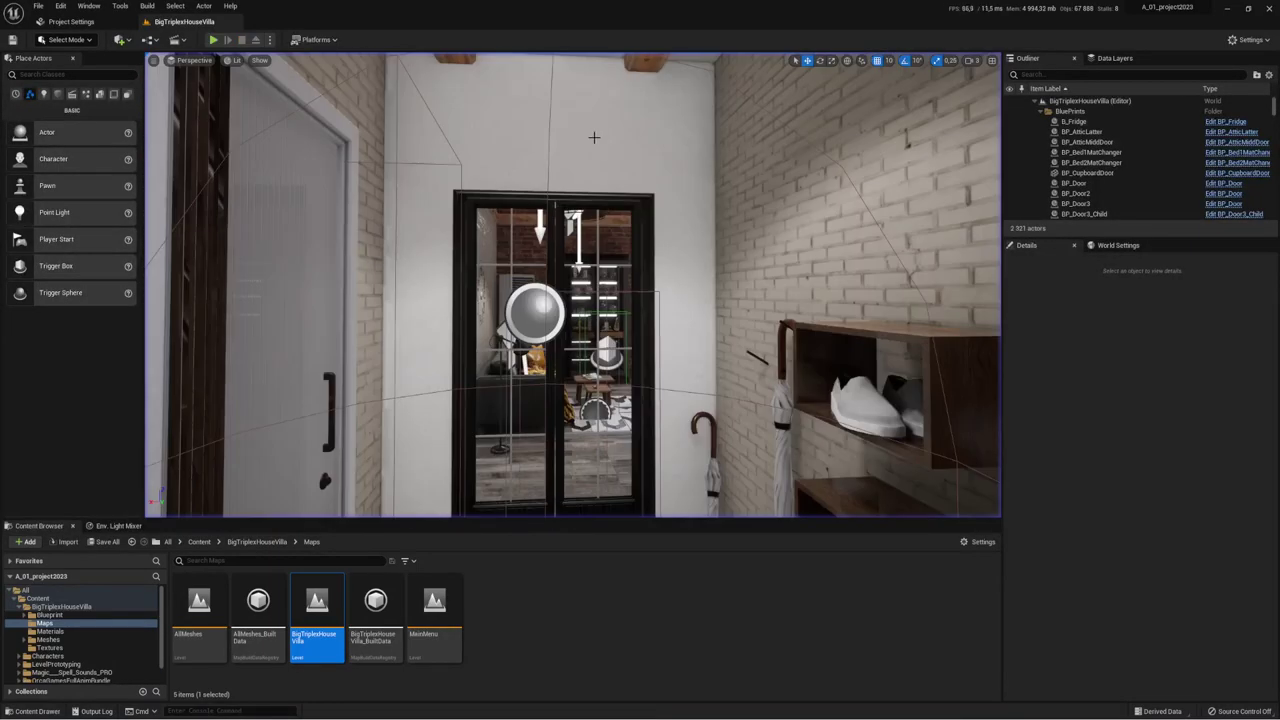
left_click(154, 61)
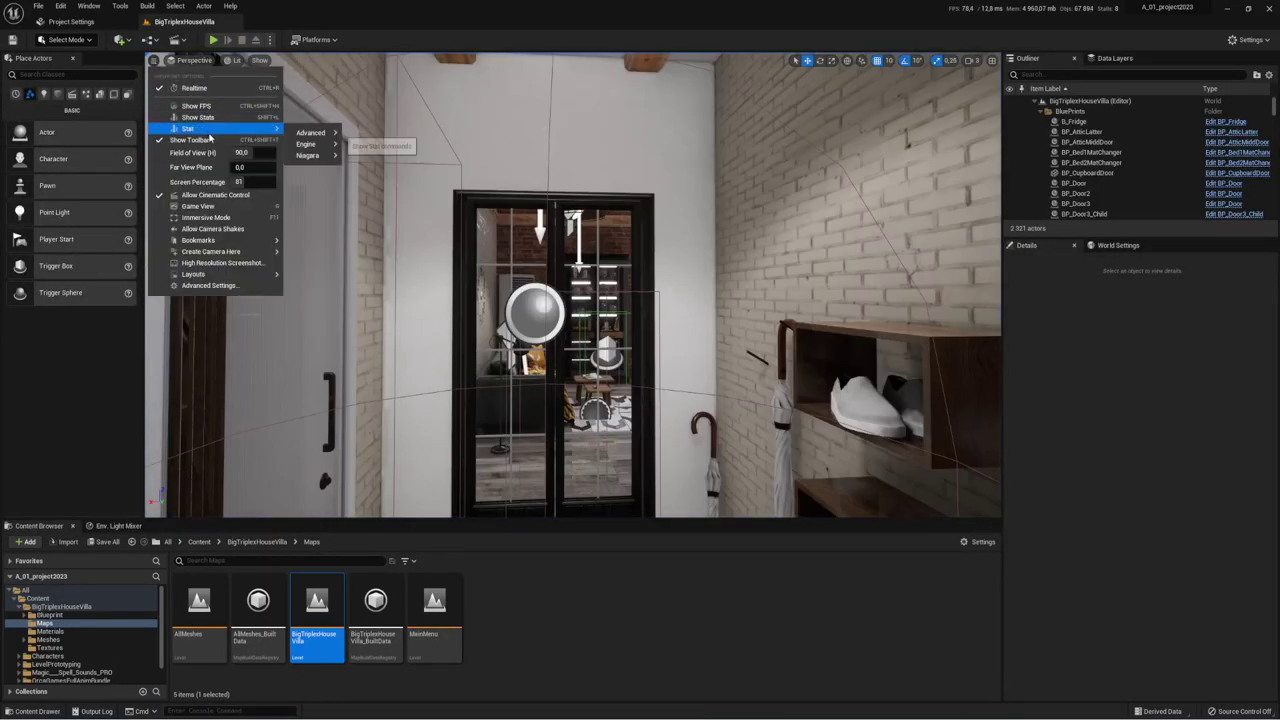
Step: Enable Show FPS and play the villa, cycling through wireframe, shader complexity and lit views
left_click(196, 106)
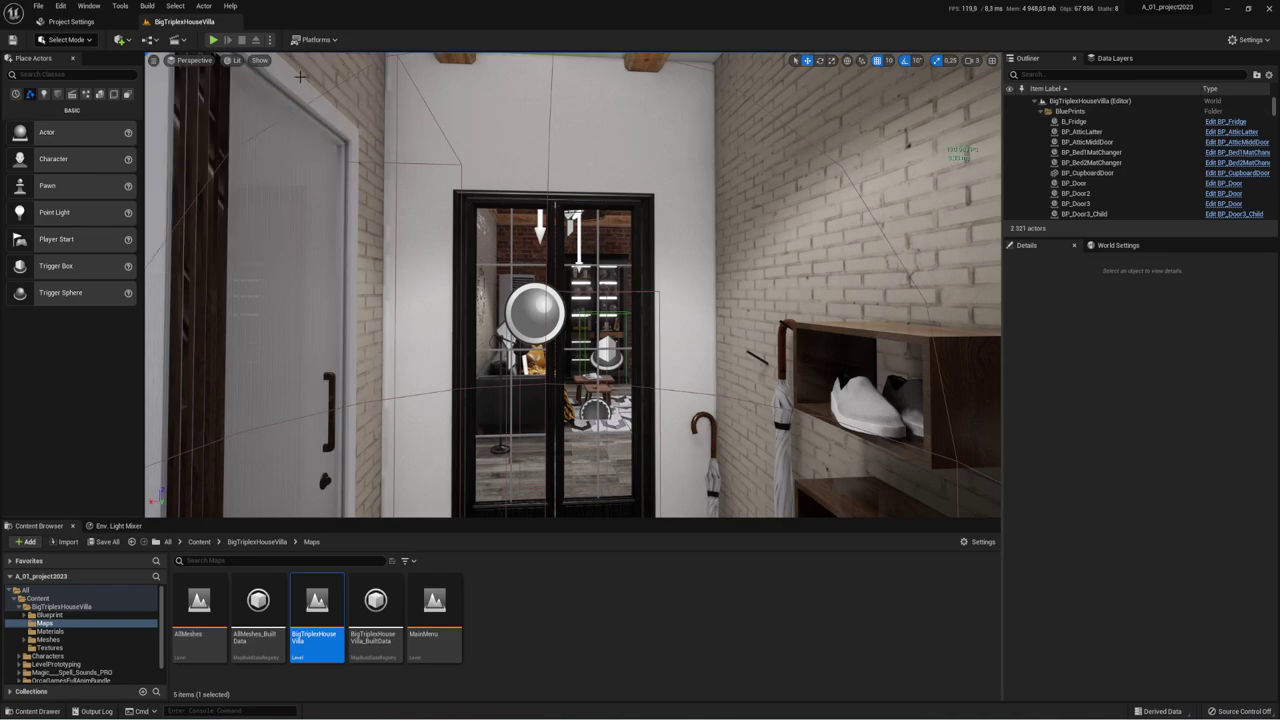
key("alt+p")
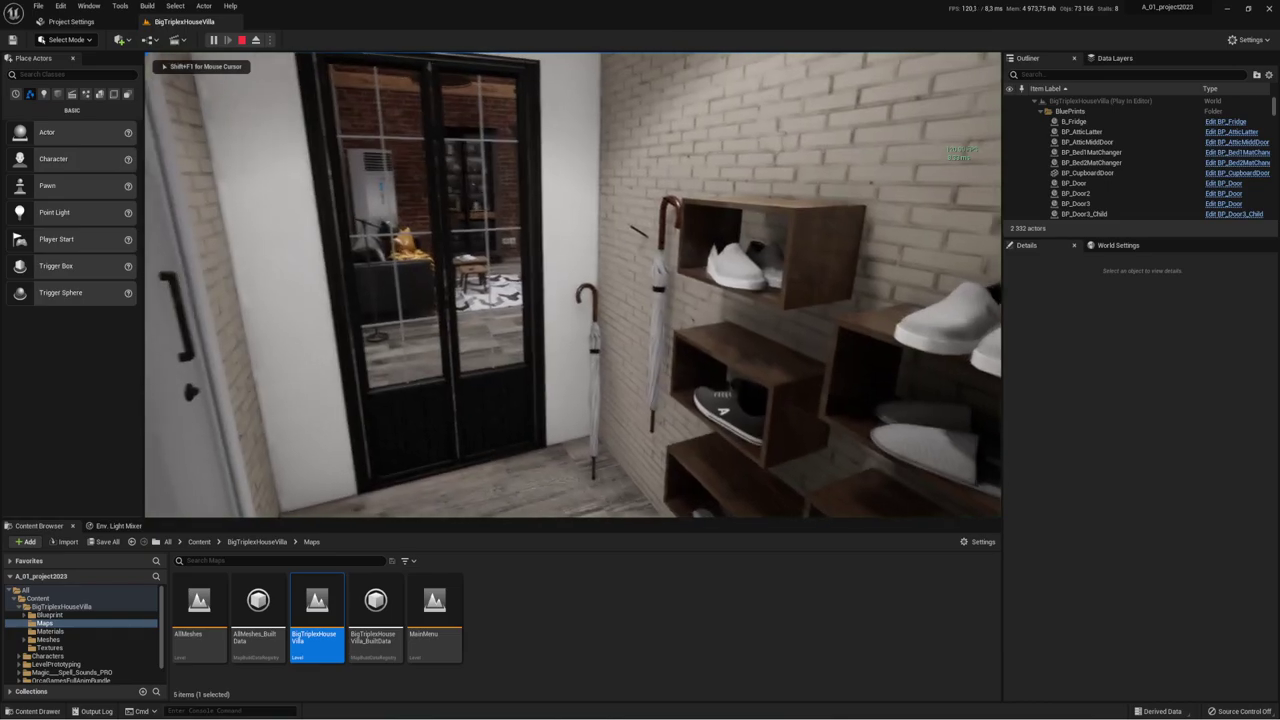
key("F1")
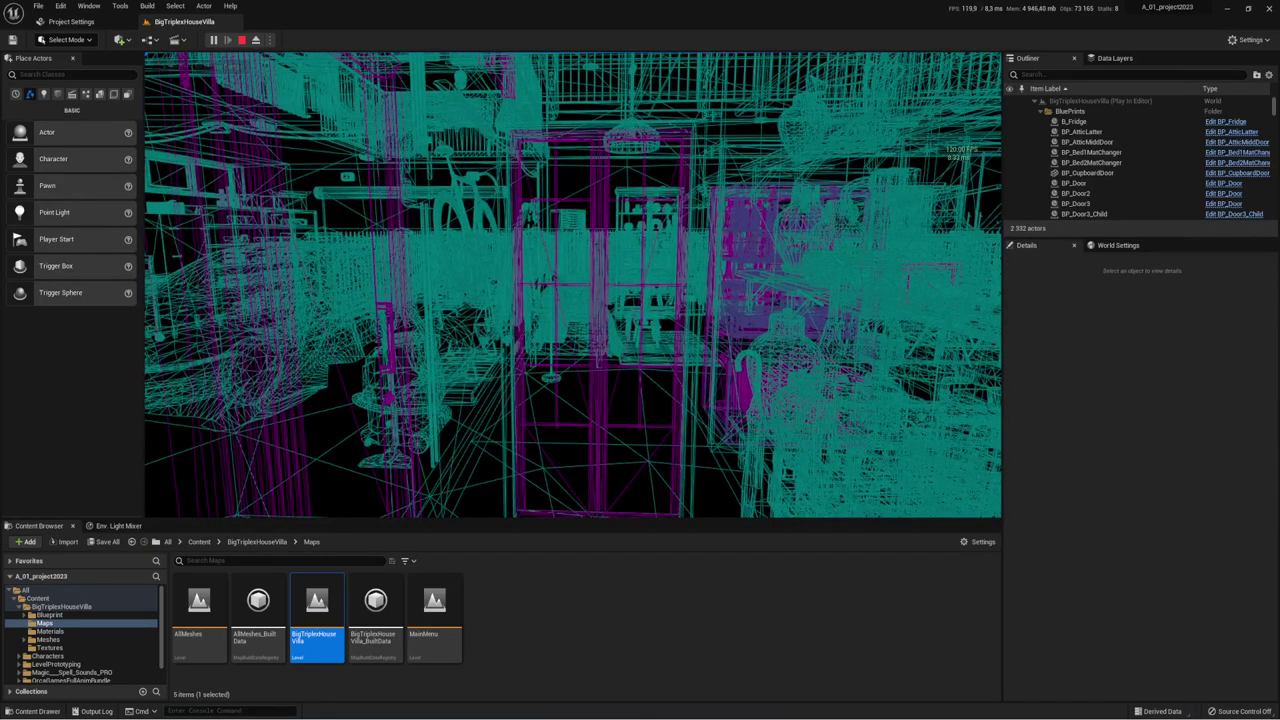
key("F5")
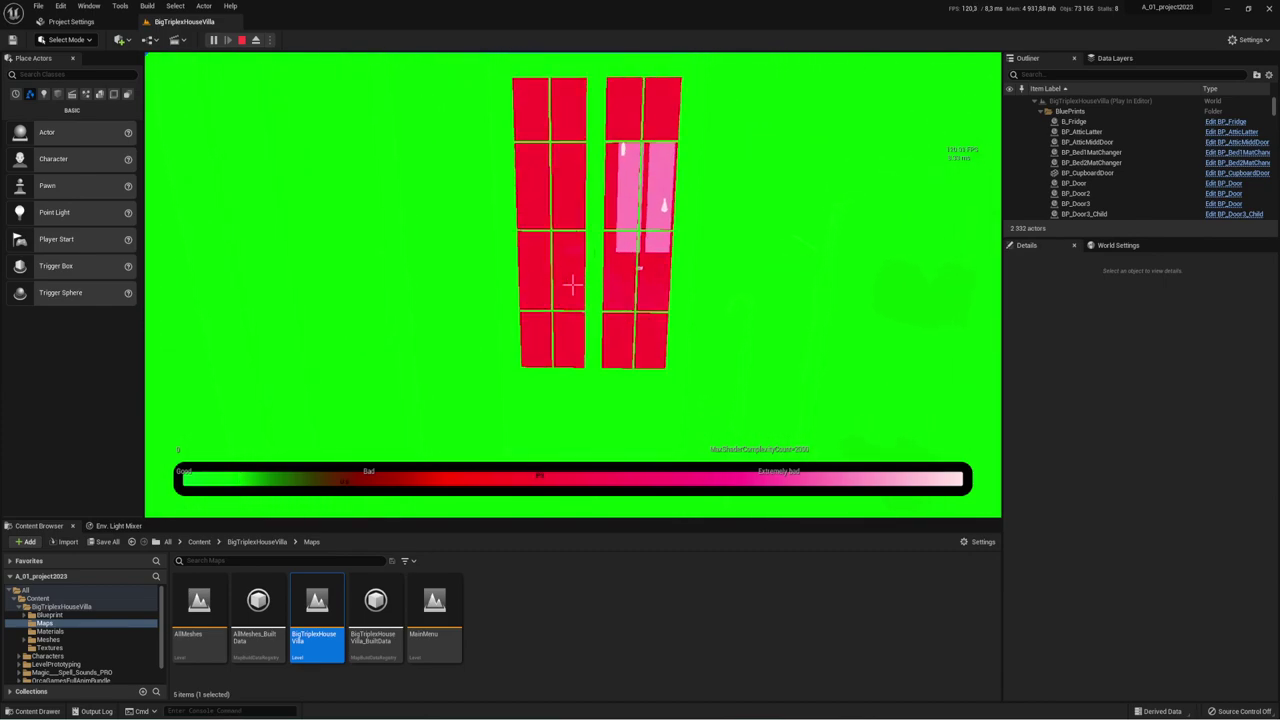
key("w")
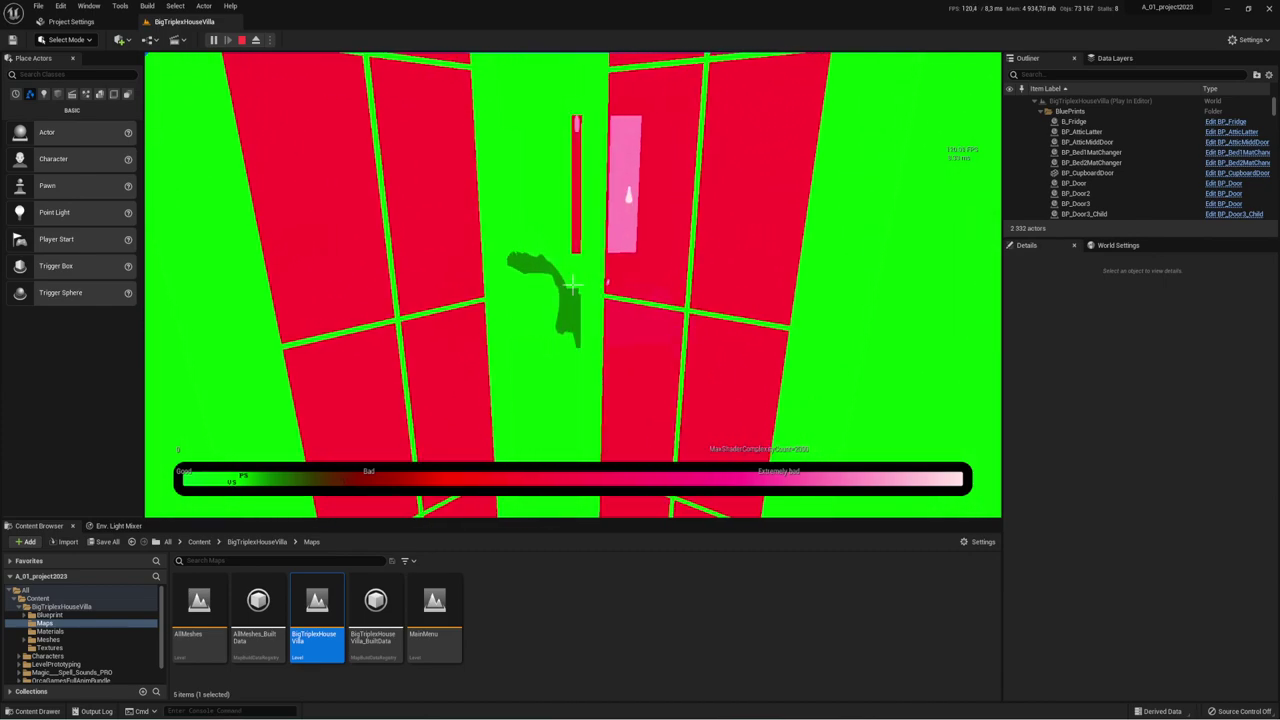
key("s")
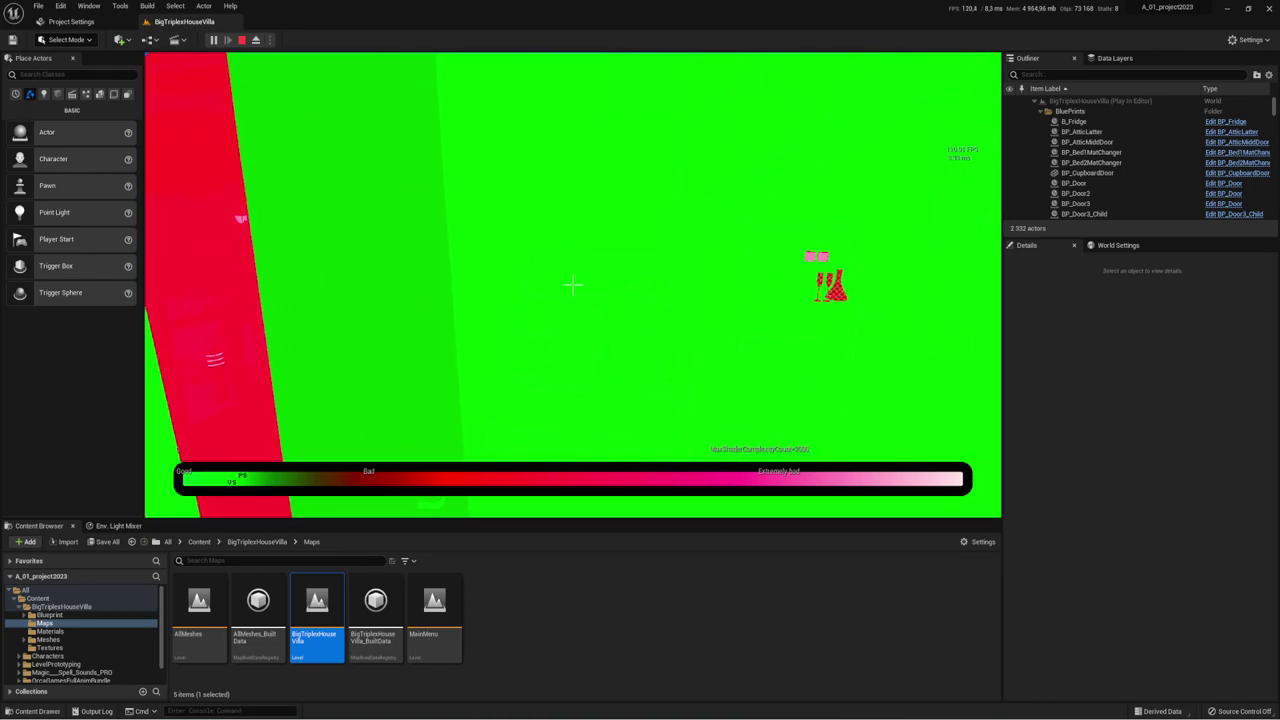
key("F1")
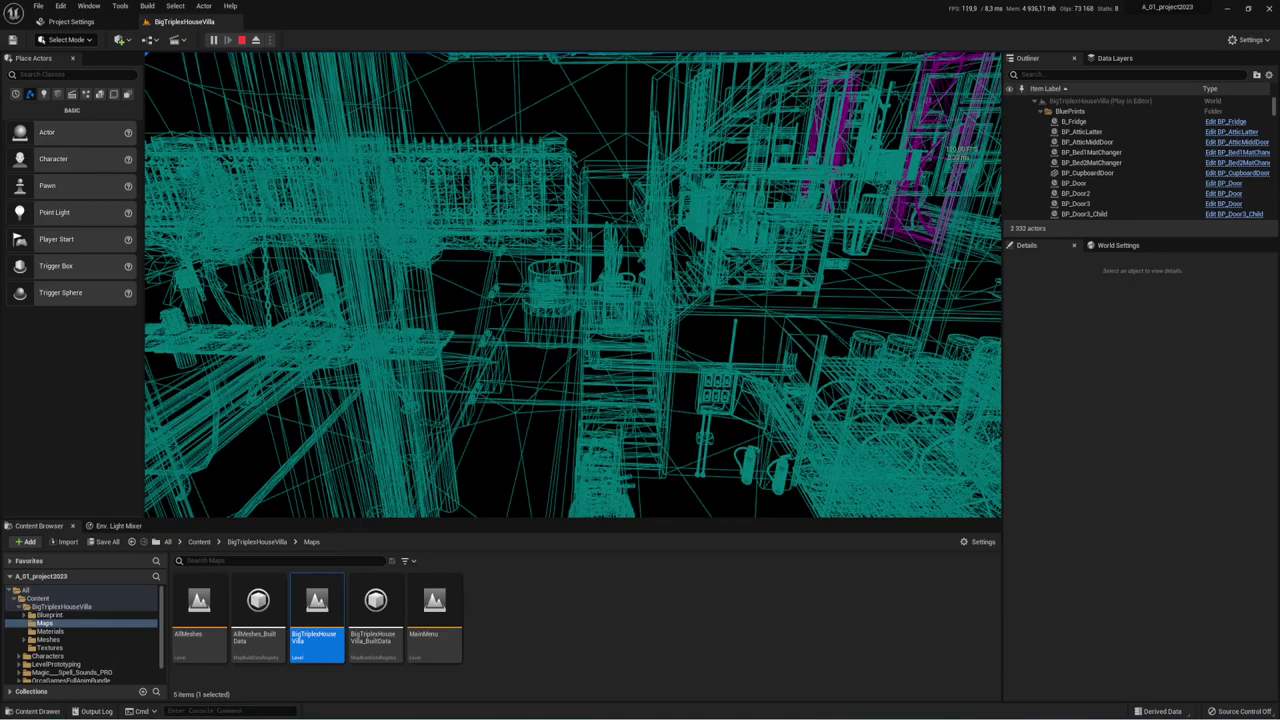
key("F3")
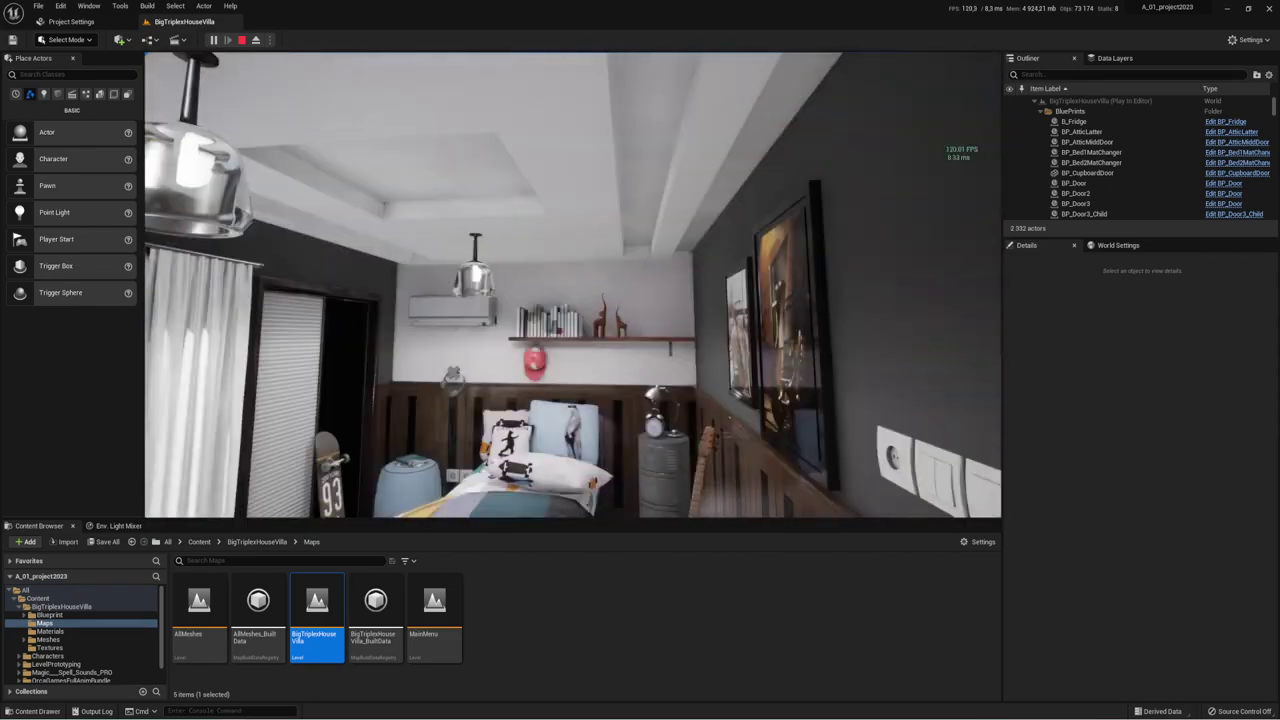
Step: Walk out of the doorway and end the villa play session with Esc
key("w")
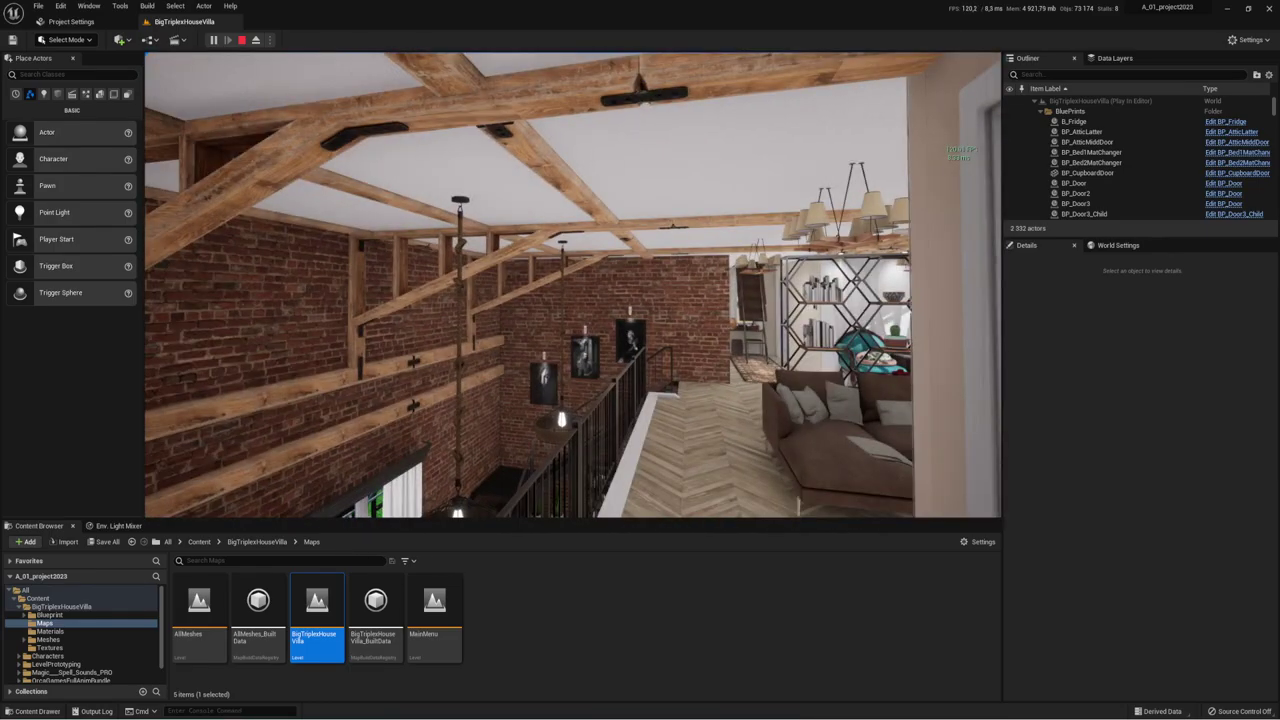
key("Escape")
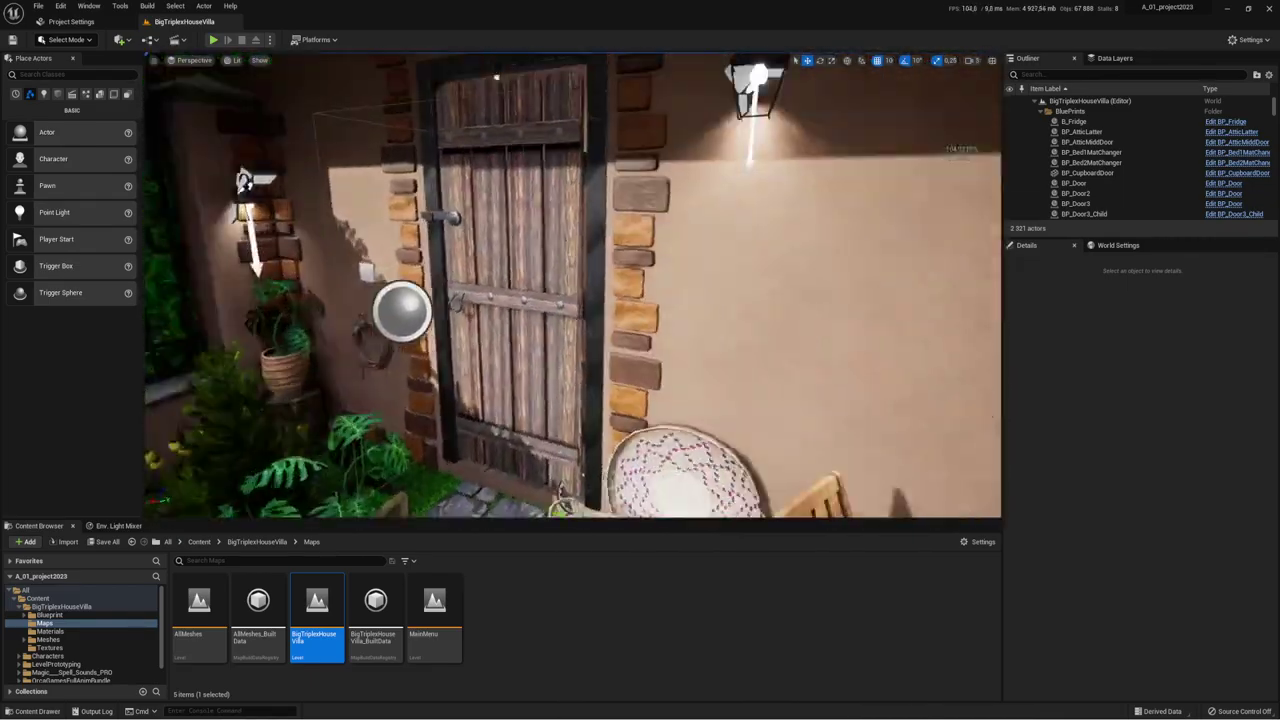
Step: Select the pegboard tools: wrench SM_Tools26, cutters SM_Tools22 and pliers SM_Tools21
right_click_drag(570, 285, 700, 285)
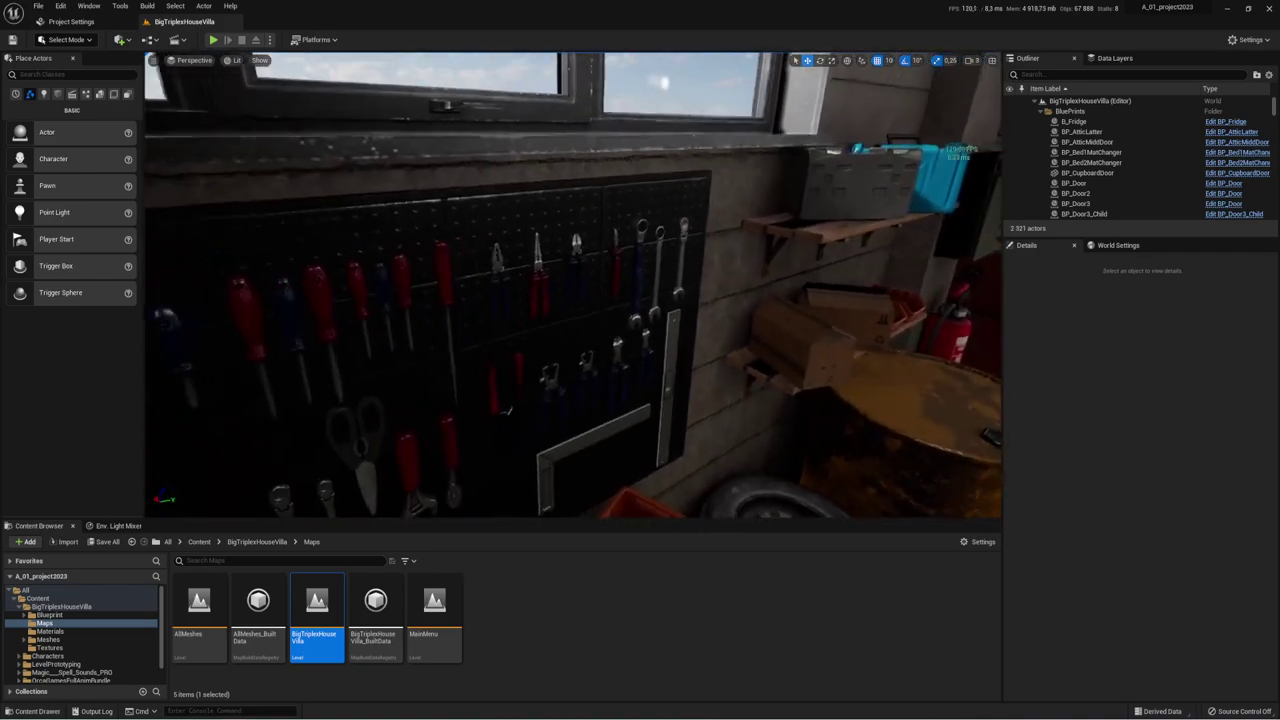
left_click(515, 410)
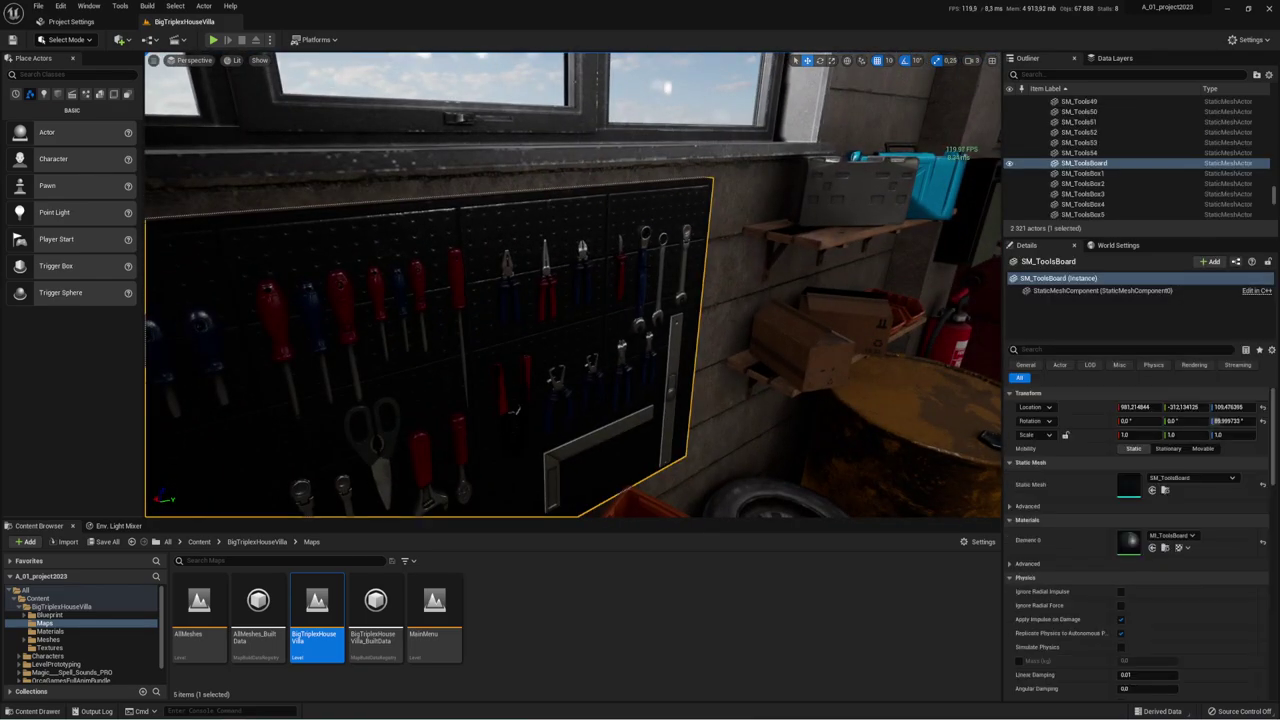
left_click(641, 275)
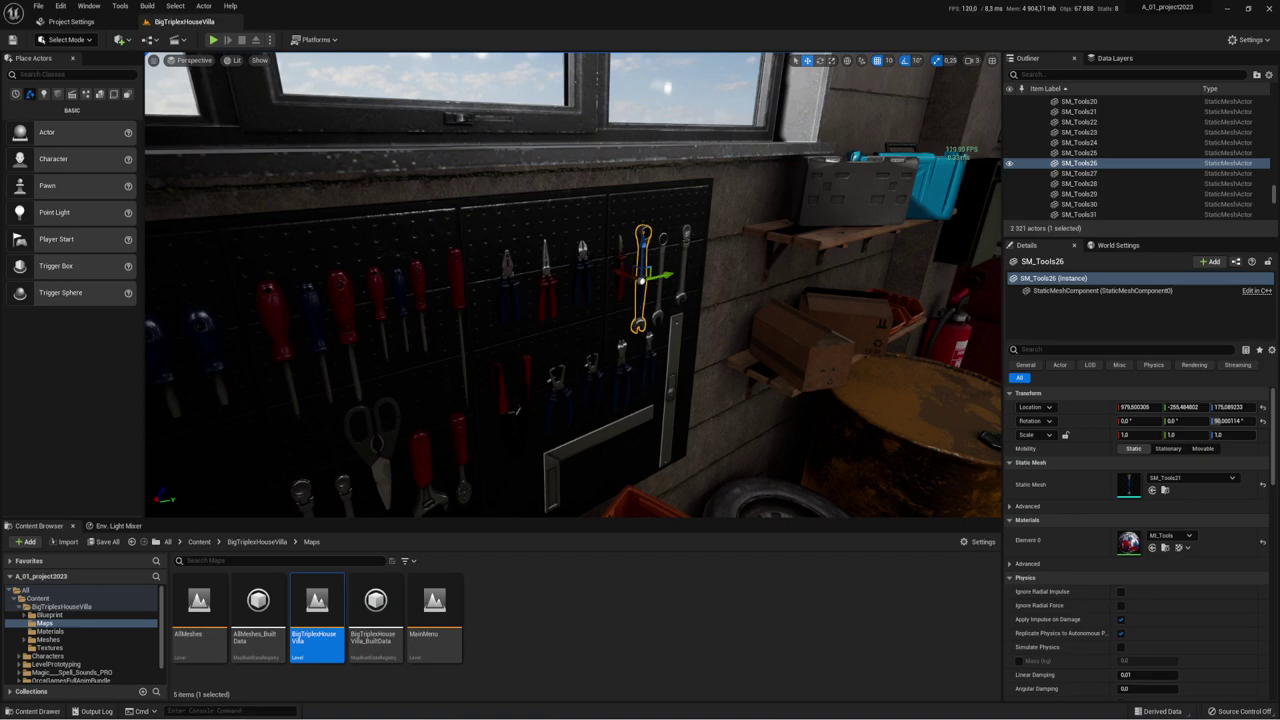
left_click(540, 282)
left_click(525, 300)
left_click(508, 268)
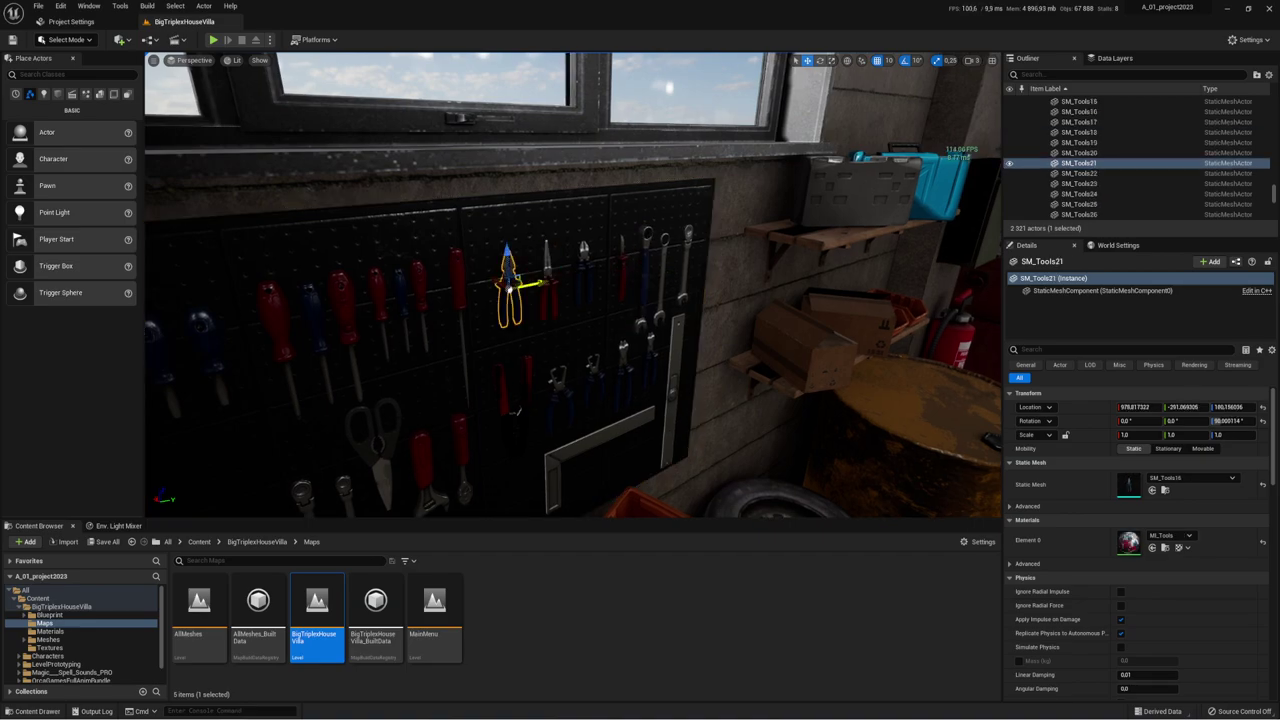
Step: Frame the red tool chest SM_ToolsDrawer and select its wrenches SM_Tools42, SM_Tools44 and SM_Tools43
right_click_drag(508, 268, 760, 285)
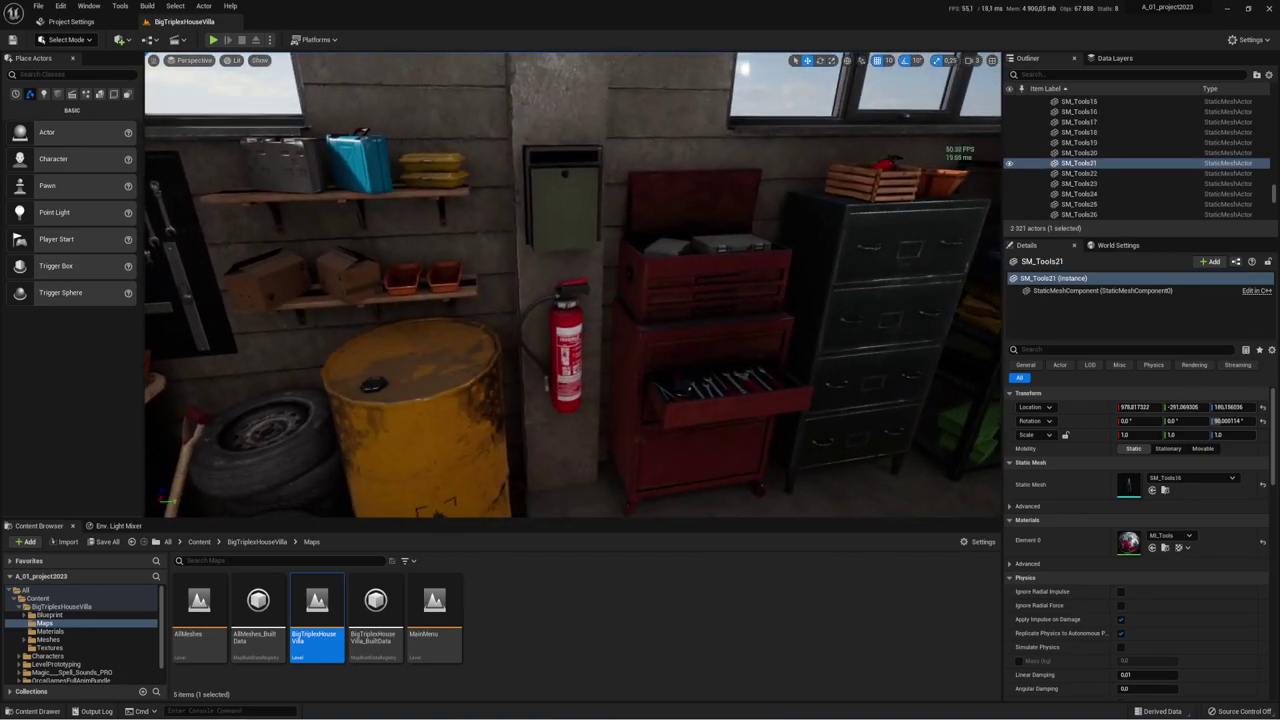
left_click(690, 300)
key("f")
right_click_drag(686, 190, 686, 260)
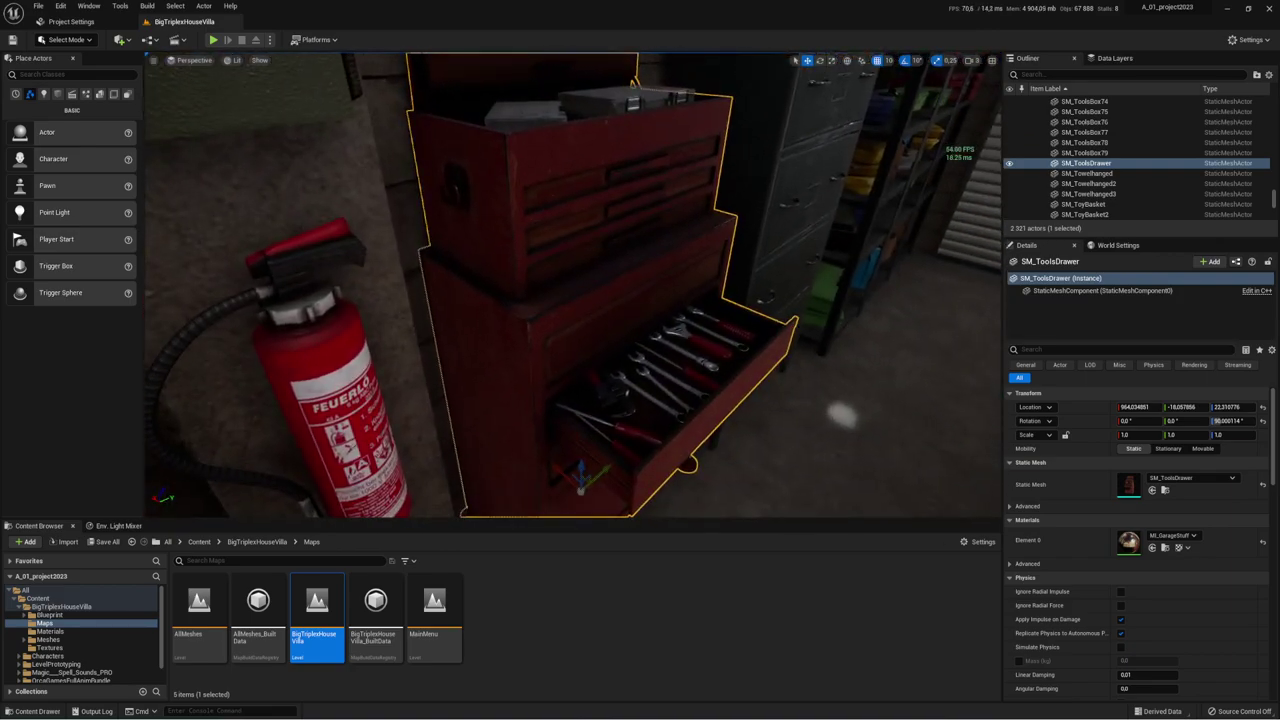
left_click(672, 350)
left_click(700, 360)
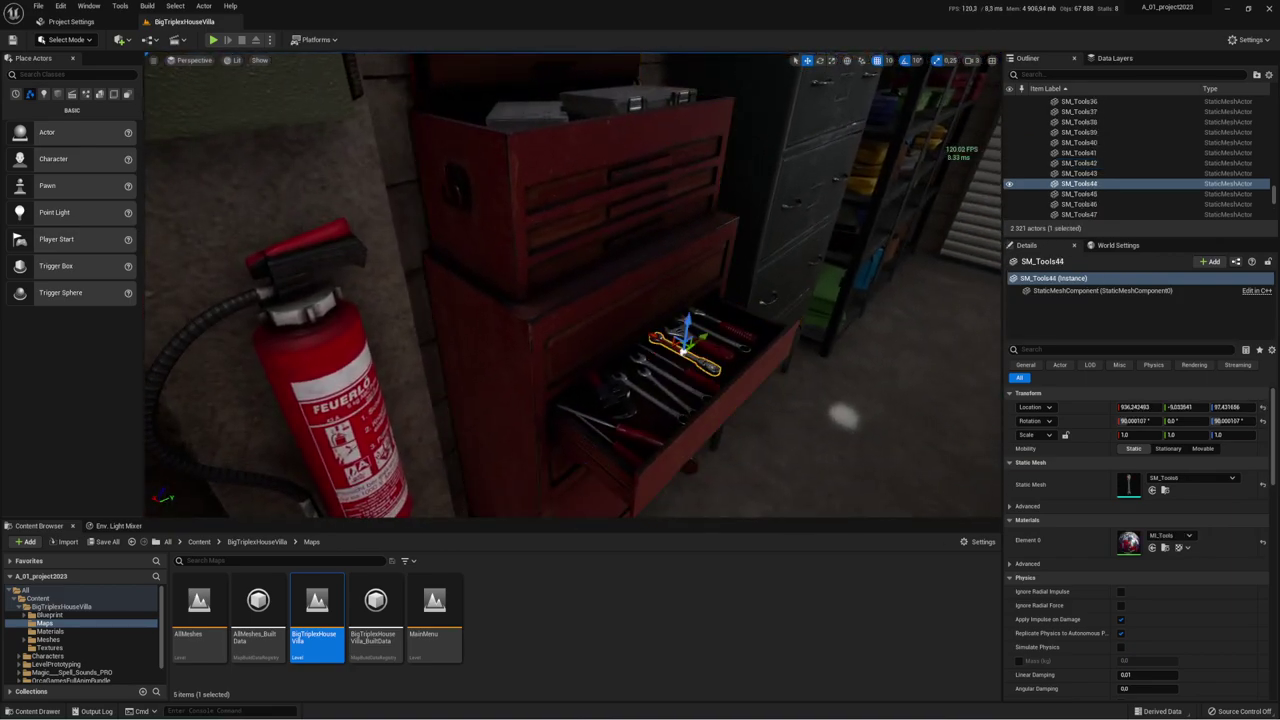
left_click(700, 345)
Step: Select the garage wall SM_Home_pCube203 and the grey filing cabinet SM_DrawerGarage2
right_click_drag(700, 345, 900, 250)
left_click(880, 150)
right_click_drag(880, 150, 800, 170)
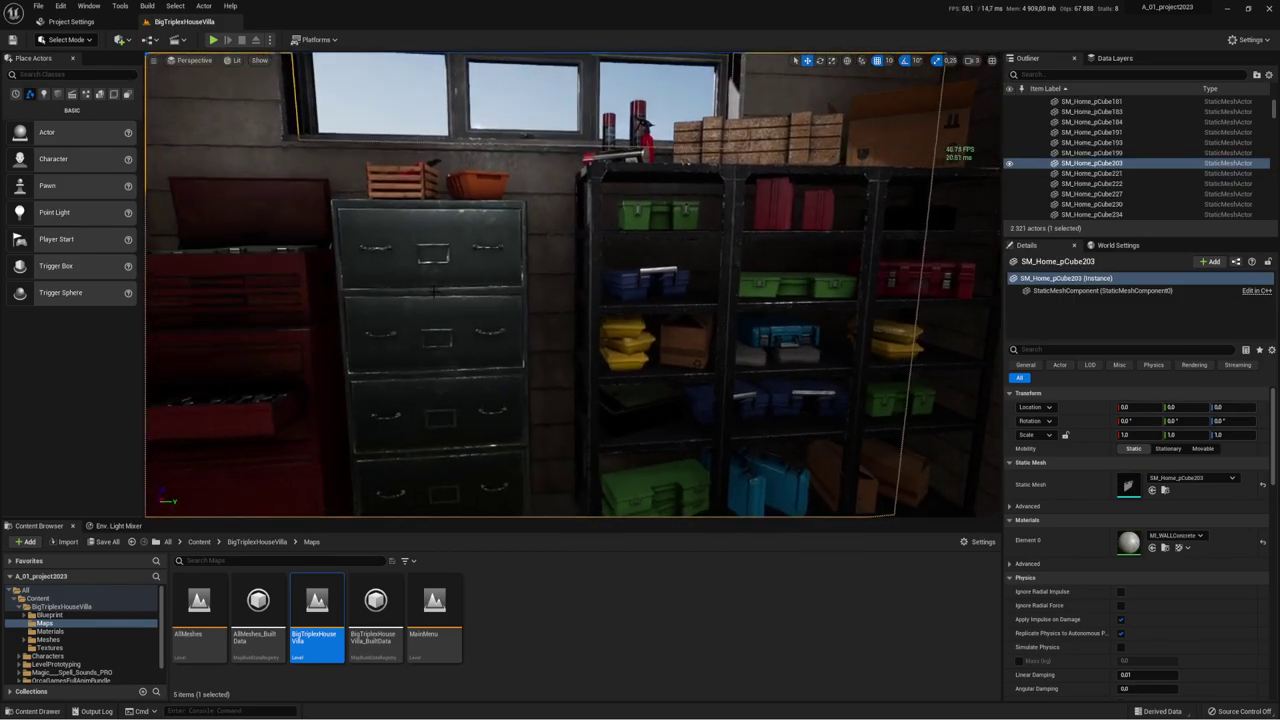
left_click(430, 350)
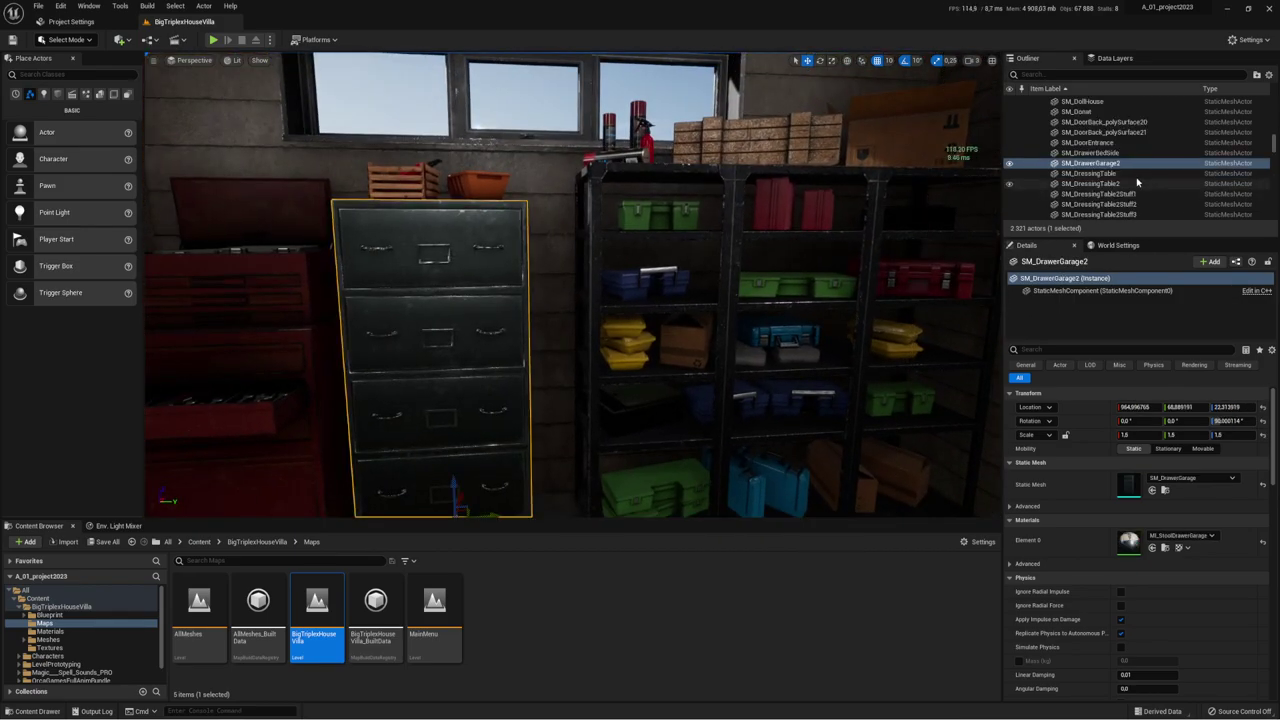
Step: Select wheelie bin SM_WheelBin2, inspect its StaticMeshComponent, and fly back through the garage
right_click_drag(600, 300, 760, 340)
right_click_drag(505, 230, 520, 235)
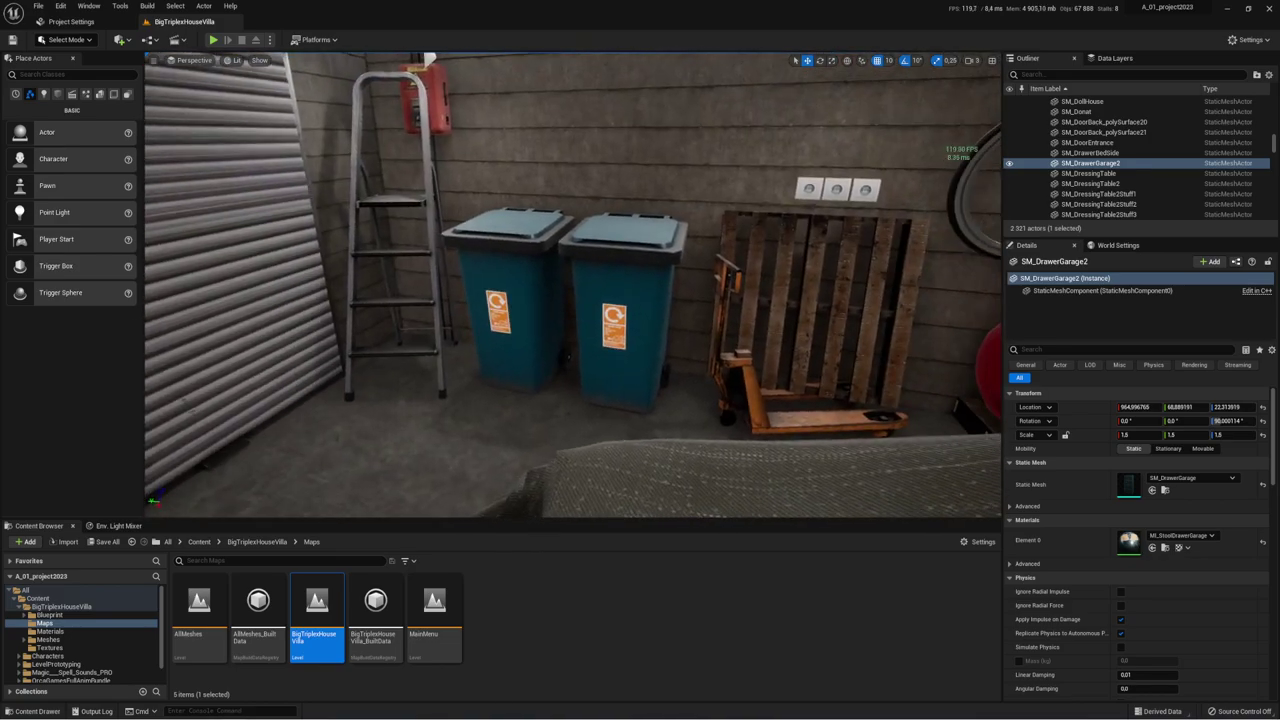
left_click(598, 227)
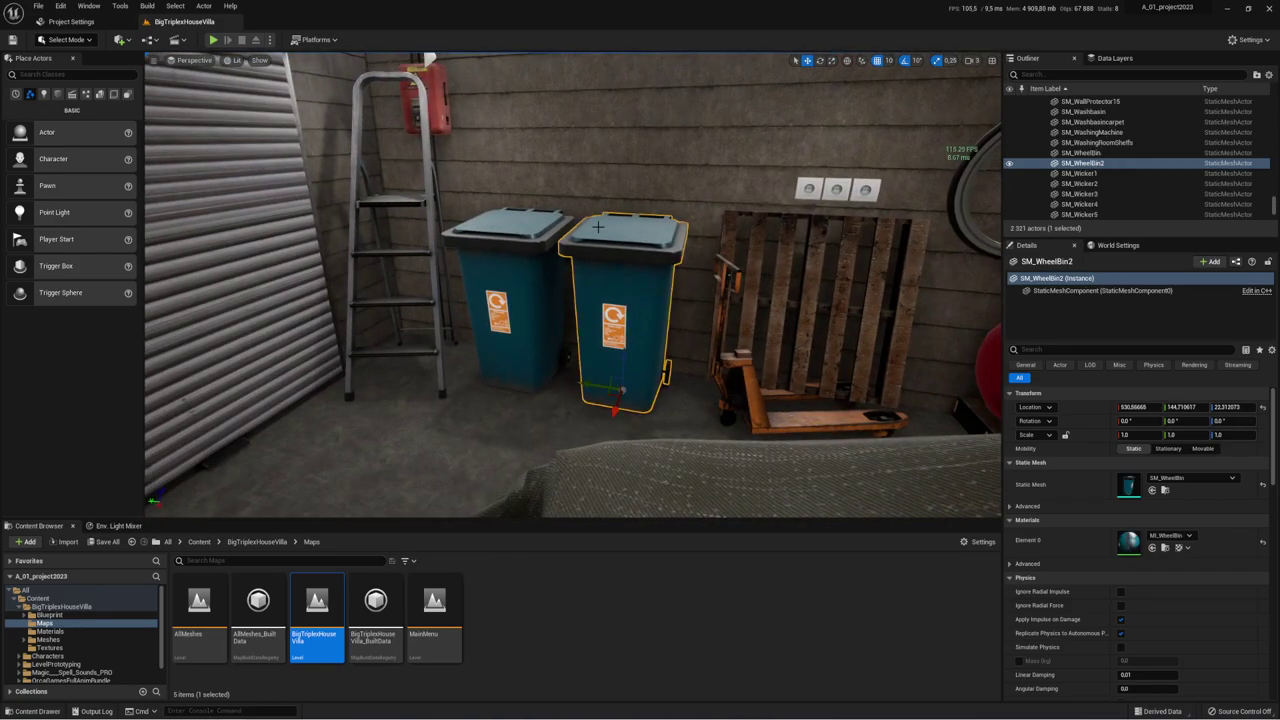
left_click(1094, 290)
mouse_move(570, 300)
right_mouse_down()
mouse_move(620, 300)
mouse_move(600, 300)
right_mouse_up()
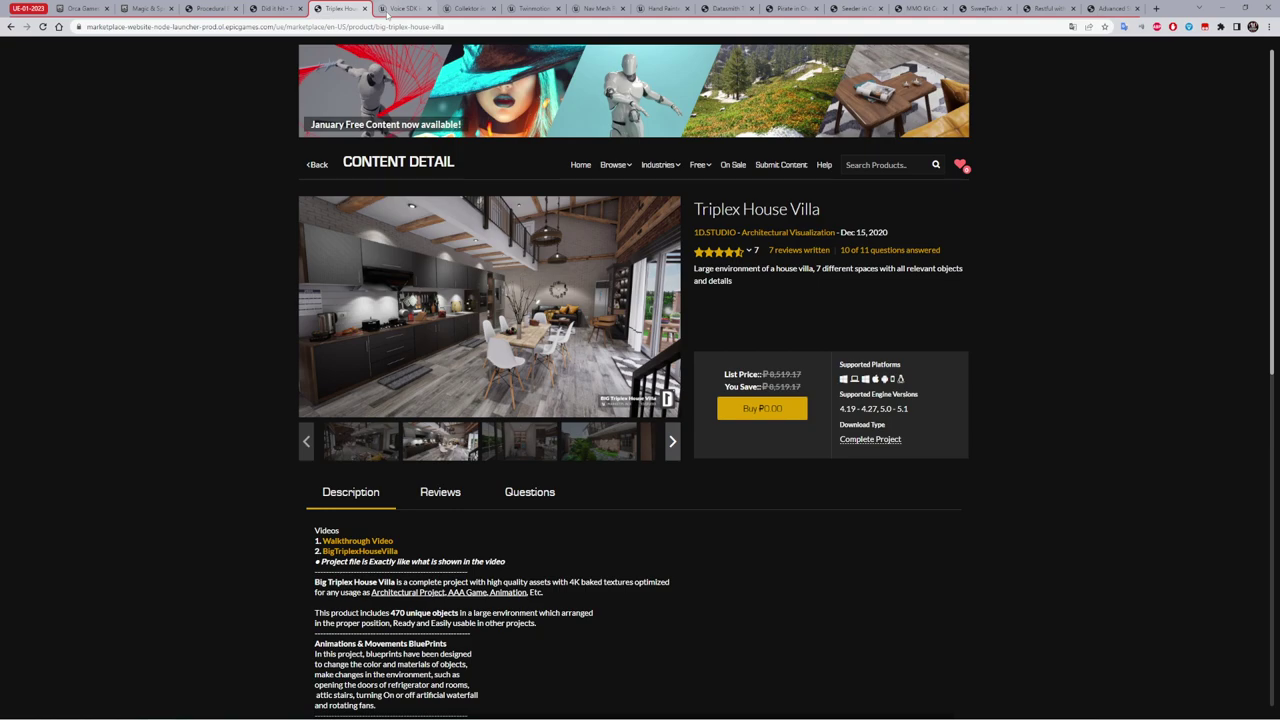
Step: Go to the Voice SDK product page and scroll through its description
left_click(409, 8)
scroll(689, 266, "up", 2)
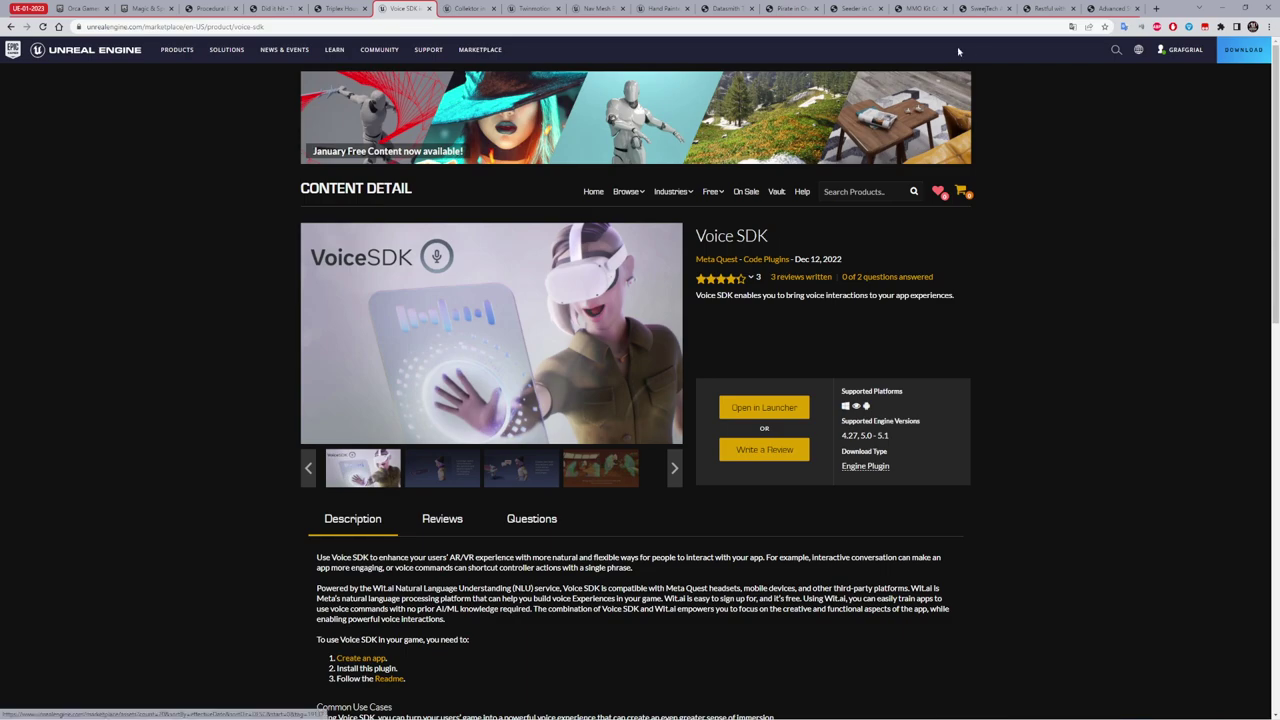
scroll(762, 351, "down", 1)
scroll(721, 327, "down", 1)
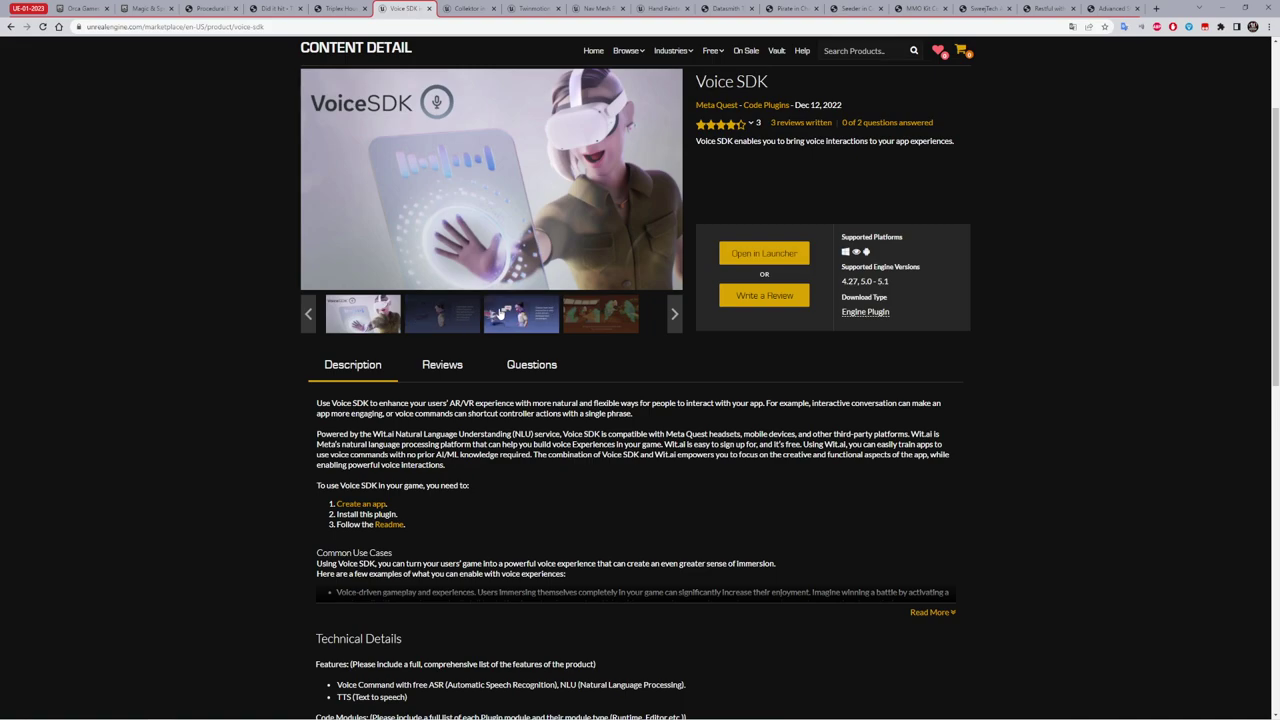
right_click(704, 227)
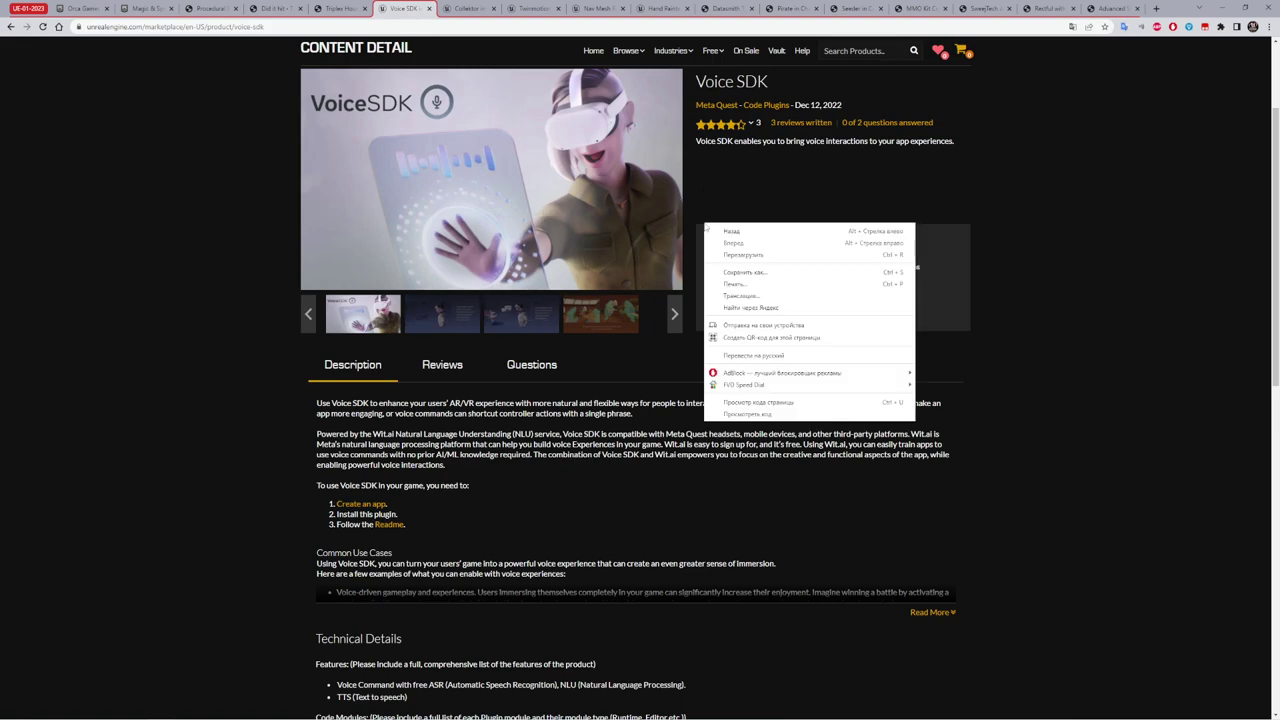
left_click(757, 197)
scroll(740, 215, "up", 1)
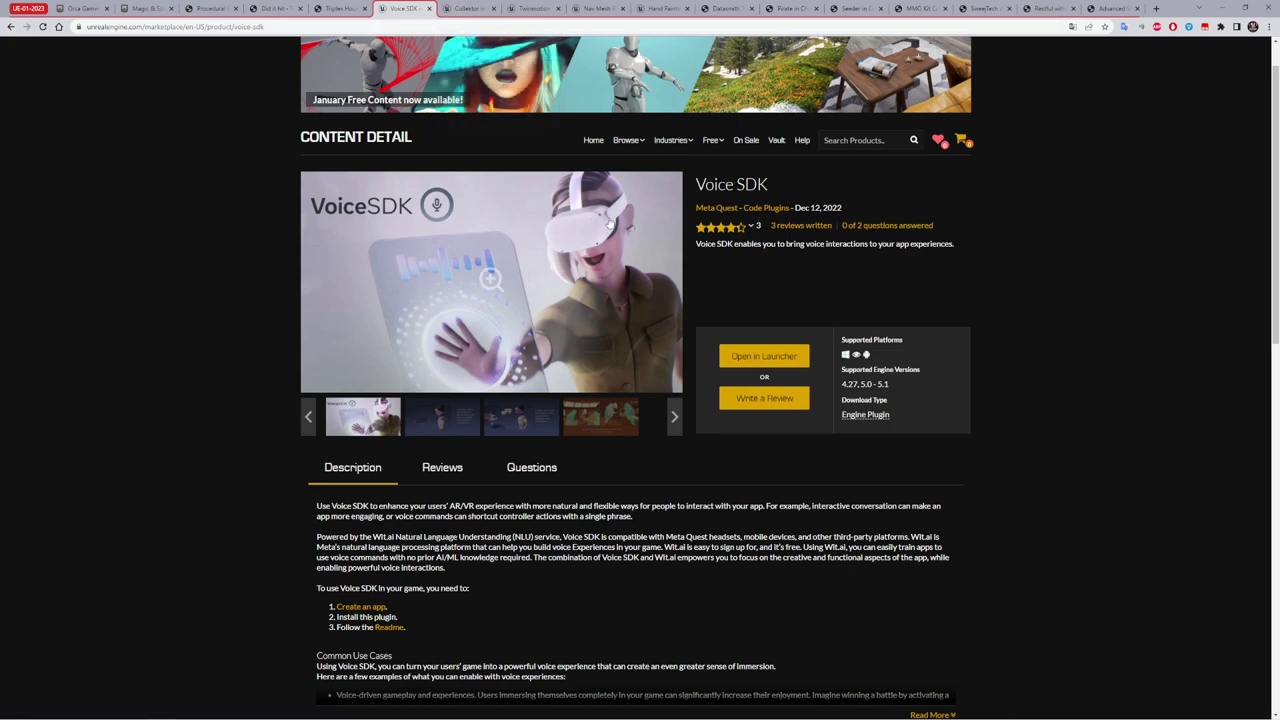
Step: Browse the Voice SDK gallery through to the fourth image
left_click(441, 417)
left_click(515, 428)
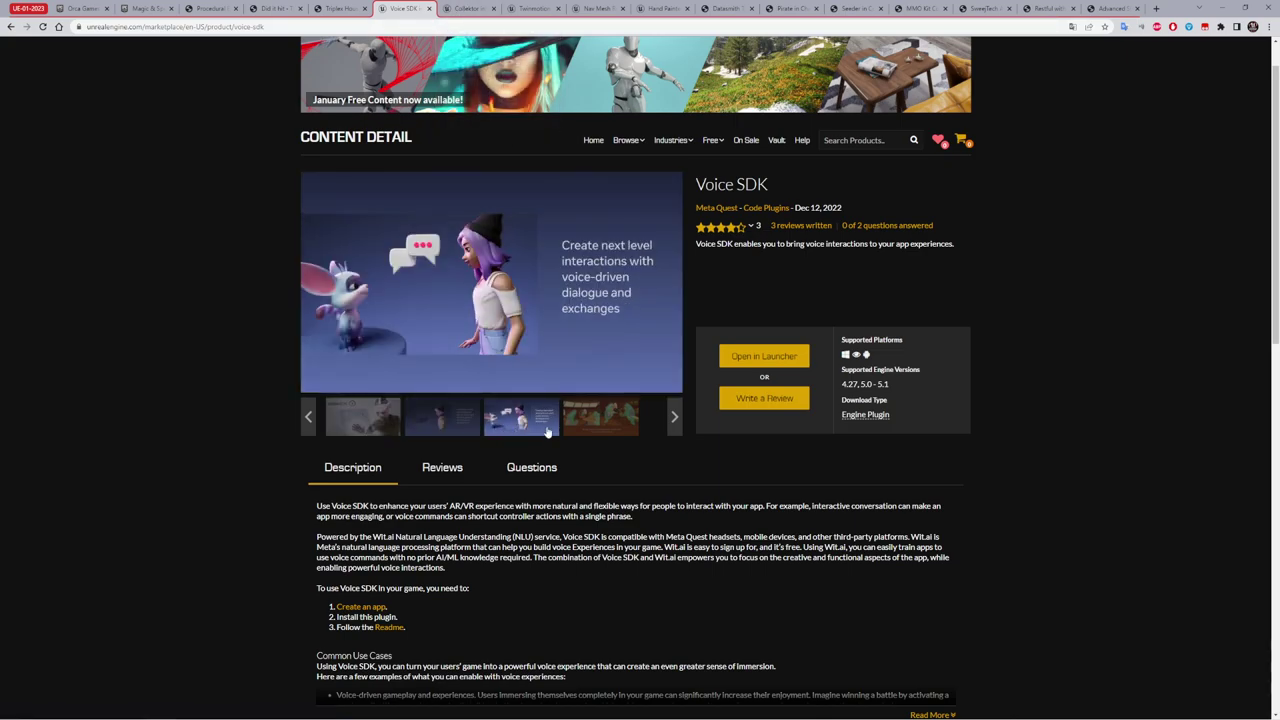
left_click(595, 425)
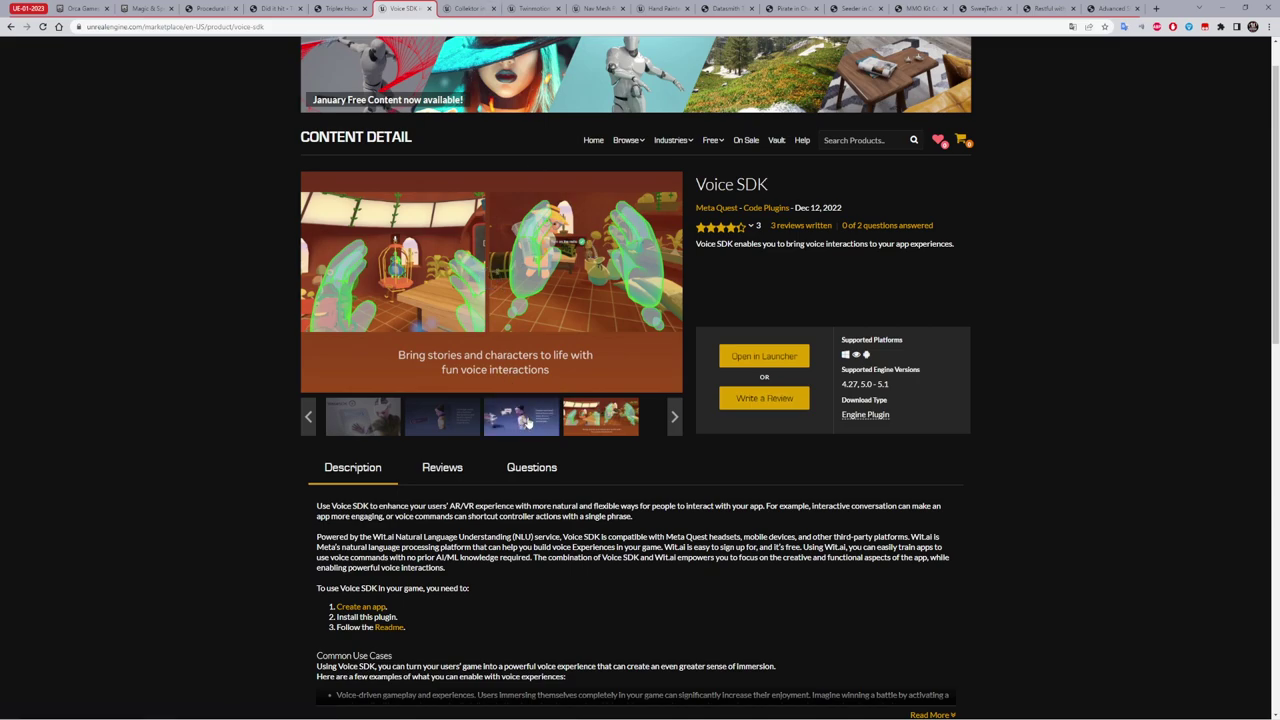
left_click(468, 8)
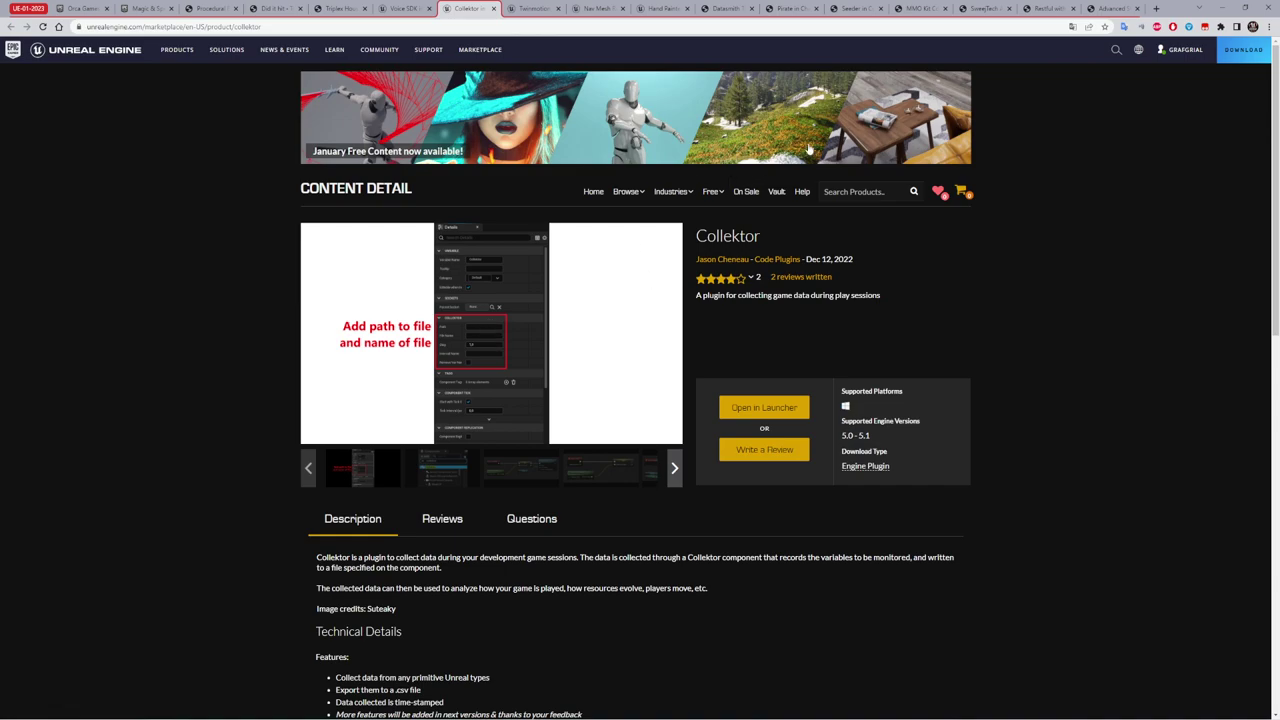
Step: Translate the Collektor product page into Russian (русский)
left_click(1072, 27)
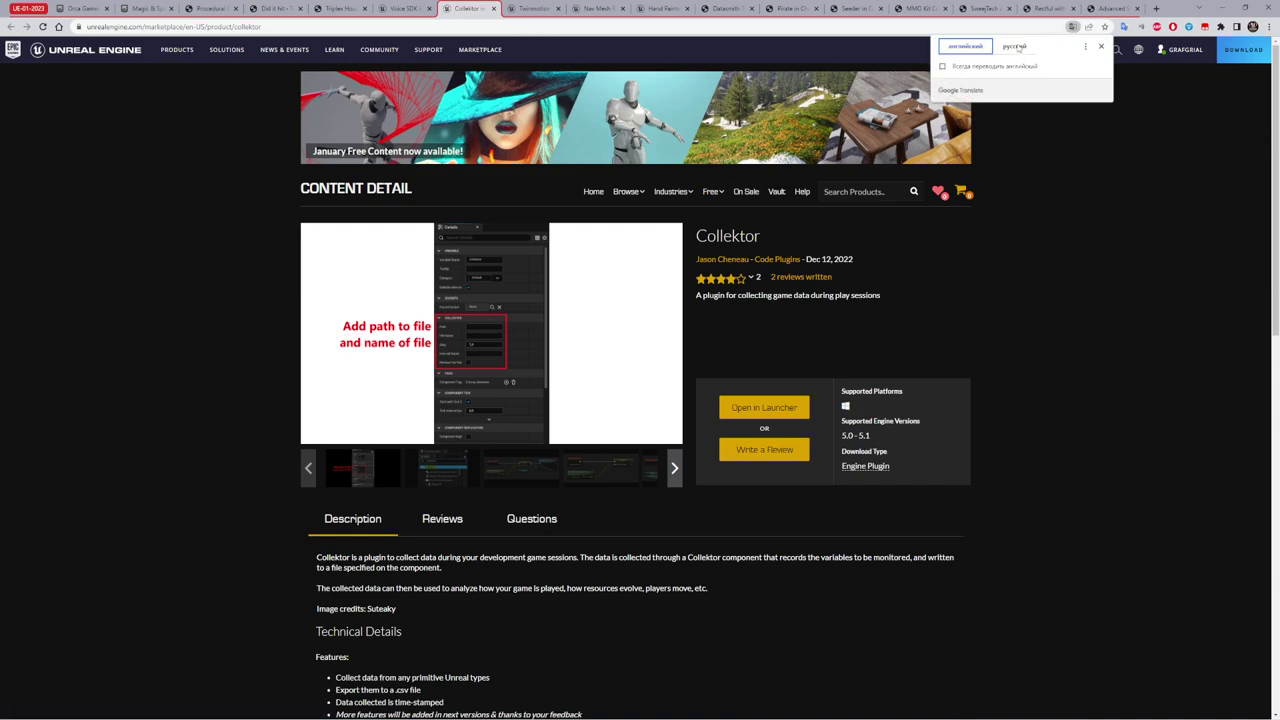
left_click(1016, 47)
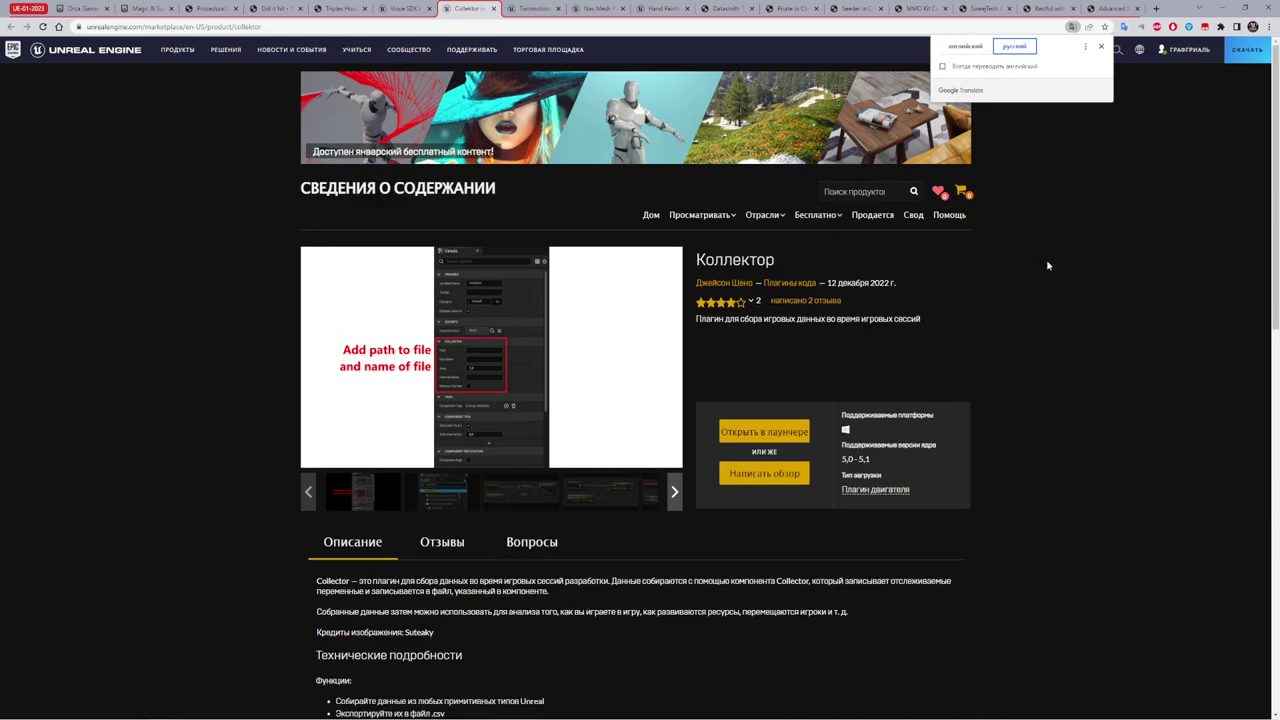
left_click(1062, 272)
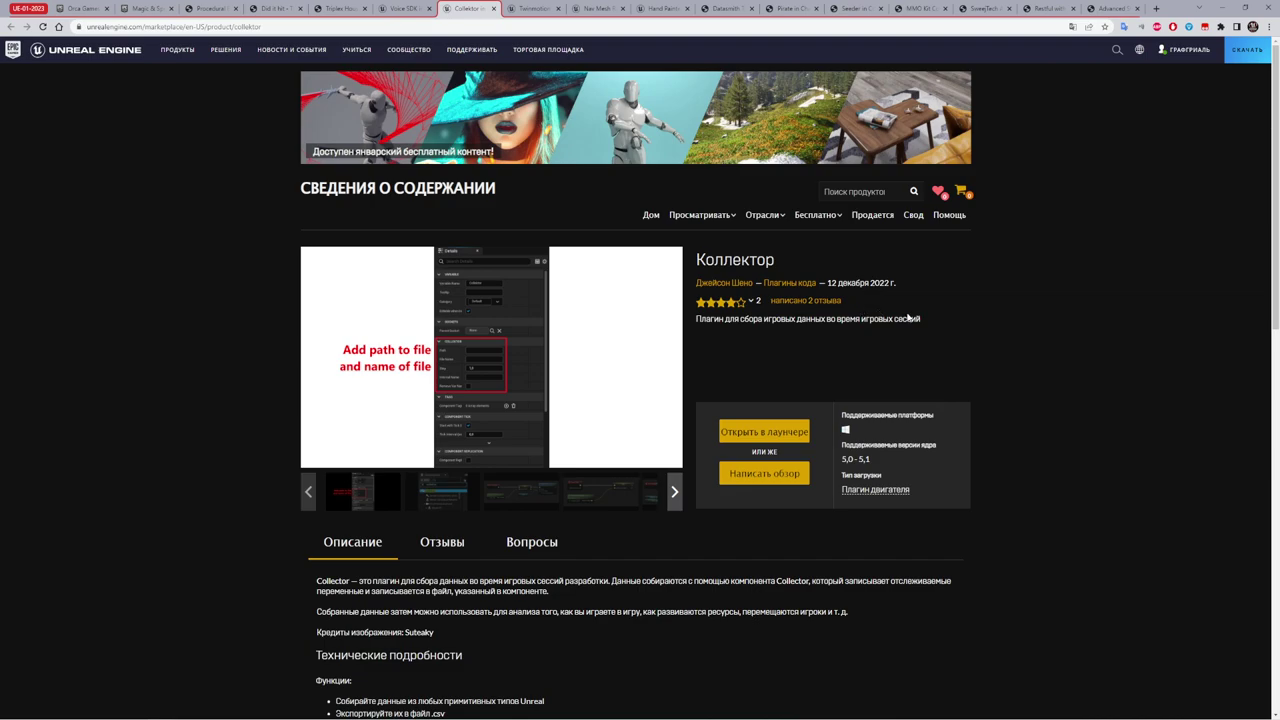
Step: Page through the Collektor screenshots full screen to test_chara.csv, then close the viewer
left_click(489, 353)
left_click(1262, 368)
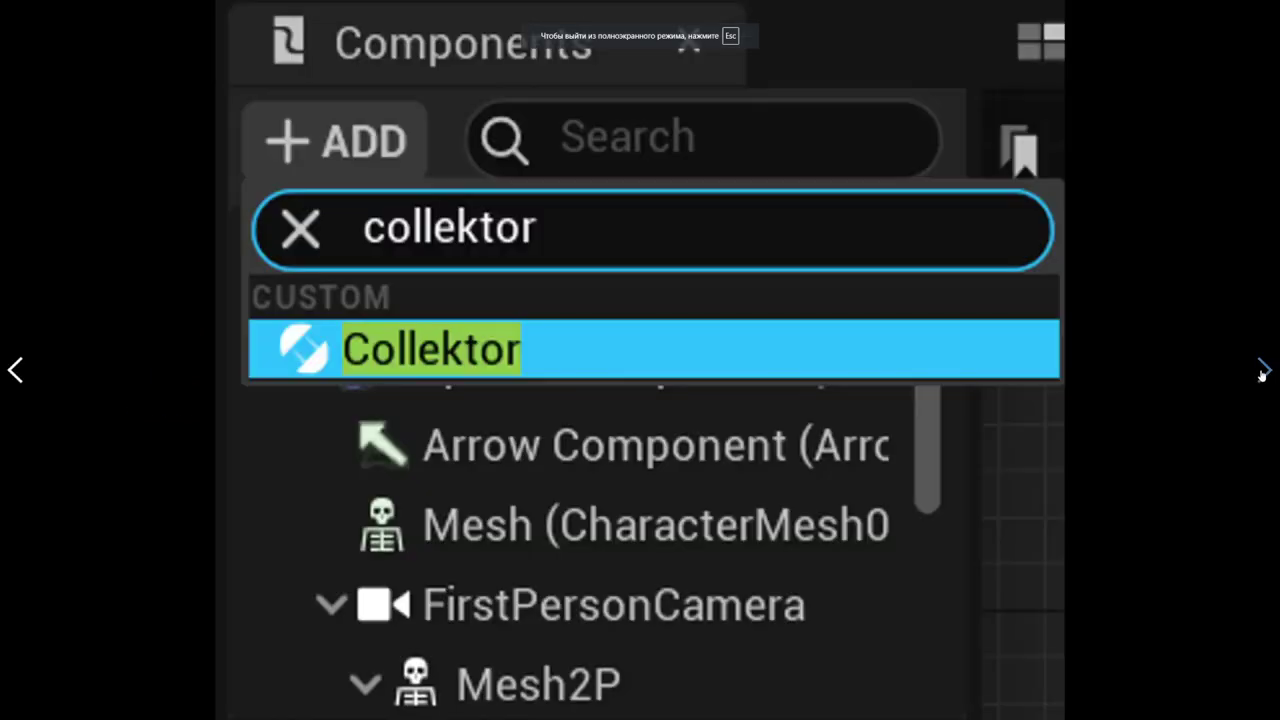
left_click(1262, 370)
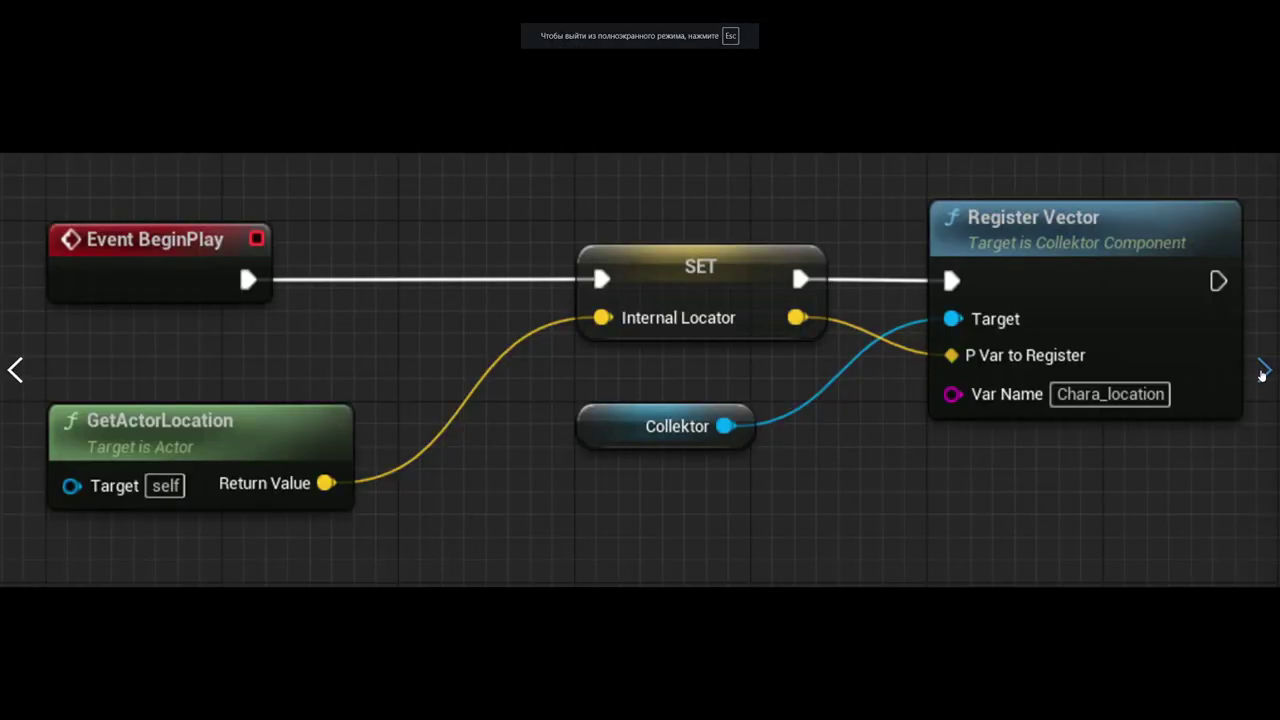
left_click(1262, 370)
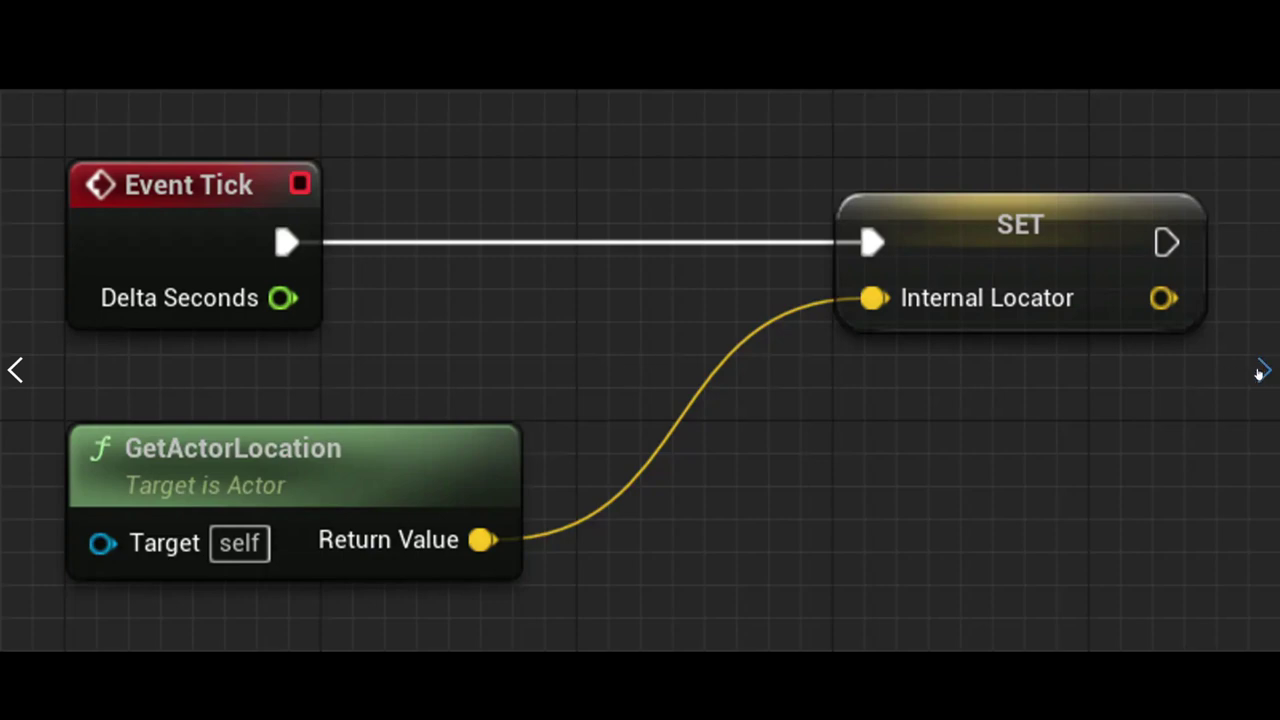
left_click(1263, 370)
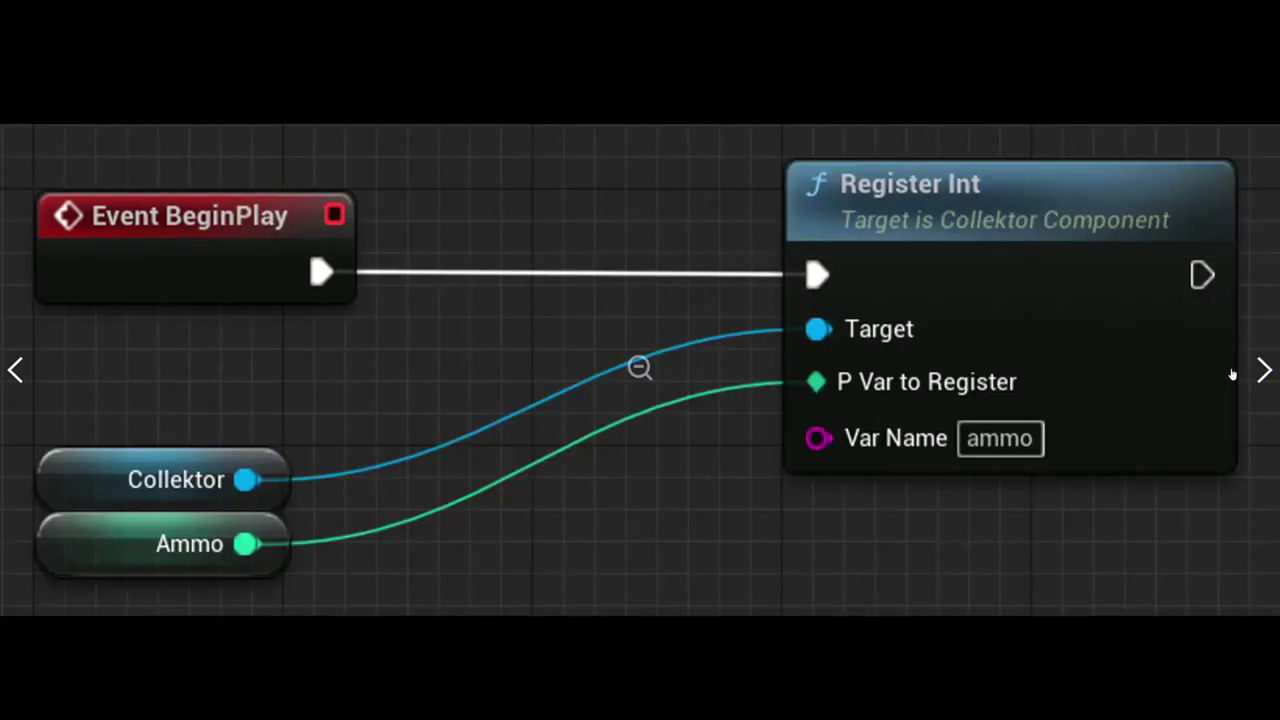
left_click(1262, 370)
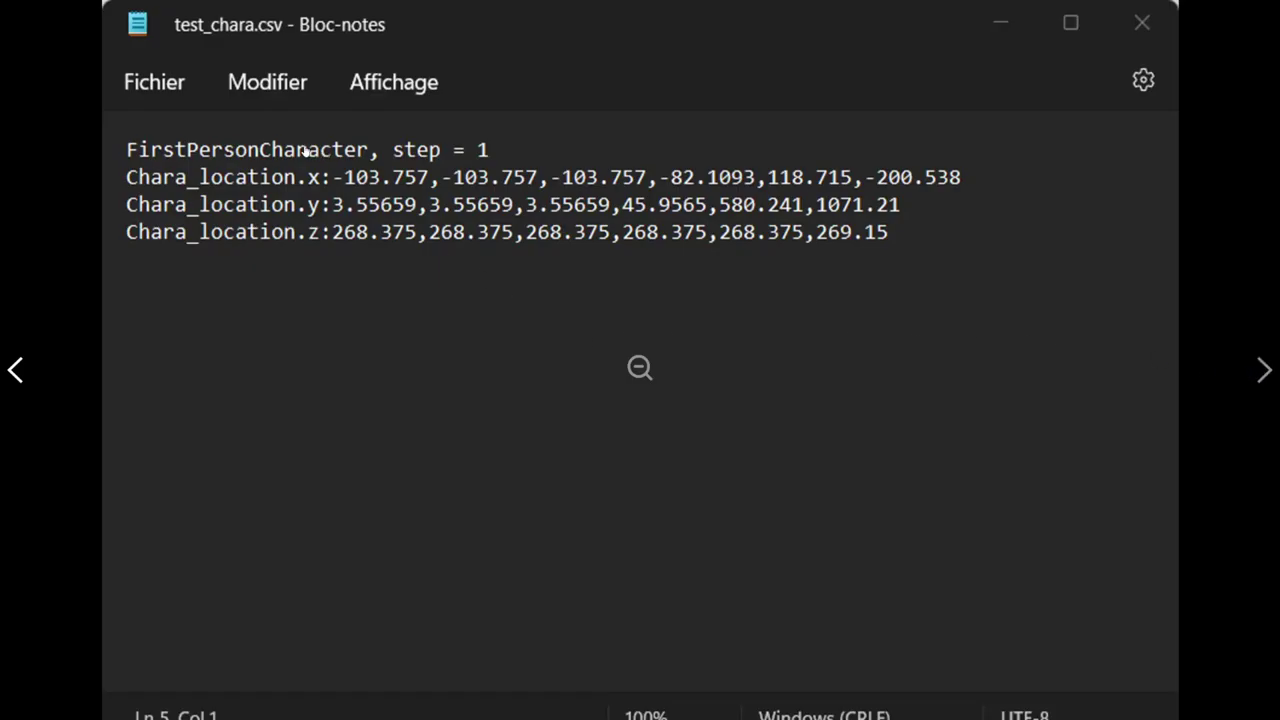
left_click(1261, 370)
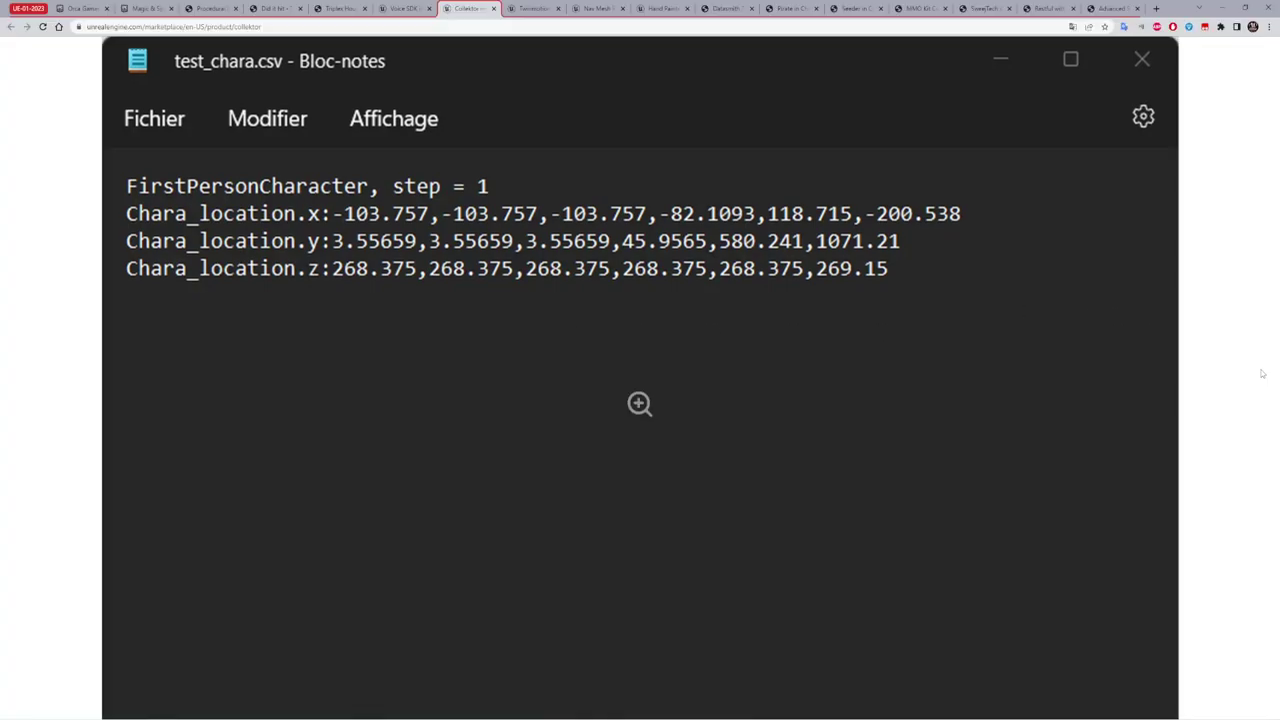
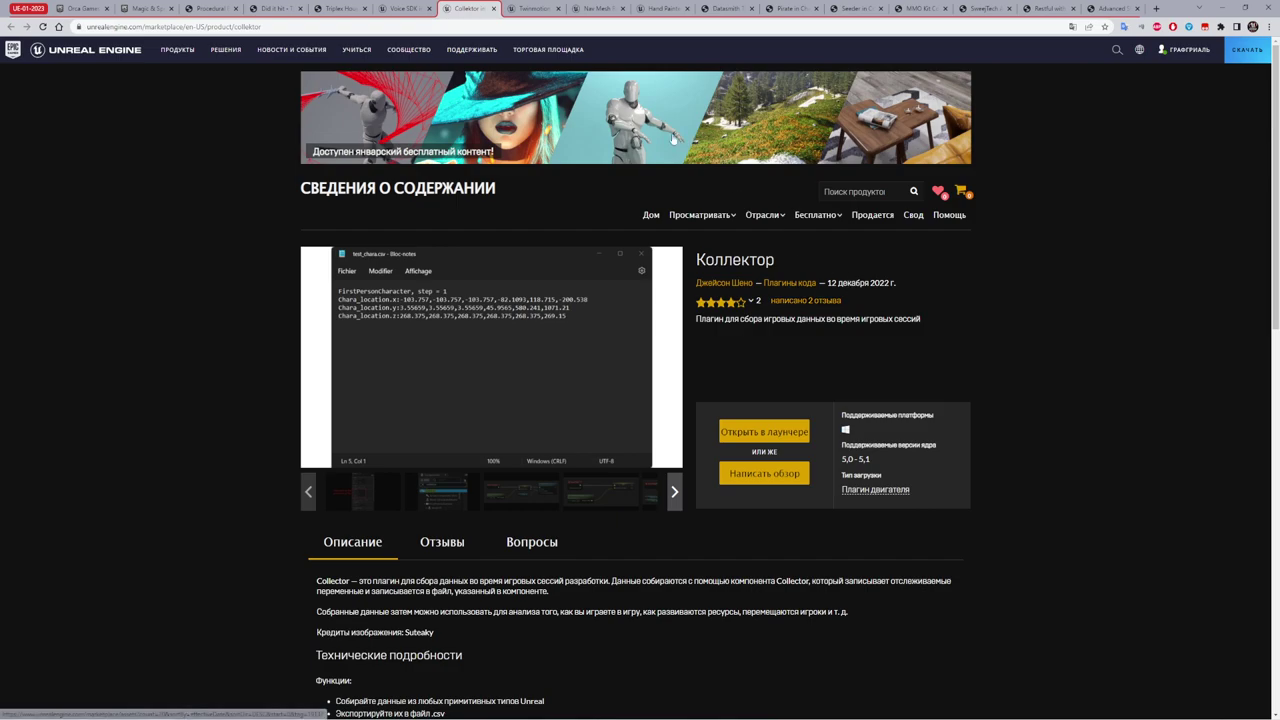
Step: Go to the Twinmotion Content for Unreal Engine Plugin (Beta 4) page and highlight part of its title
left_click(535, 10)
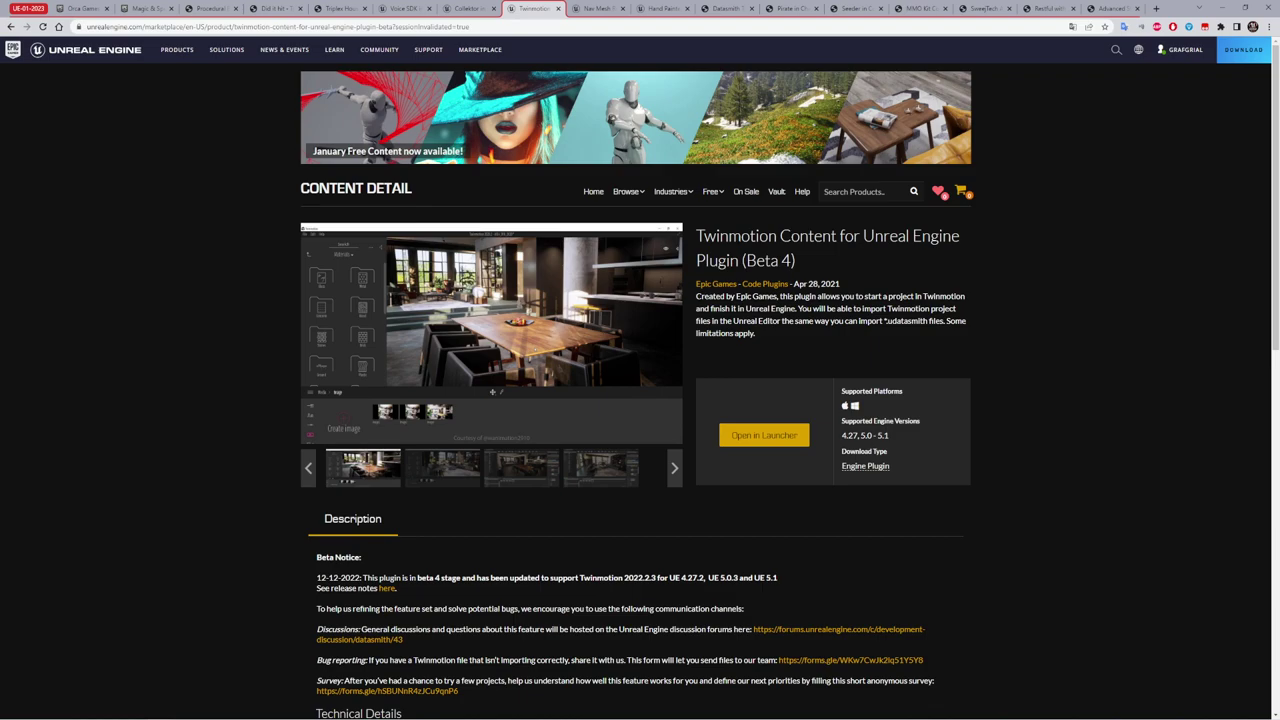
left_click_drag(755, 236, 845, 236)
left_click(910, 259)
Step: View the gallery images full-screen, advancing to the editor screenshot, then exit the viewer
left_click(490, 331)
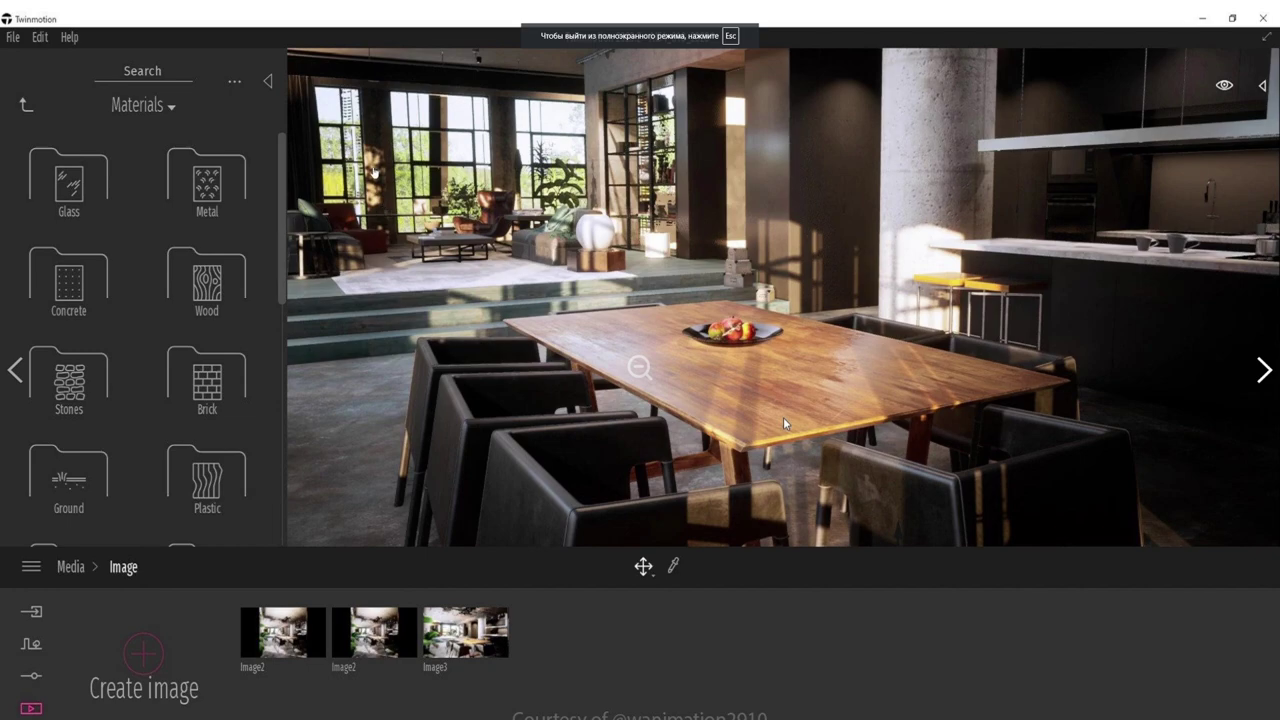
right_click(724, 288)
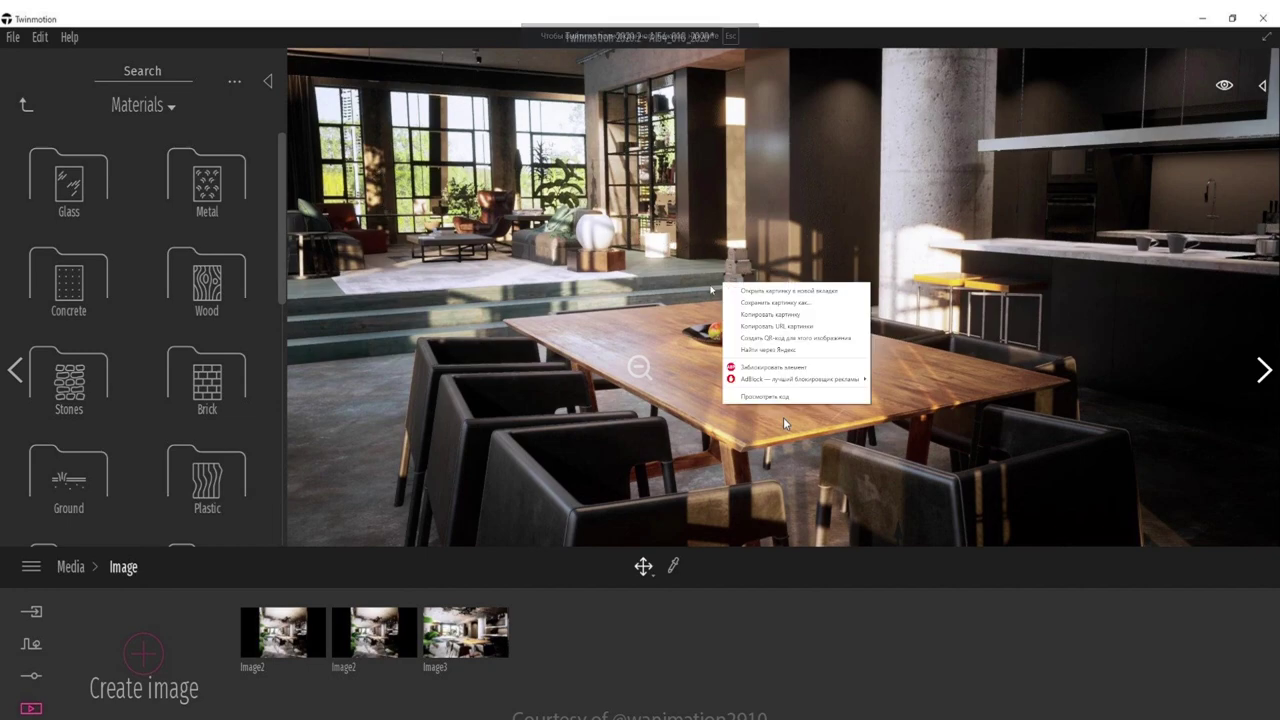
key("Escape")
key("Escape")
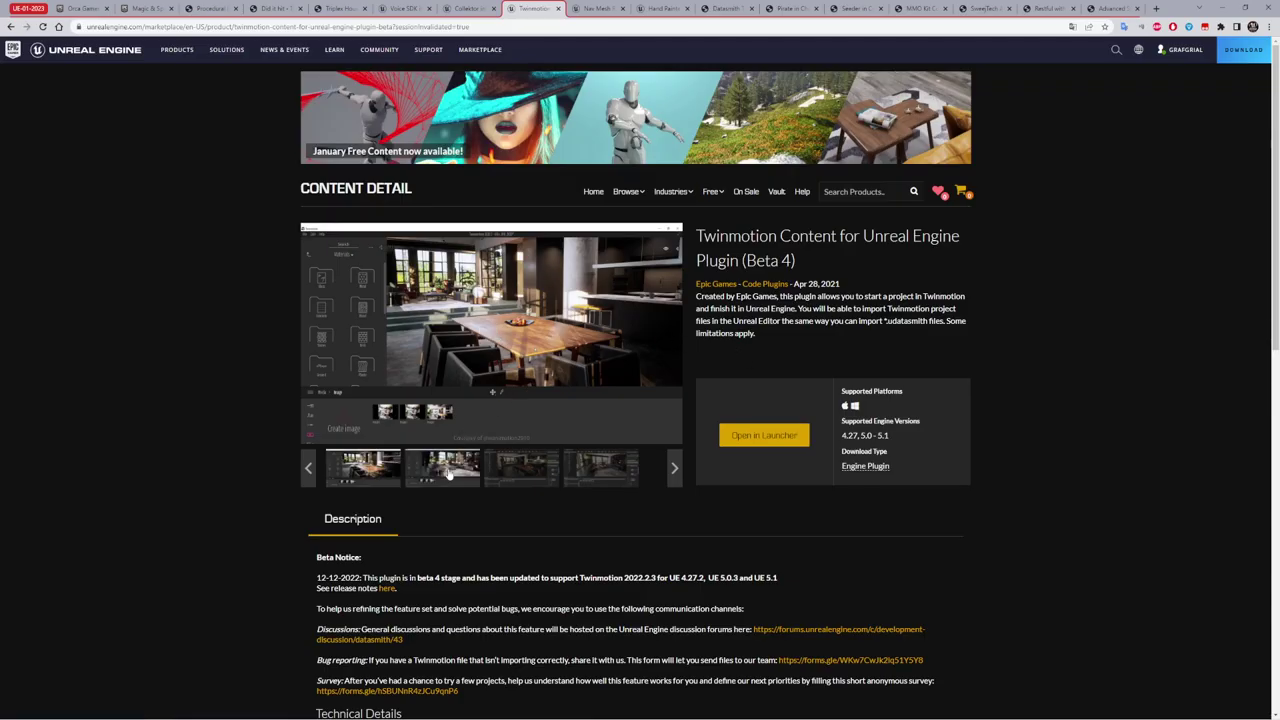
left_click(490, 340)
left_click(1262, 368)
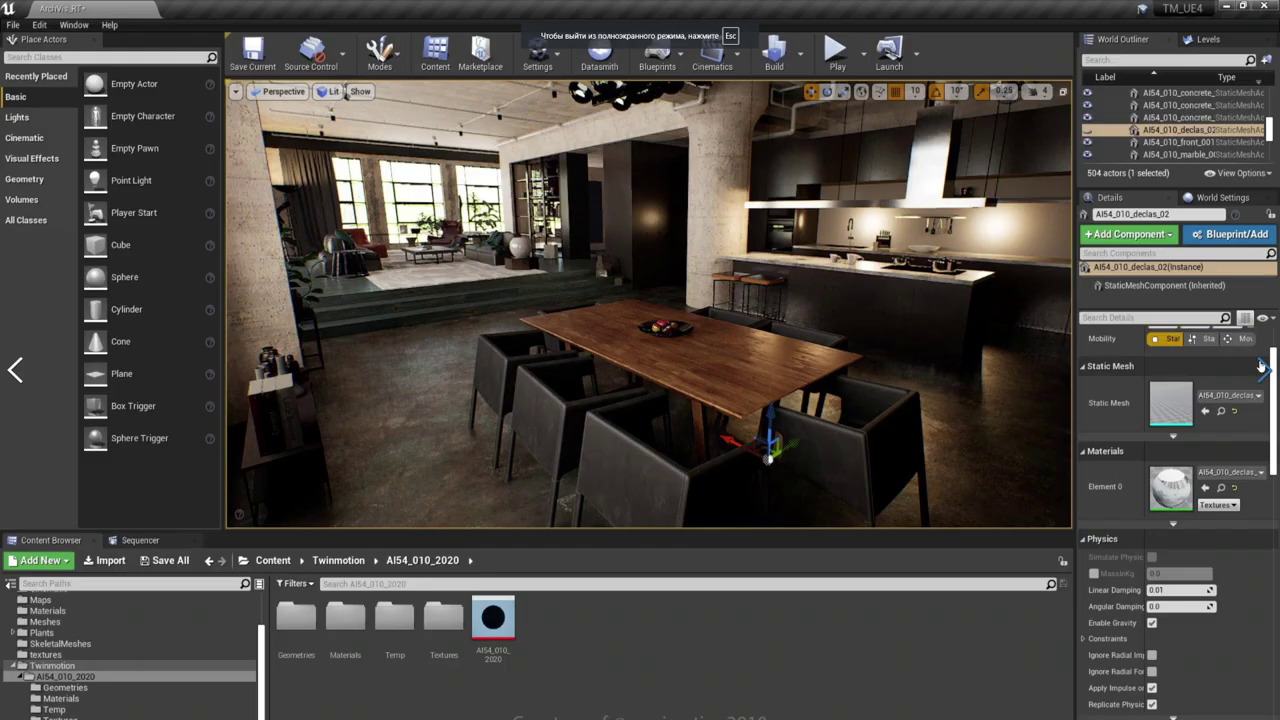
key("Escape")
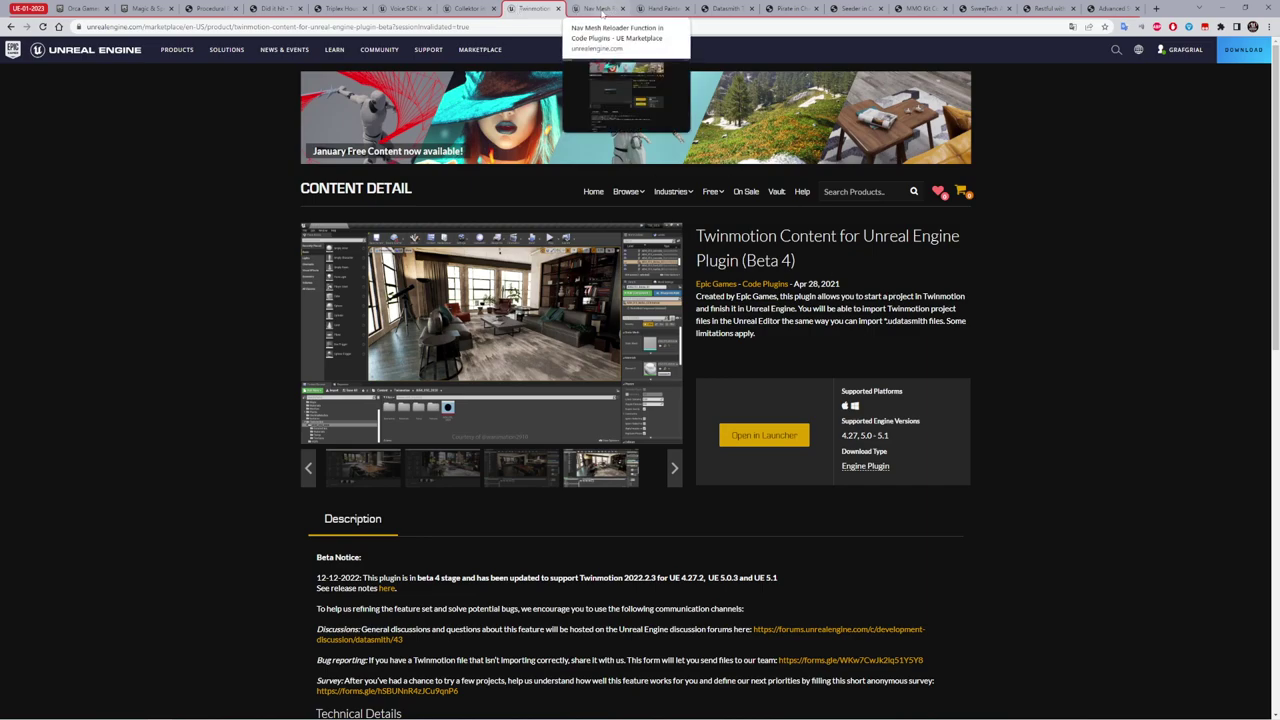
Step: On the Nav Mesh Reloader Function page, enlarge the ReloadNavMesh blueprint screenshot, then close it
left_click(603, 14)
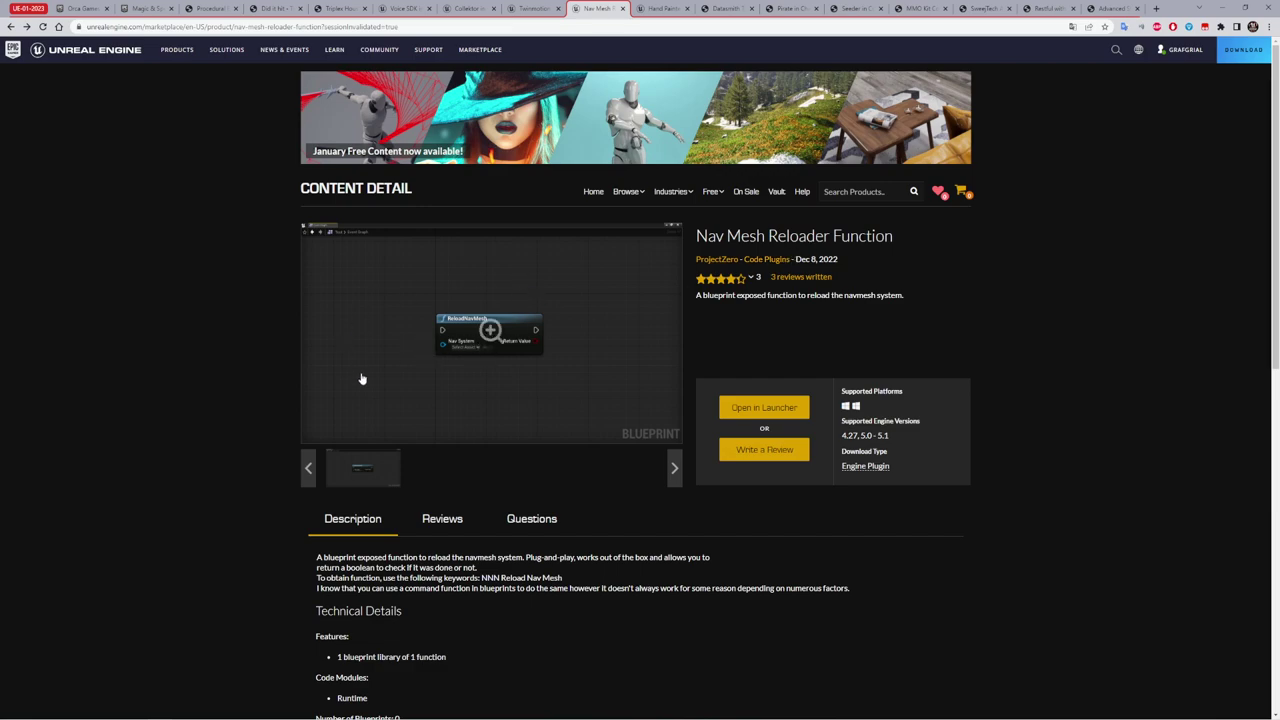
left_click(491, 330)
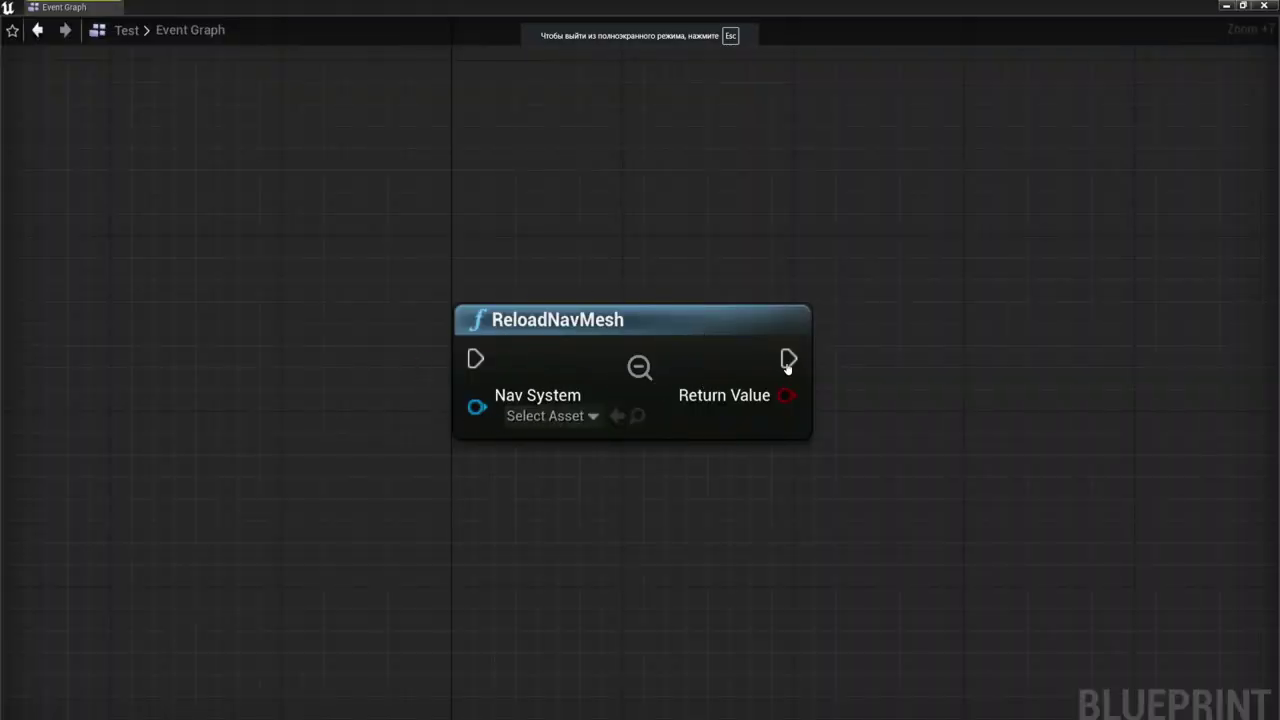
left_click(1243, 377)
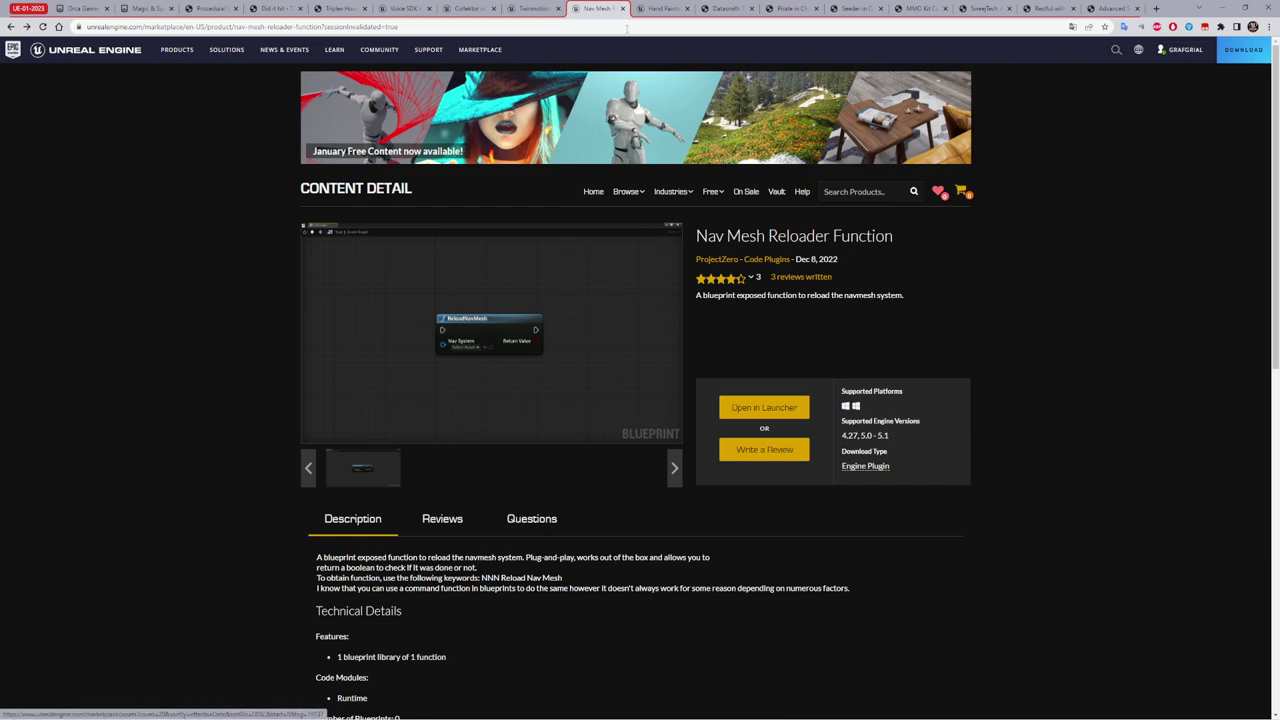
Step: Browse the Hand Painted Environment gallery full-screen, from forest house and snowy village to the asset overview
left_click(664, 8)
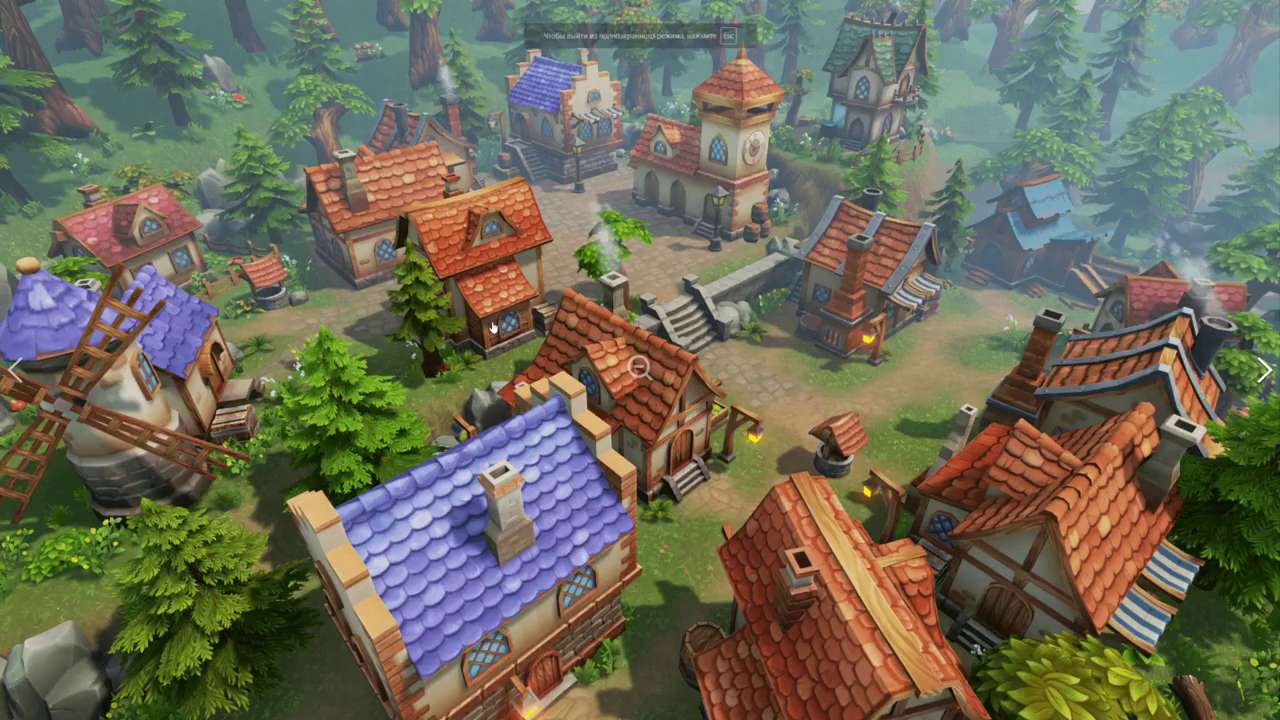
left_click(495, 326)
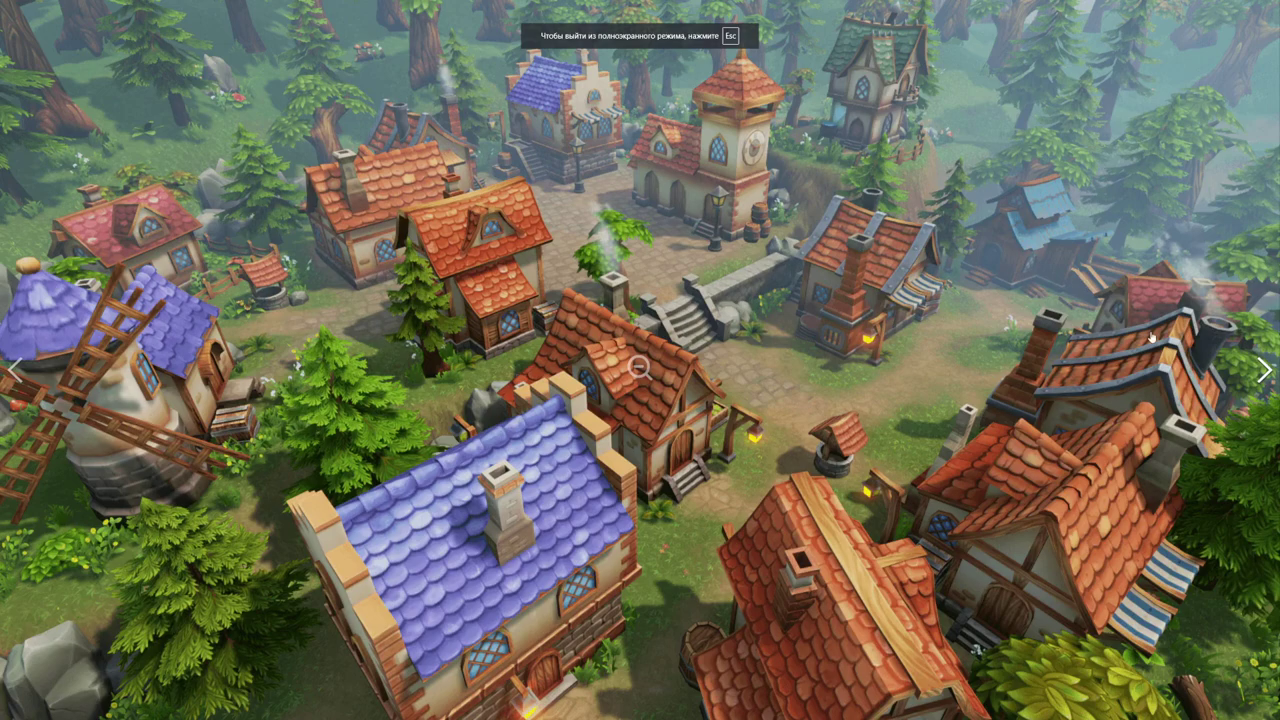
left_click(1262, 370)
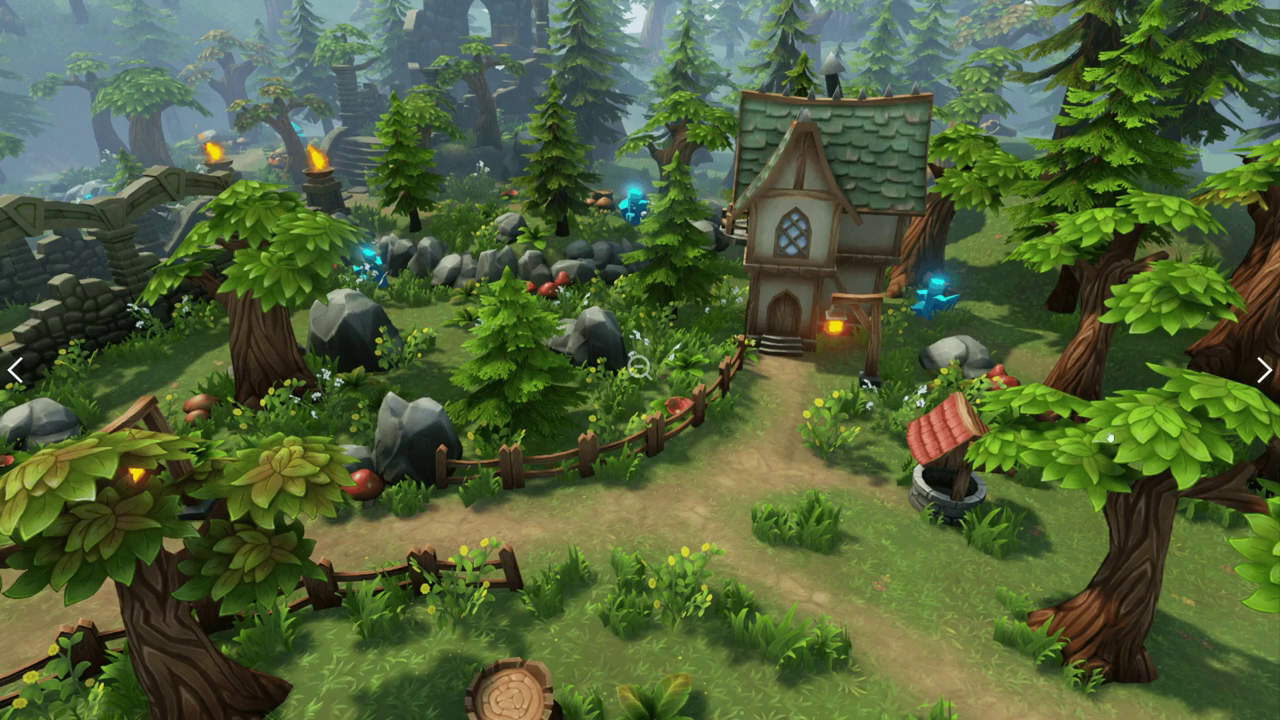
left_click(1262, 370)
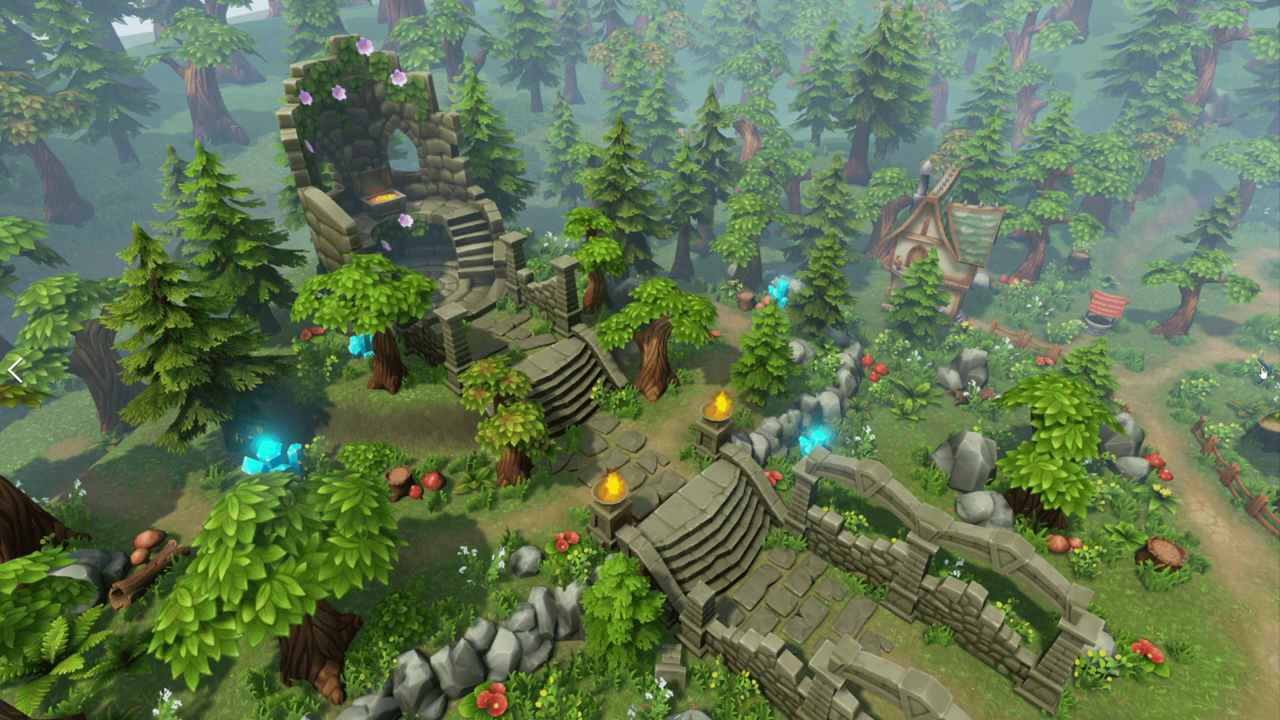
left_click(1262, 370)
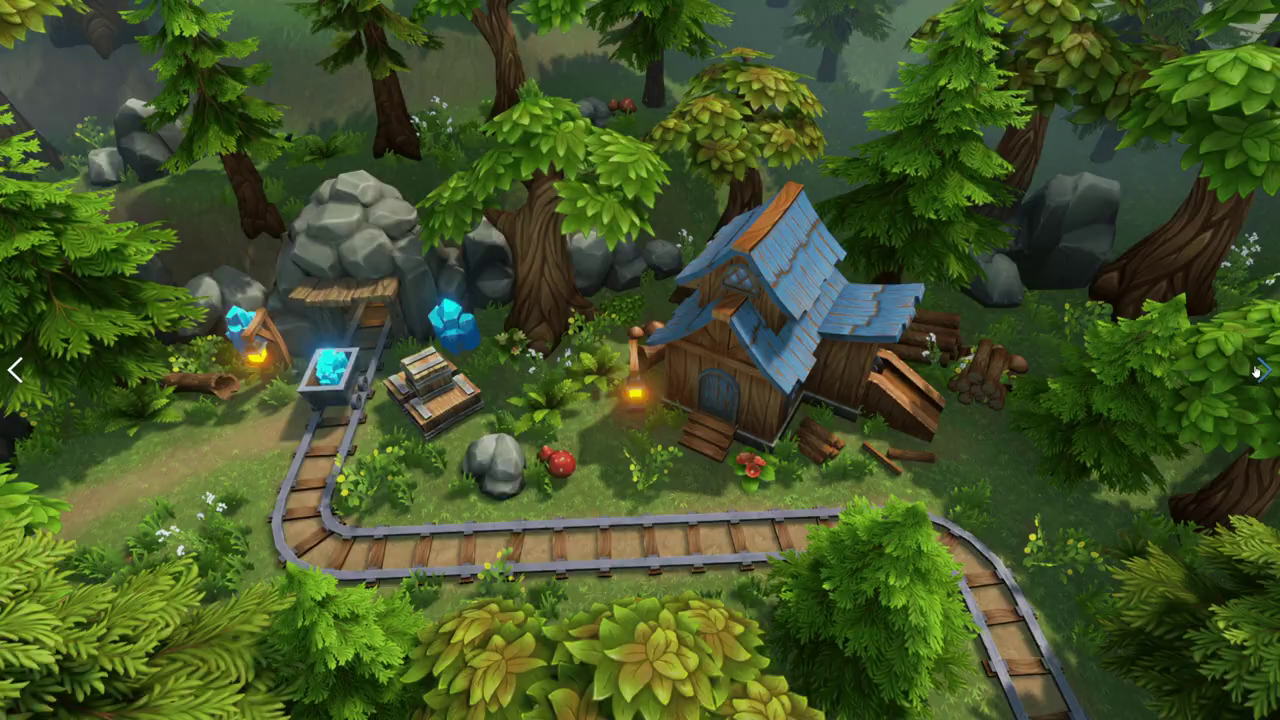
left_click(1259, 370)
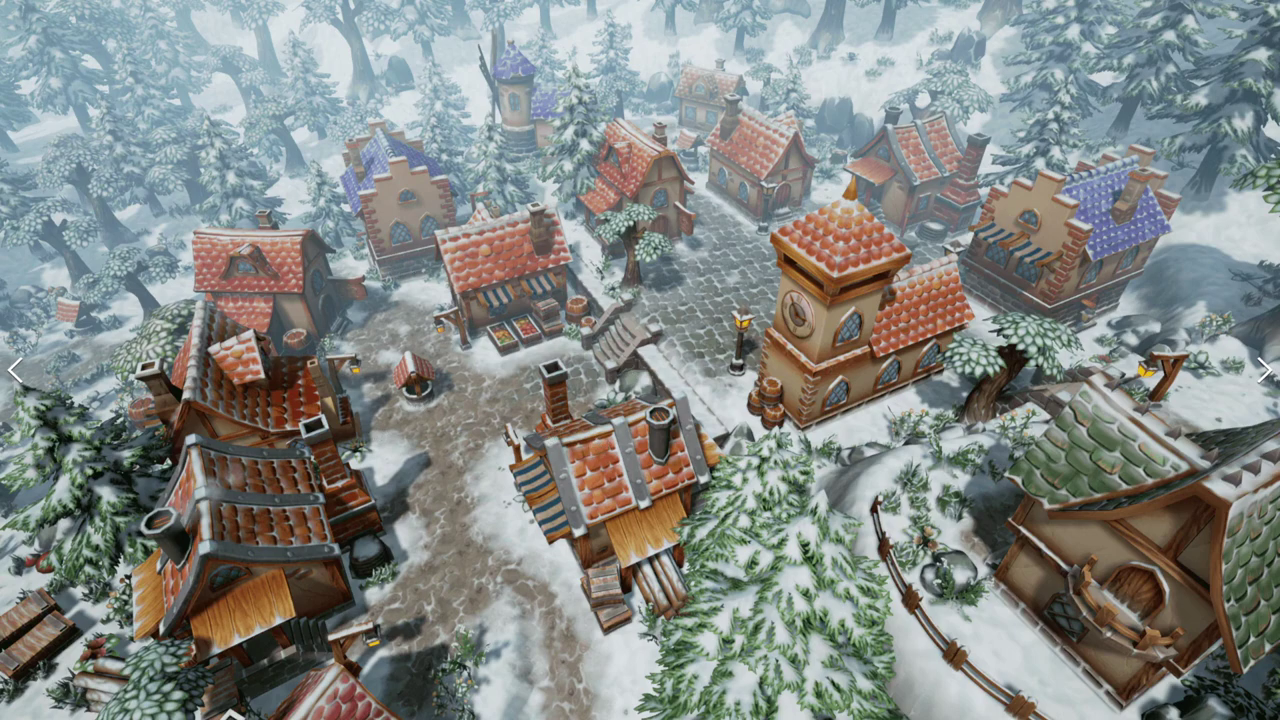
left_click(1264, 370)
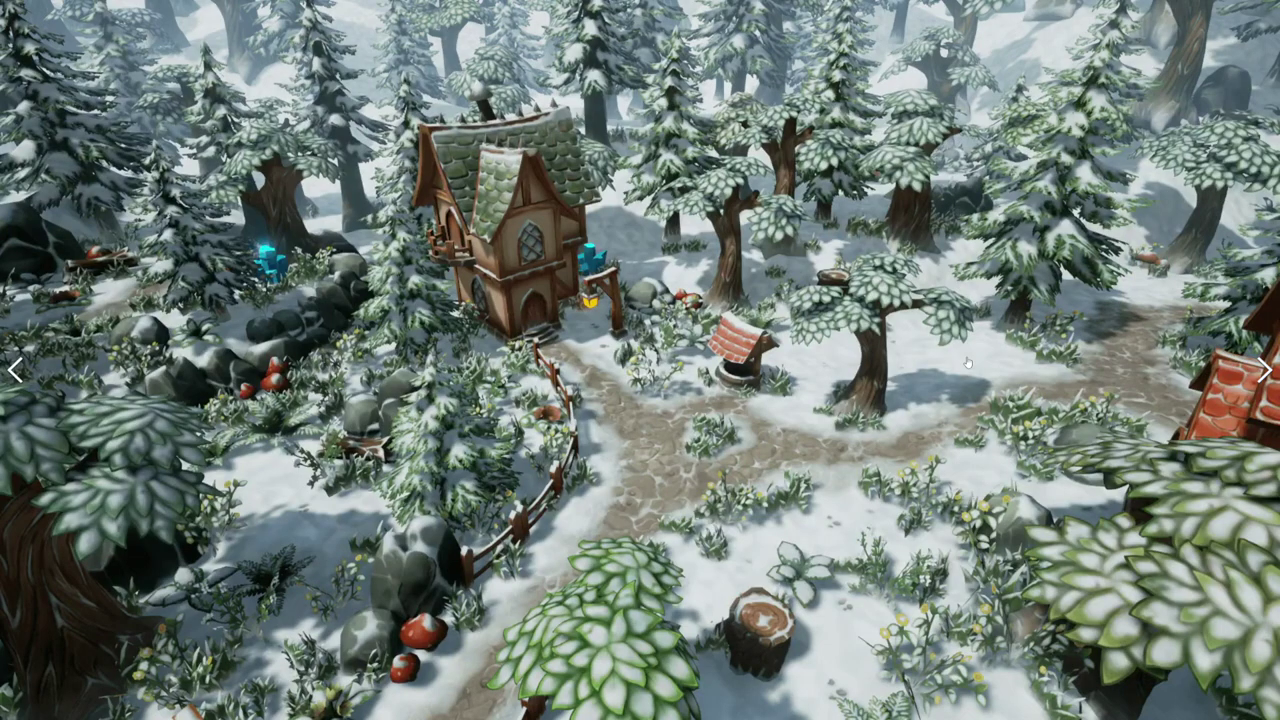
left_click(1262, 370)
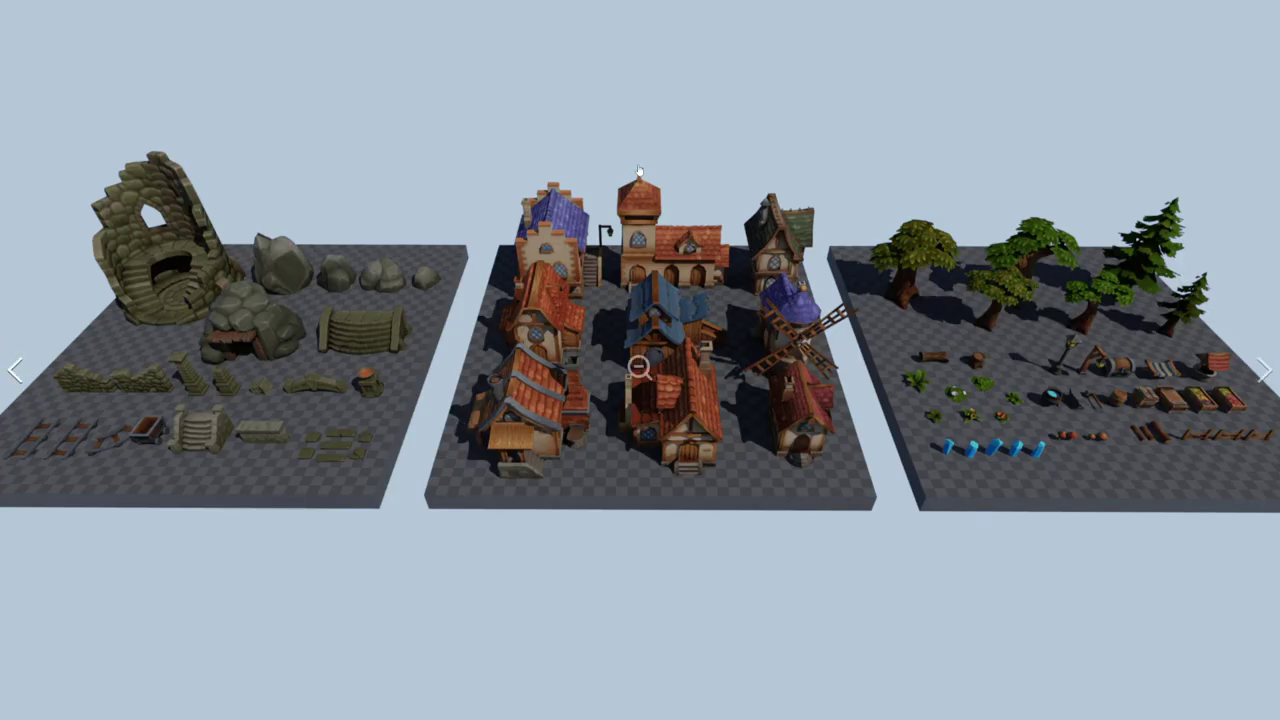
left_click(639, 368)
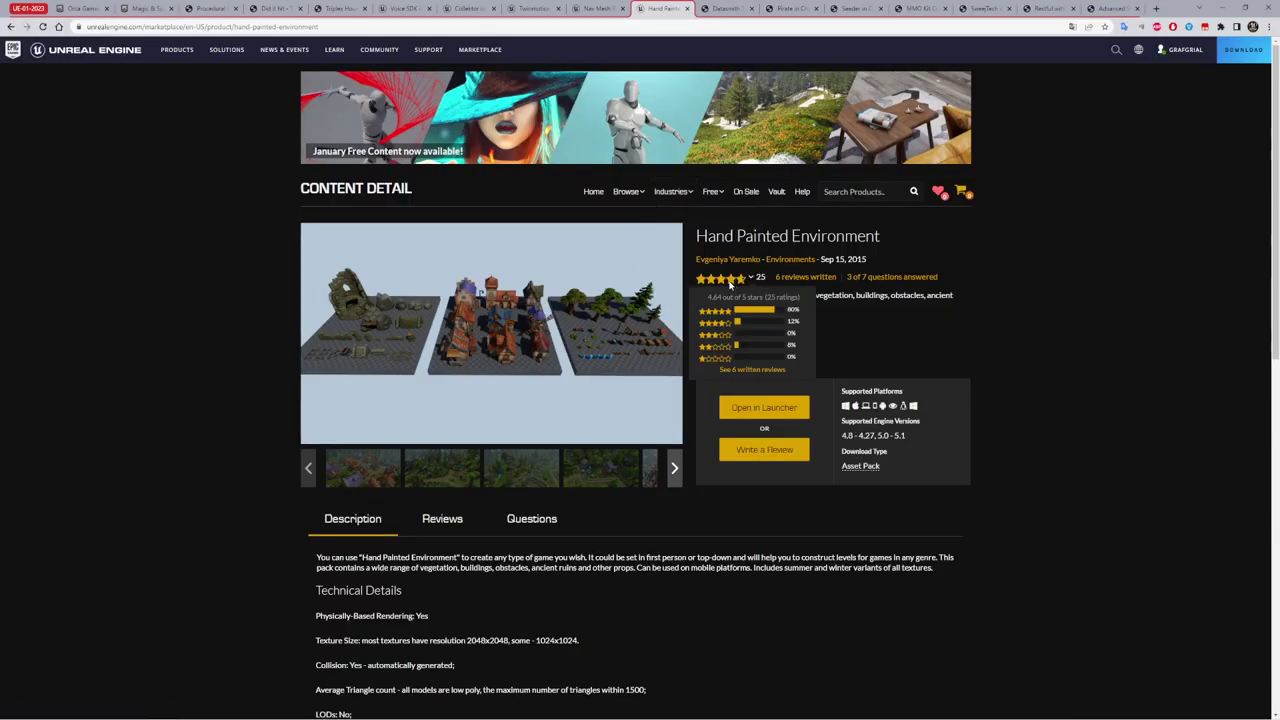
Step: Go to the Datasmith Twinmotion Content (Beta) page and select the word Twinmotion in its title
left_click(752, 8)
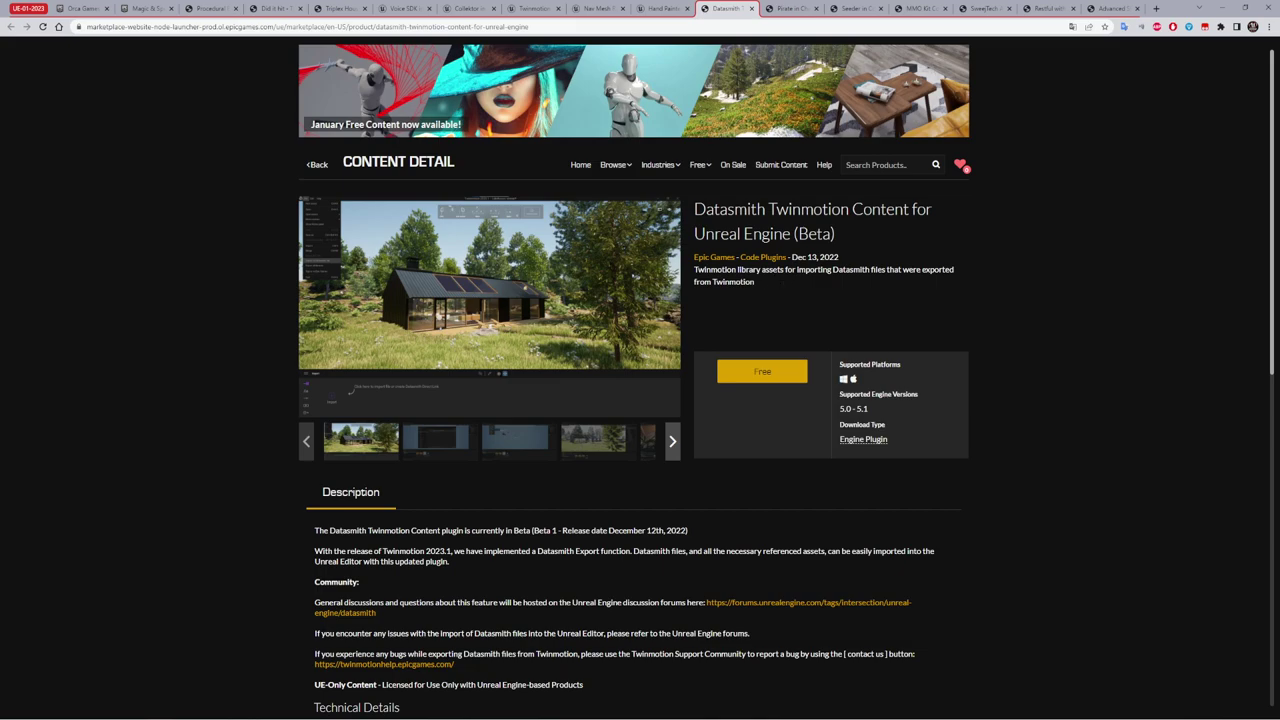
triple_click(696, 212)
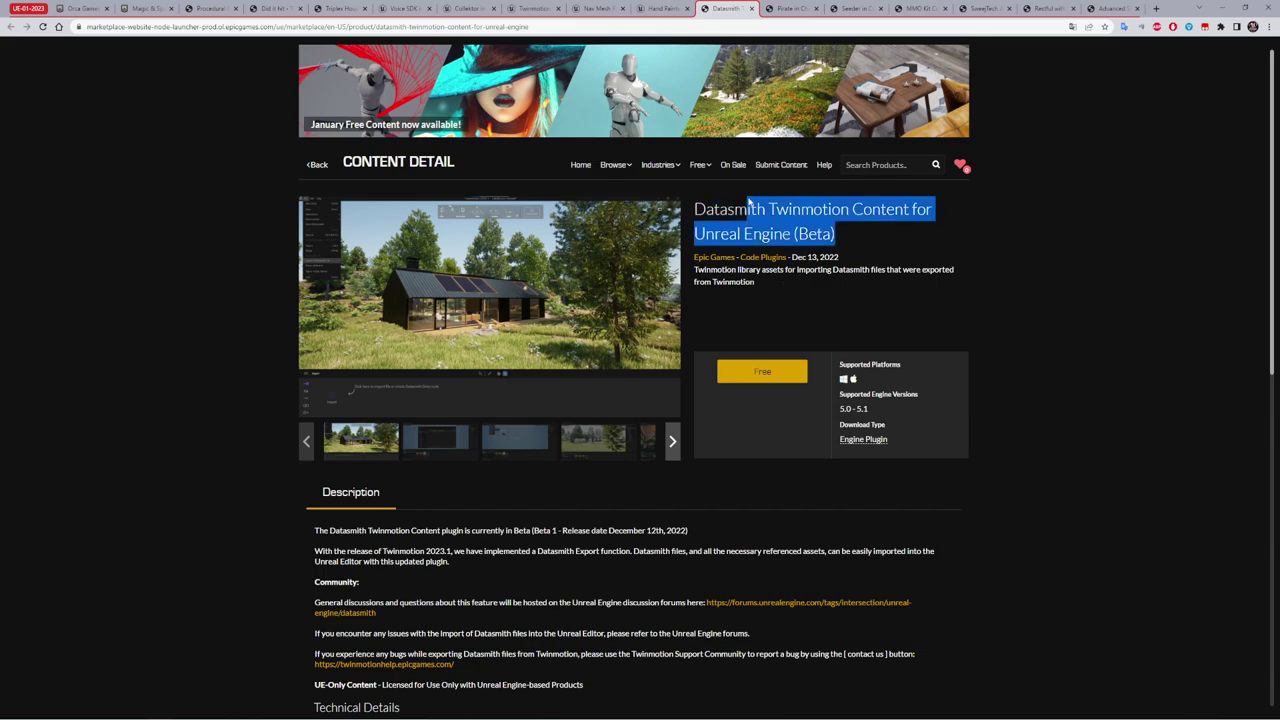
left_click(760, 190)
left_click_drag(768, 209, 862, 209)
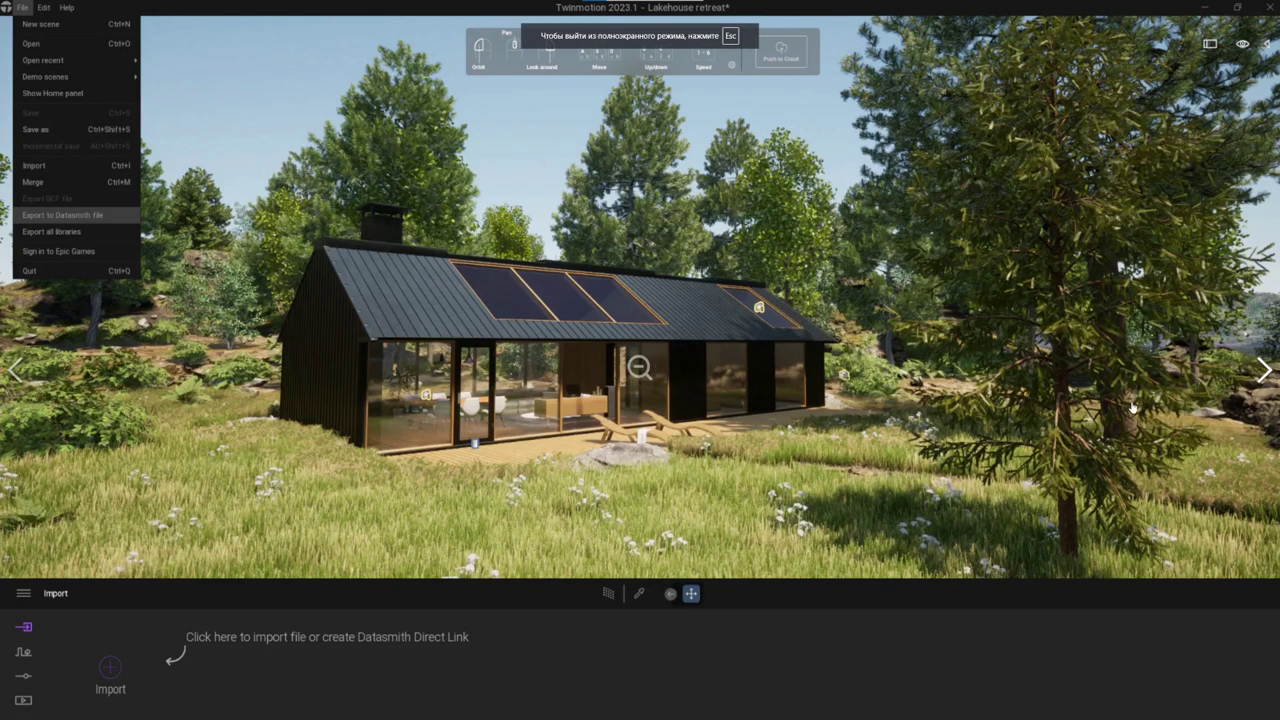
Step: Step through the screenshots: plugins window, lakehouse scene, dining-room interior, then close the viewer
left_click(1262, 370)
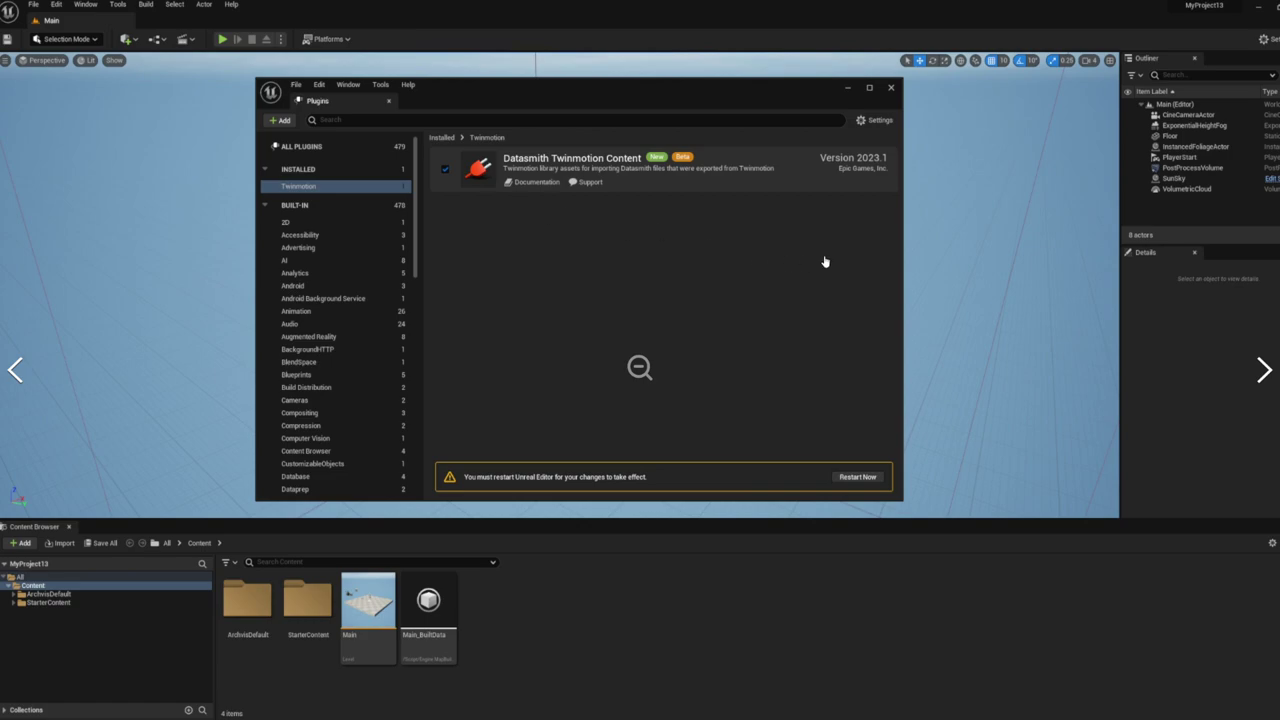
left_click(1260, 368)
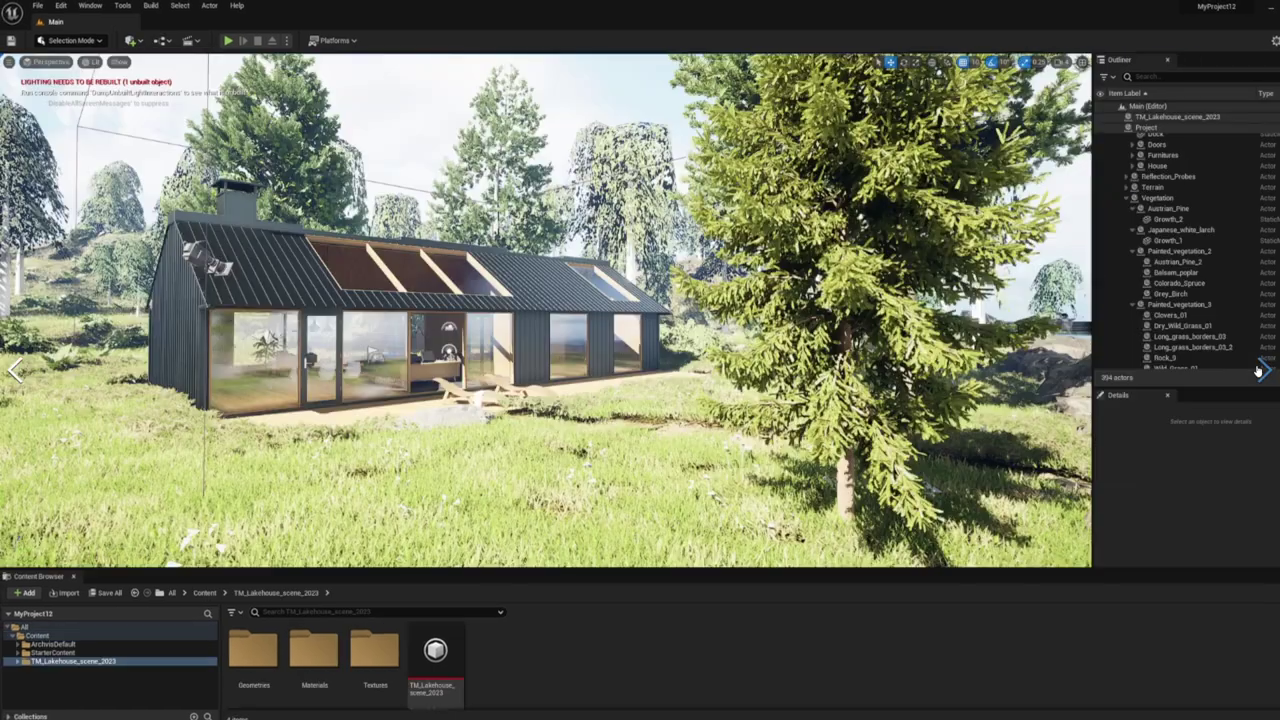
left_click(1260, 368)
left_click(1263, 370)
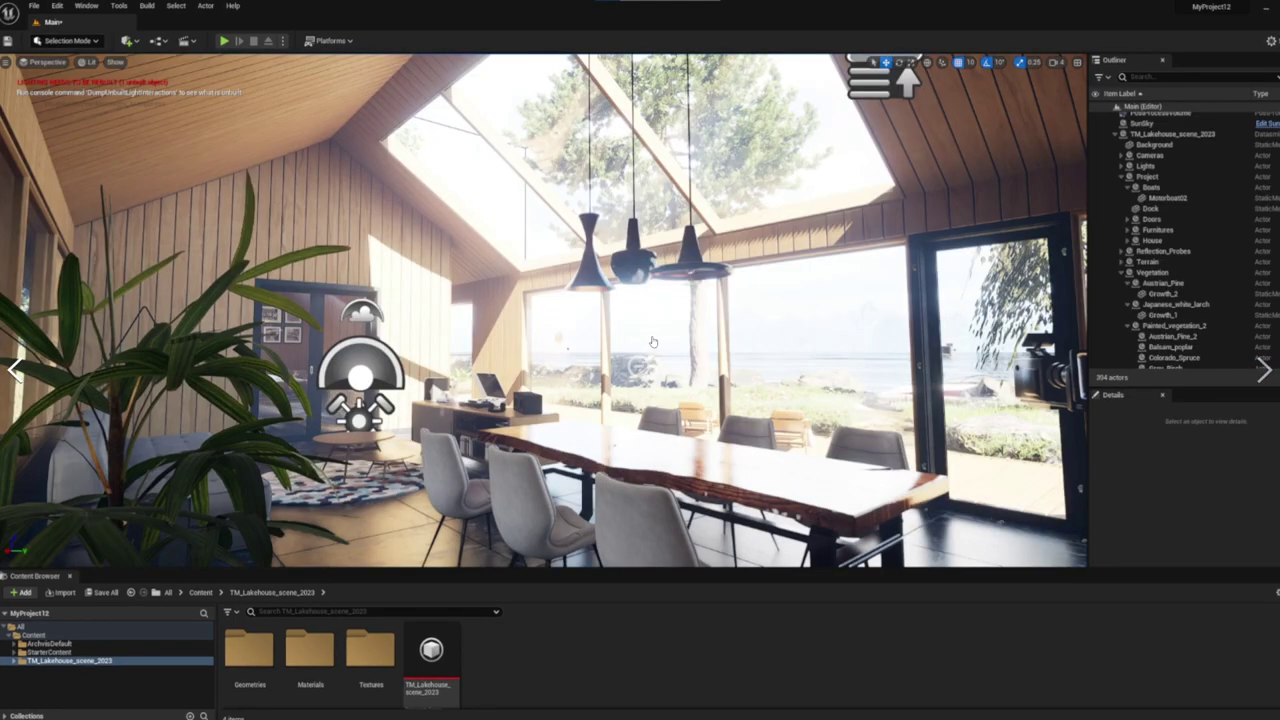
key("Escape")
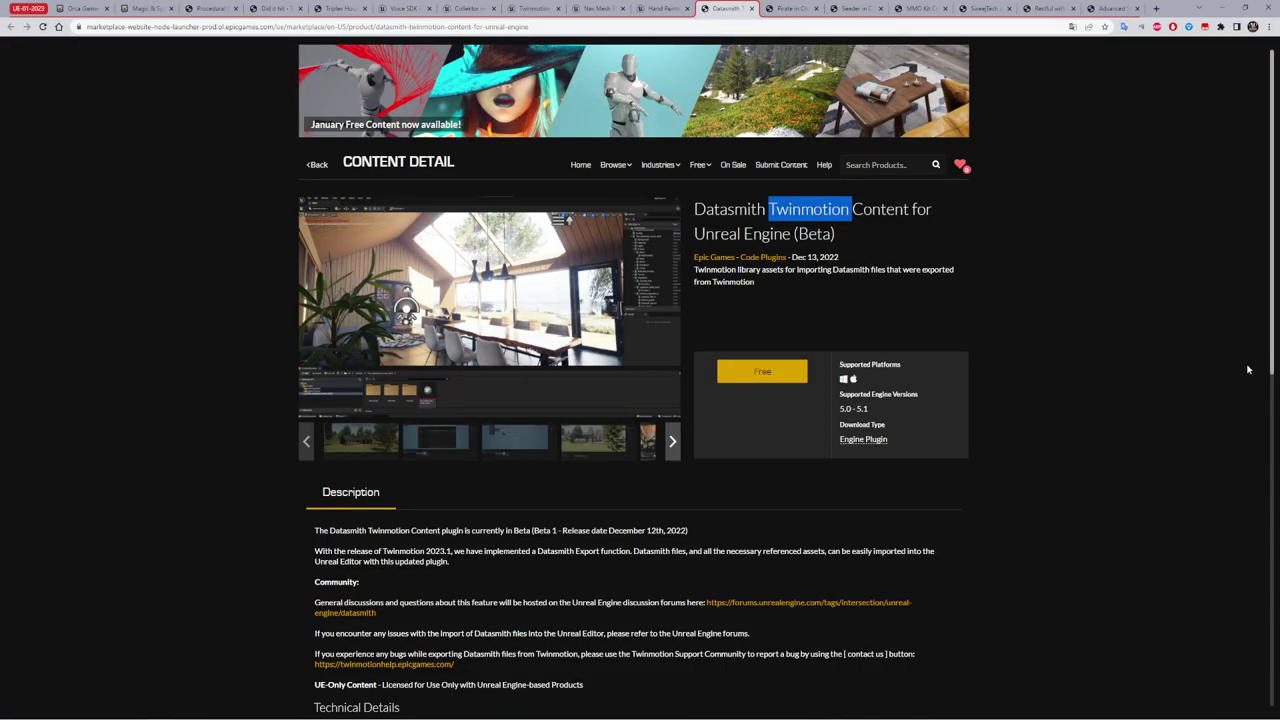
Step: Browse the Pirate gallery full-screen: outfit variants, pistol and sabre, title image; then go to Seeder
left_click(800, 9)
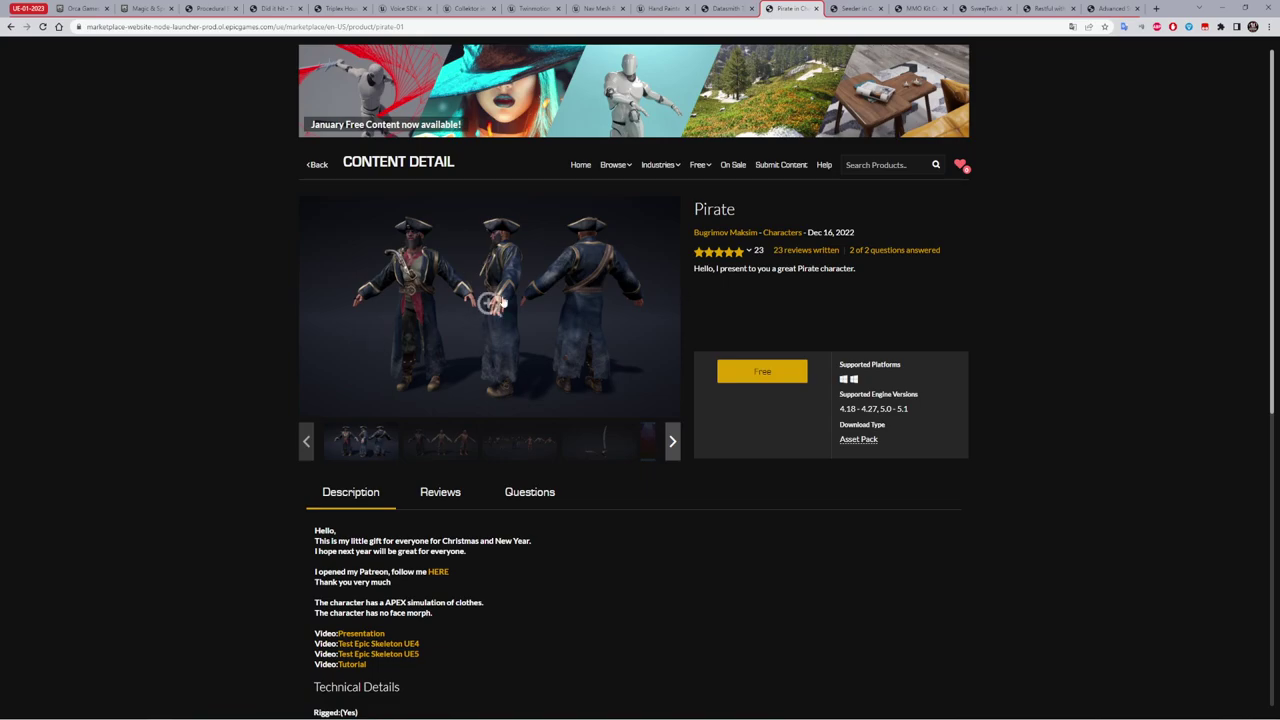
left_click(504, 302)
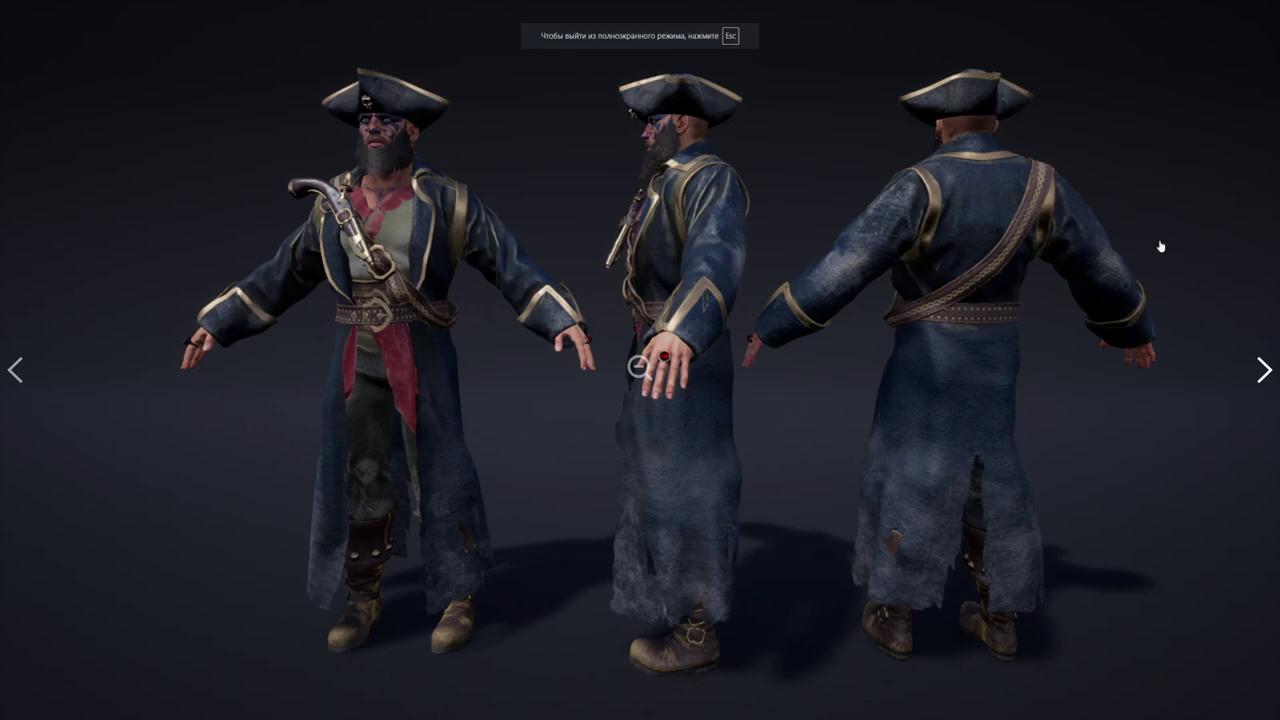
left_click(1264, 377)
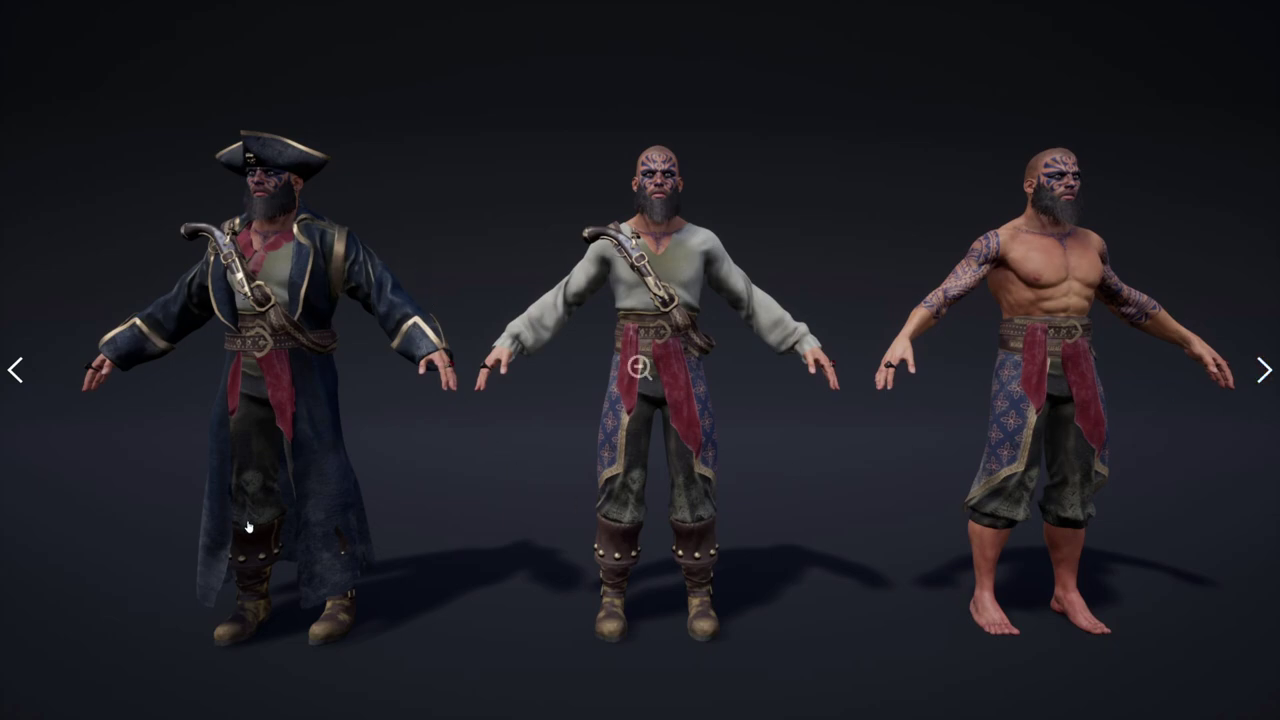
left_click(1263, 372)
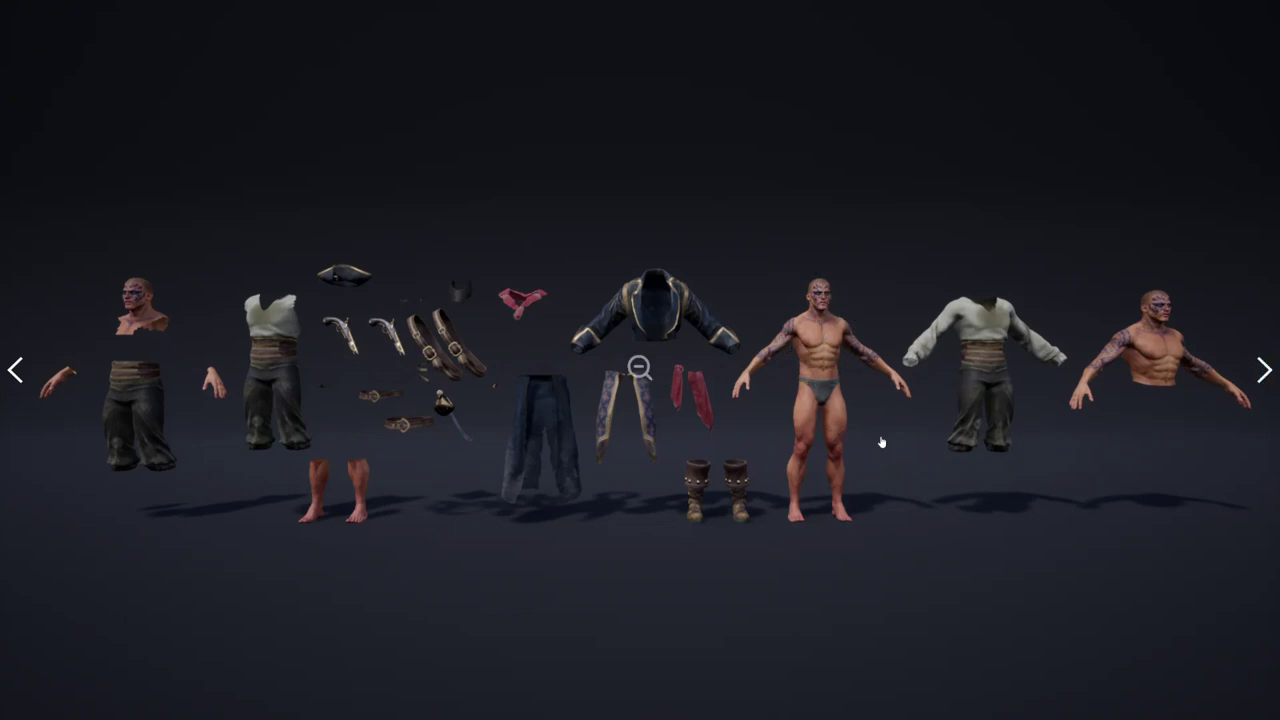
left_click(1262, 372)
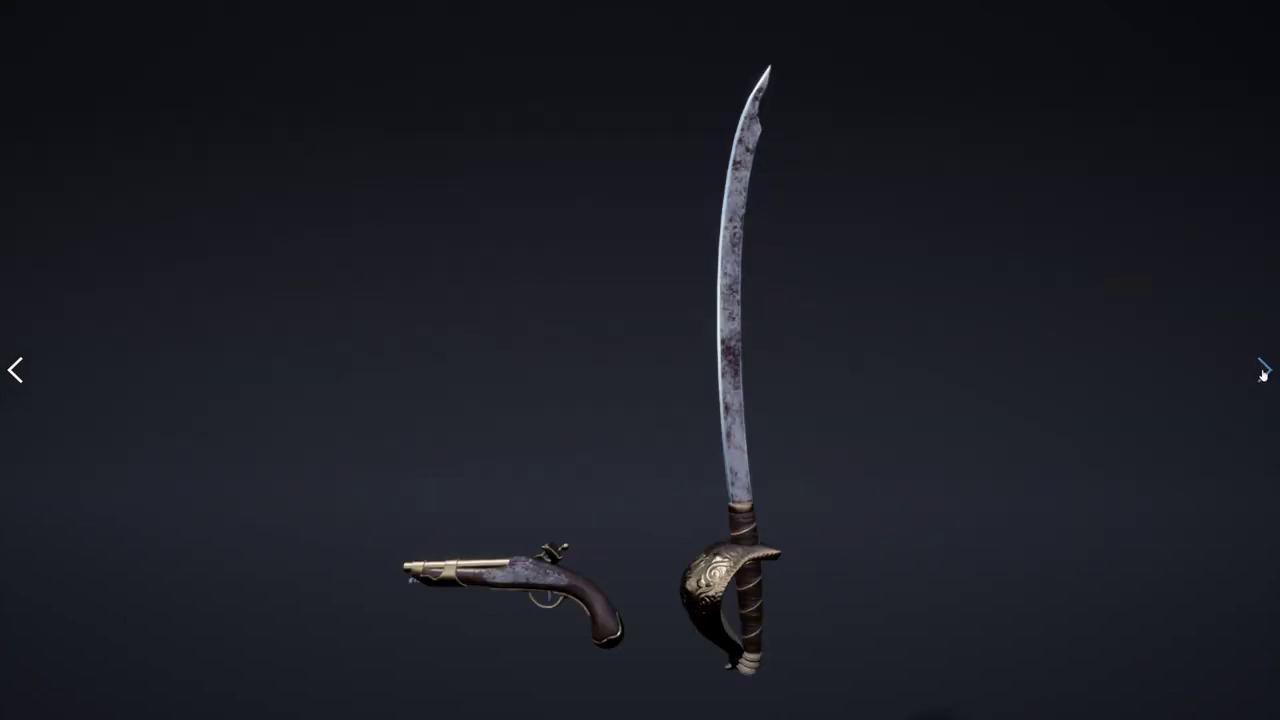
left_click(1262, 372)
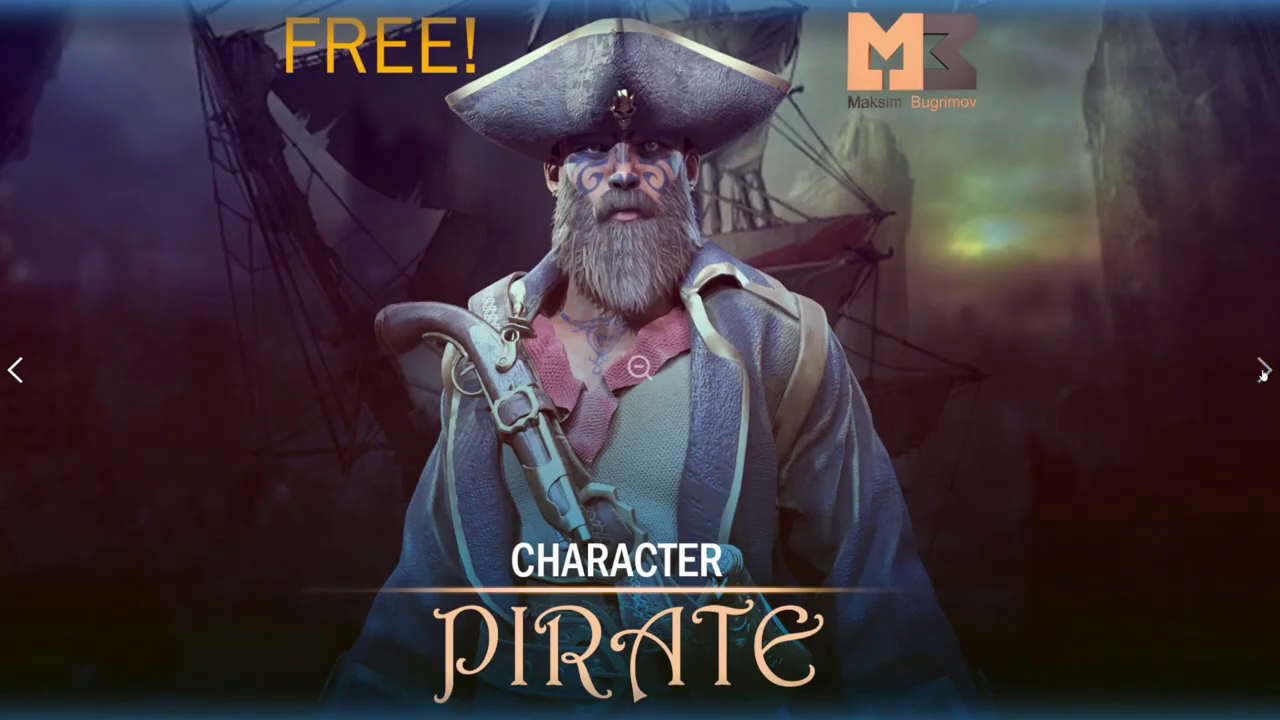
left_click(1096, 440)
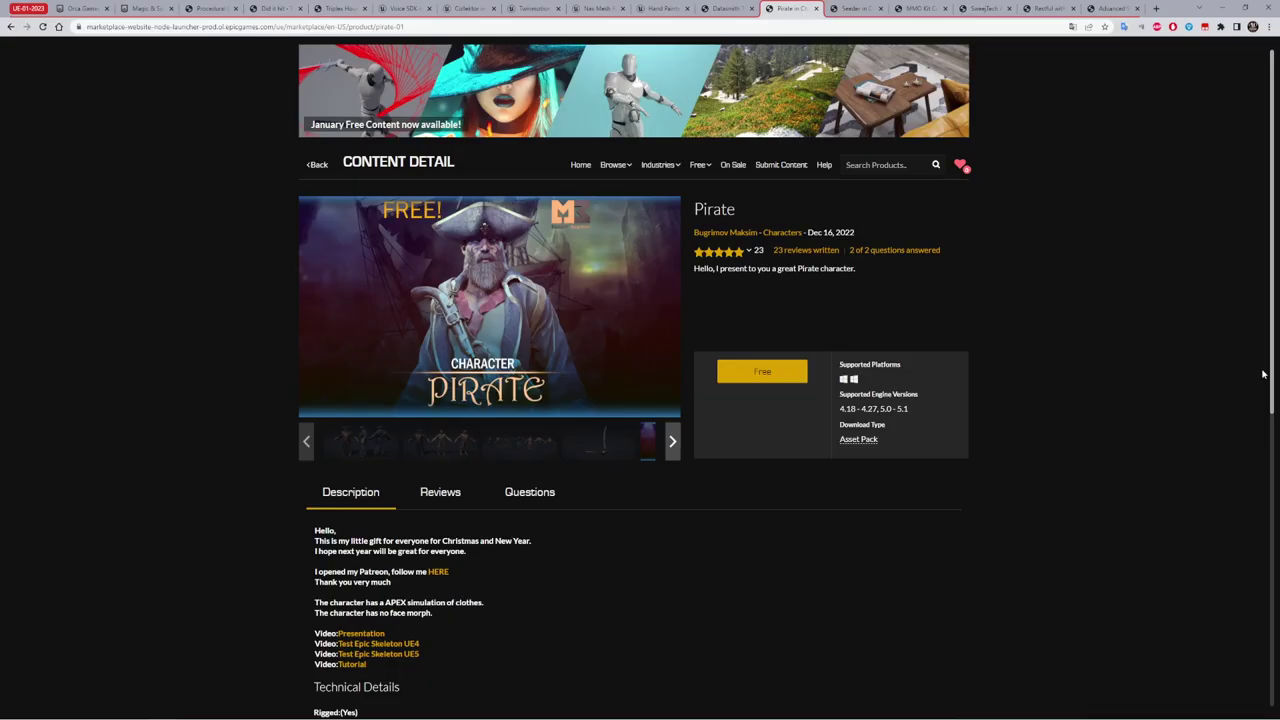
left_click(856, 9)
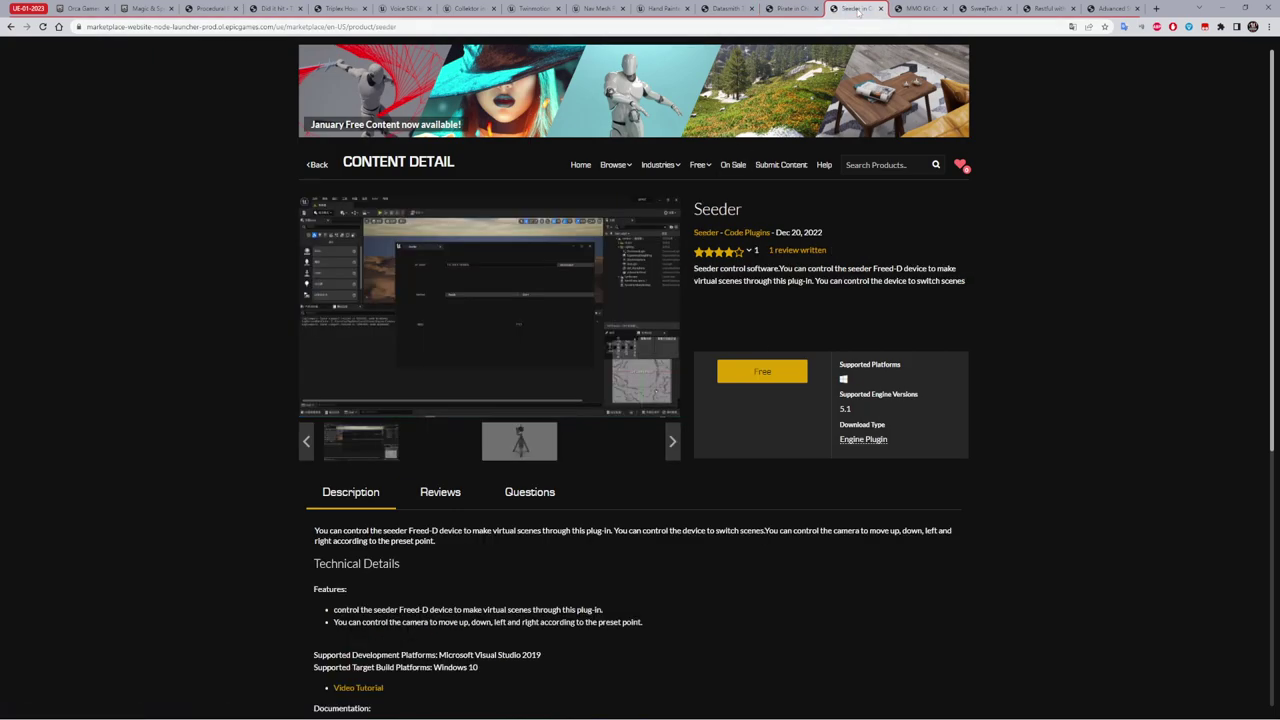
Step: Translate the Seeder page into Russian and view the tripod photo full screen
right_click(905, 228)
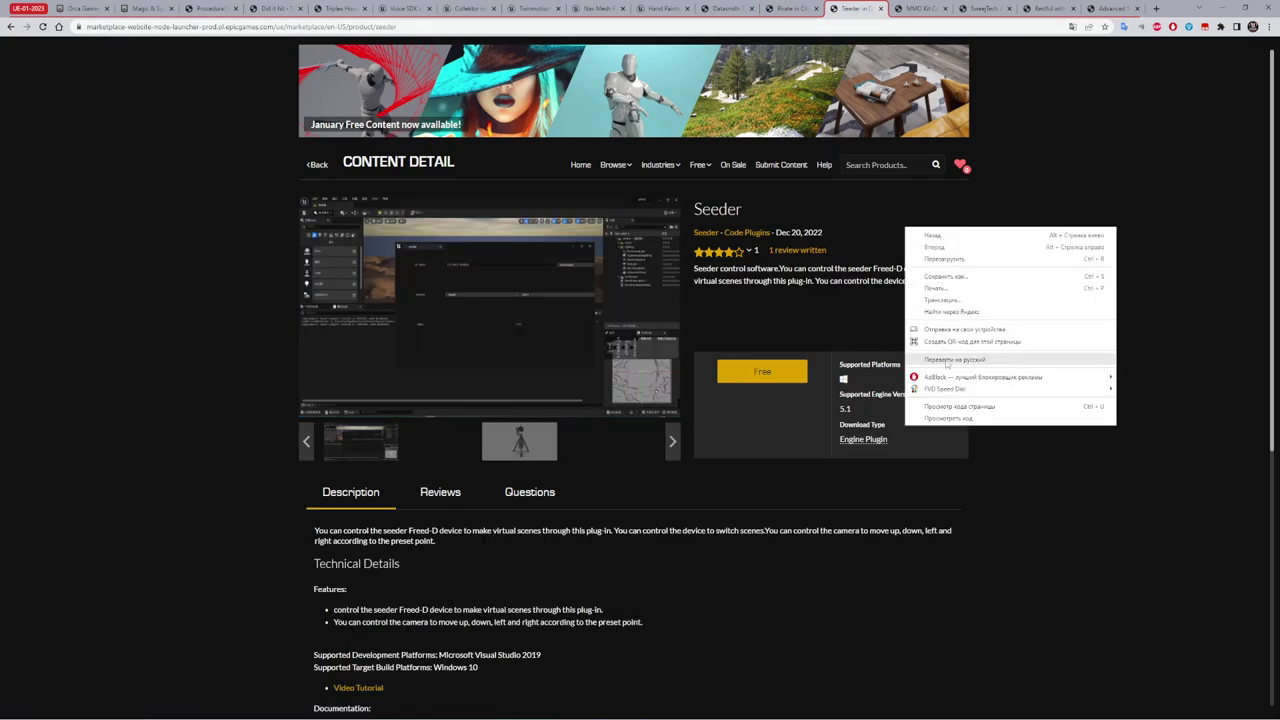
left_click(950, 359)
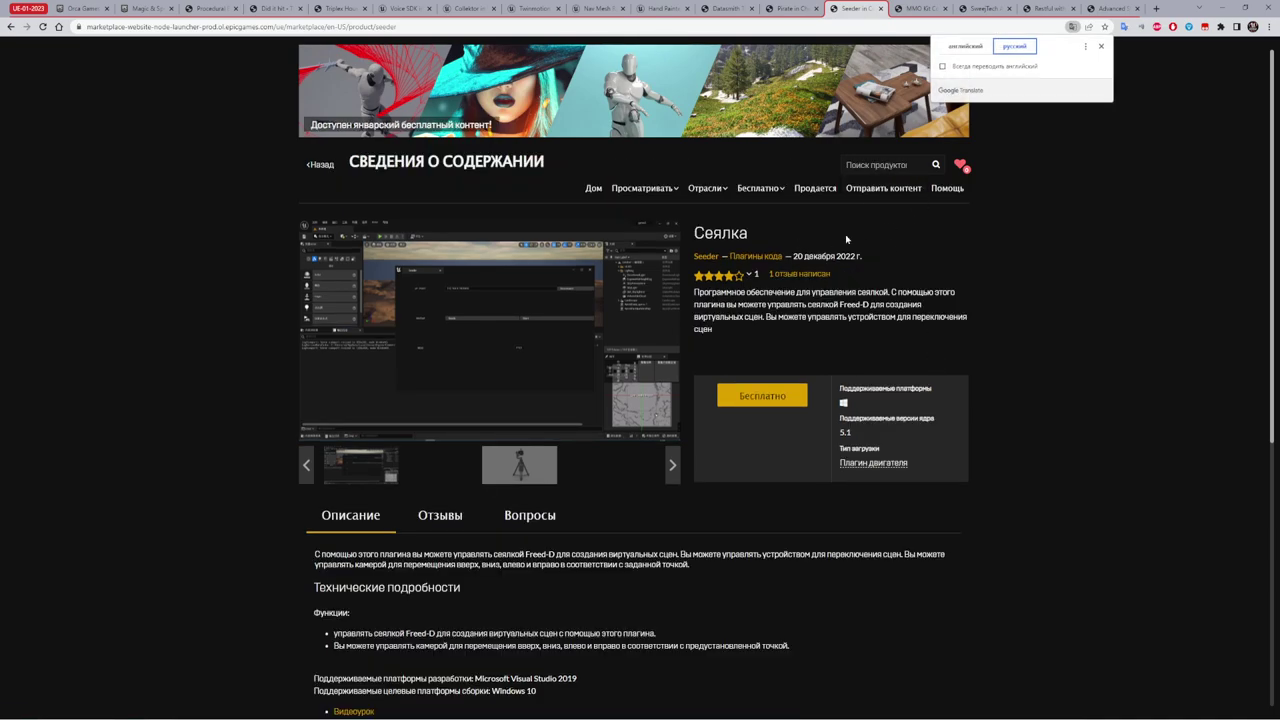
left_click(519, 464)
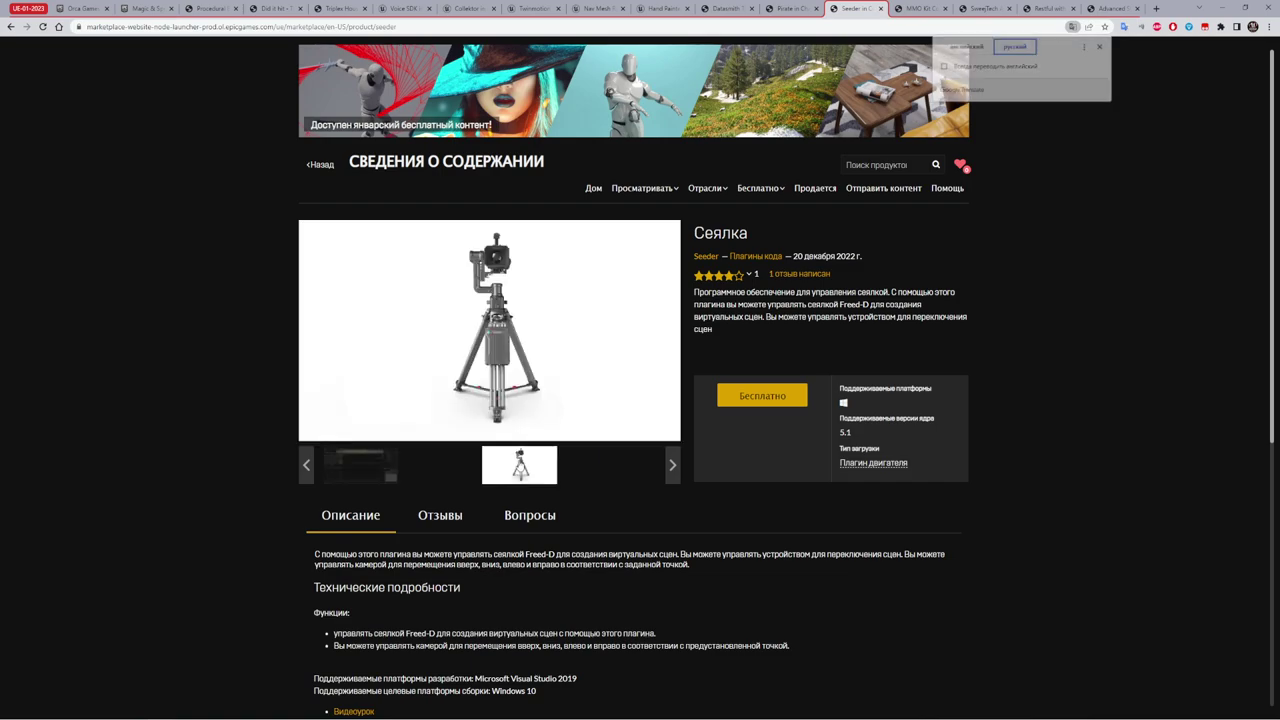
left_click(491, 329)
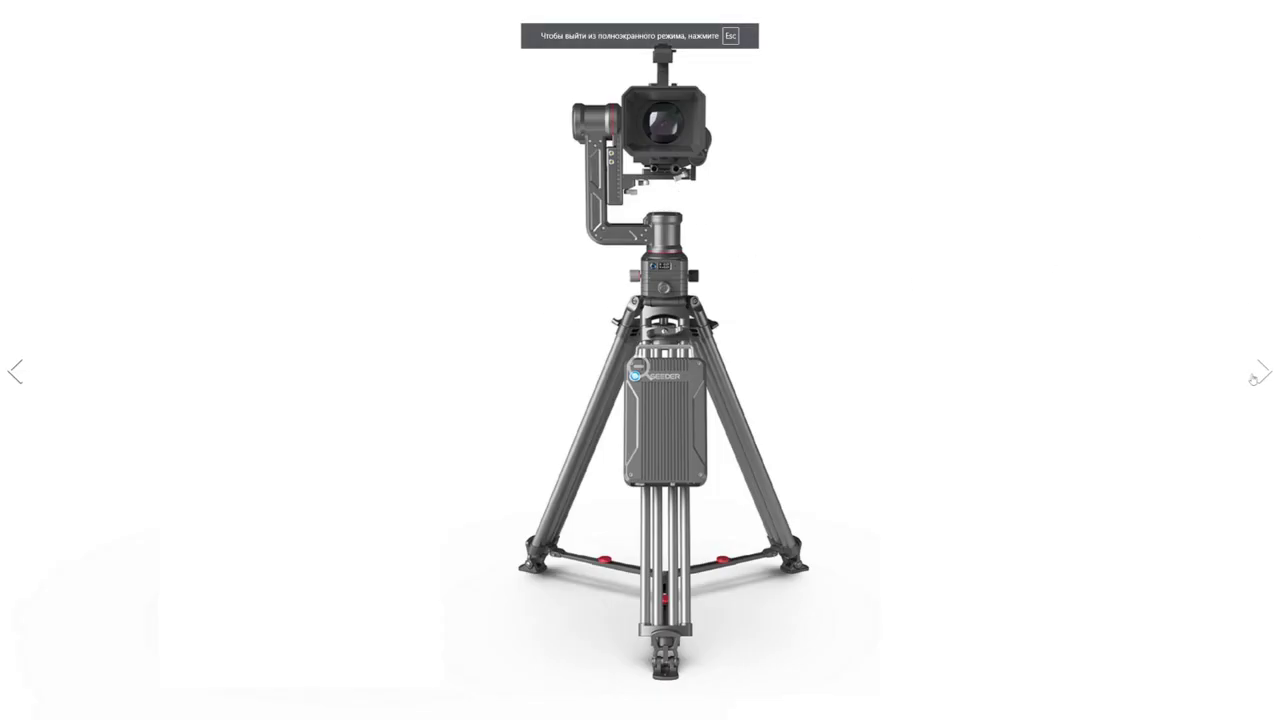
key("Escape")
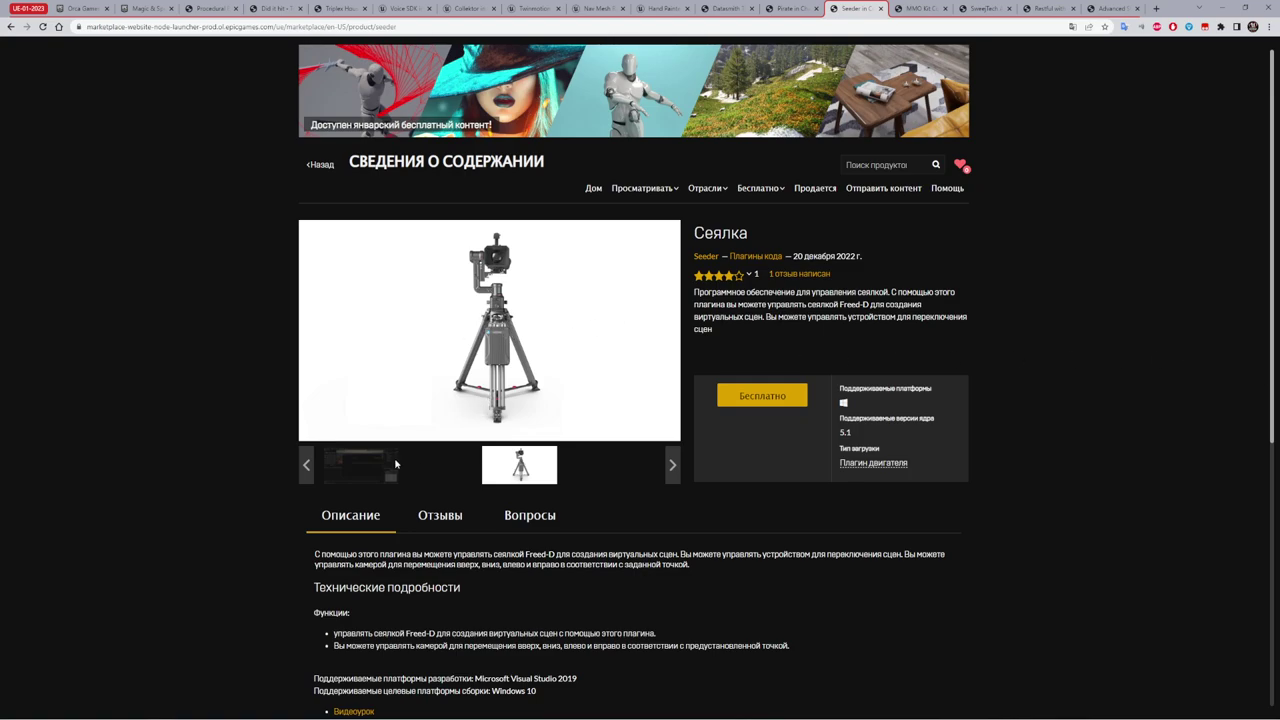
Step: Compare the editor screenshot and tripod photo while selecting Freed-D and 'для создания виртуальных сцен'
left_click(359, 465)
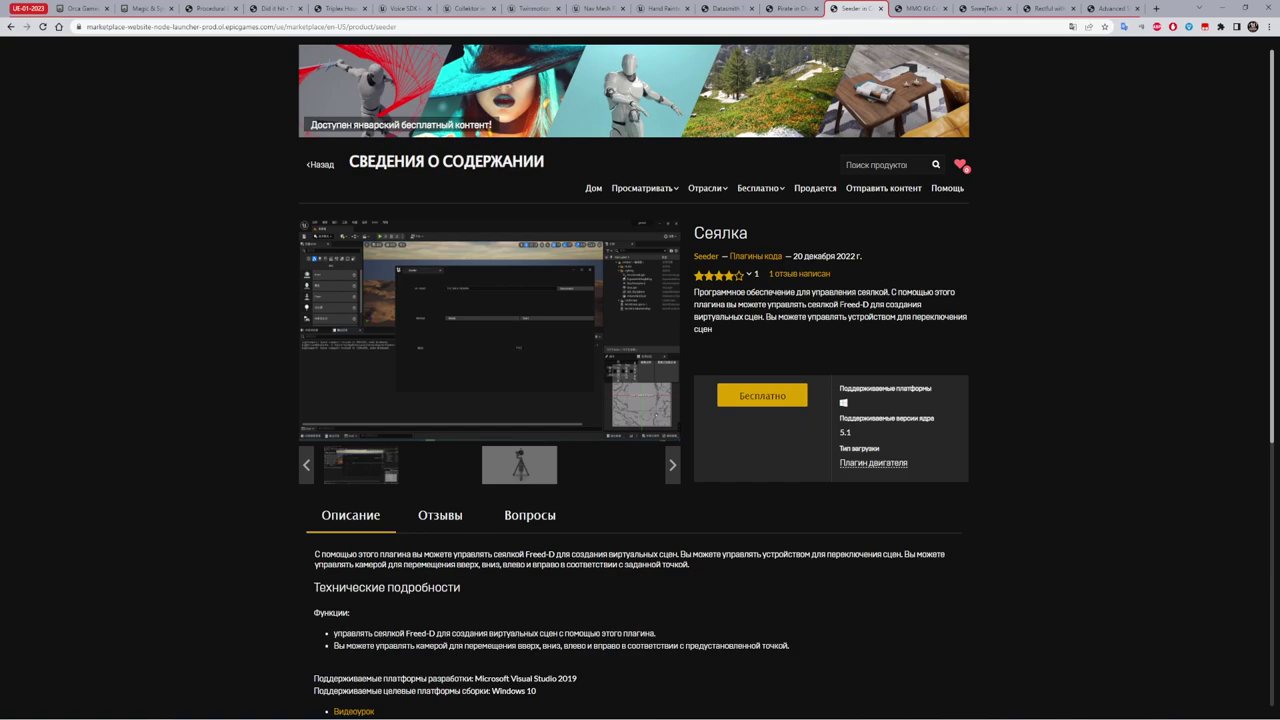
left_click_drag(838, 304, 870, 304)
left_click(813, 315)
left_click(519, 464)
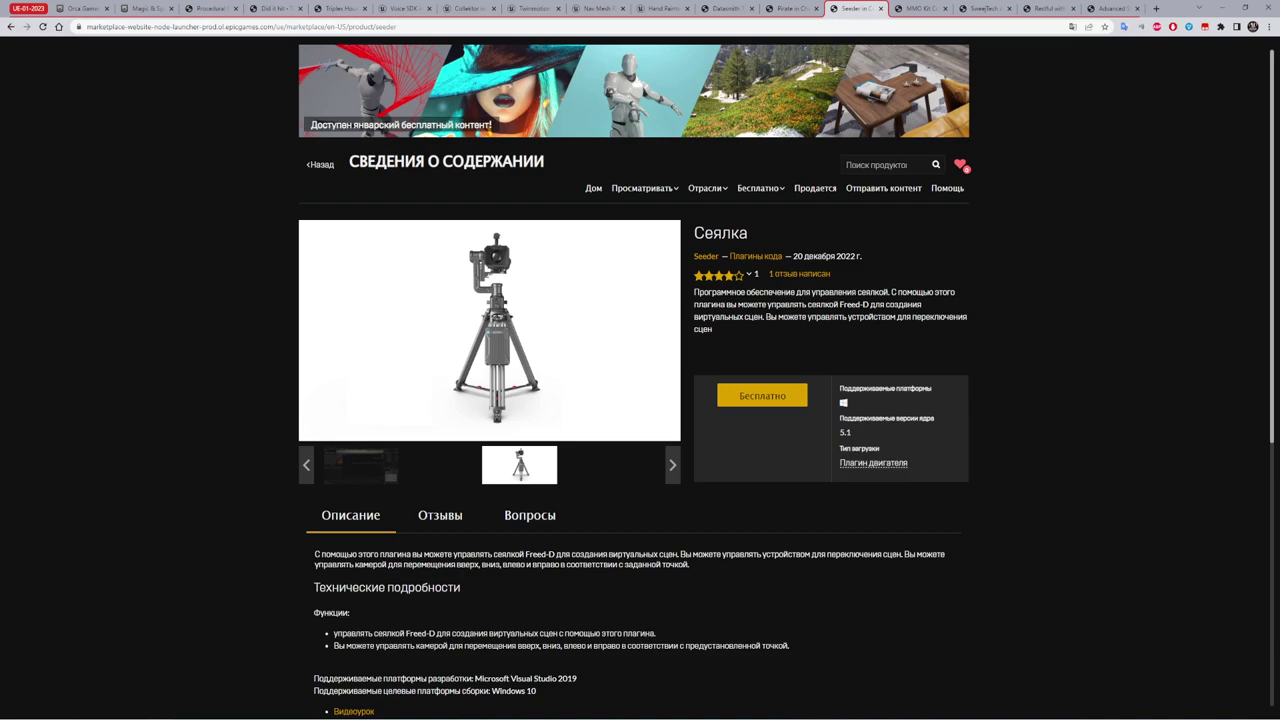
left_click_drag(763, 316, 873, 304)
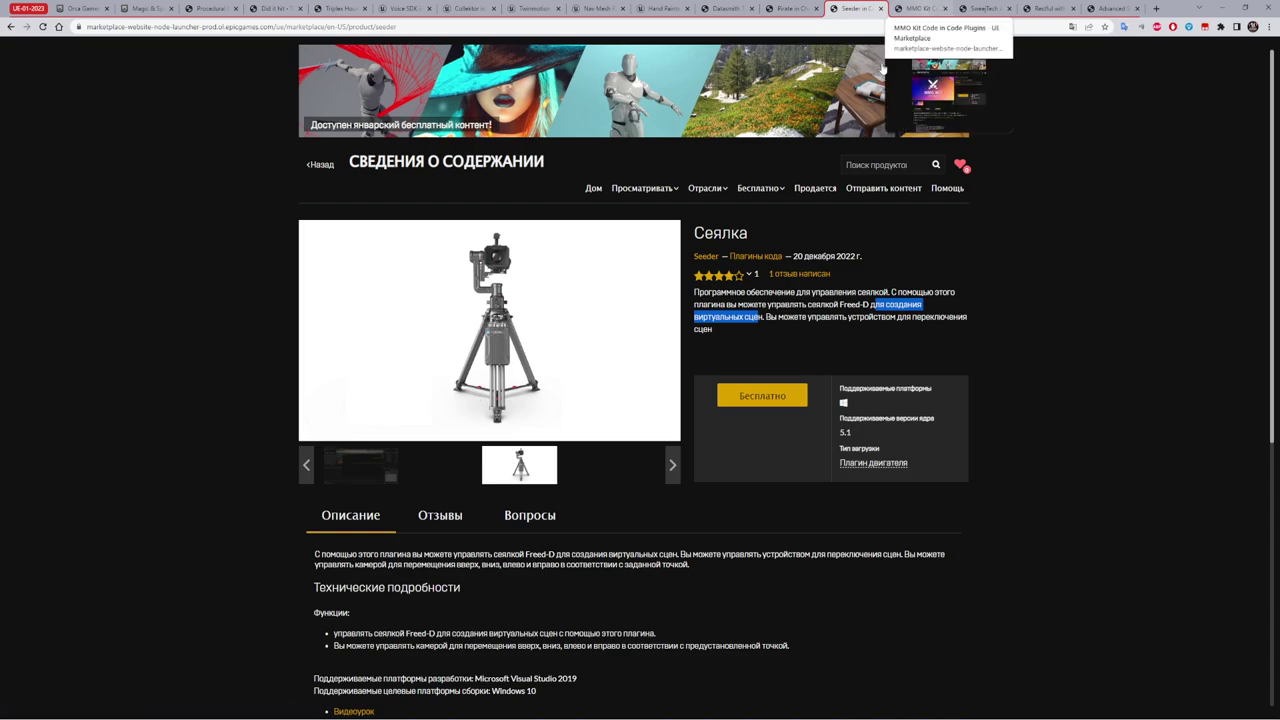
Step: On the MMO Kit Code page, scroll to Technical Details and select the TCP Socket Client feature
left_click(918, 12)
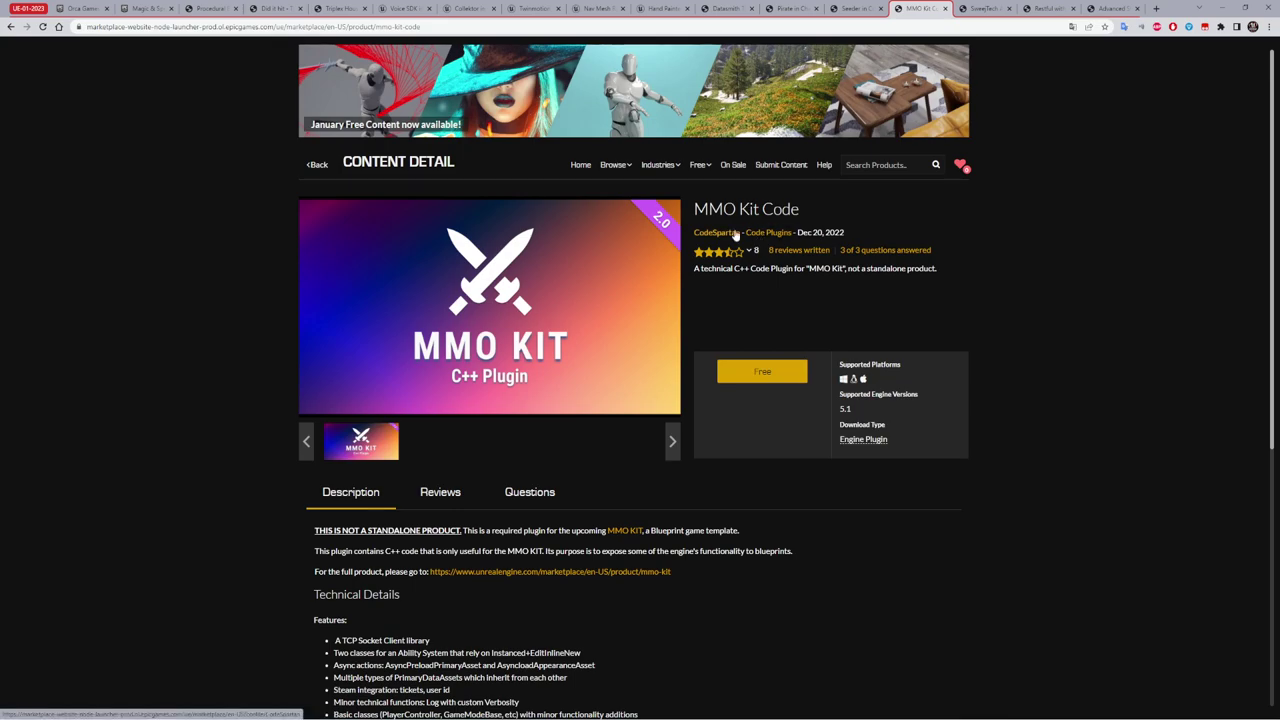
mouse_move(707, 257)
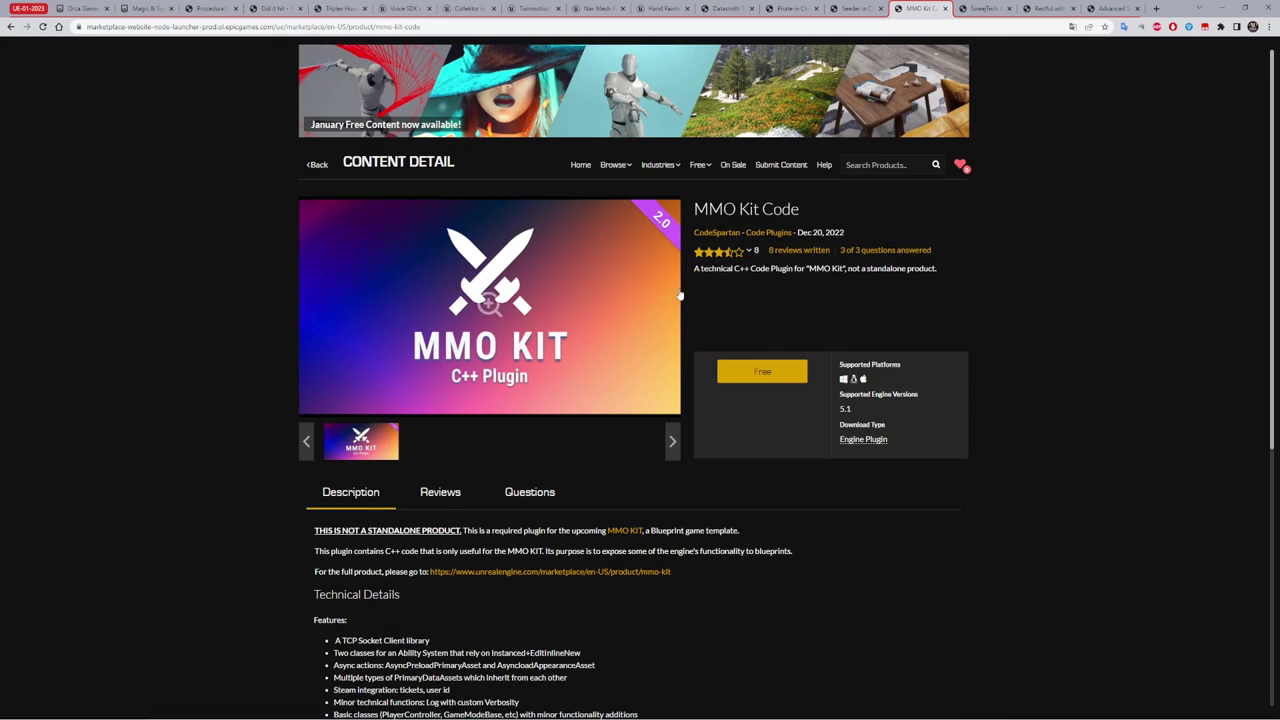
scroll(679, 297, "down", 2)
scroll(679, 297, "down", 1)
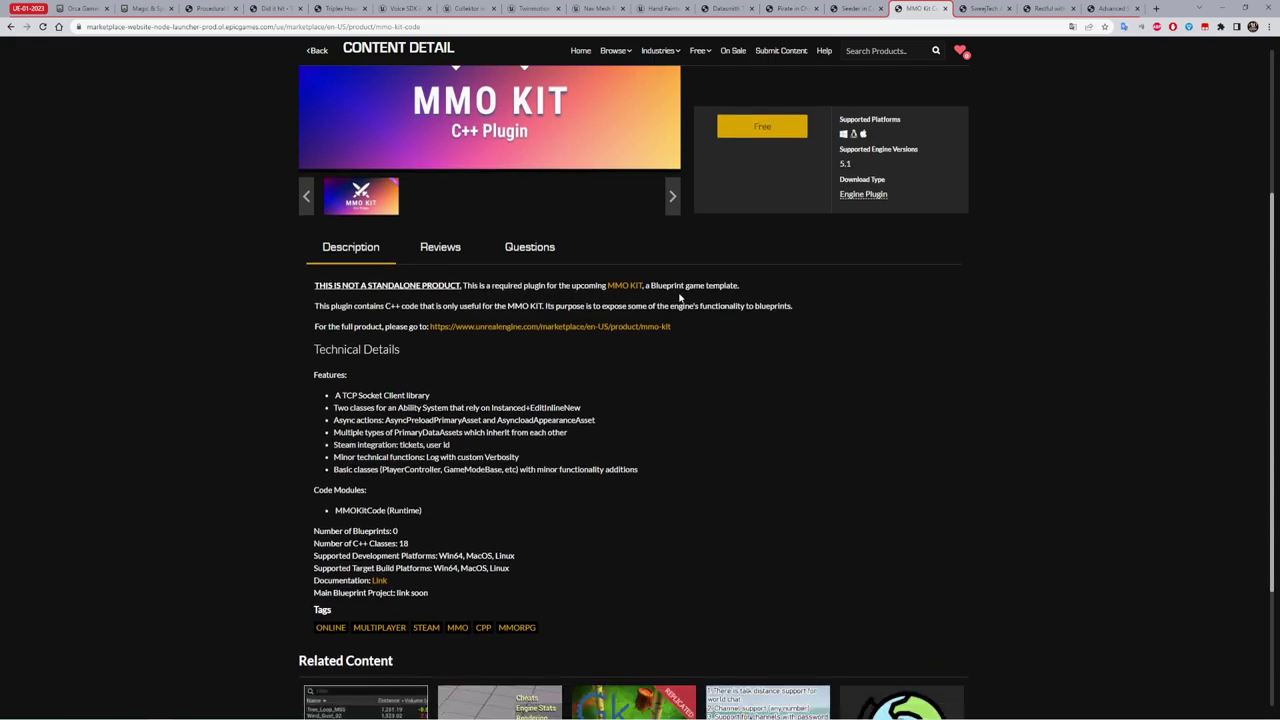
scroll(600, 340, "up", 3)
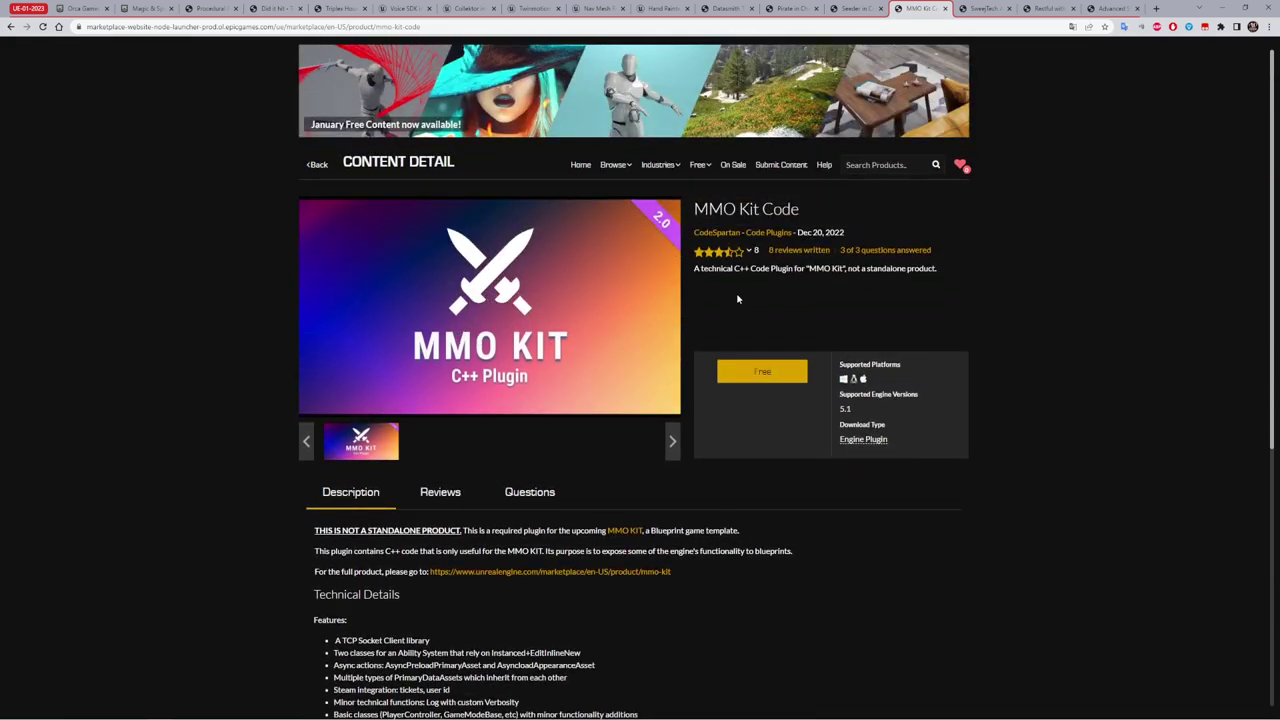
scroll(737, 298, "down", 2)
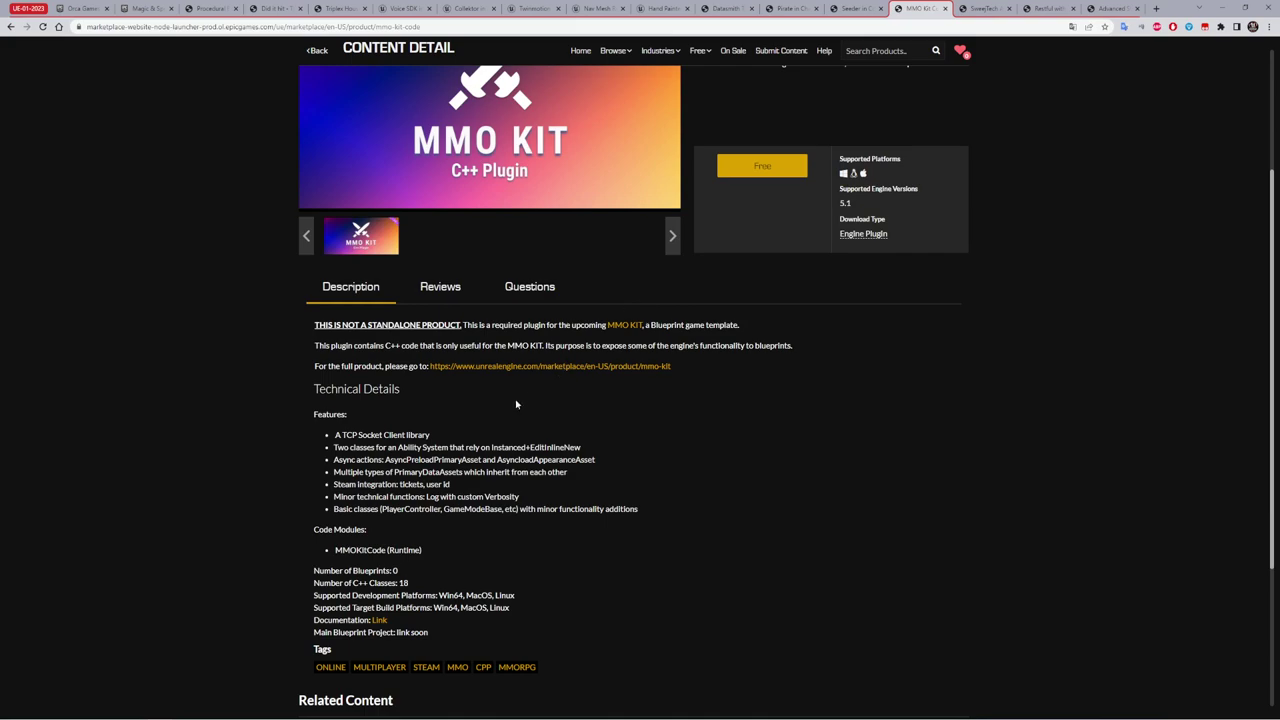
scroll(516, 404, "down", 1)
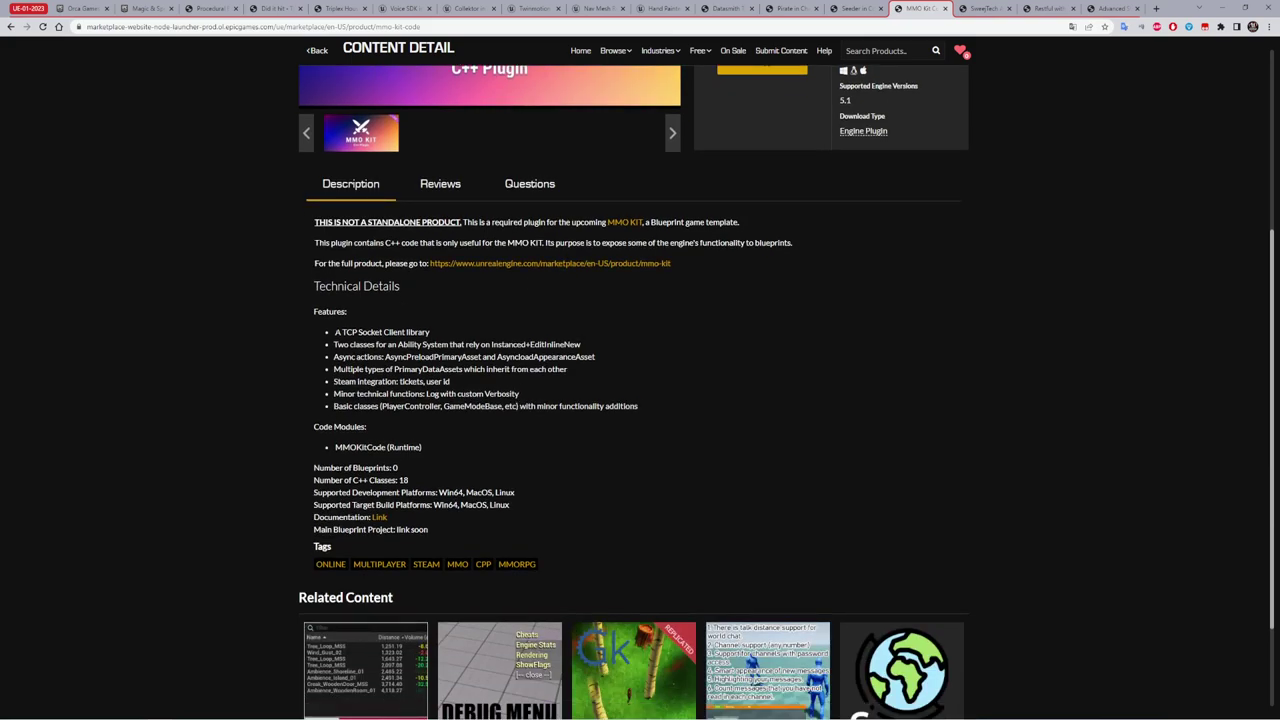
left_click_drag(335, 332, 432, 336)
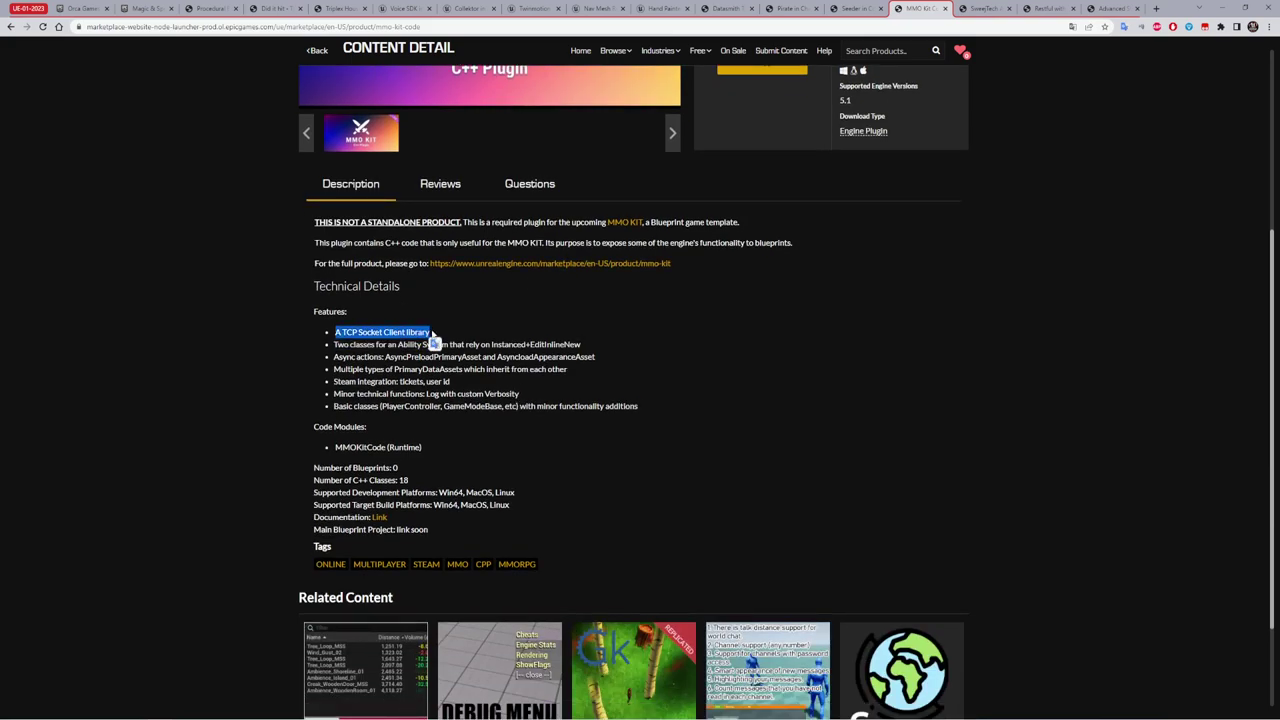
left_click(533, 411)
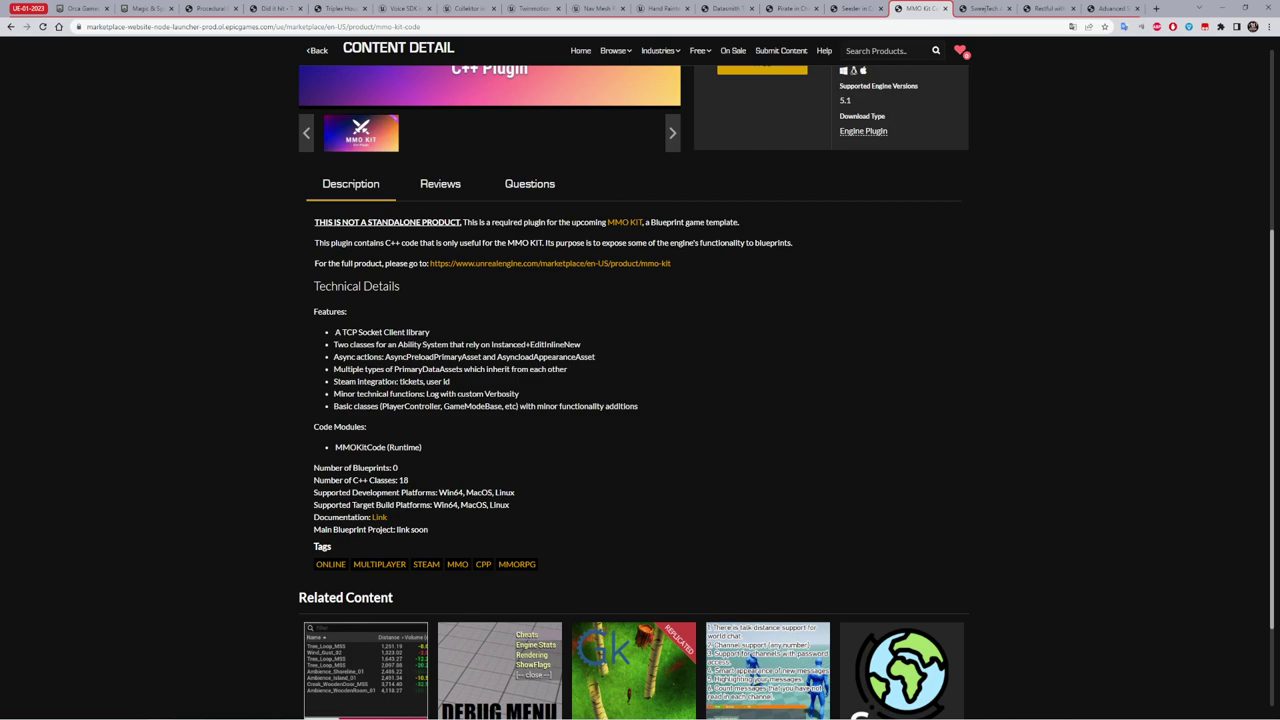
Step: Select the PrimaryDataAssets, Steam integration and Basic classes feature lines to read them
left_click_drag(394, 369, 464, 369)
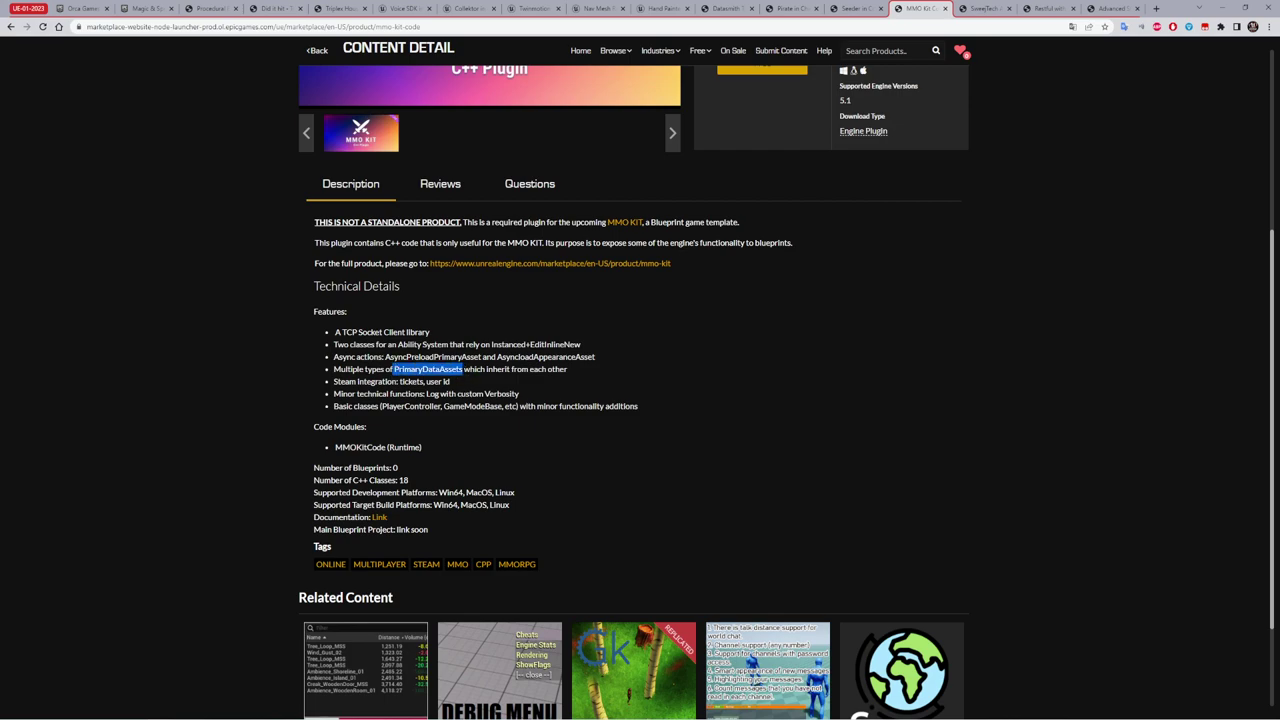
mouse_move(394, 369)
left_mouse_down()
mouse_move(464, 369)
mouse_move(462, 356)
left_mouse_up()
triple_click(576, 379)
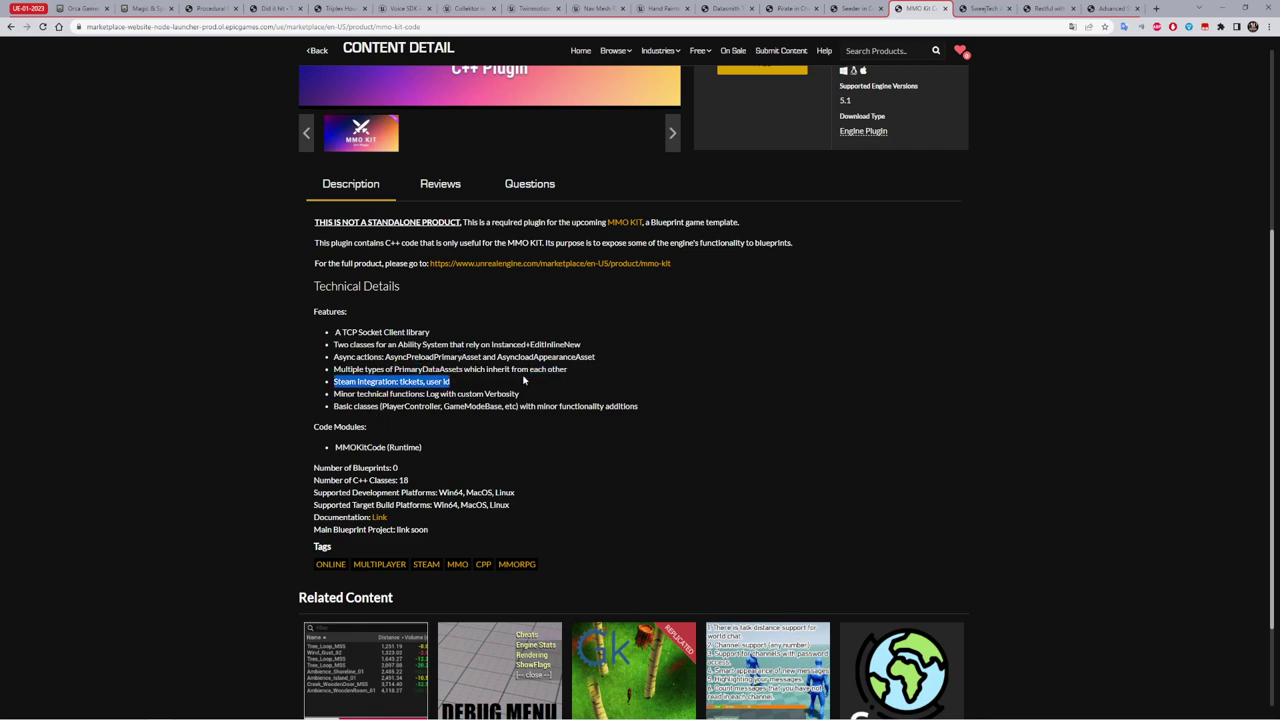
triple_click(426, 370)
left_click_drag(426, 370, 338, 381)
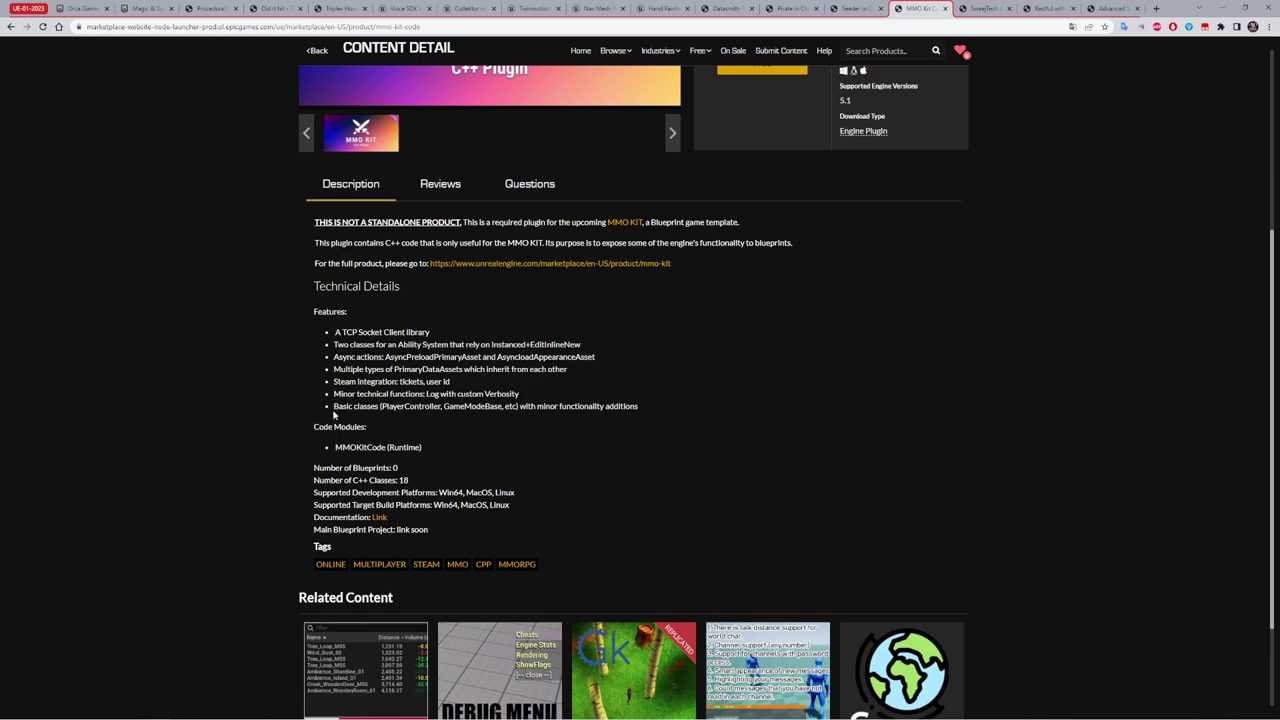
left_click_drag(334, 407, 638, 407)
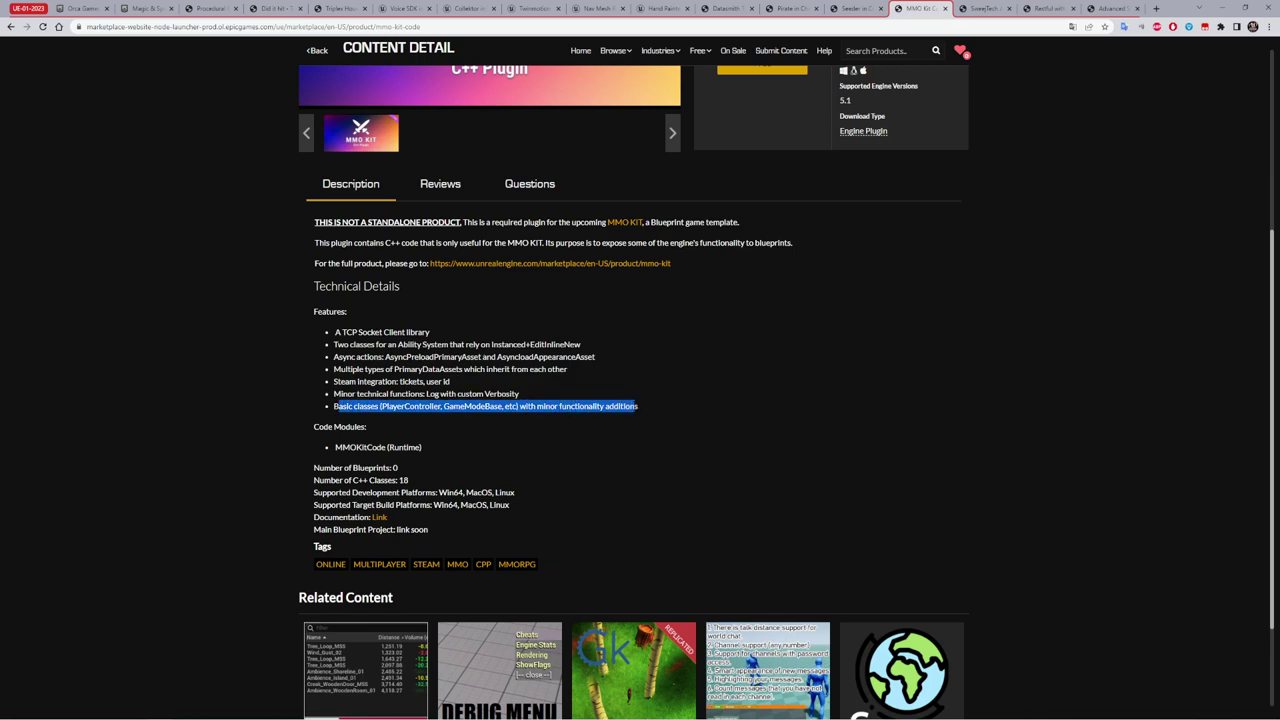
left_click(638, 407)
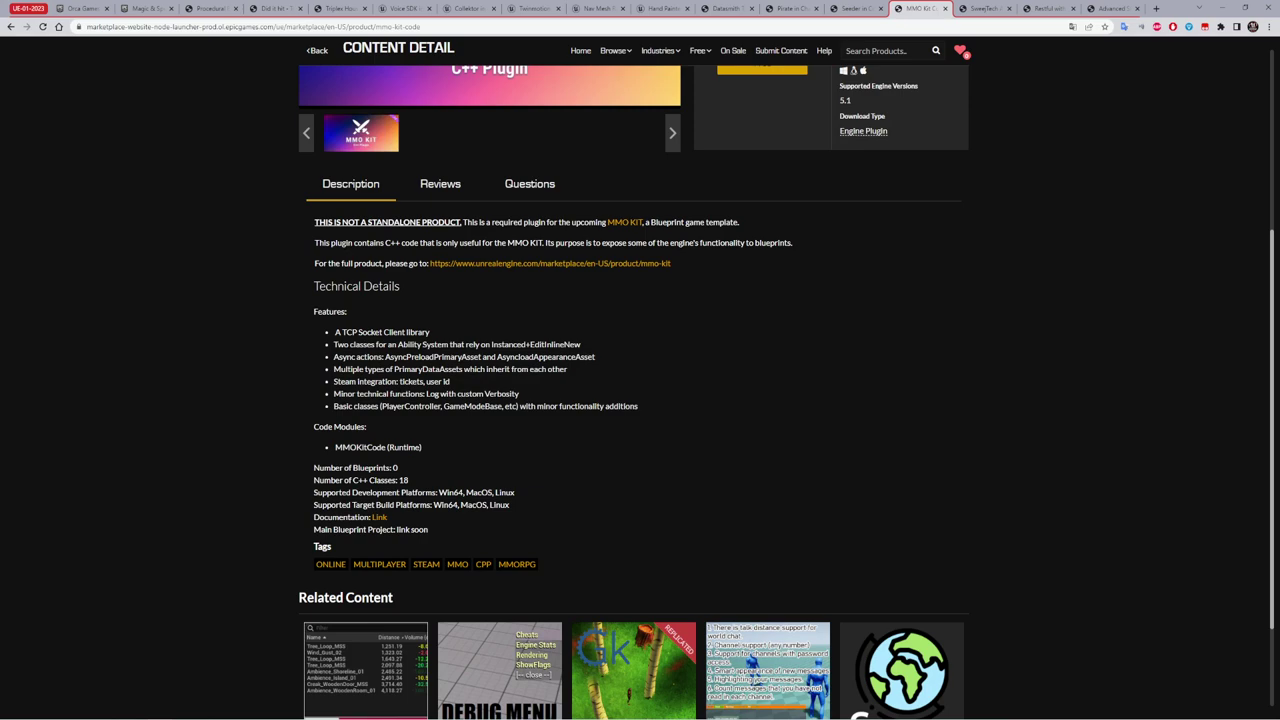
mouse_move(334, 381)
left_mouse_down()
mouse_move(456, 382)
mouse_move(334, 383)
left_mouse_up()
left_click(456, 382)
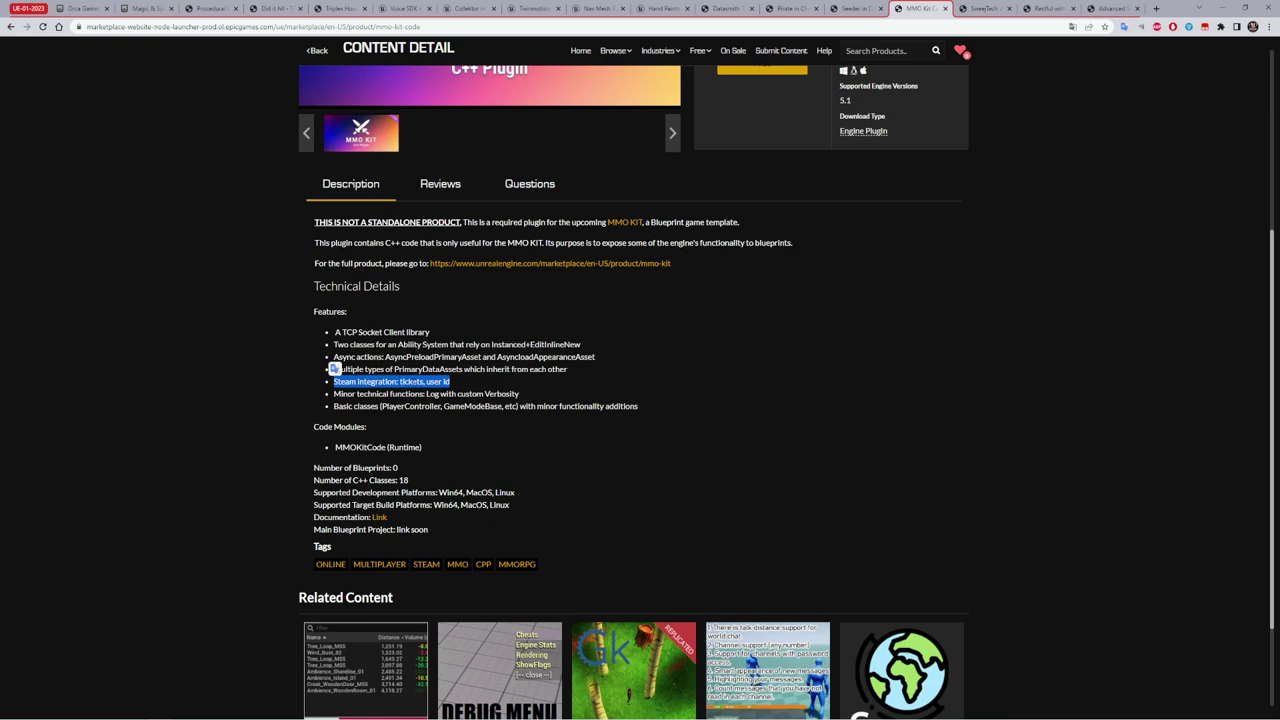
left_click_drag(335, 383, 450, 385)
Step: Translate the SweejTech Audio Inspector page into Russian and open its logo image full screen
left_click(986, 18)
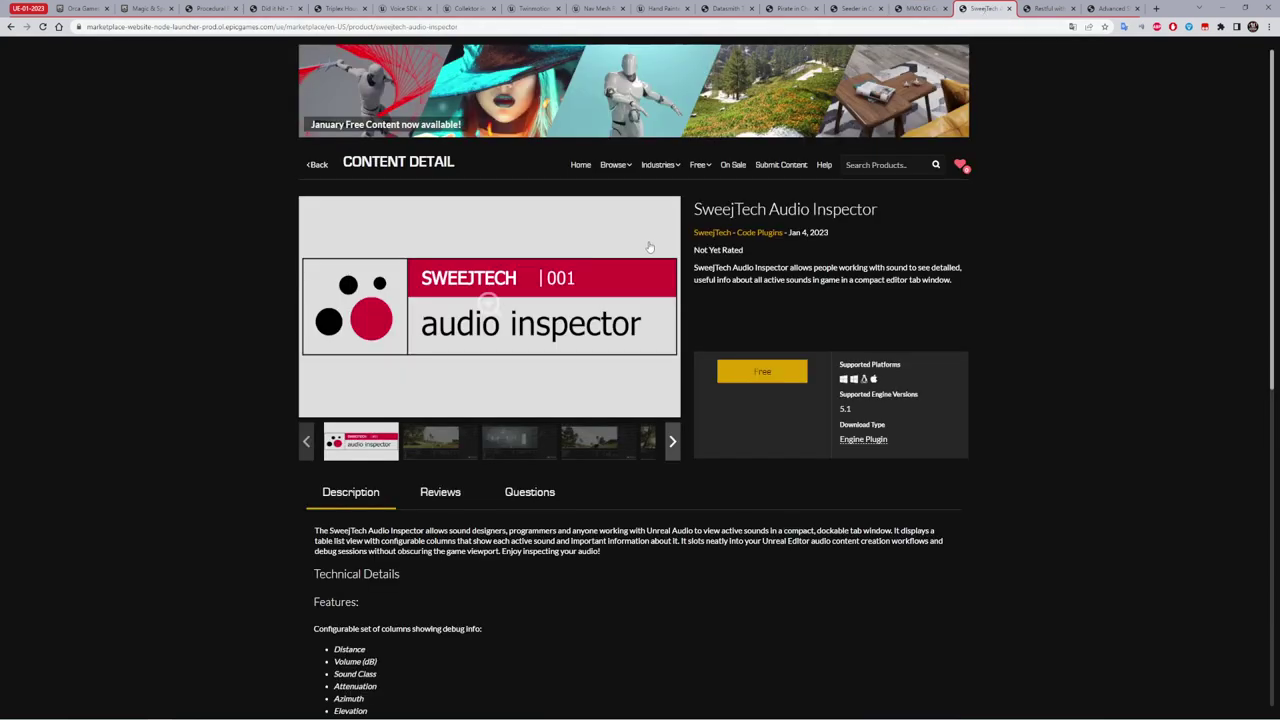
right_click(879, 245)
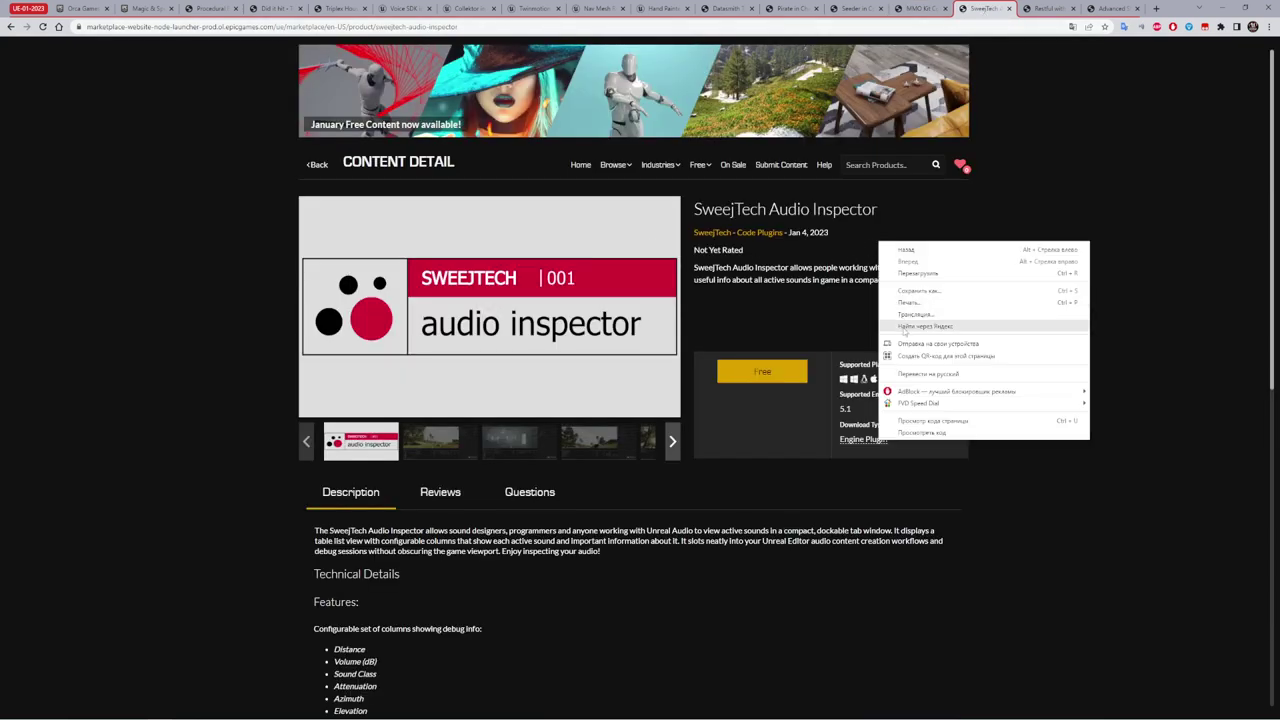
left_click(900, 376)
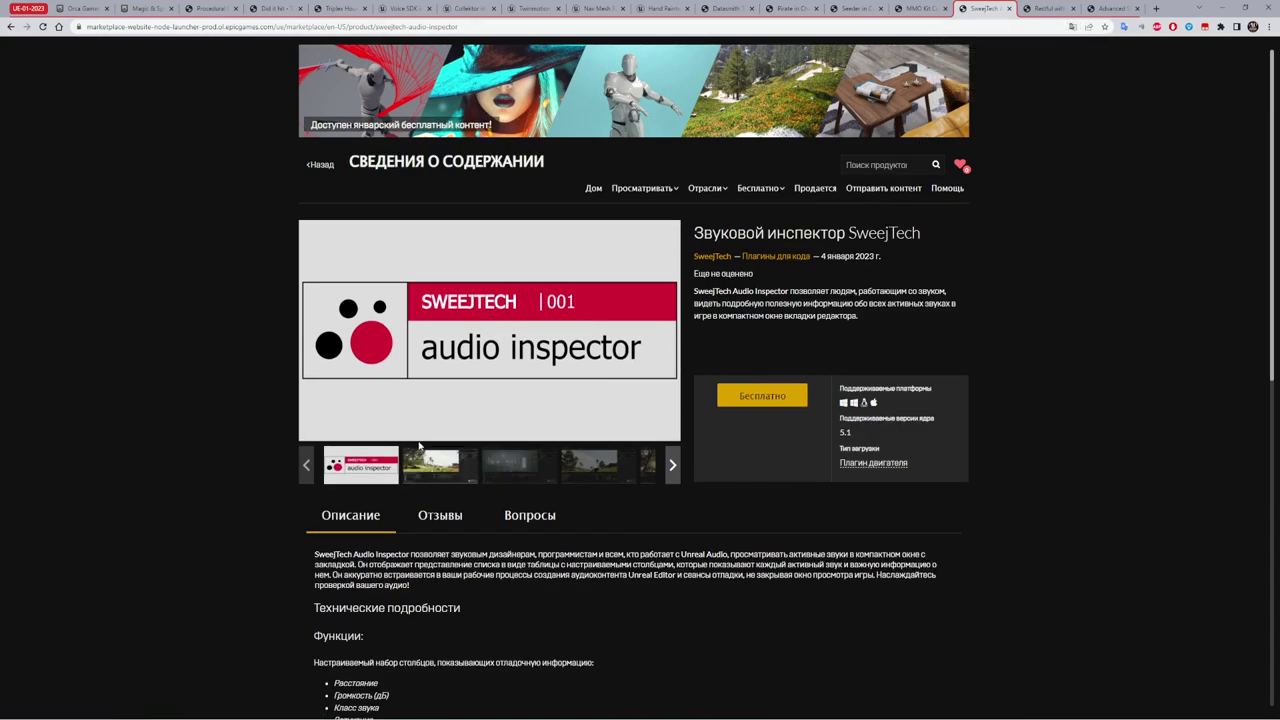
left_click(485, 326)
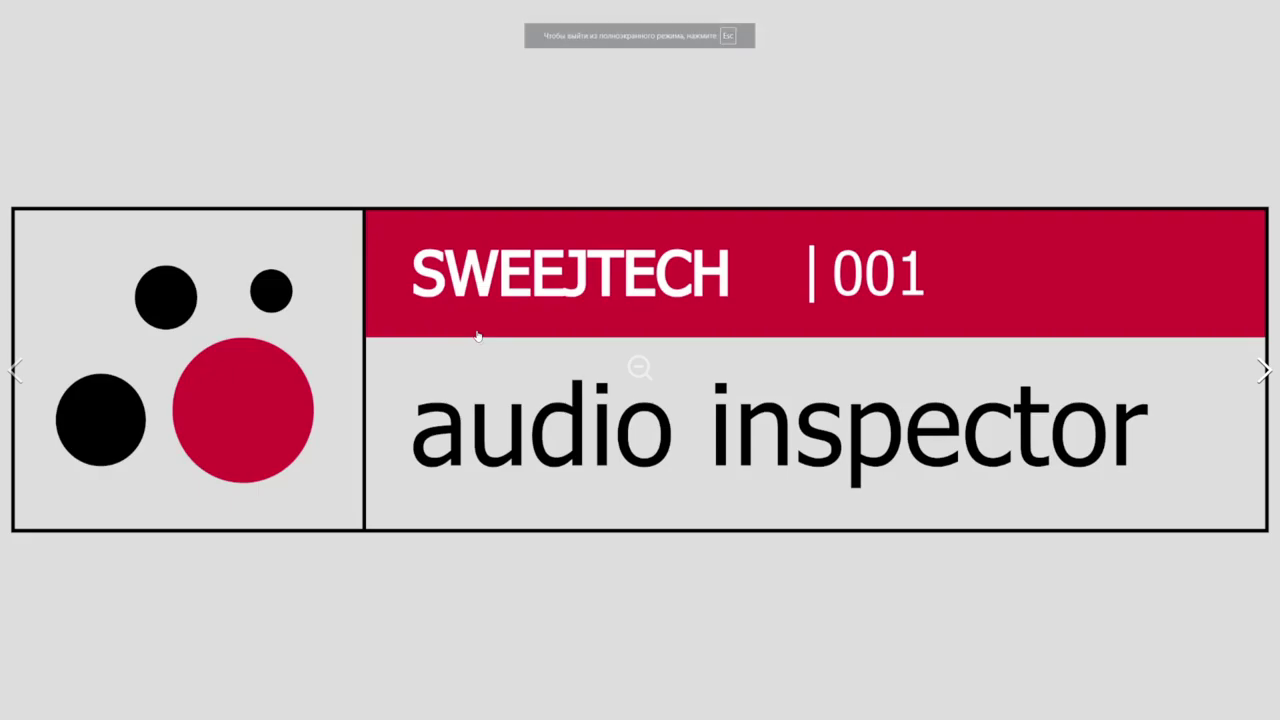
Step: Step through interior room, outdoor island and amb filter screenshots to Editor Preferences, then exit fullscreen
left_click(1264, 370)
left_click(1264, 370)
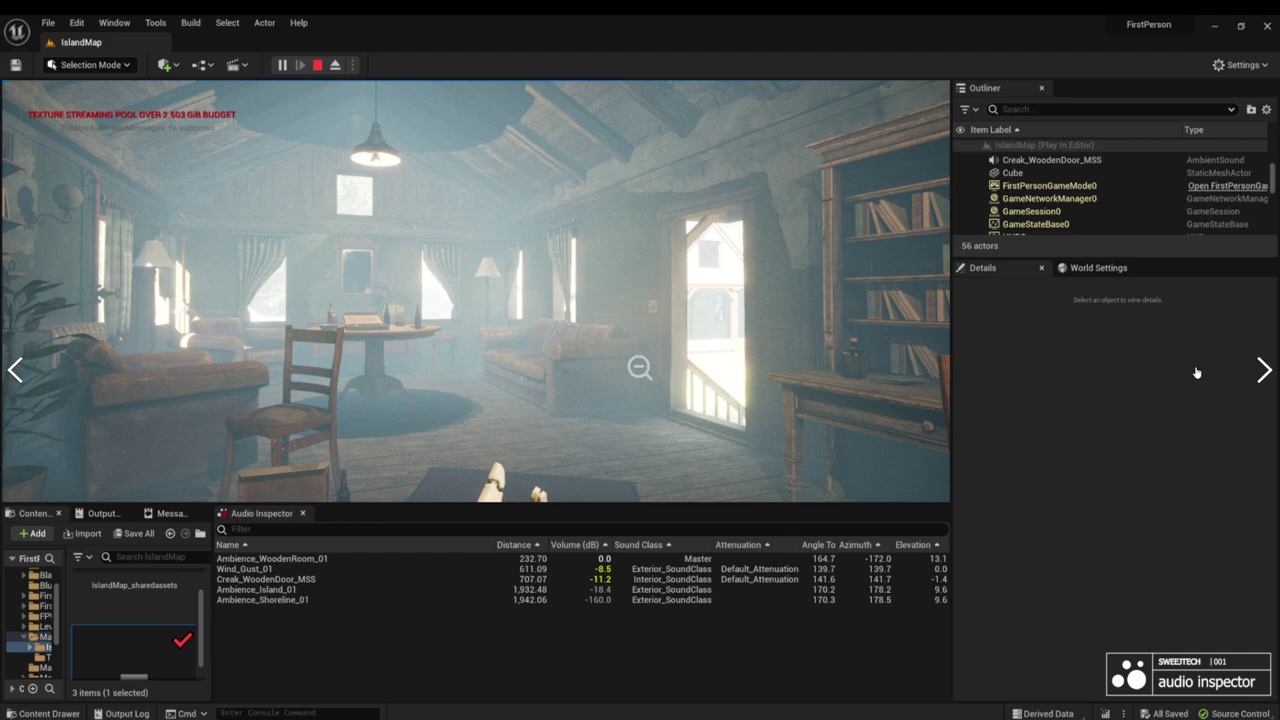
left_click(1263, 370)
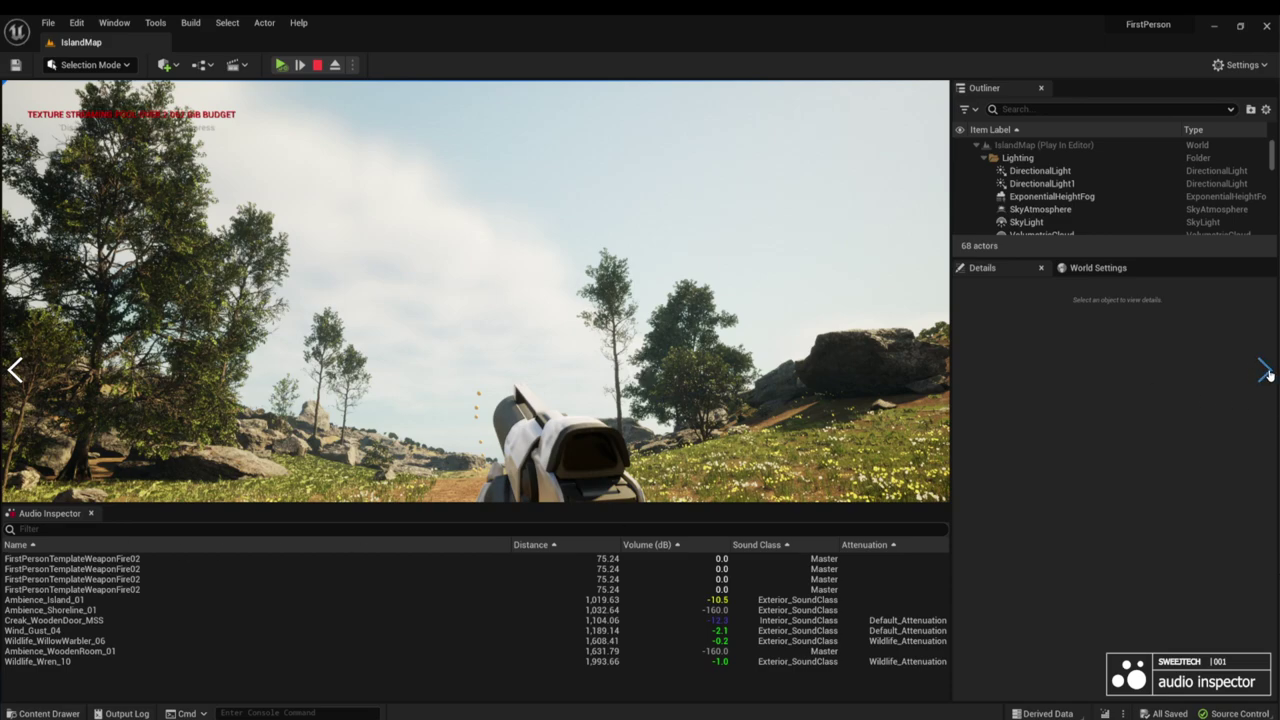
left_click(1266, 372)
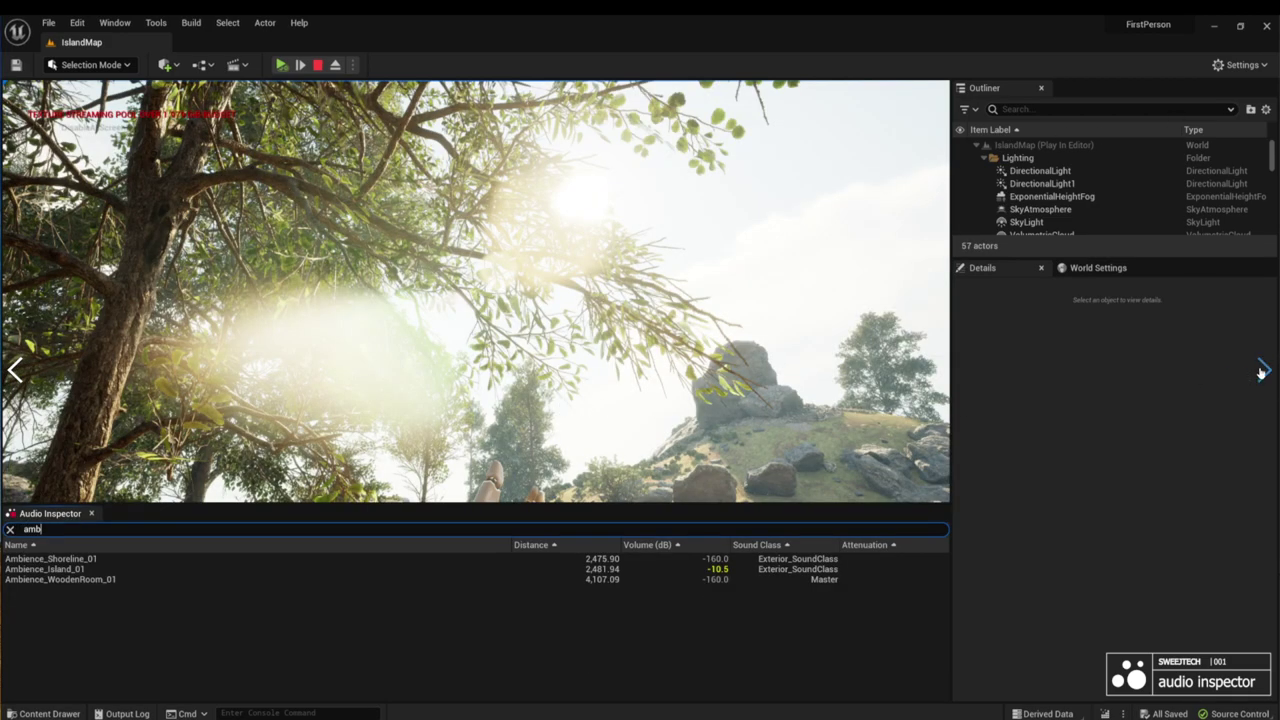
left_click(1262, 368)
left_click(1264, 370)
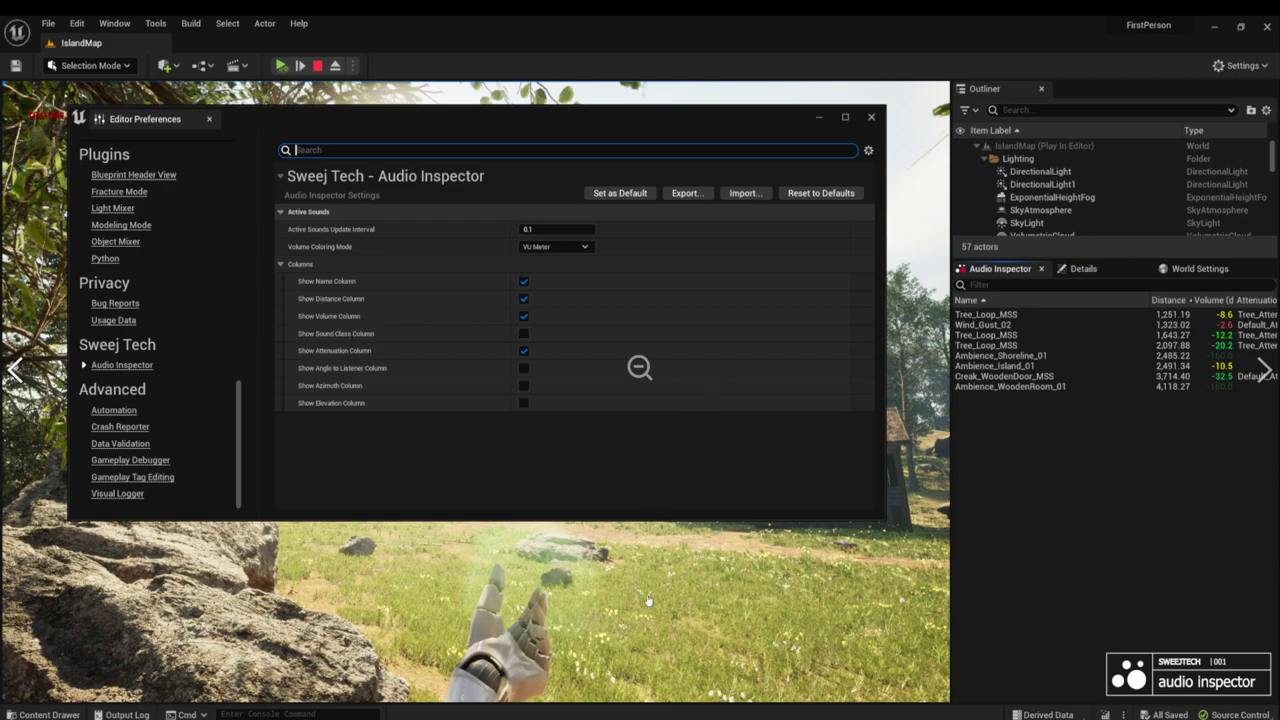
left_click(1109, 617)
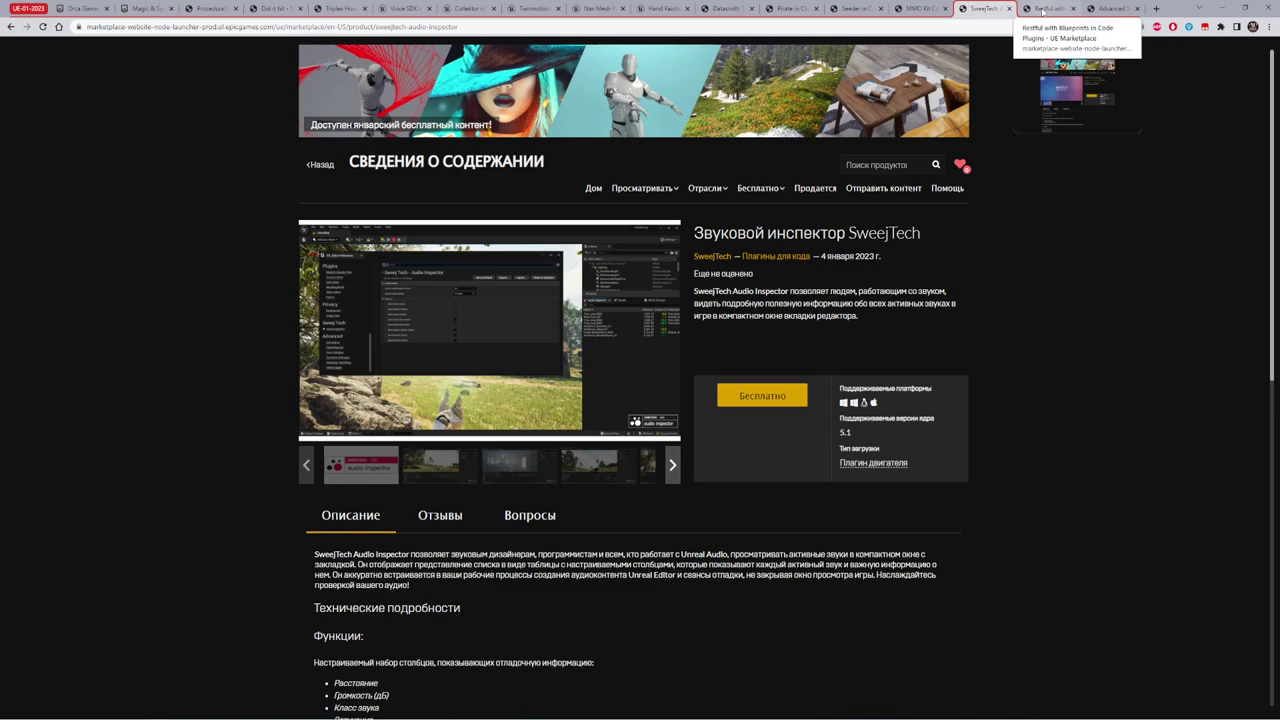
Step: Translate the Restful with Blueprints product page into Russian
left_click(1042, 12)
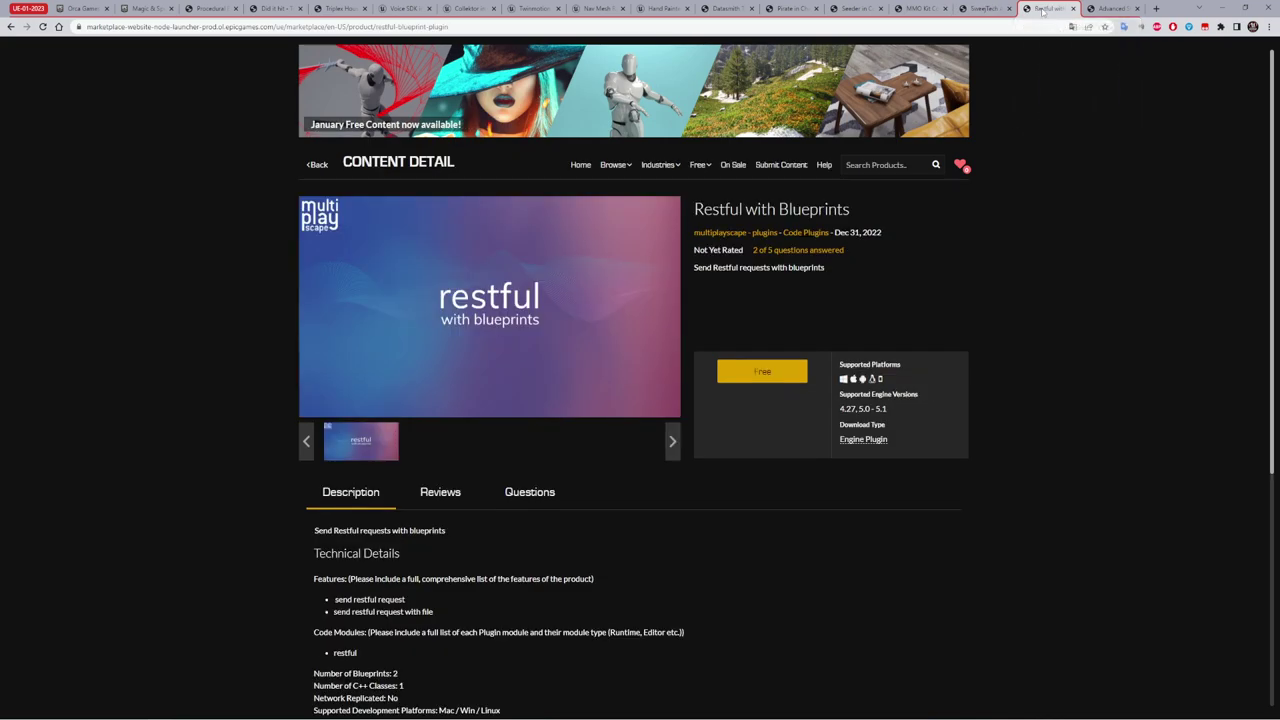
right_click(865, 291)
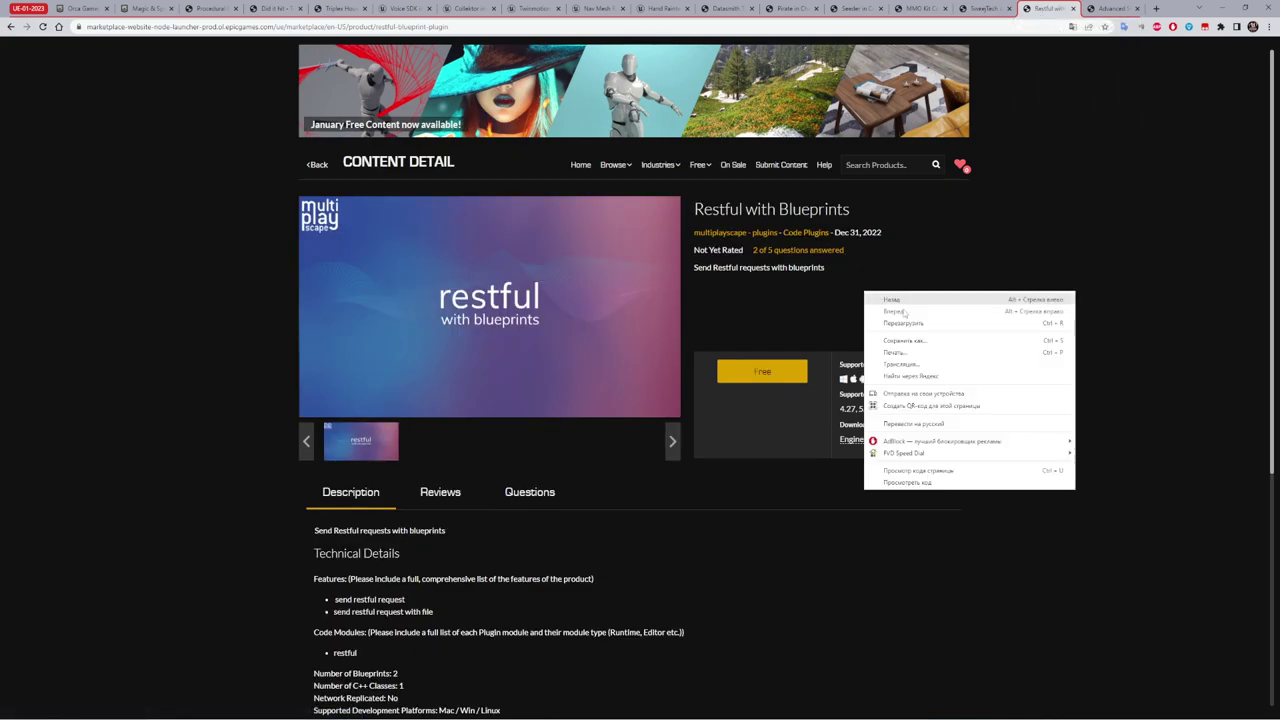
left_click(885, 440)
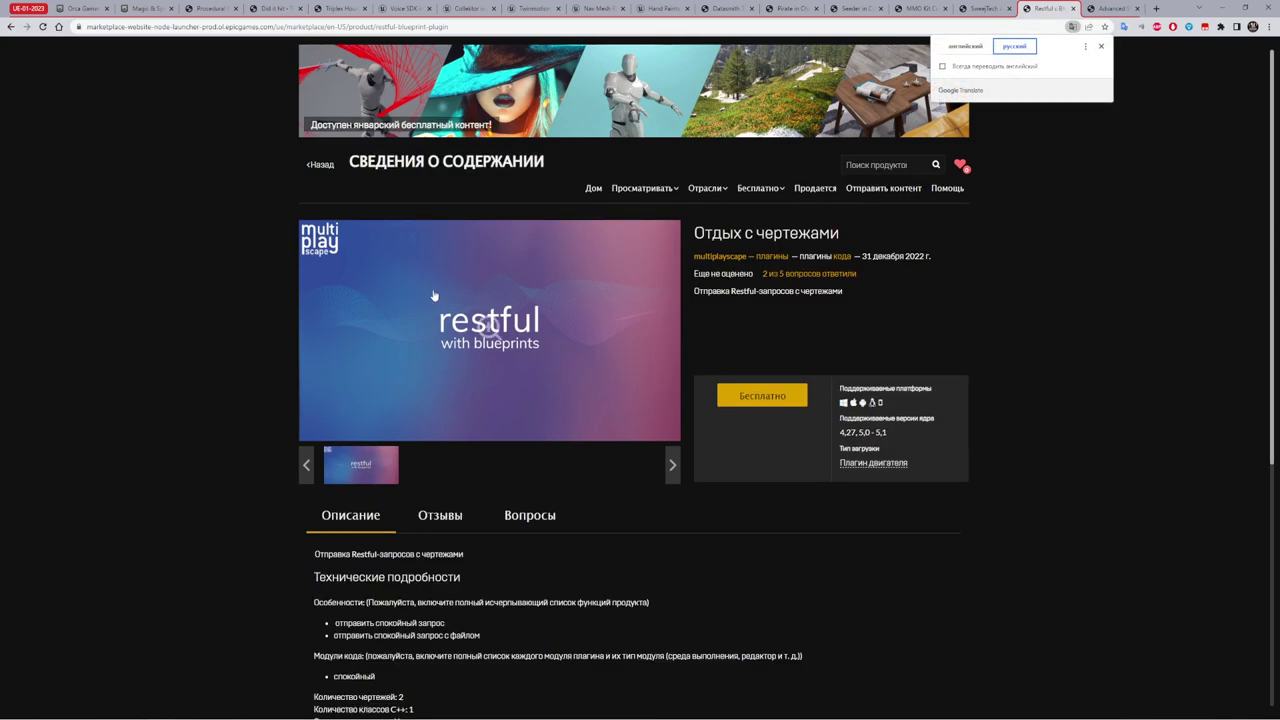
Step: Scroll the description and select the feature bullets and code modules text to read them
scroll(513, 492, "down", 2)
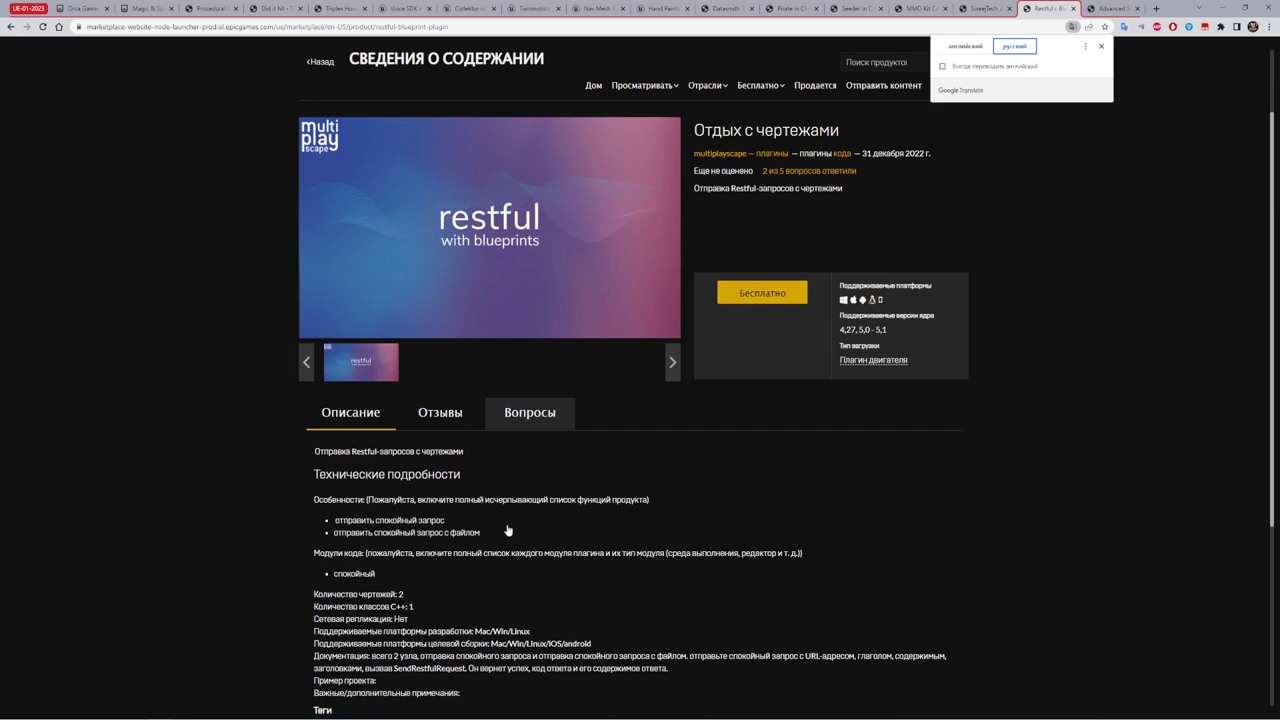
mouse_move(514, 520)
left_mouse_down()
mouse_move(518, 533)
mouse_move(506, 519)
mouse_move(386, 530)
mouse_move(336, 520)
left_mouse_up()
left_click(504, 537)
left_click(538, 523)
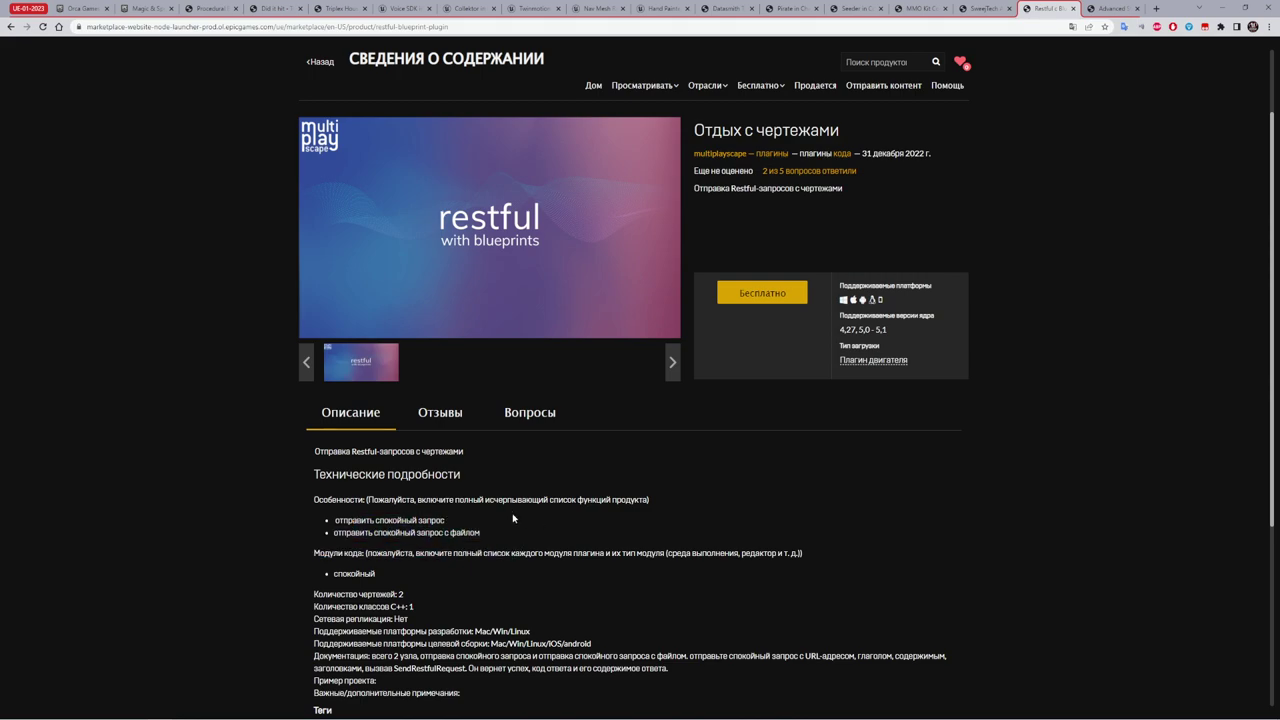
scroll(640, 400, "down", 3)
scroll(640, 400, "up", 1)
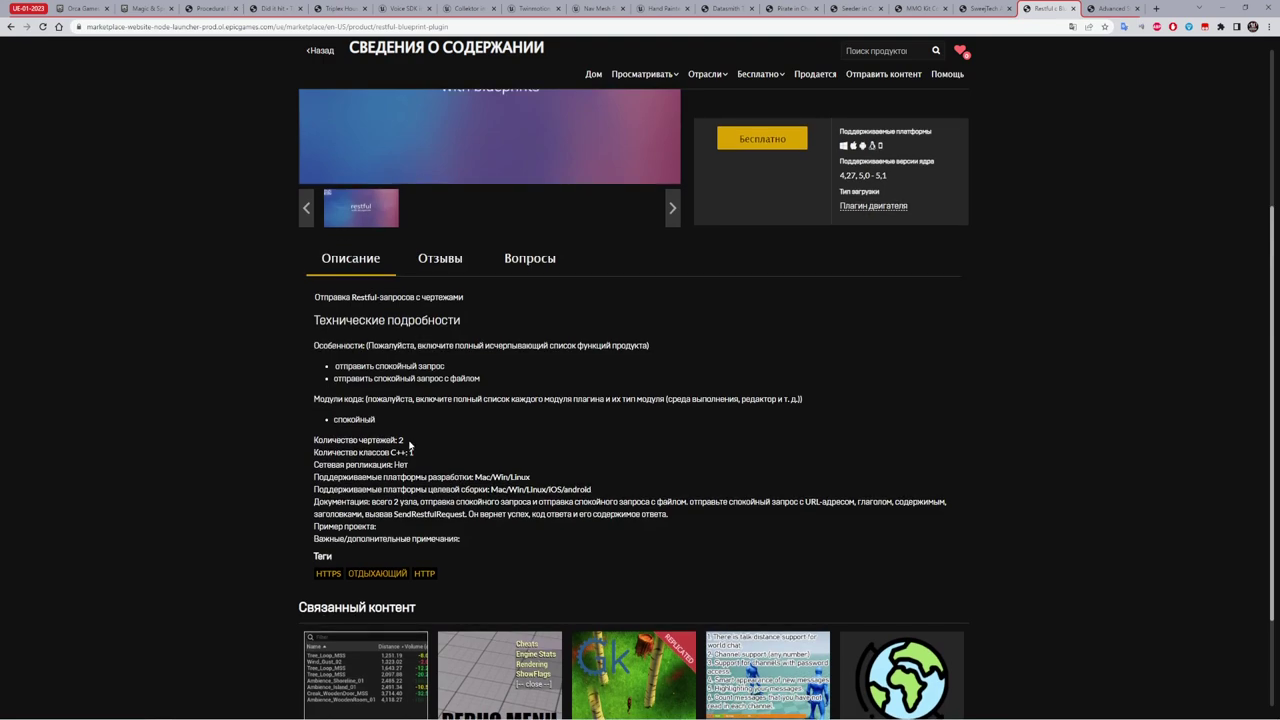
left_click_drag(486, 400, 641, 409)
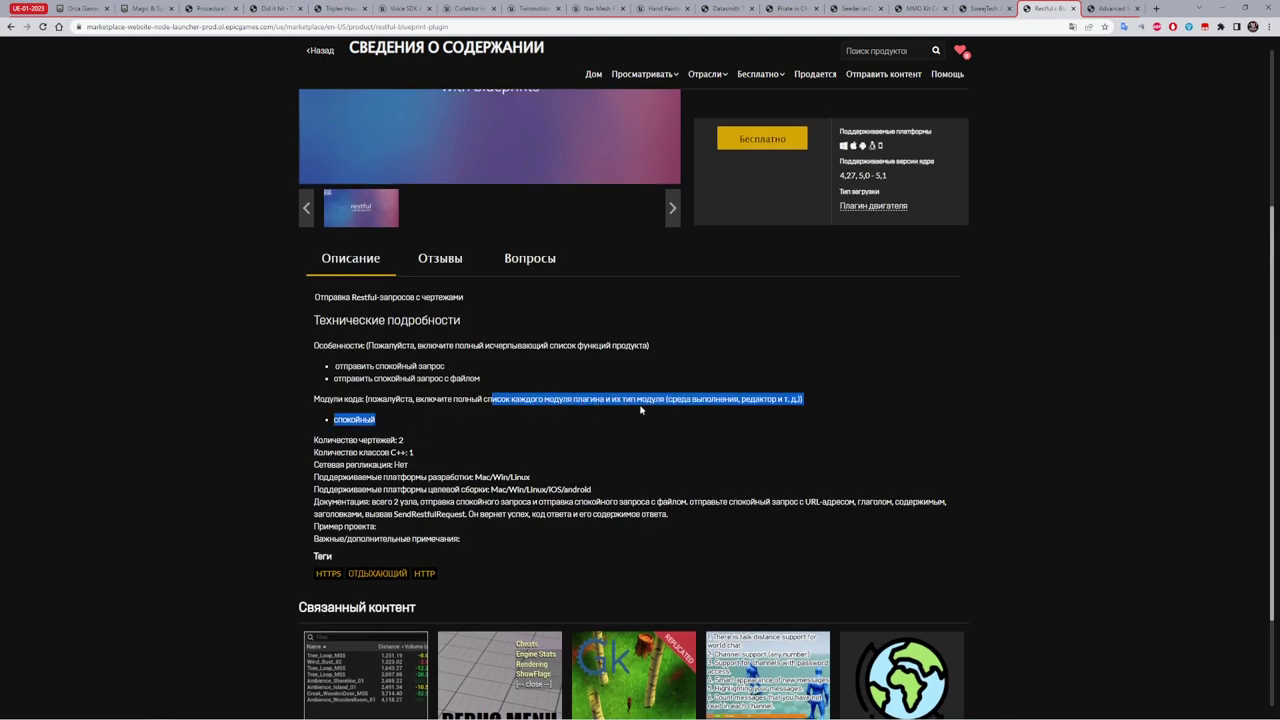
left_click(639, 404)
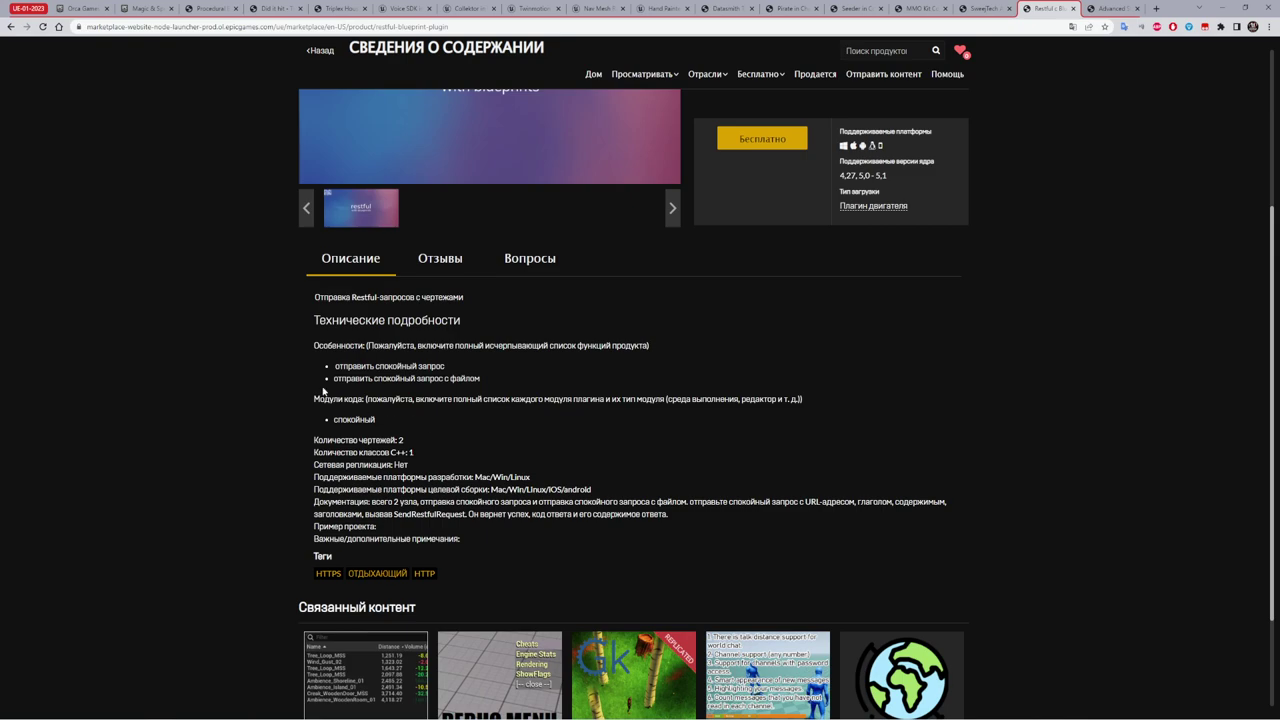
scroll(495, 428, "up", 3)
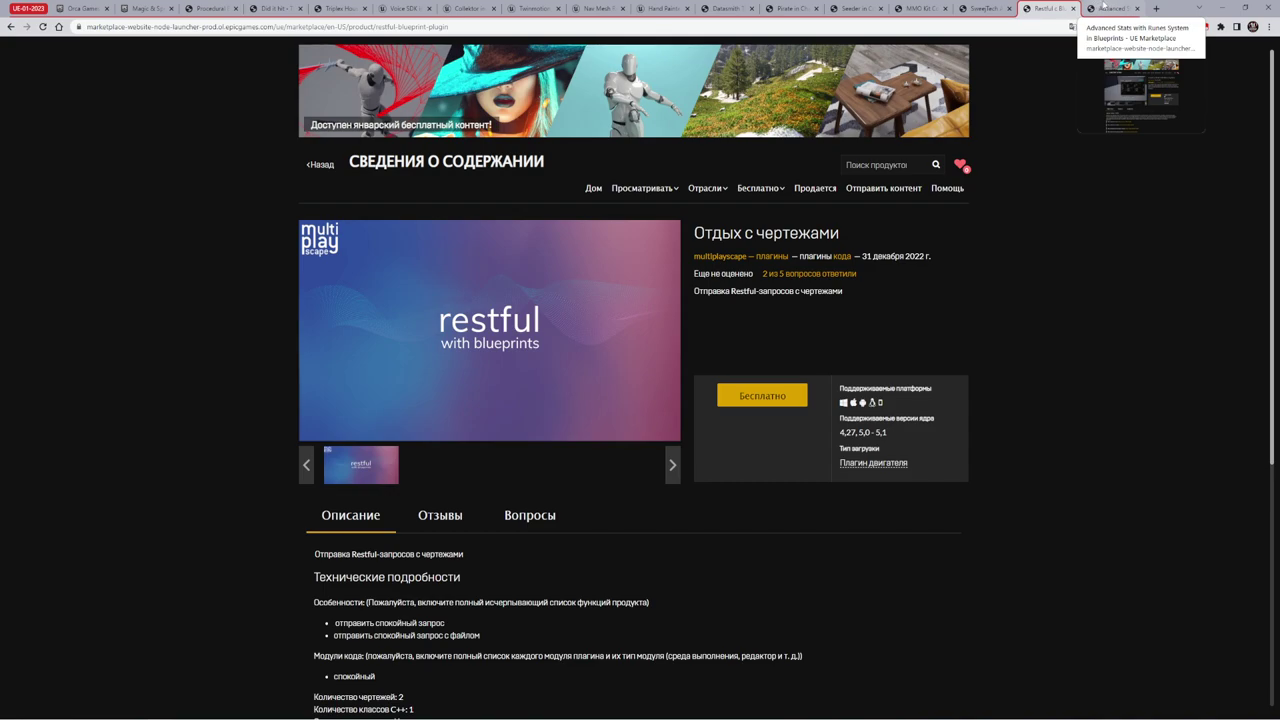
Step: Translate the Advanced Stats with Runes System page into Russian and view its Stats Widget image fullscreen
left_click(1108, 9)
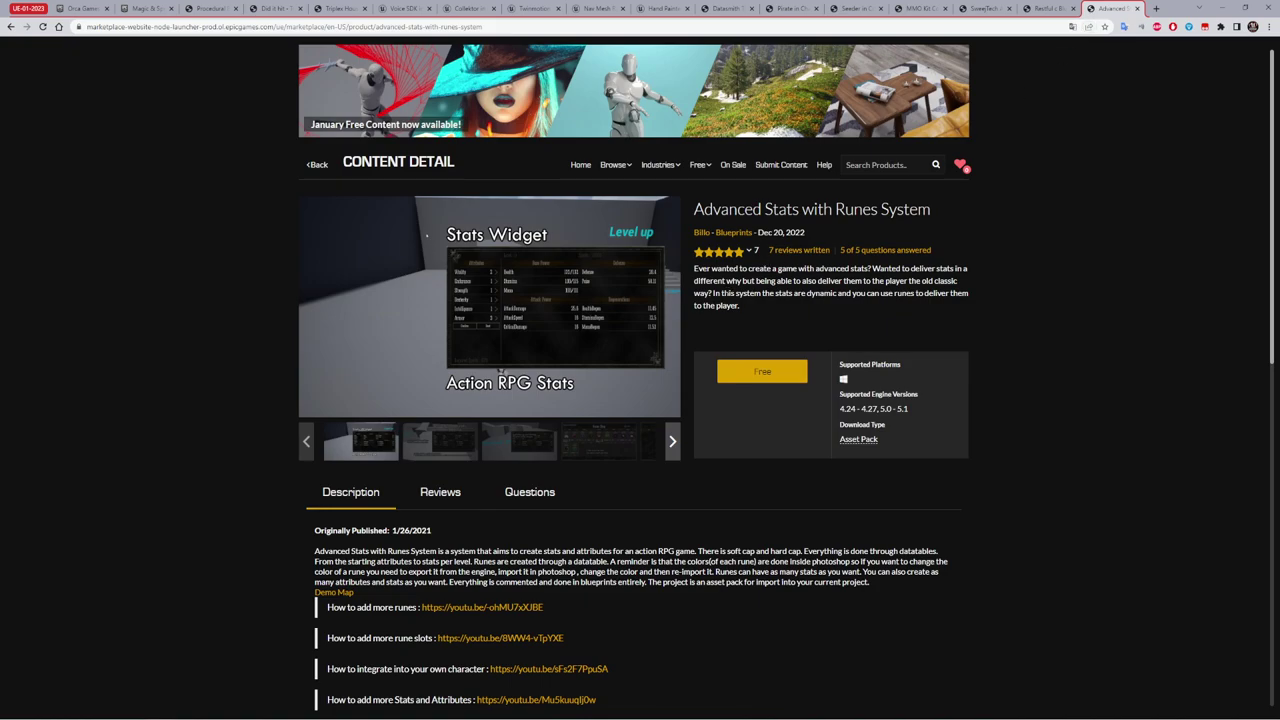
right_click(772, 301)
left_click(824, 430)
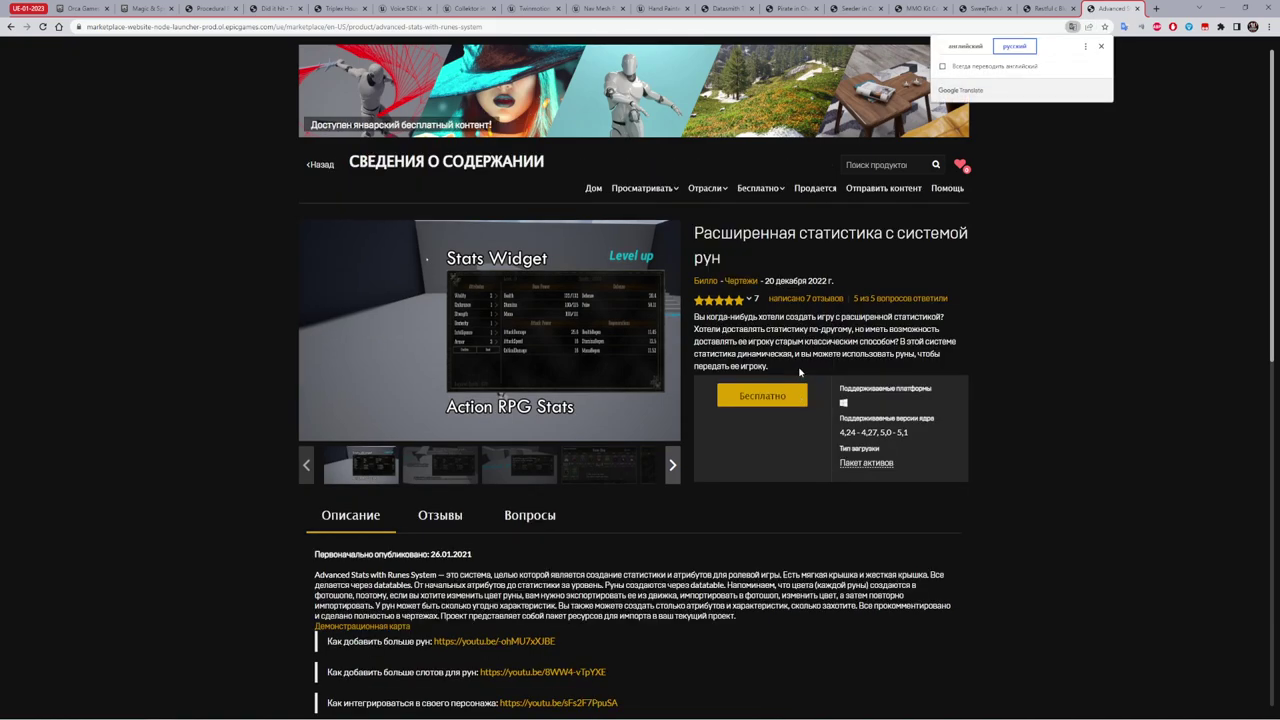
left_click(823, 251)
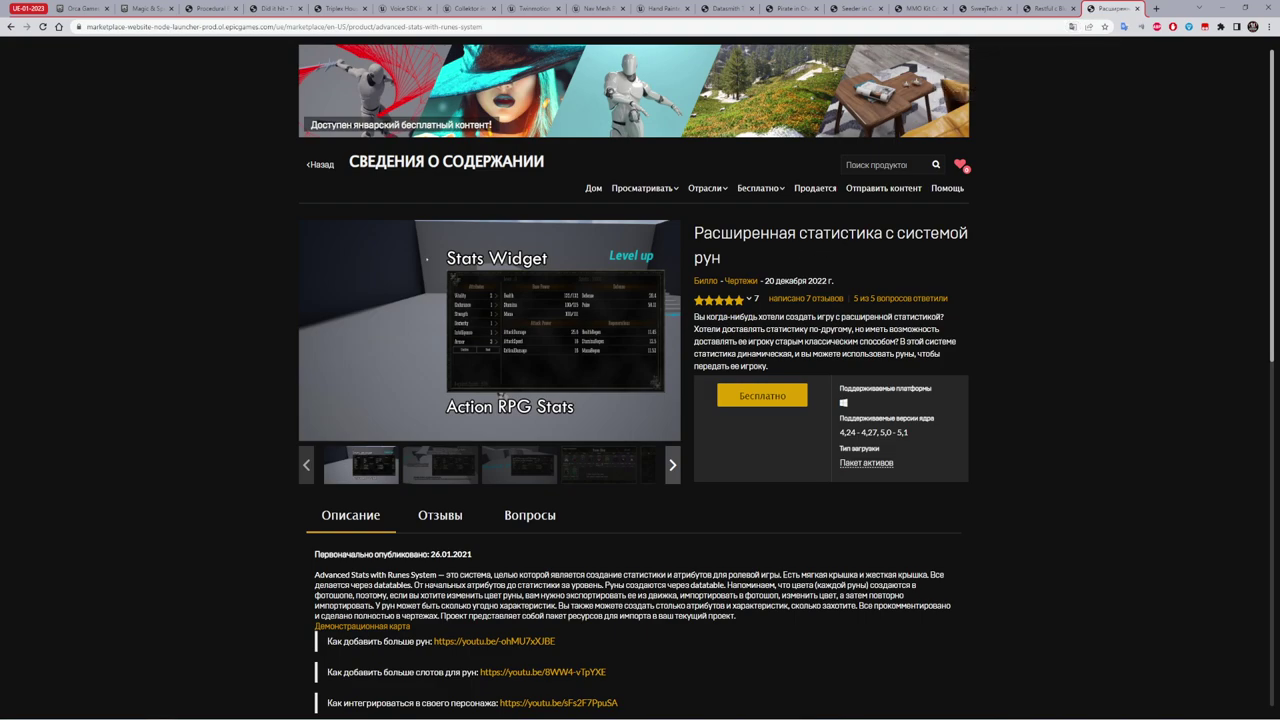
left_click(488, 328)
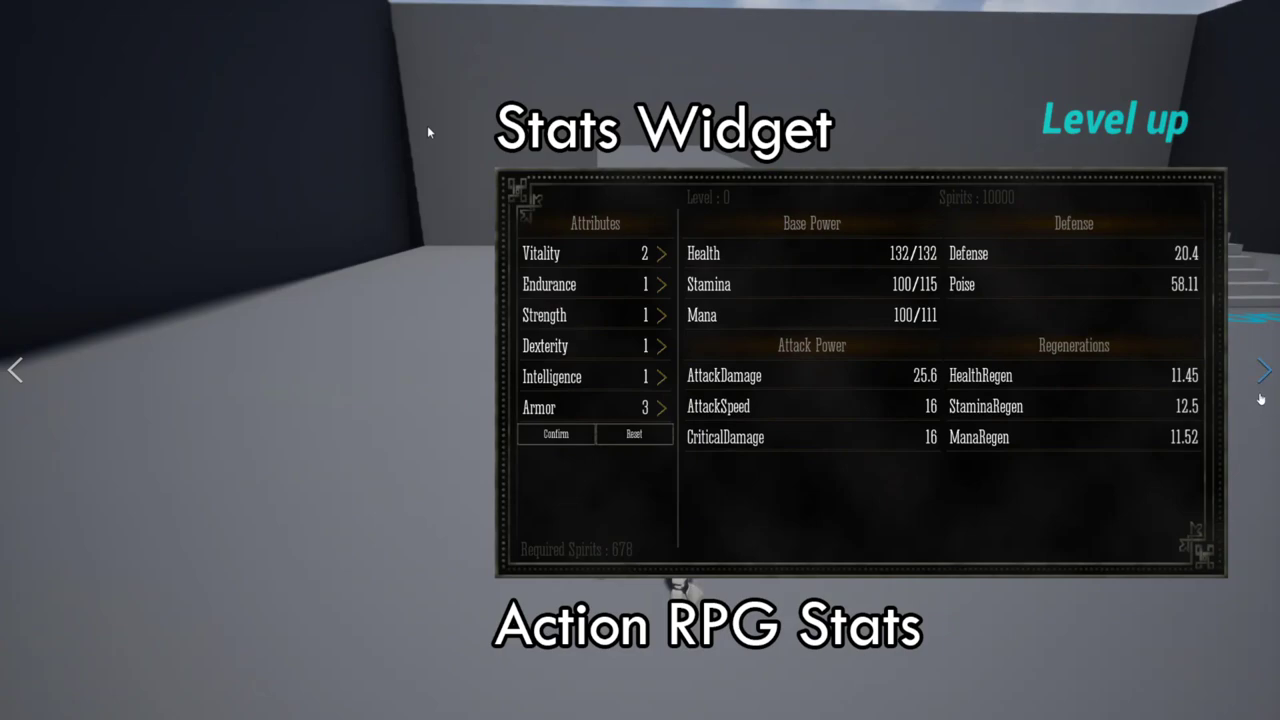
Step: Advance through the gallery: Attributes affect stats, Hover effect, Runes Shop and Runes Widget overview
left_click(1266, 372)
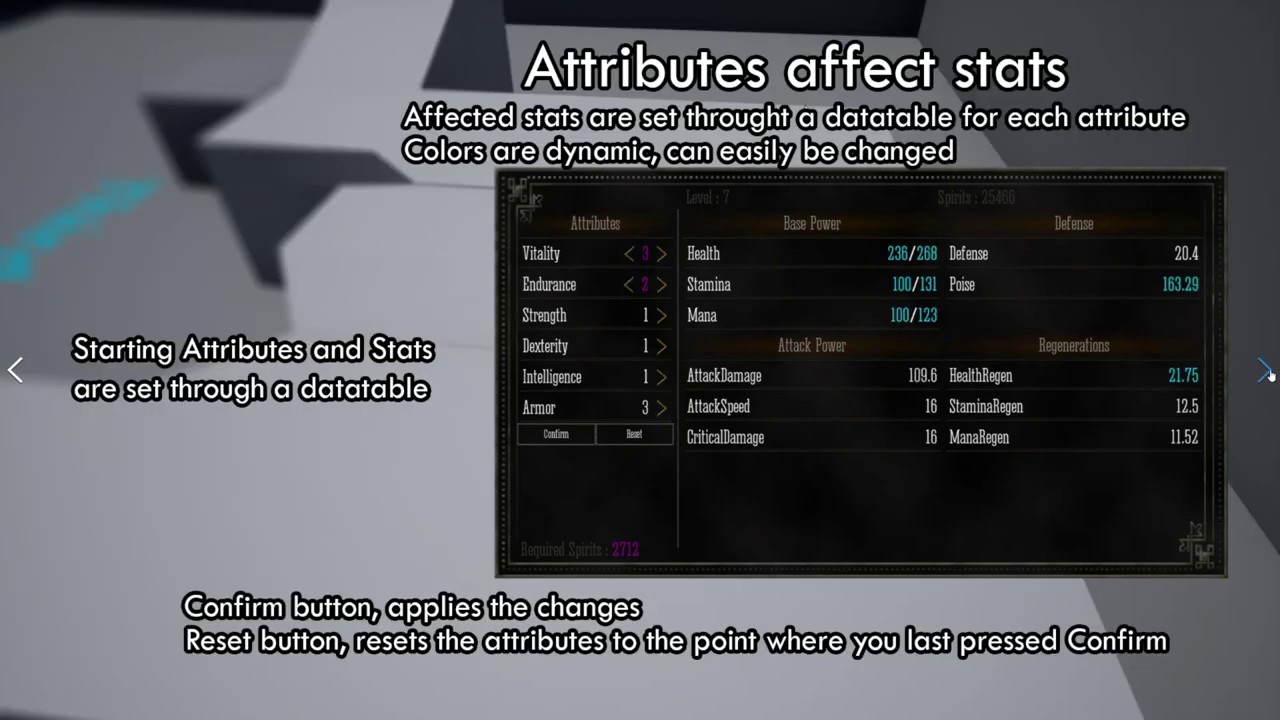
left_click(1266, 372)
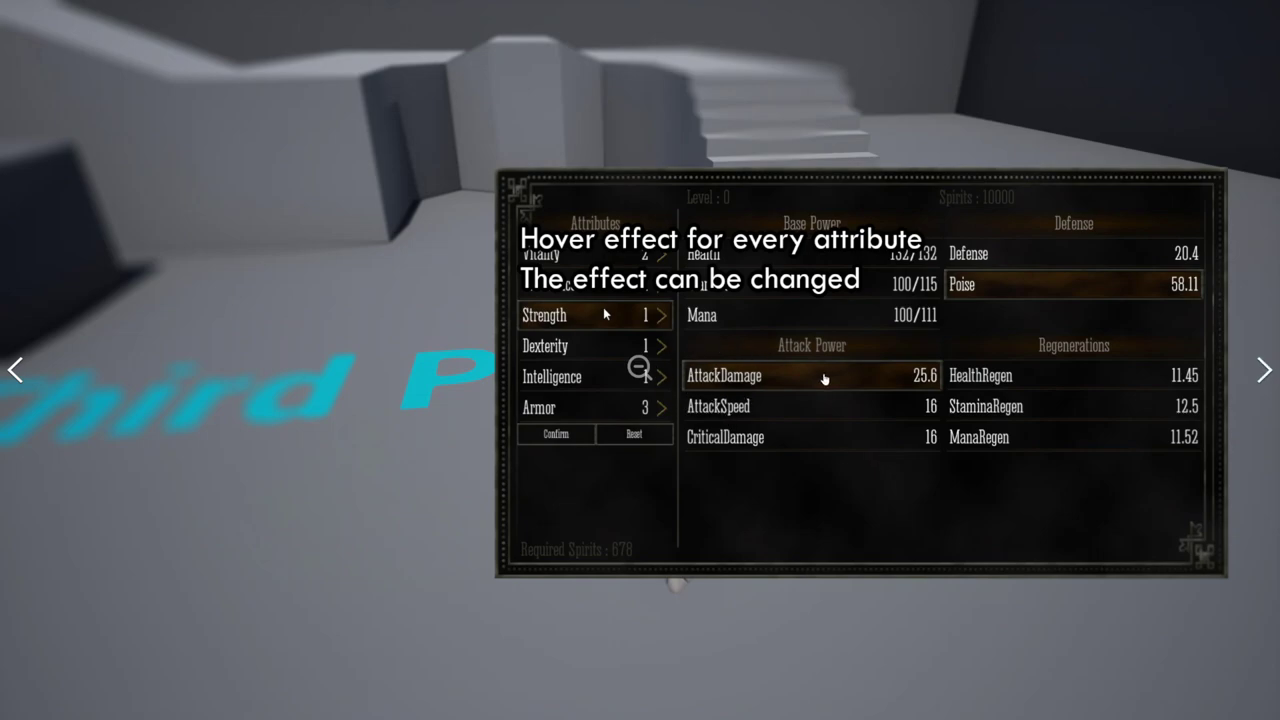
key("Right")
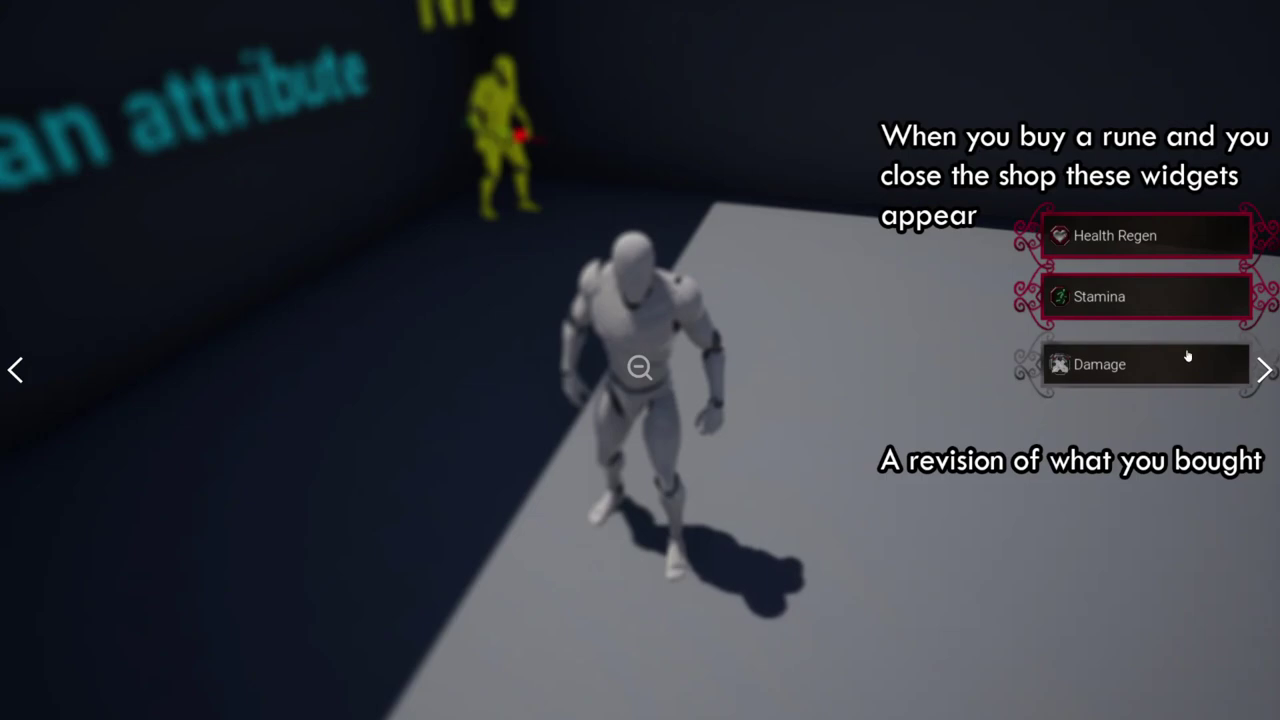
left_click(1263, 370)
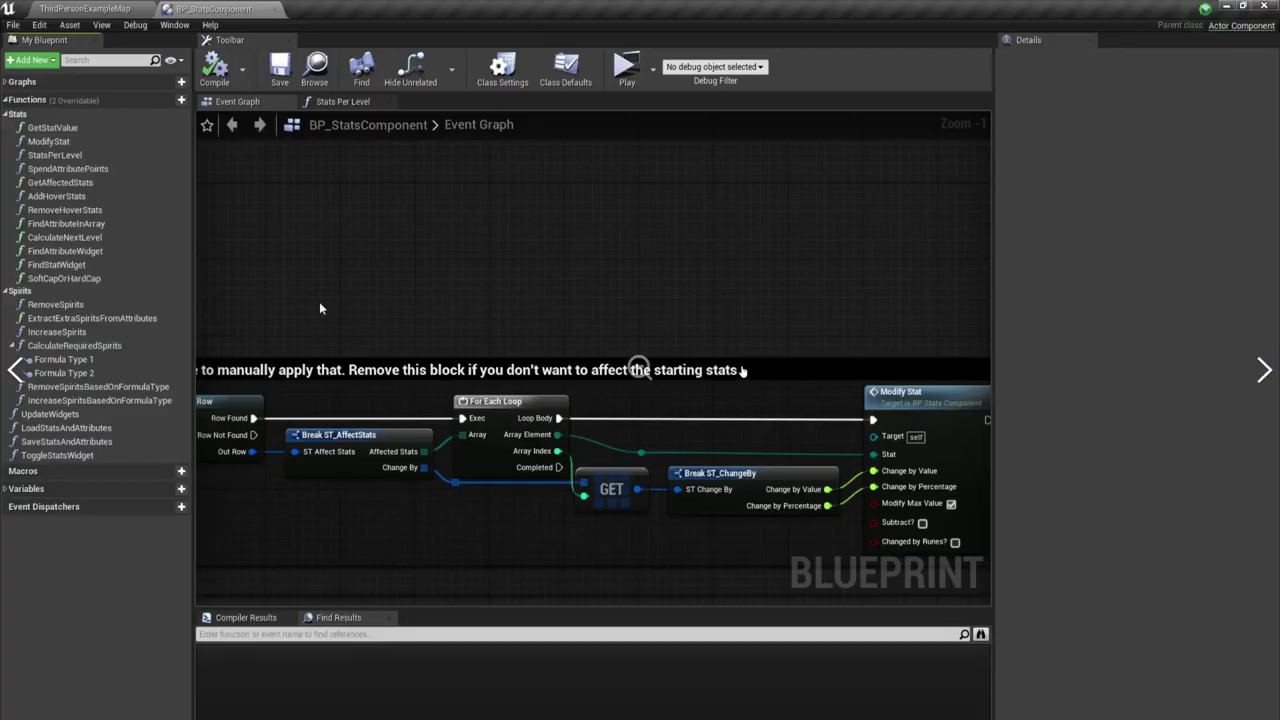
Step: Switch to the Orca Games Full Animations Bundle product page
scroll(737, 311, "down", 4)
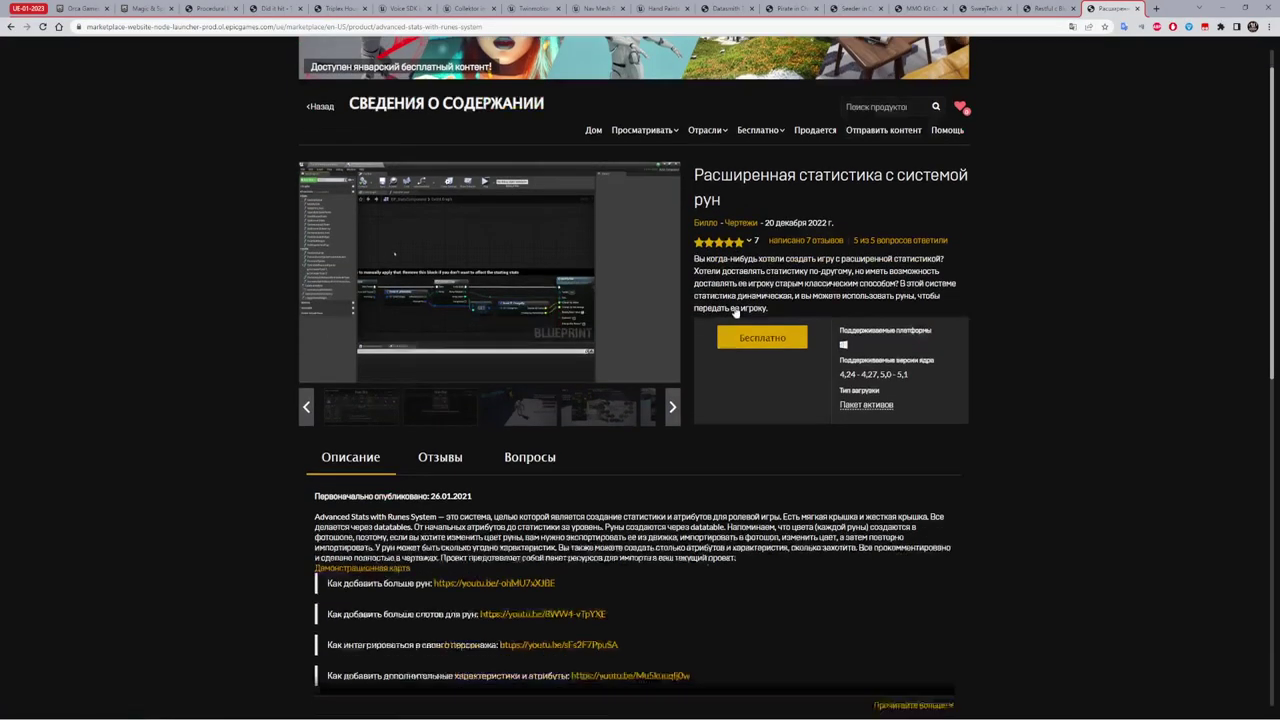
scroll(735, 311, "up", 4)
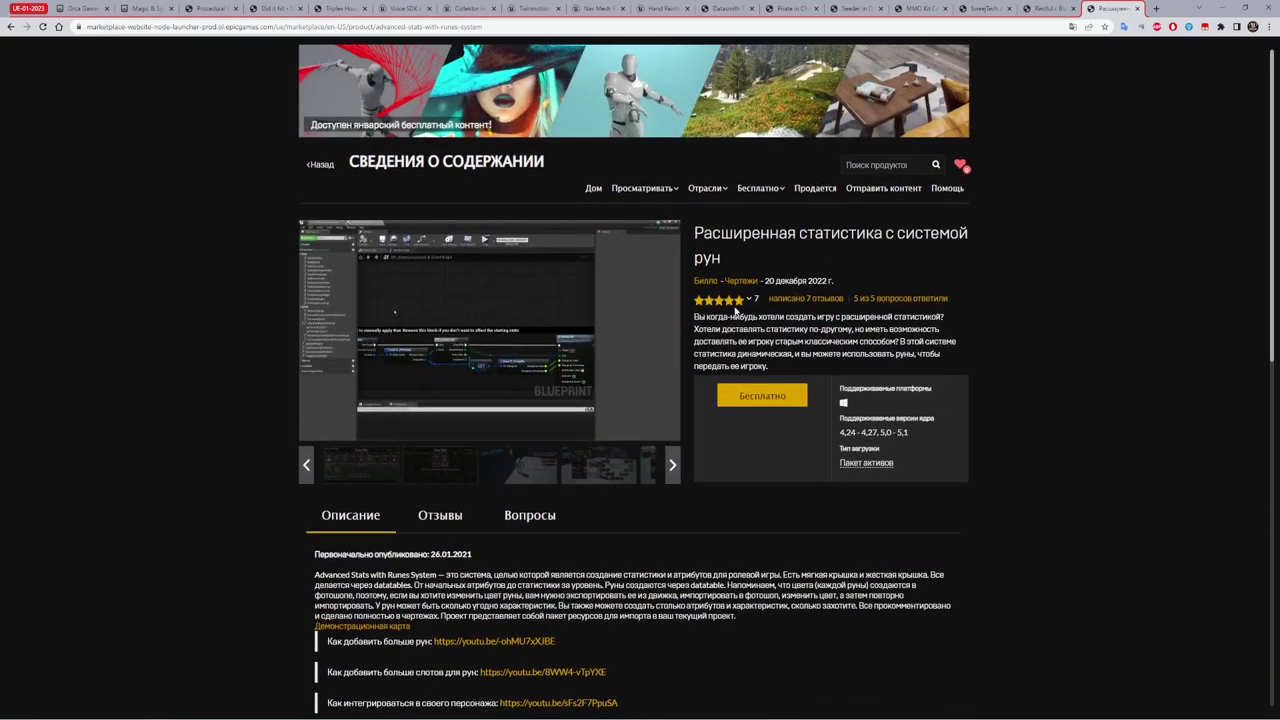
left_click(100, 10)
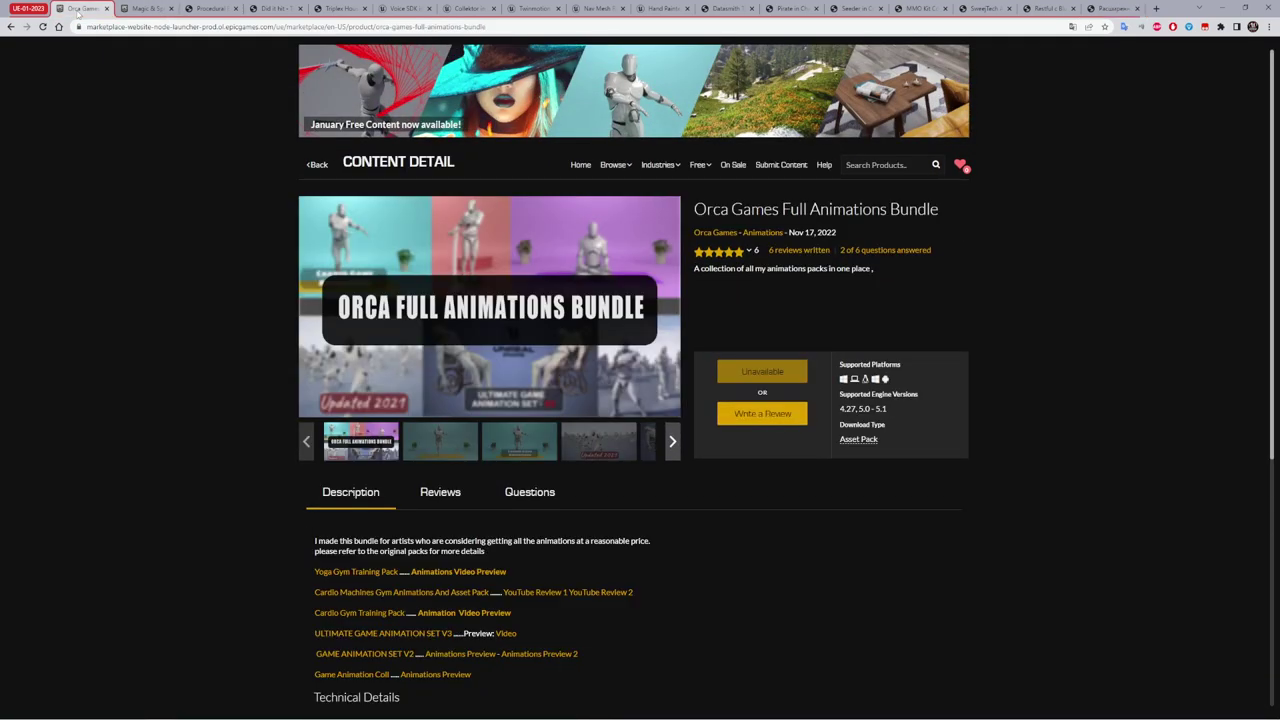